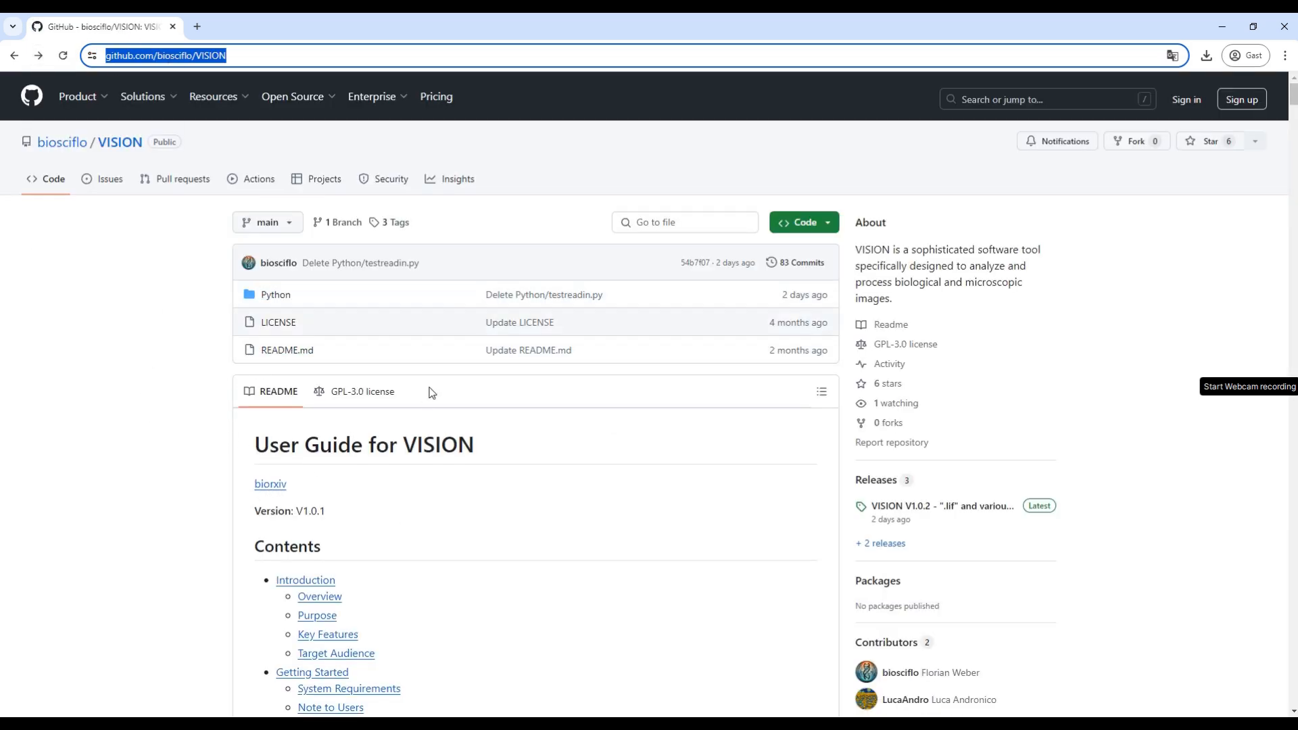
Open the latest release, VISION V1.0.2, from the repository page.
scroll(105, 592, down, 2)
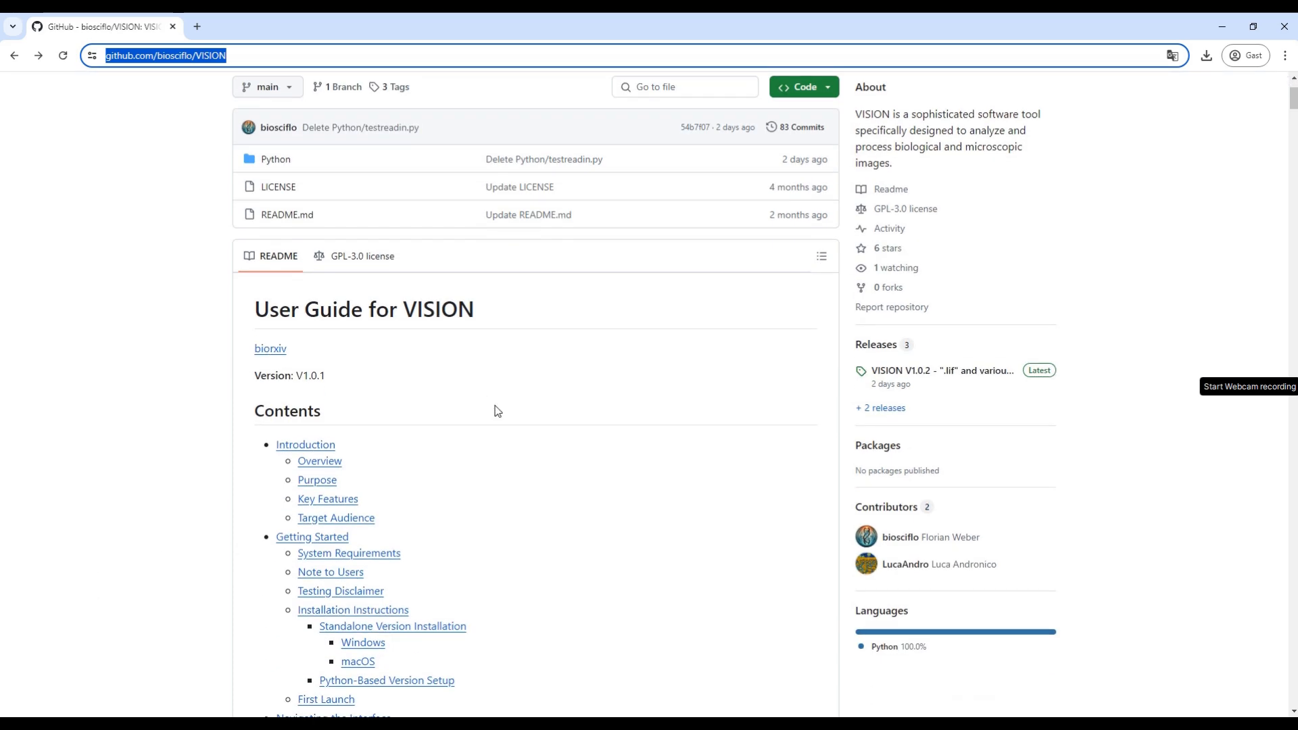
scroll(214, 515, up, 2)
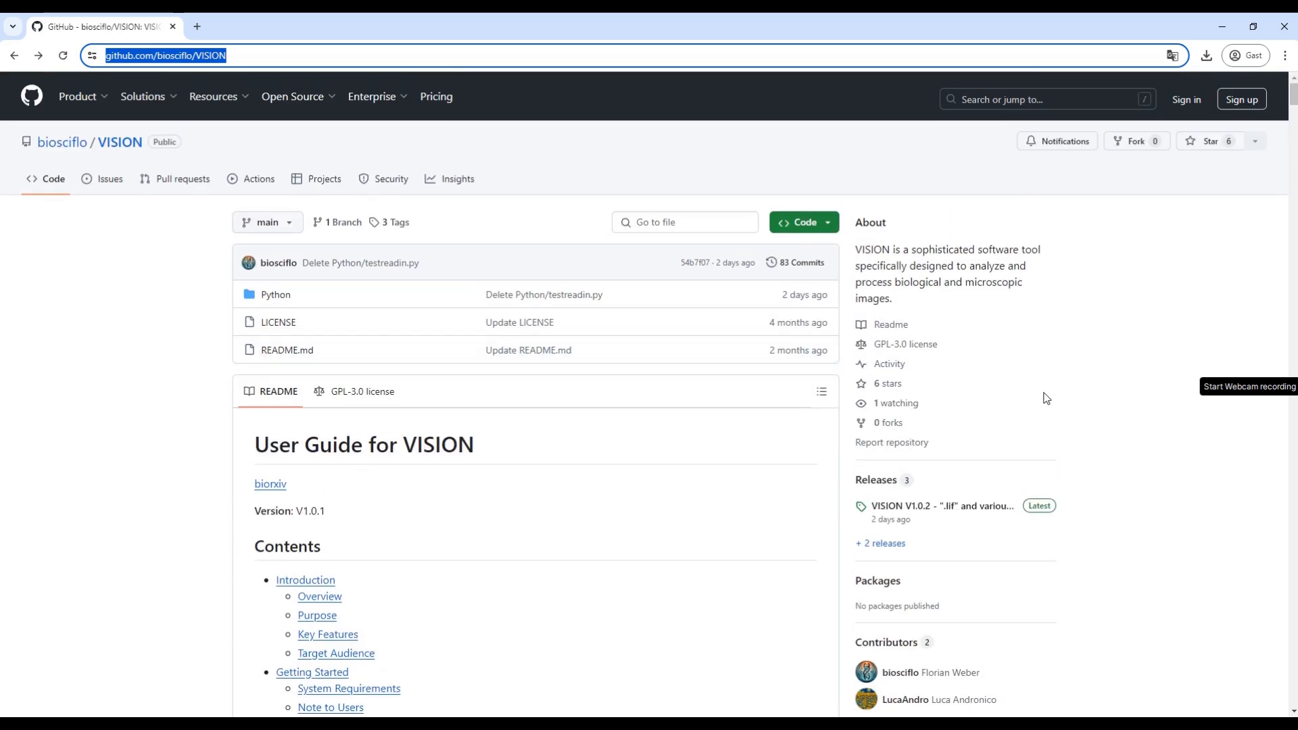
click(878, 512)
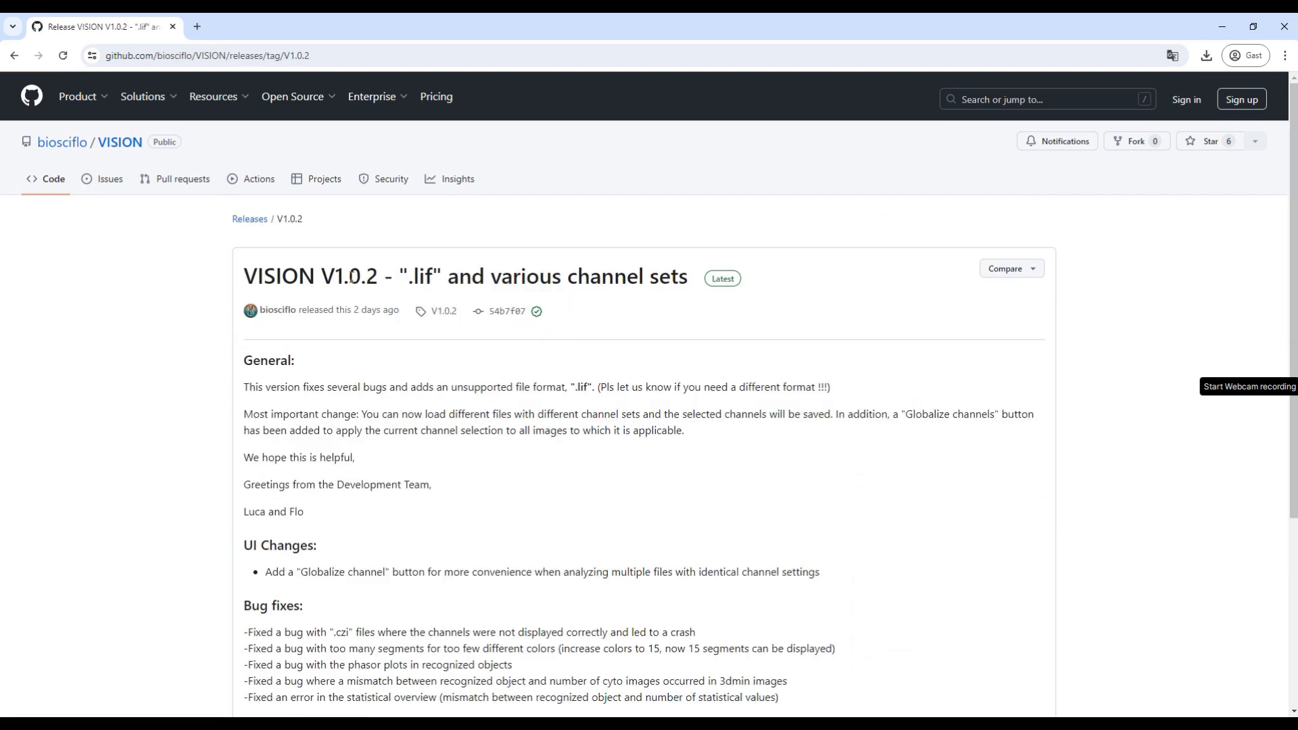
Read the VISION V1.0.2 release notes, including the .lif support, interface changes, bug fixes and downloadable assets.
drag(398, 274, 449, 269)
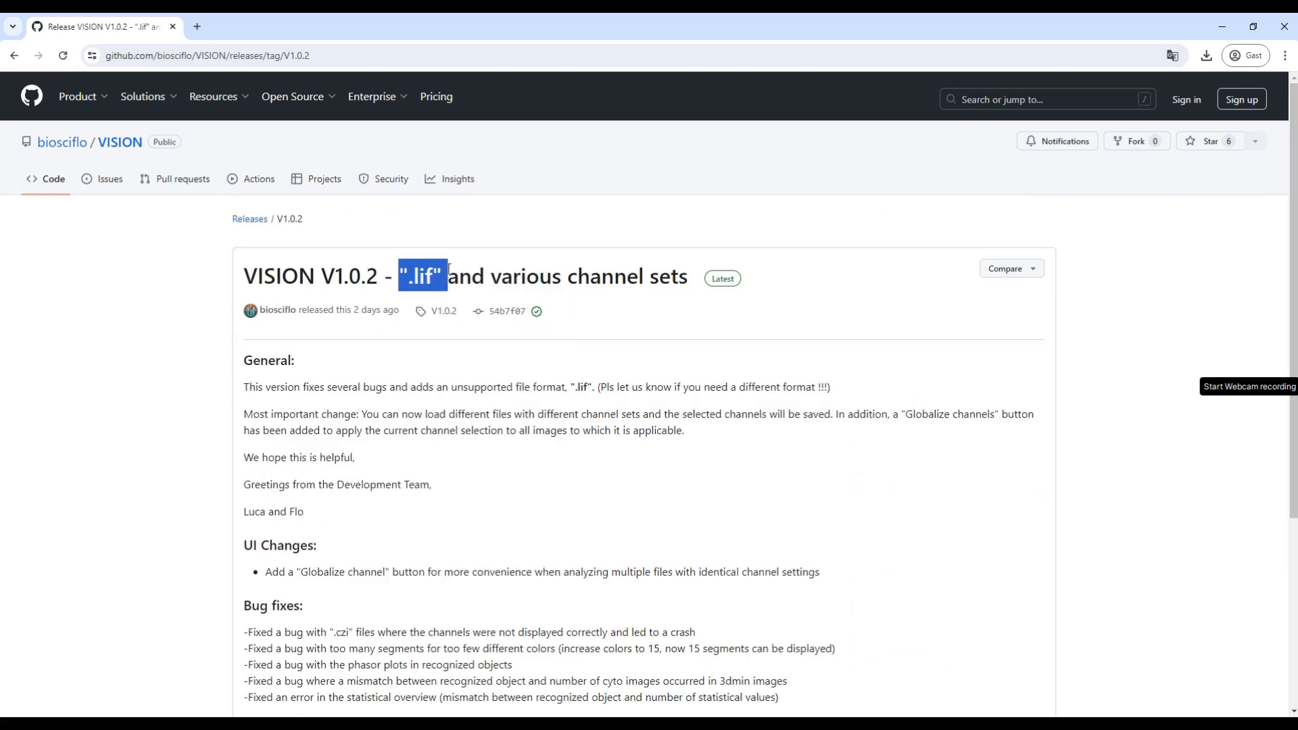
click(459, 308)
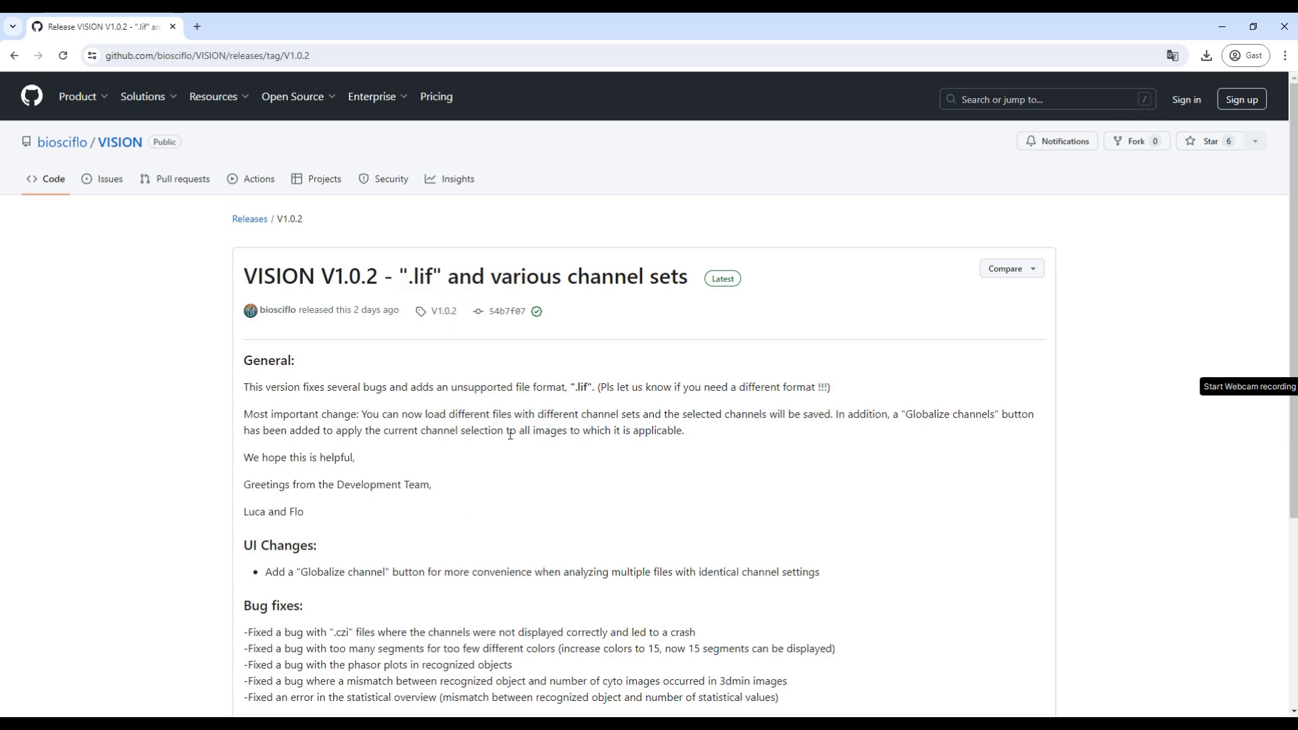
scroll(348, 319, down, 4)
scroll(436, 473, up, 4)
scroll(375, 440, down, 4)
scroll(376, 440, up, 2)
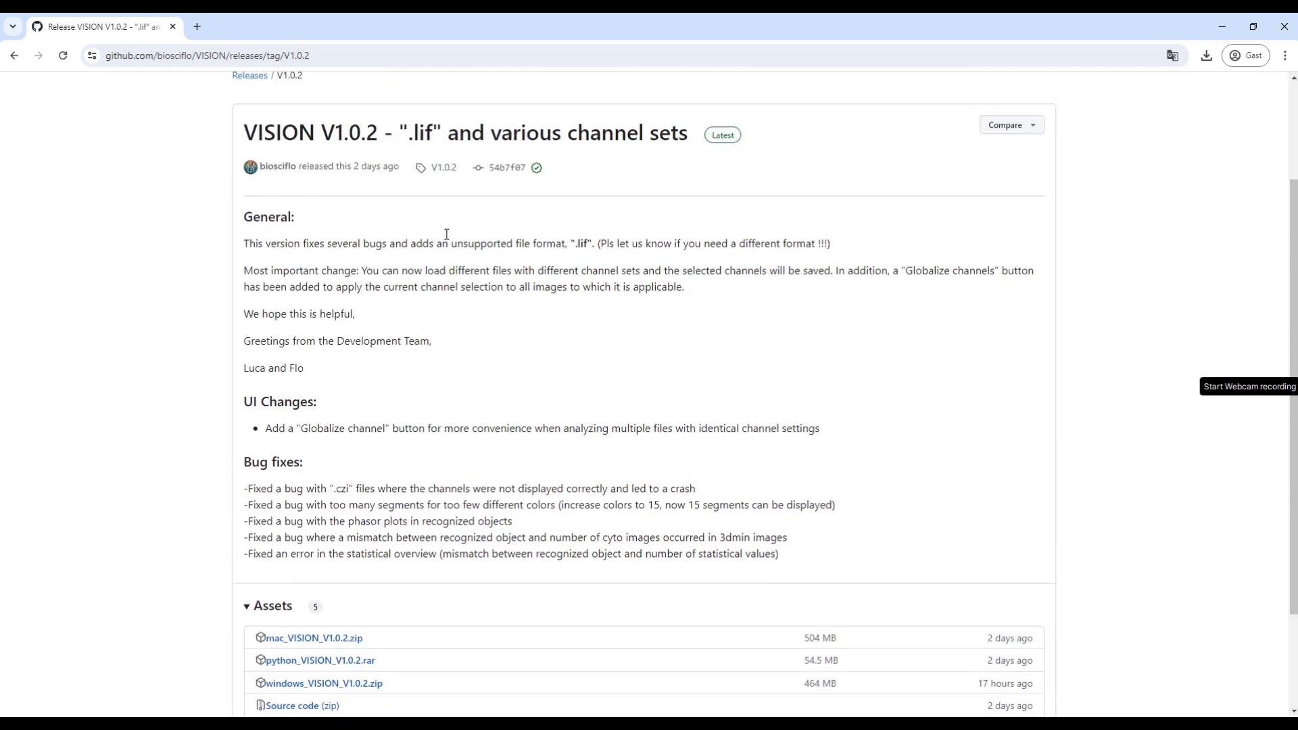
scroll(358, 424, down, 1)
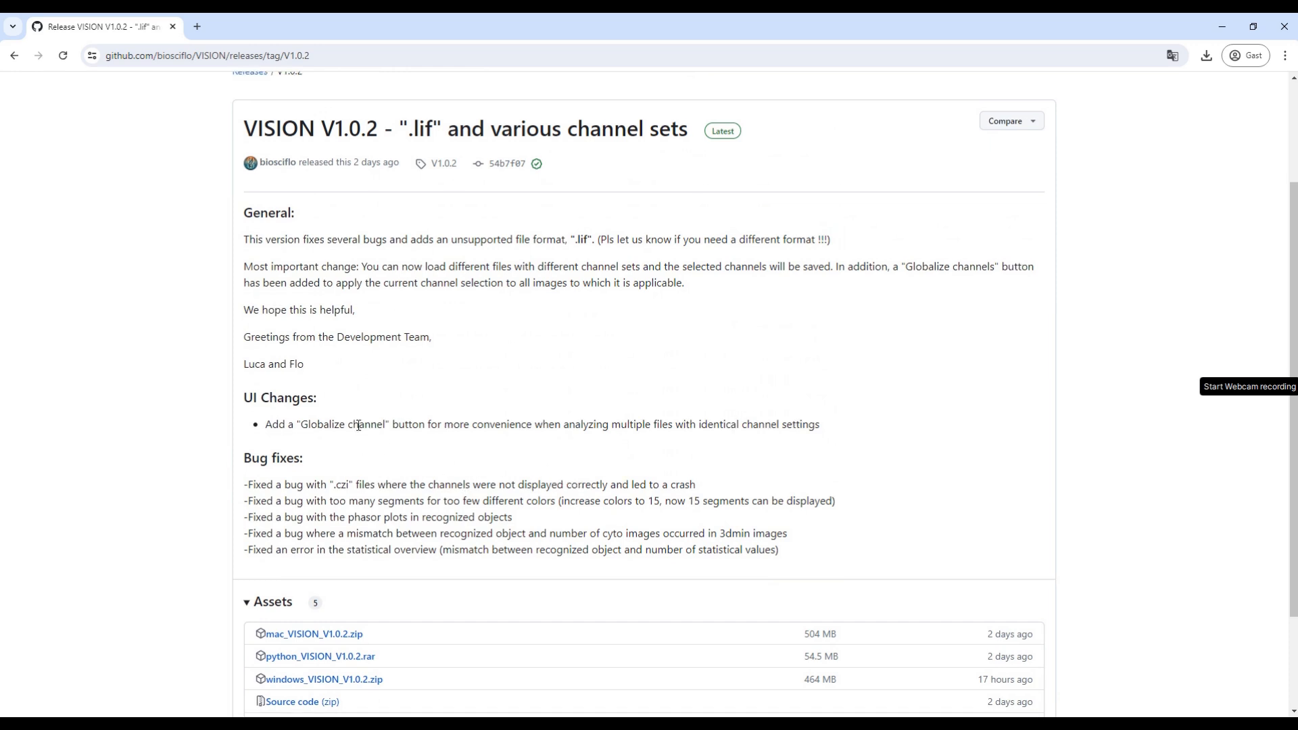
scroll(358, 425, down, 2)
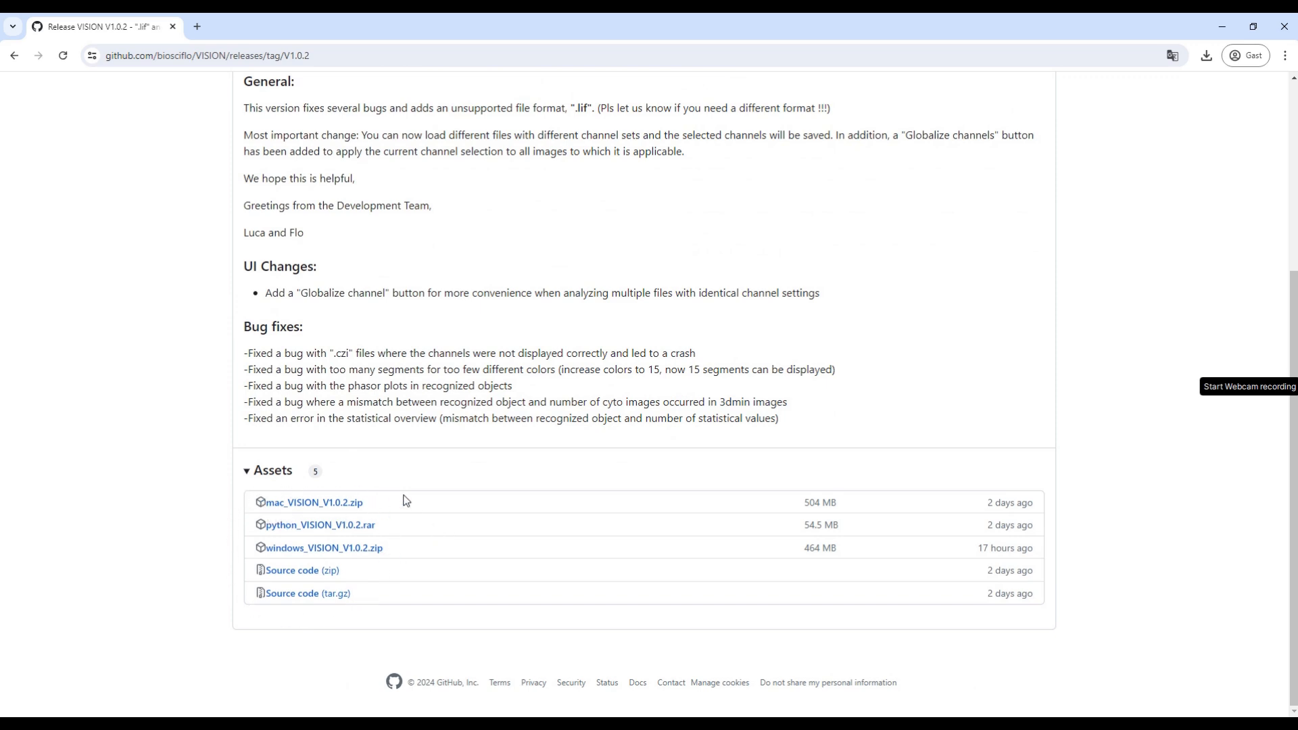
Download windows_VISION_V1.0.2.zip to the Downloads folder and check the browser's downloads.
click(342, 553)
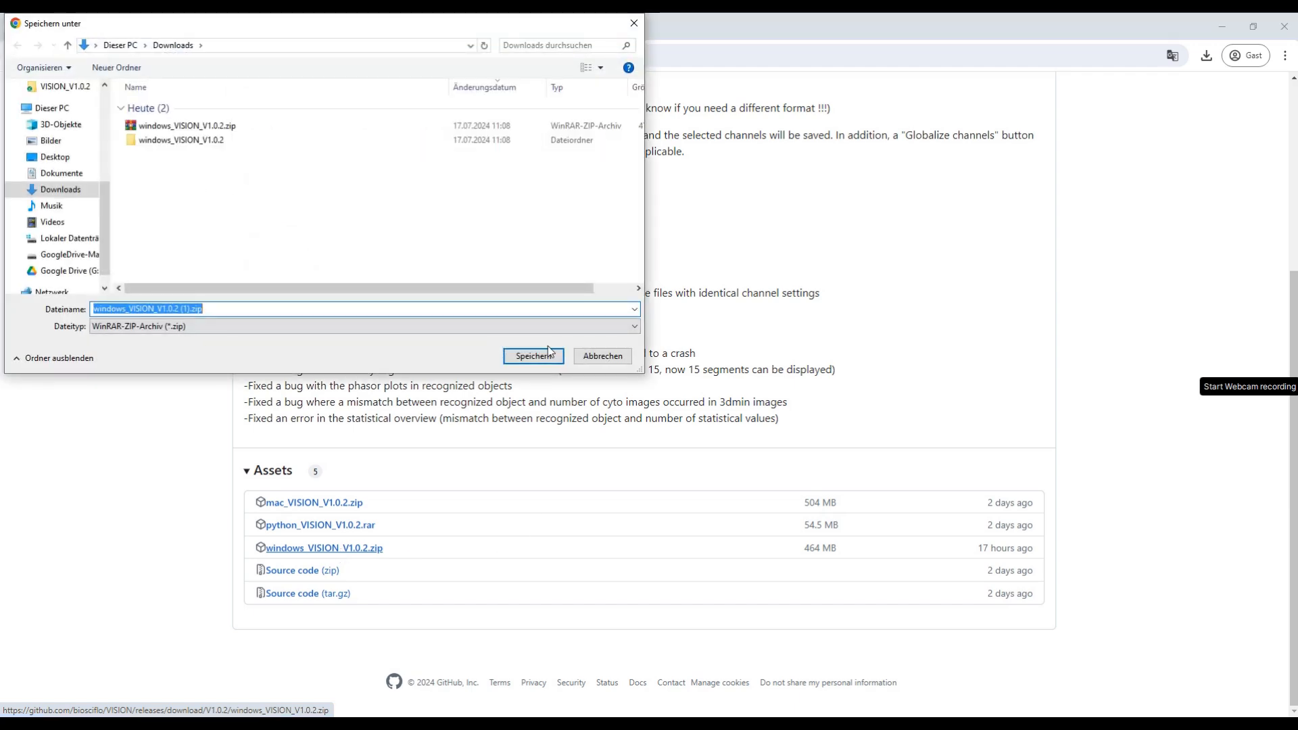
click(533, 356)
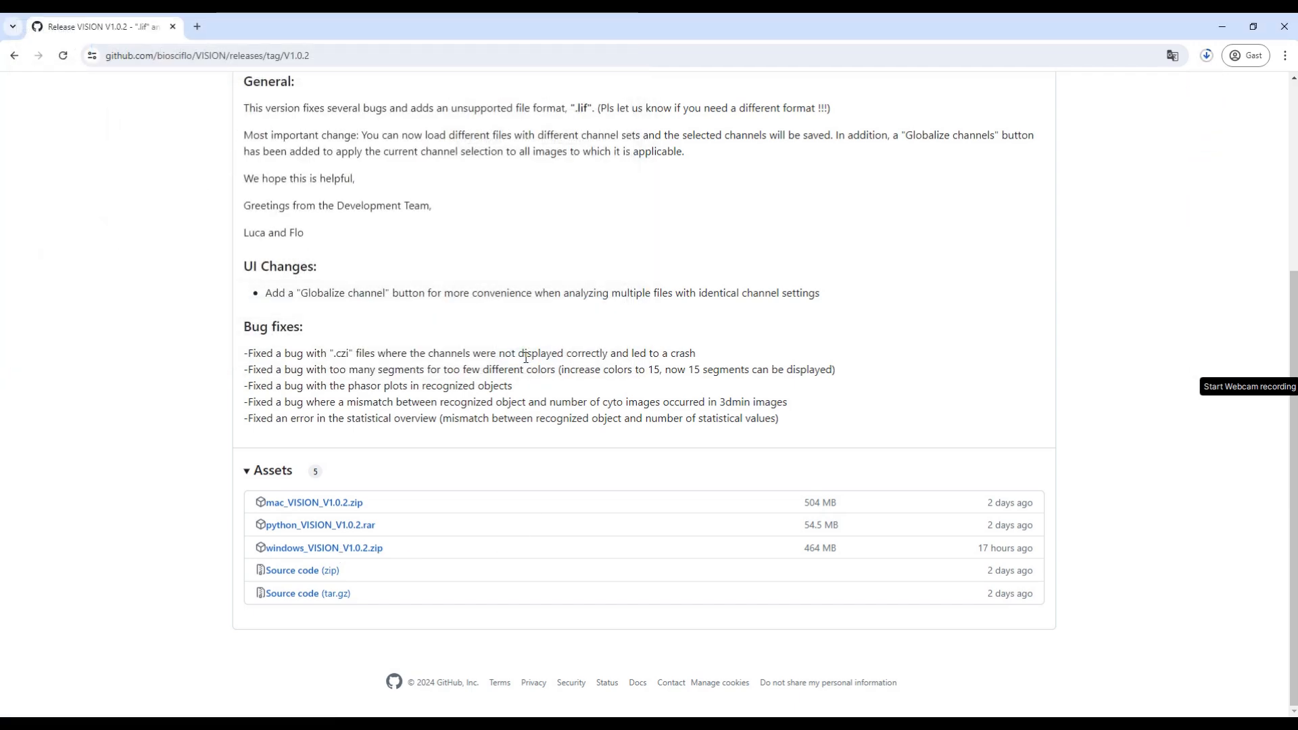
click(1207, 56)
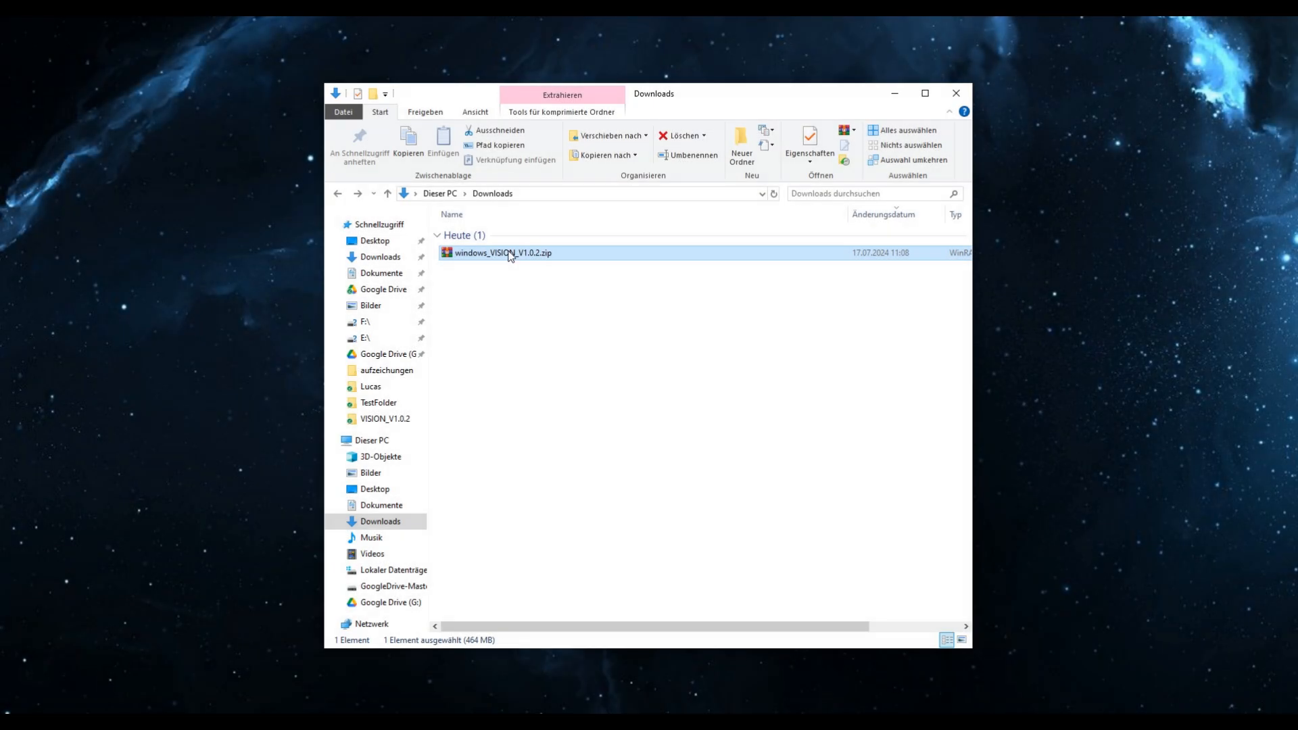
Extract windows_VISION_V1.0.2.zip into its own folder in Downloads and open the nested windows_VISION_V1.0.2 folder.
right_click(510, 256)
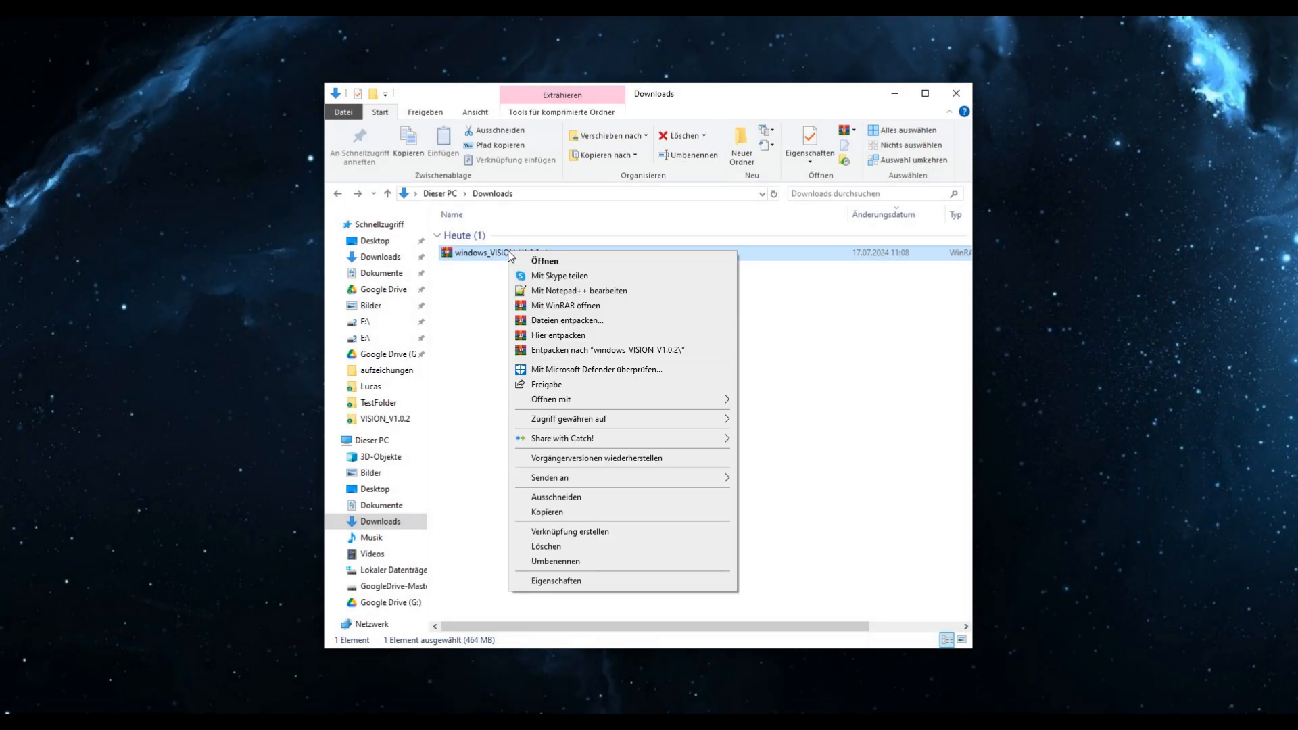
click(611, 351)
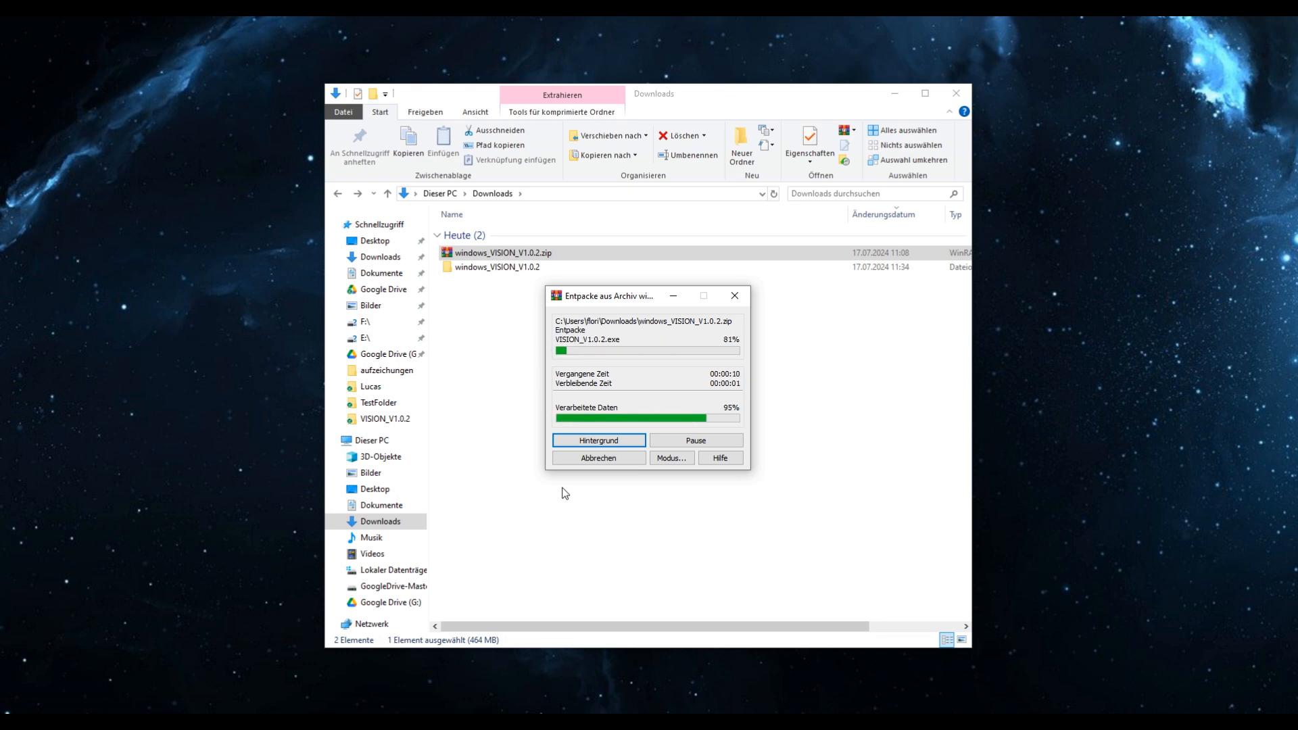
click(535, 267)
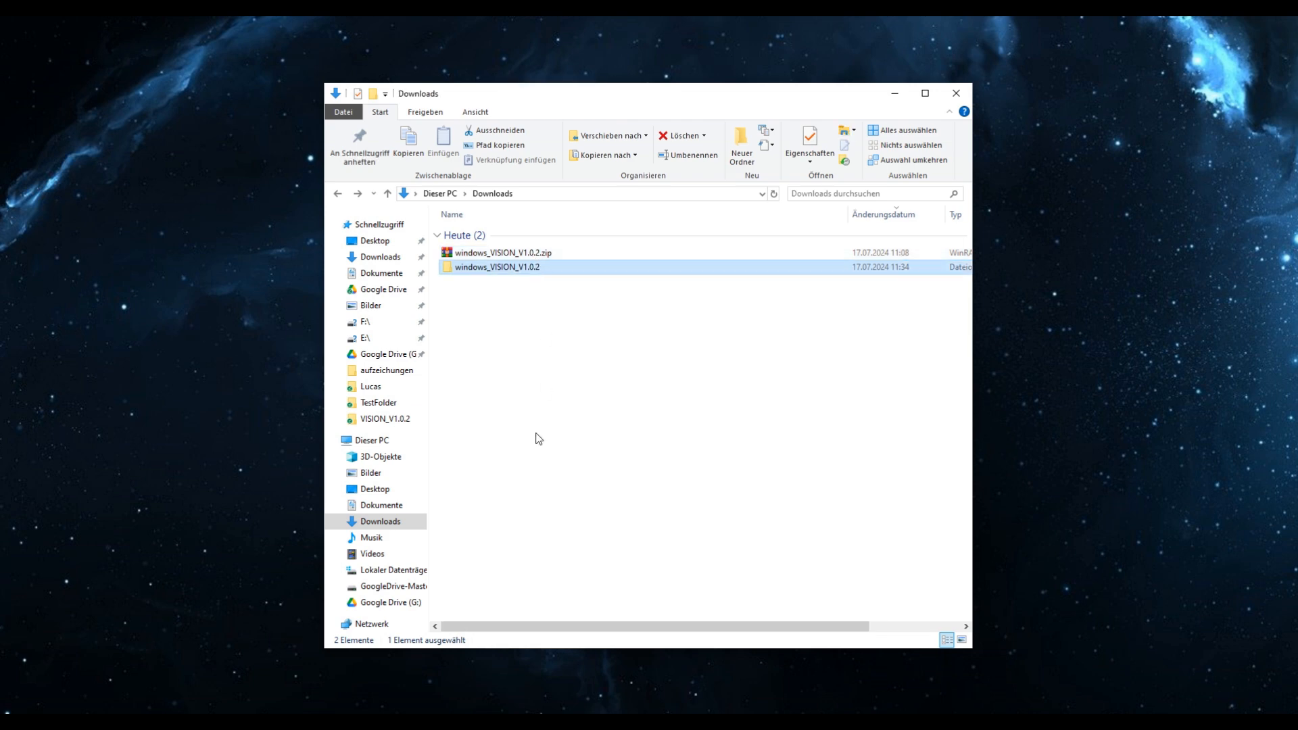
double_click(514, 267)
click(510, 233)
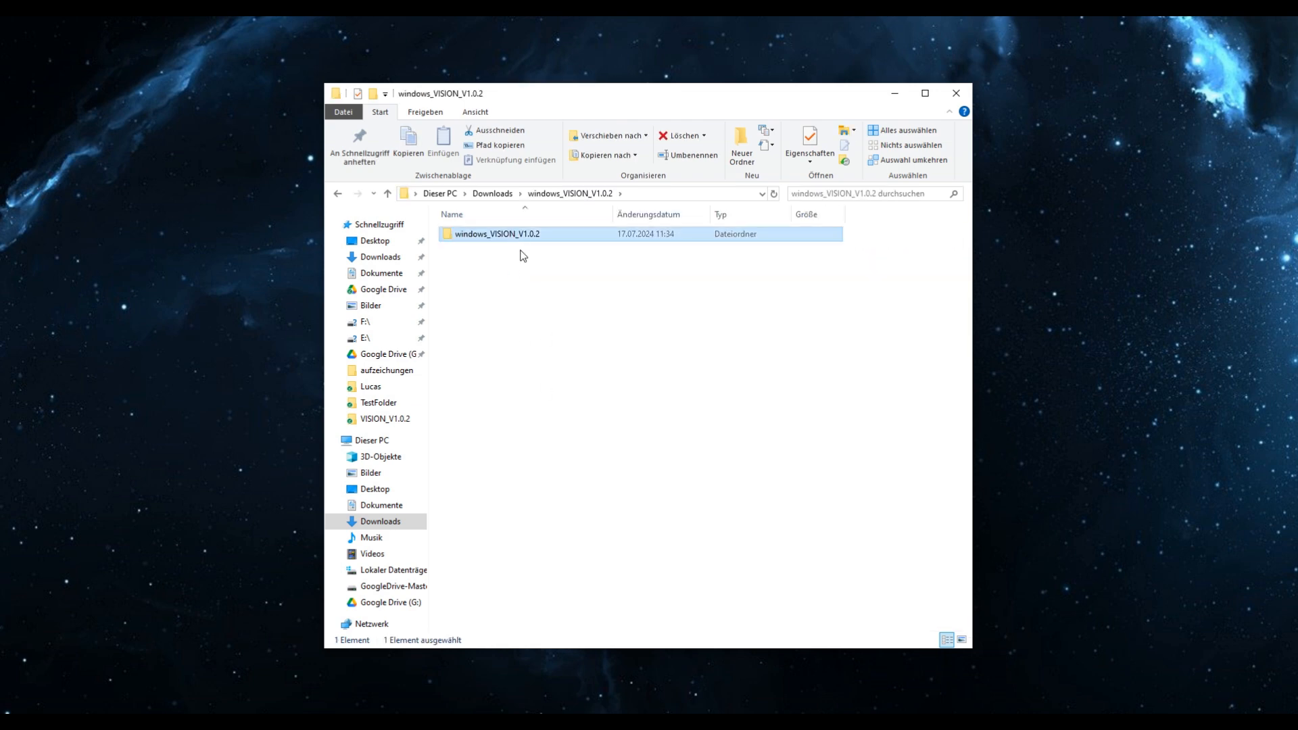
mouse_move(512, 240)
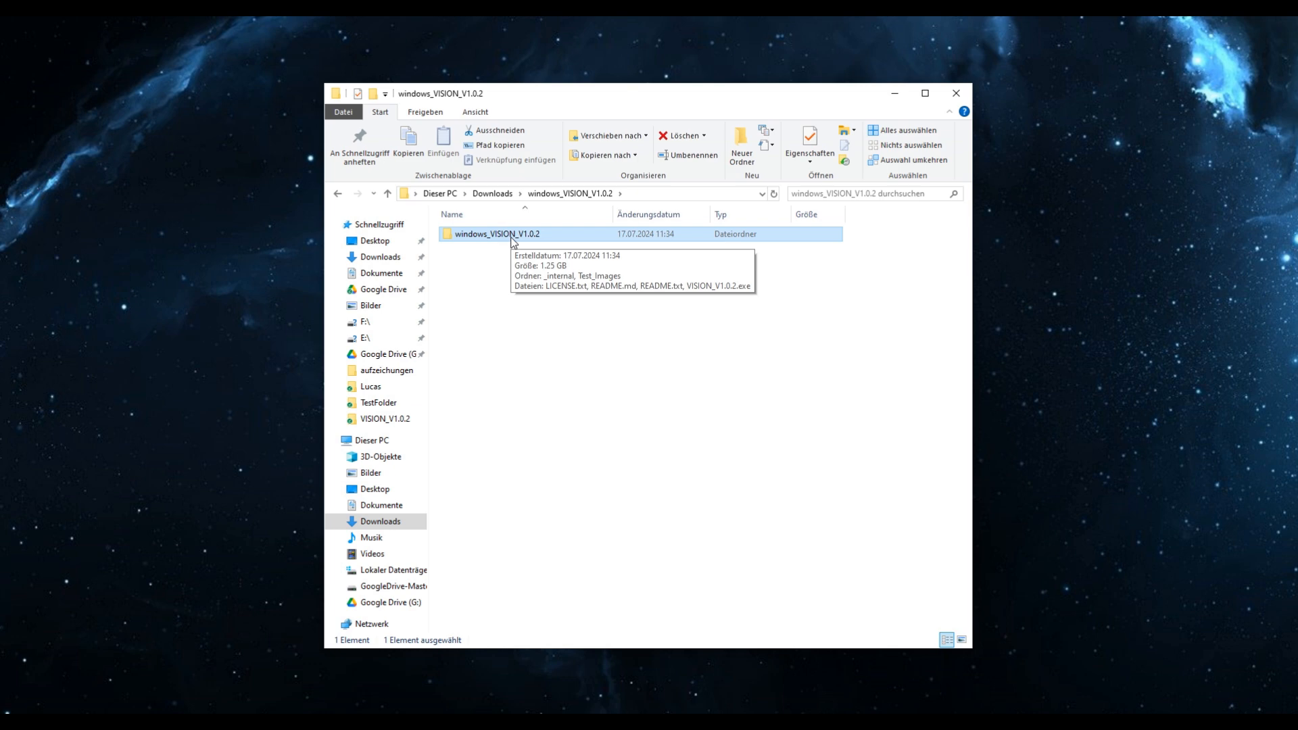
double_click(512, 237)
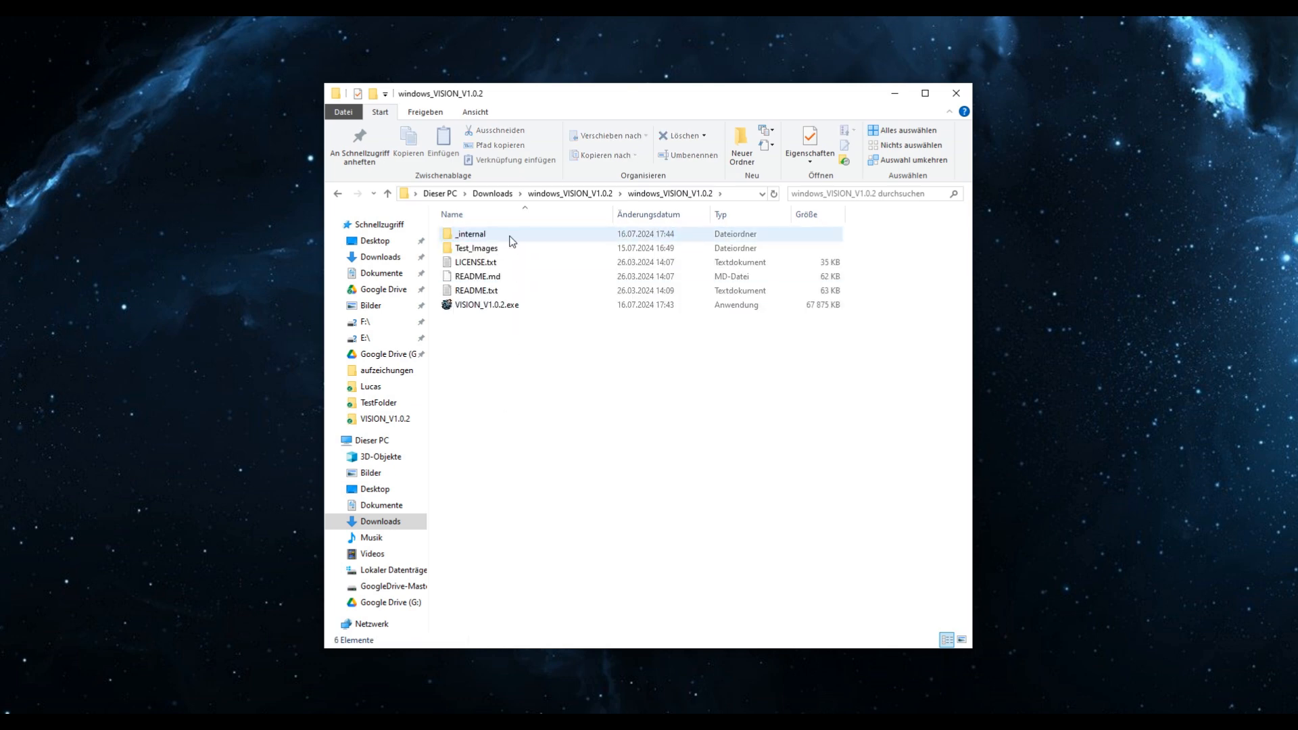
Launch VISION_V1.0.2.exe from the extracted folder.
click(497, 306)
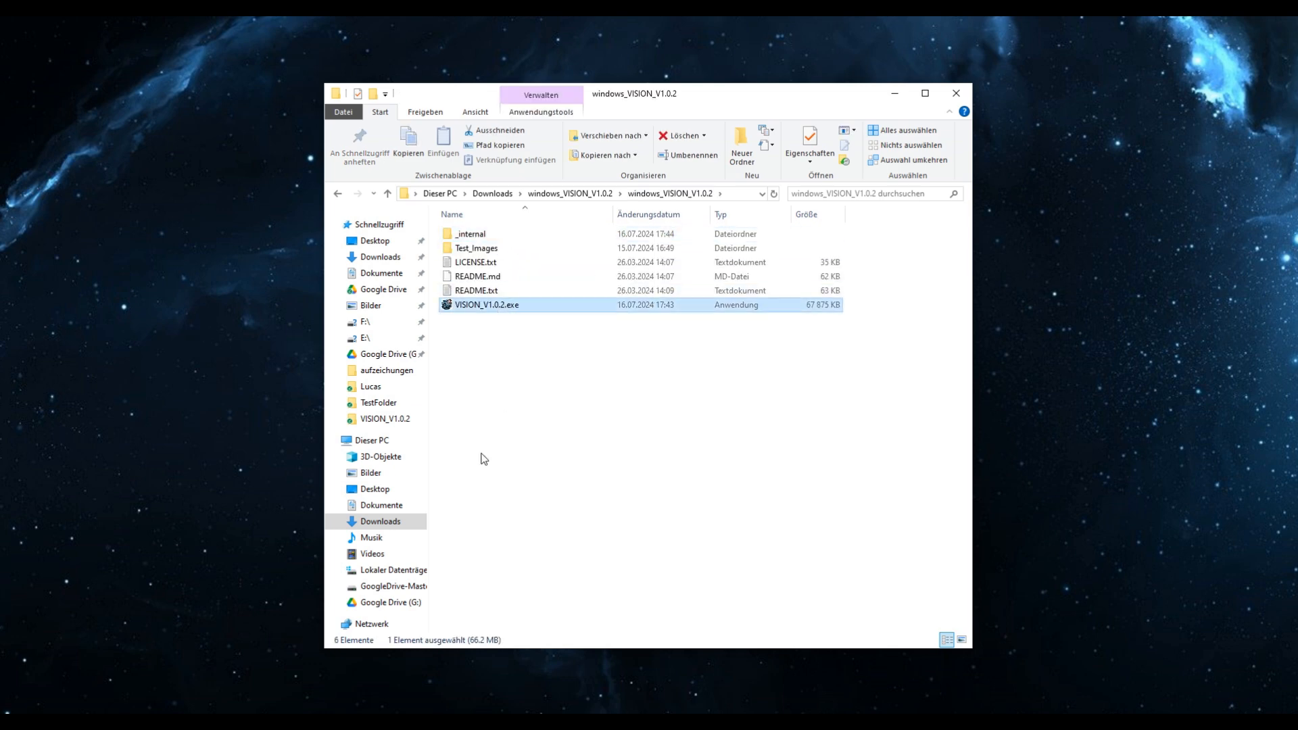
mouse_move(487, 305)
double_click(486, 305)
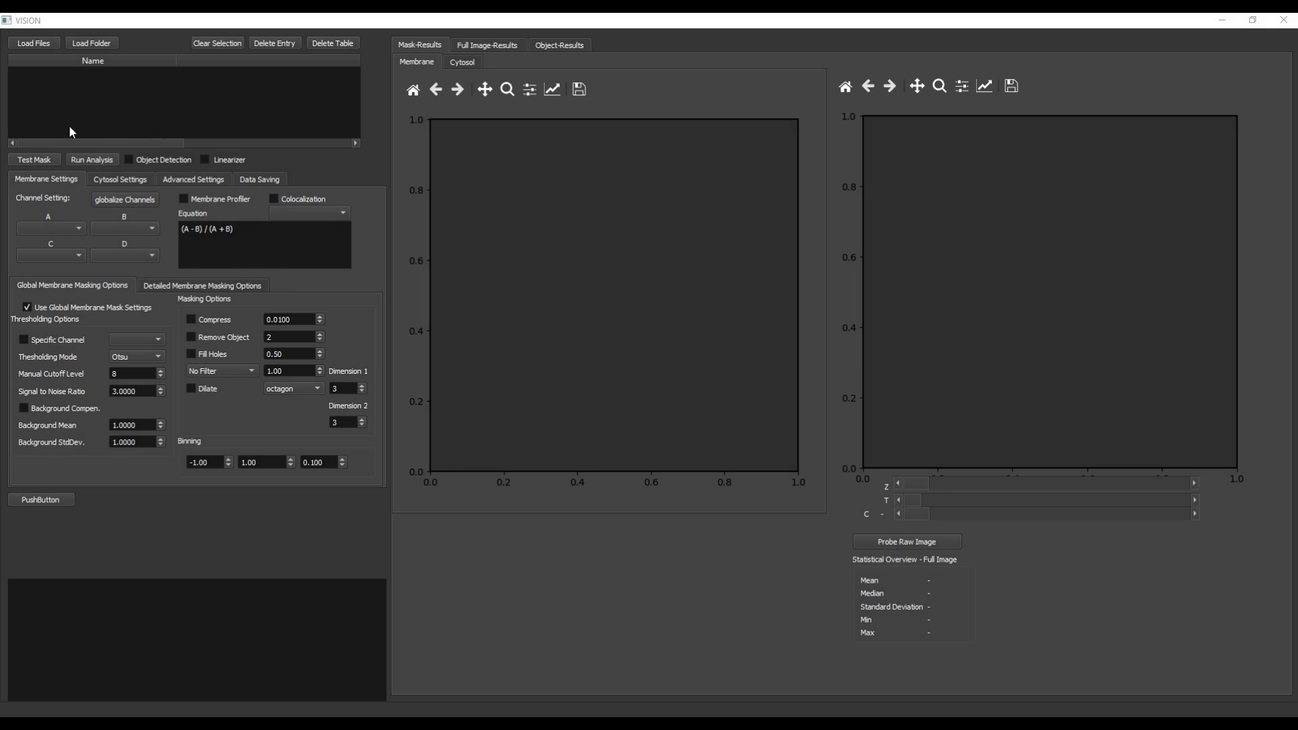
Start loading individual image files and browse to the Test_Images folder.
click(41, 45)
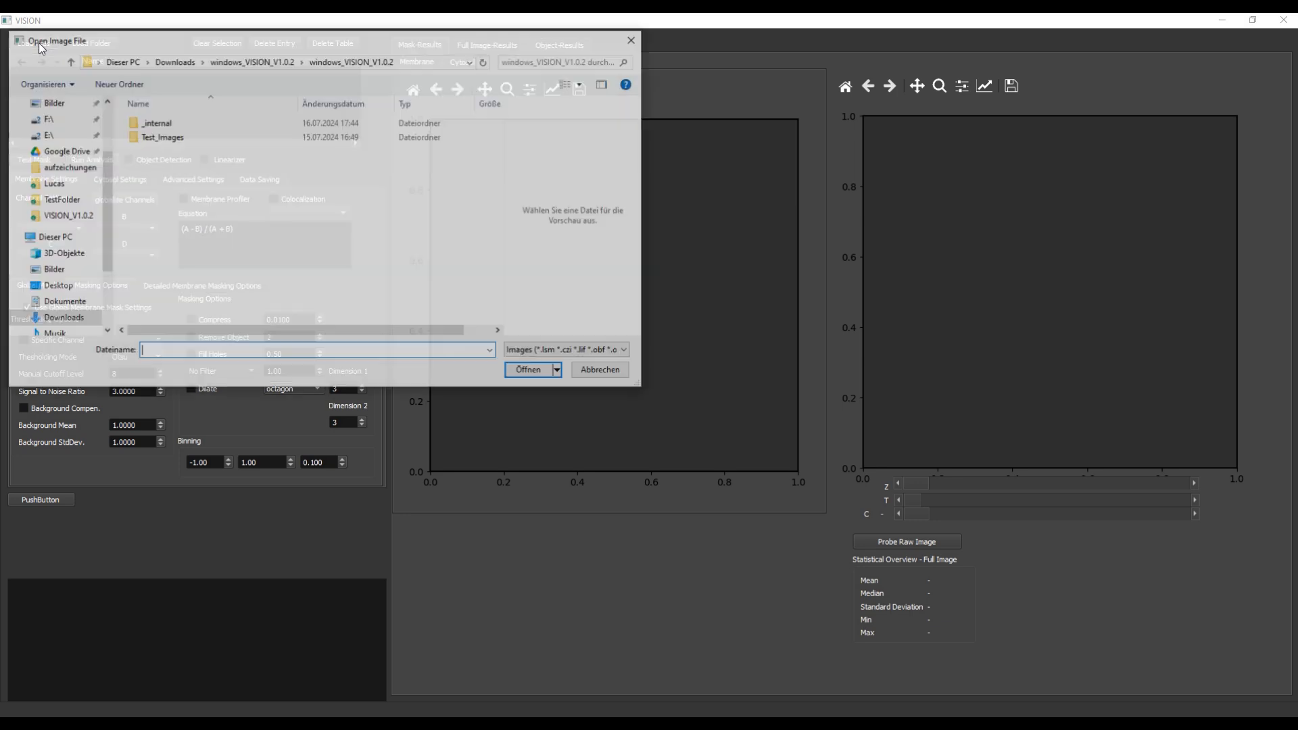
double_click(172, 148)
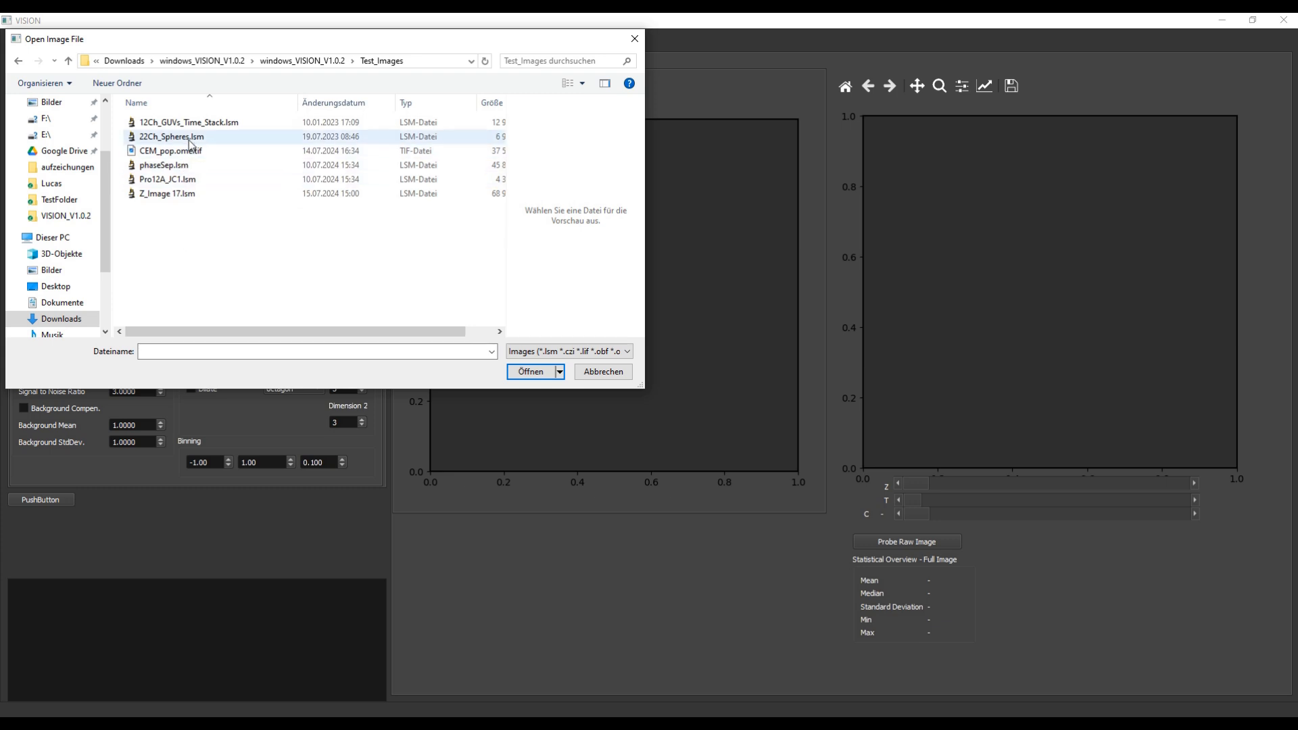
click(192, 142)
drag(237, 46, 332, 183)
ctrl+click(264, 276)
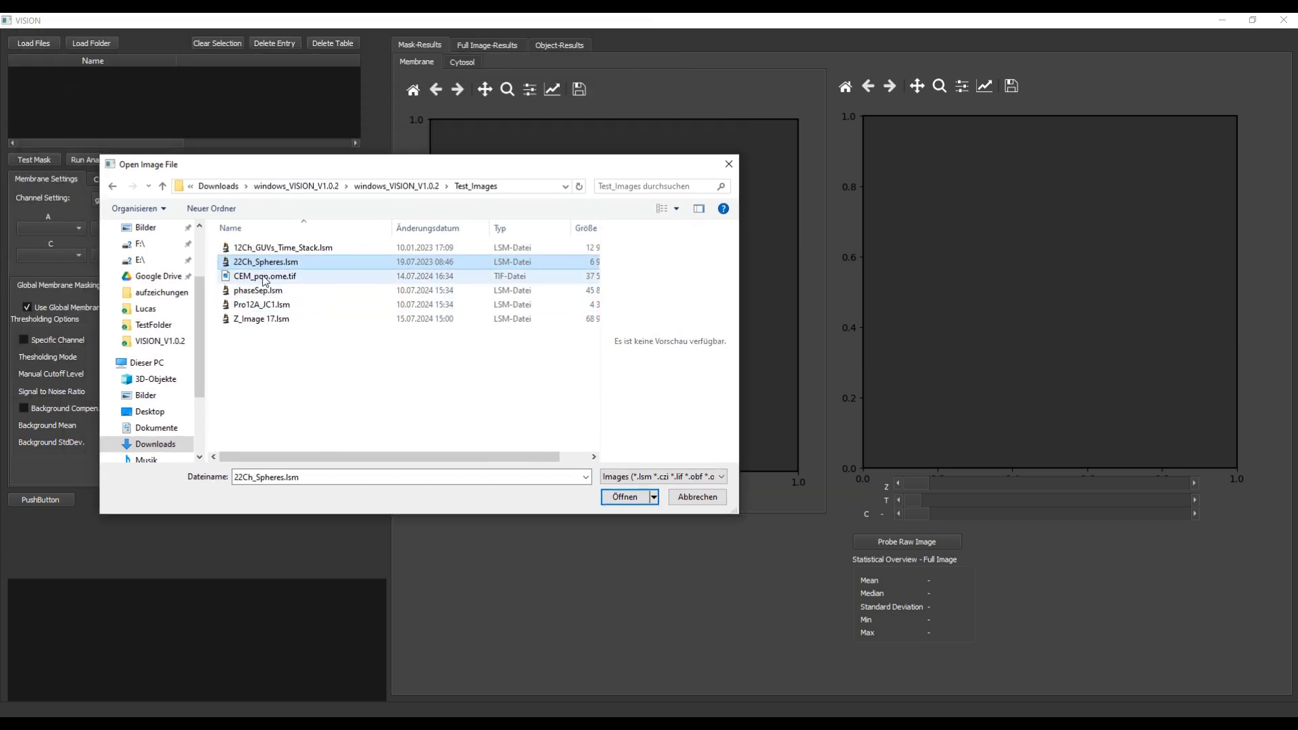
ctrl+click(262, 290)
ctrl+click(261, 304)
ctrl+click(261, 319)
ctrl+click(286, 248)
Load 22Ch_Spheres.lsm, phaseSep.lsm and Pro12A_JC1.lsm into the file table and display 22Ch_Spheres.lsm.
click(283, 262)
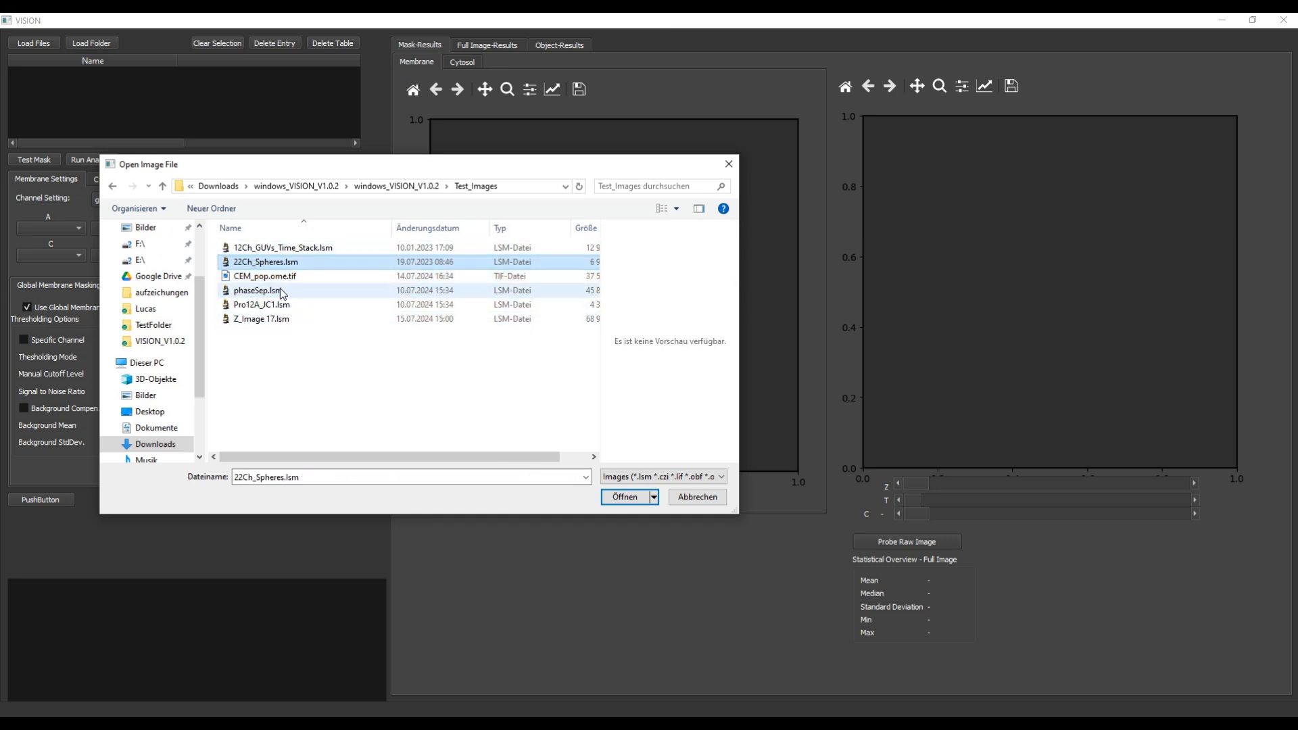
ctrl+click(279, 289)
ctrl+click(281, 305)
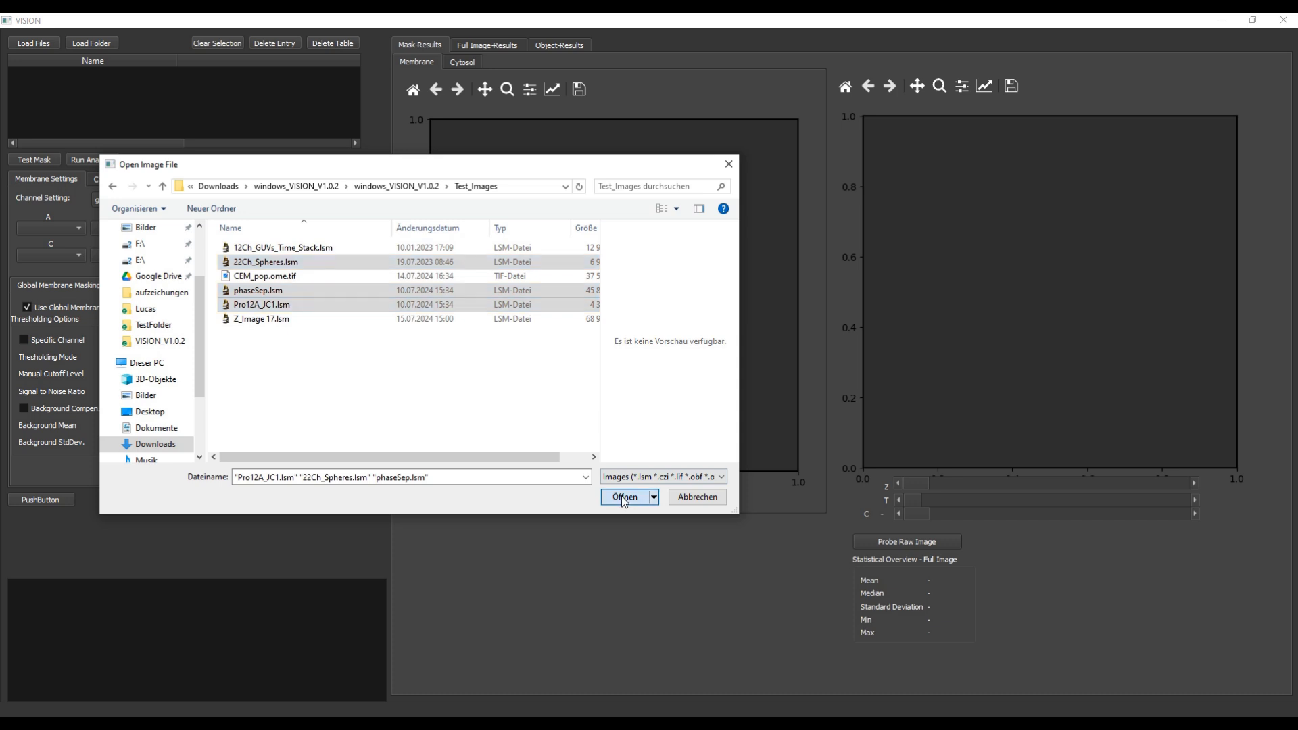
click(621, 497)
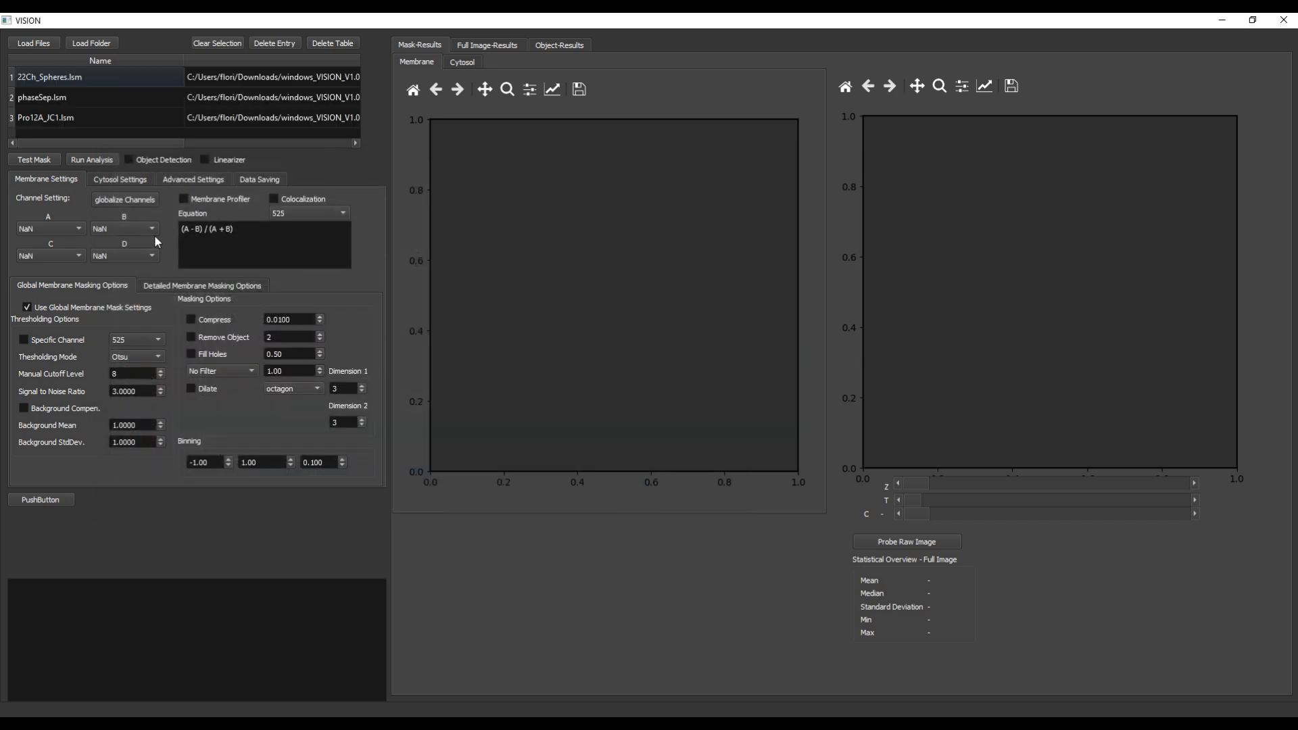
click(63, 79)
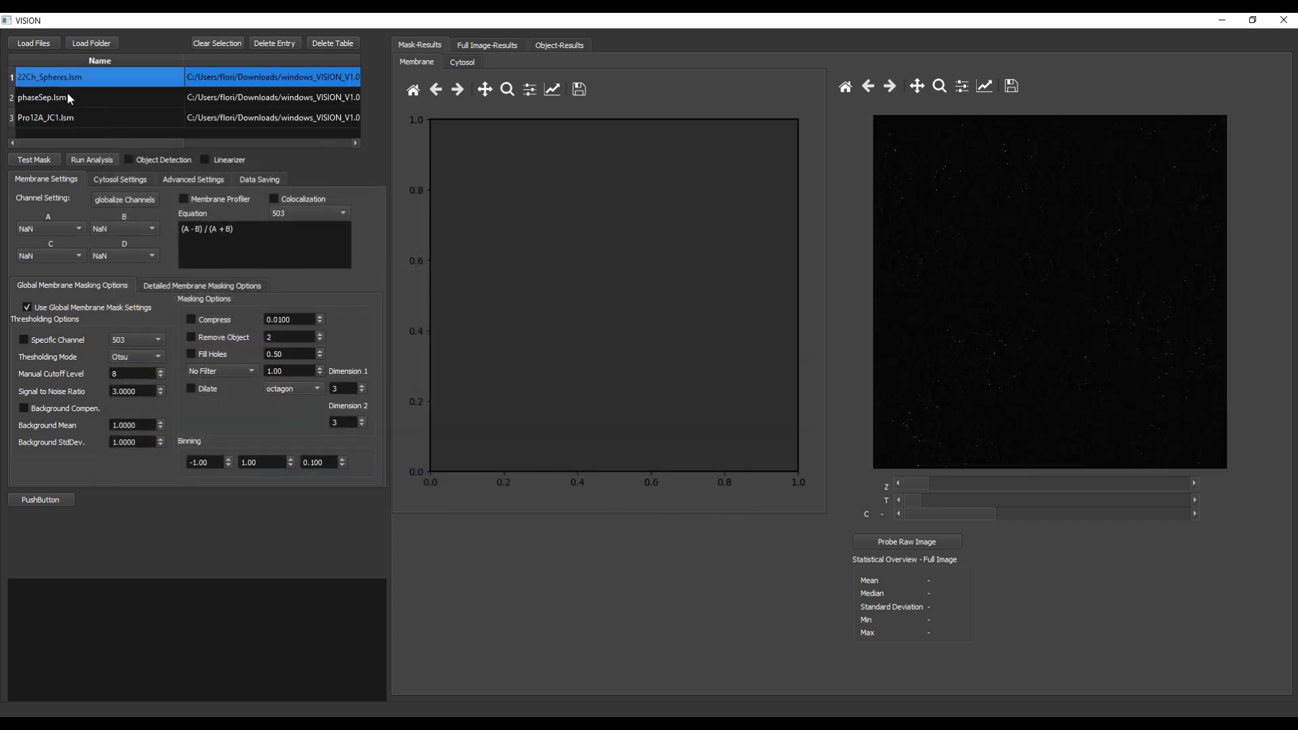
Load the entire Test_Images folder from the extracted windows_VISION_V1.0.2 folder into the file table.
click(89, 46)
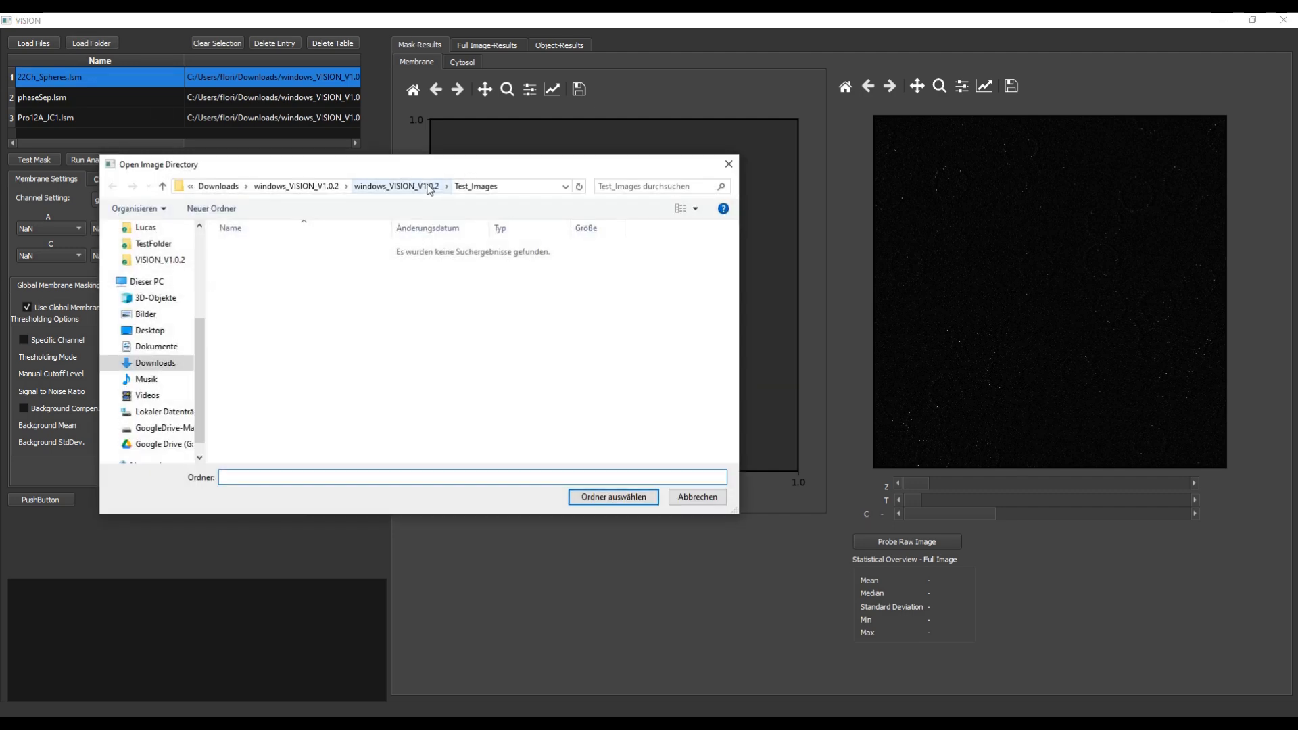
click(293, 261)
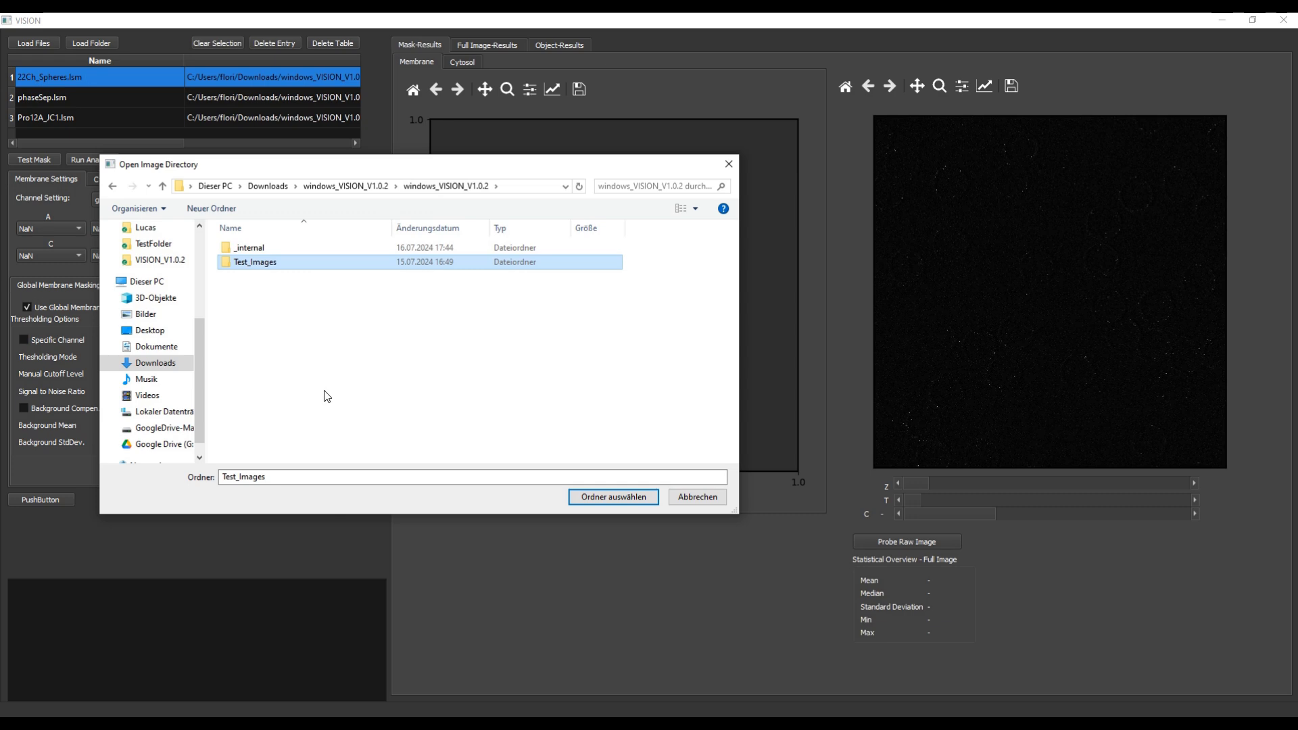
click(586, 499)
click(586, 496)
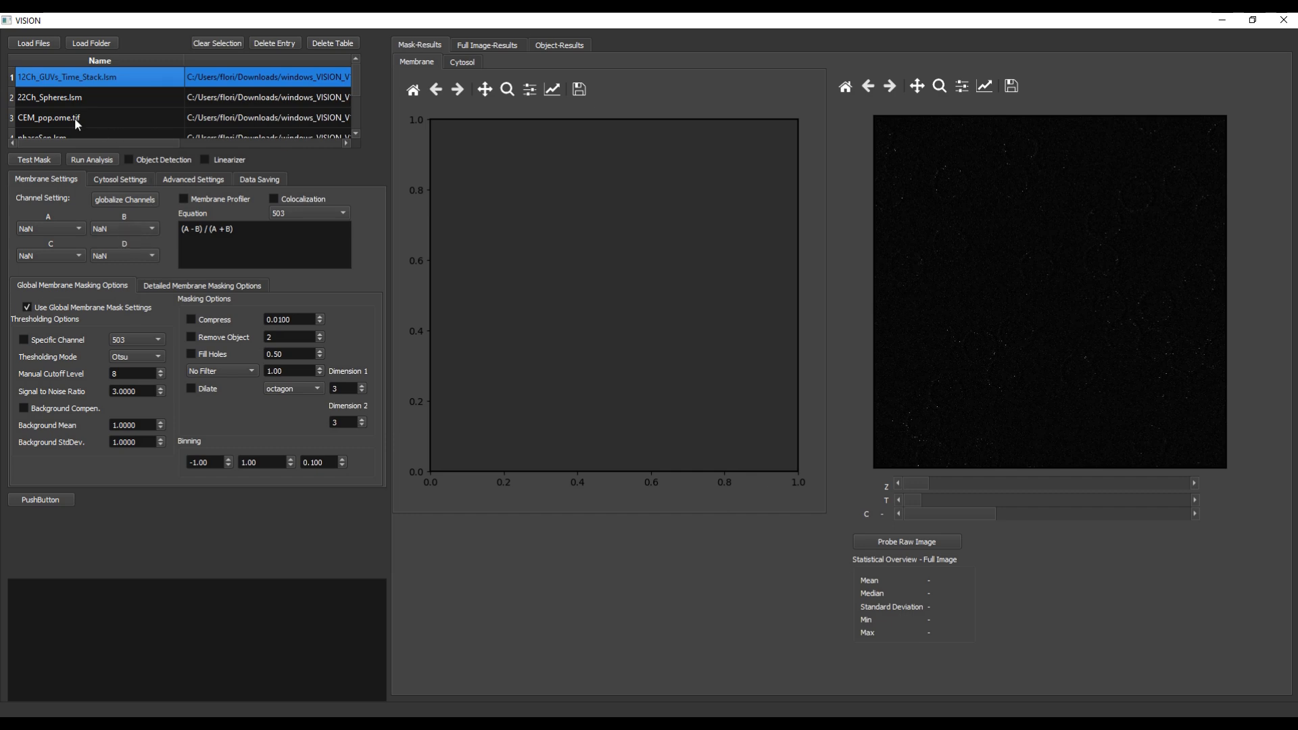
Step through the first three images in the file table to preview them, and clear the selection.
key(Down)
key(Down)
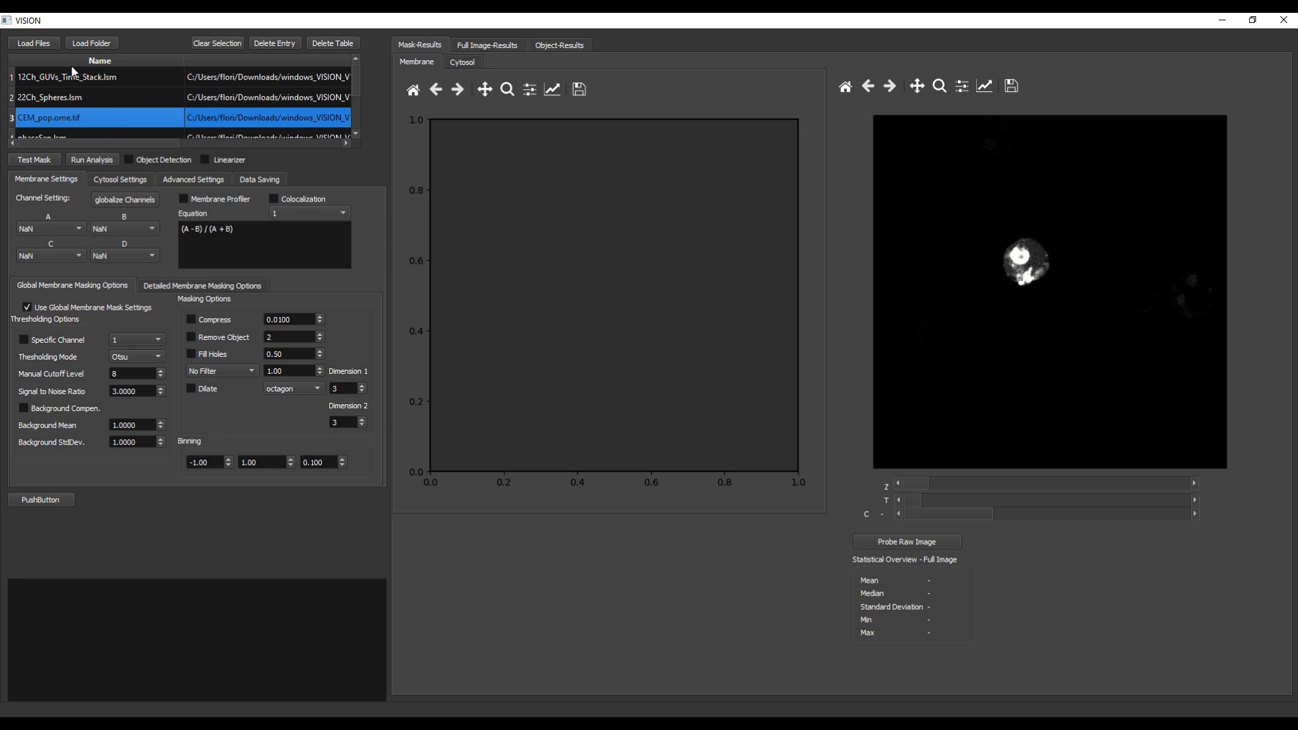
key(Up)
key(Up)
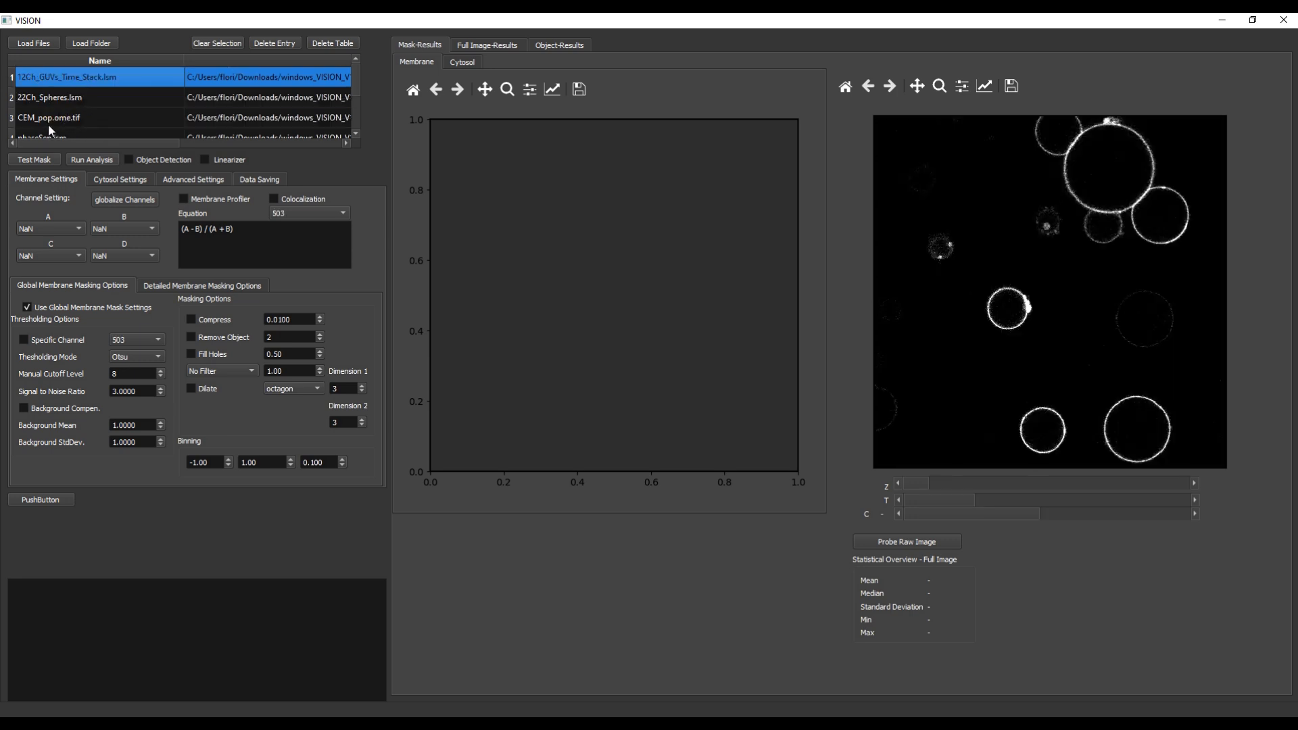
click(49, 129)
click(213, 45)
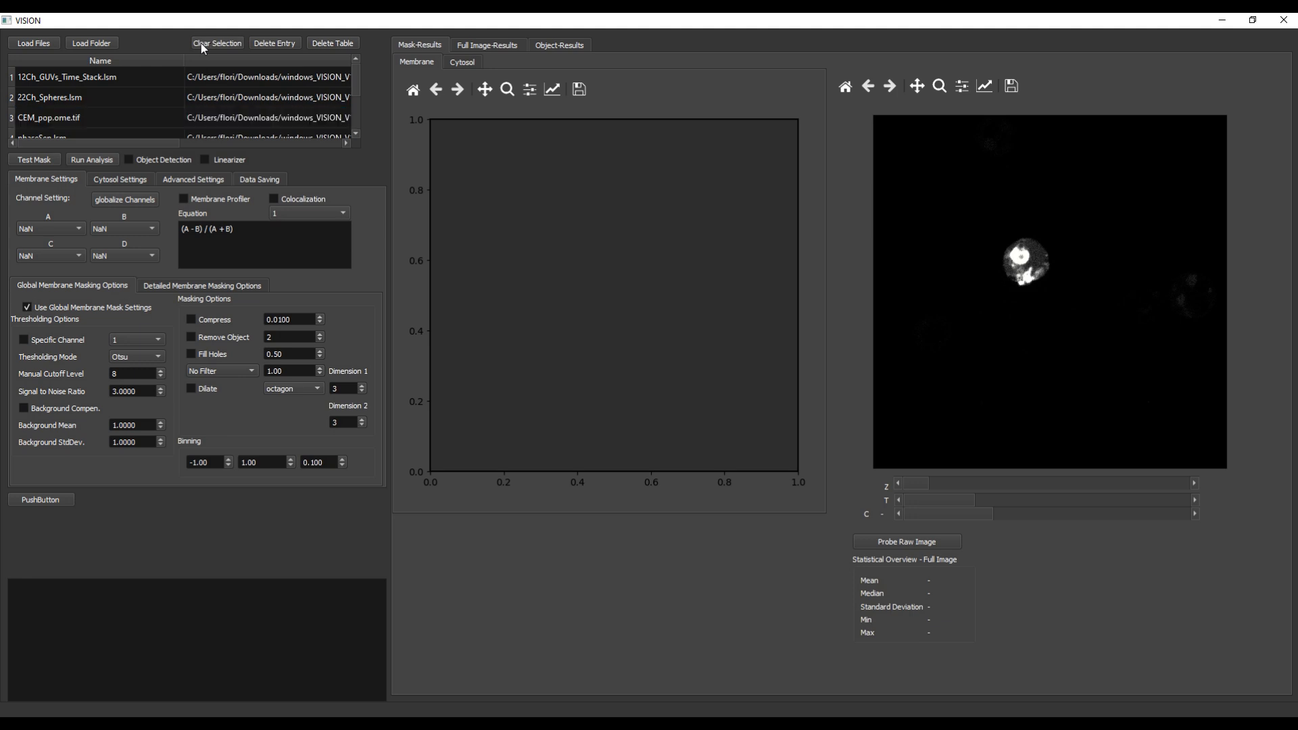
Display 22Ch_Spheres.lsm and Pro12A_JC1.lsm from the file table.
click(122, 107)
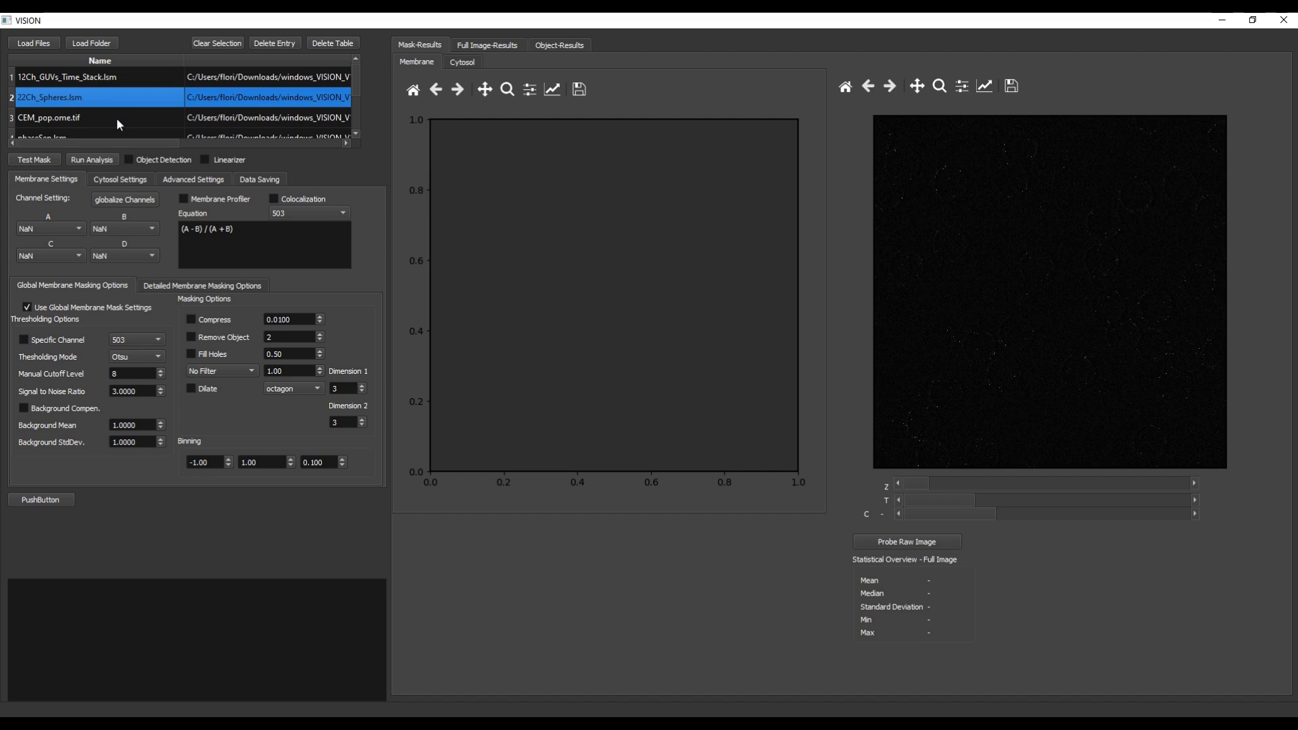
scroll(111, 117, down, 1)
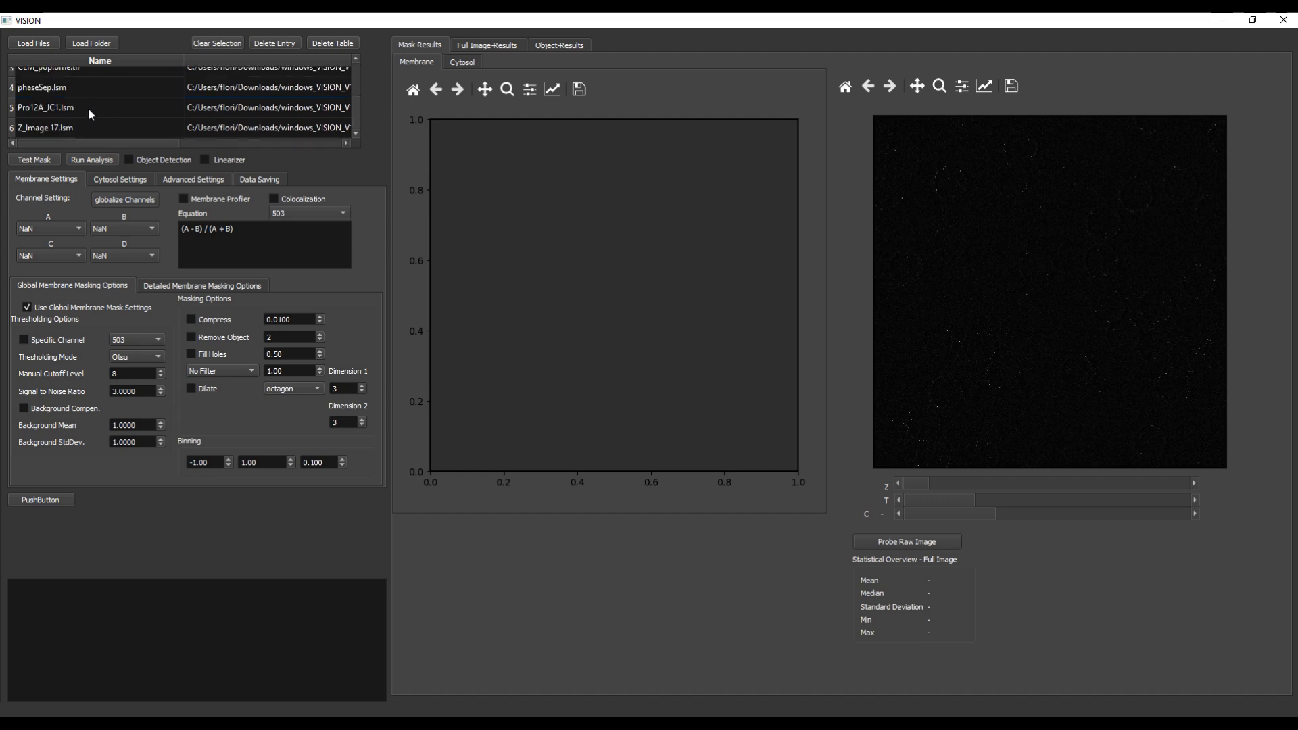
click(90, 108)
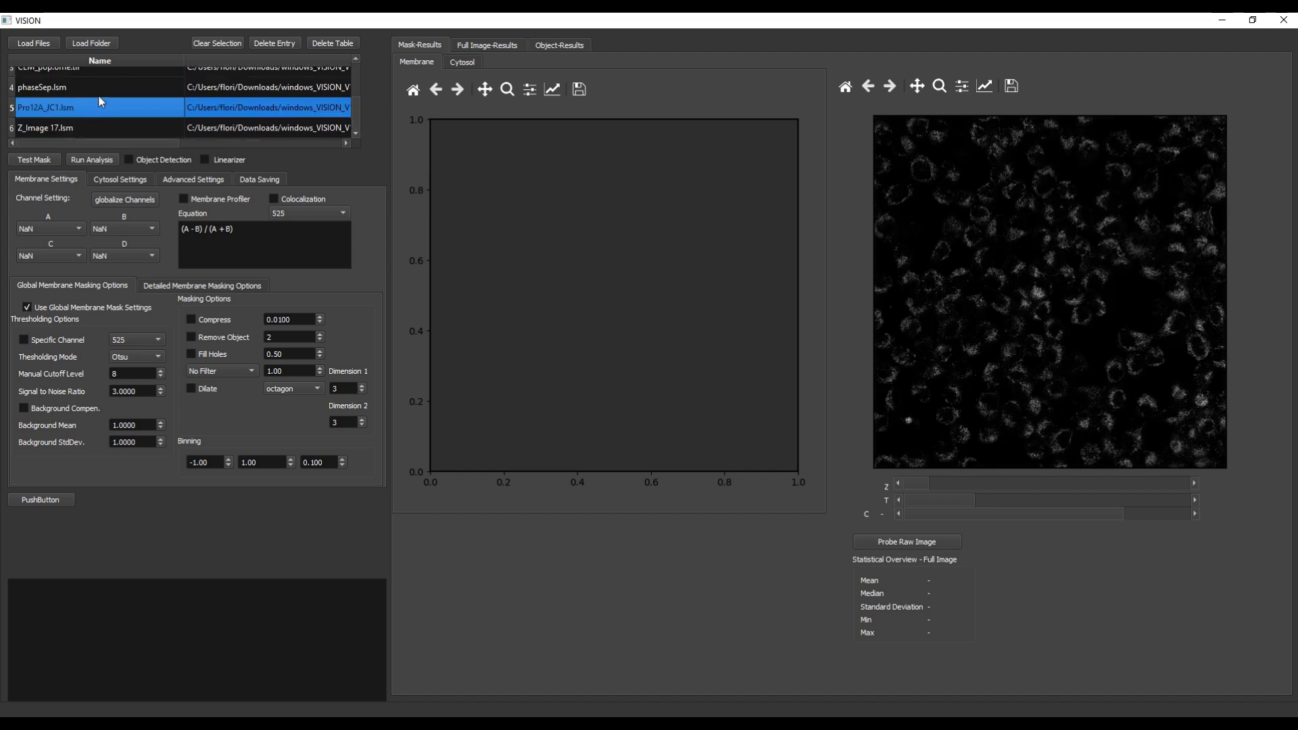
Delete phaseSep.lsm, CEM_pop.ome.tif and Pro12A_JC1.lsm from the file table, and clear the entire table.
click(94, 93)
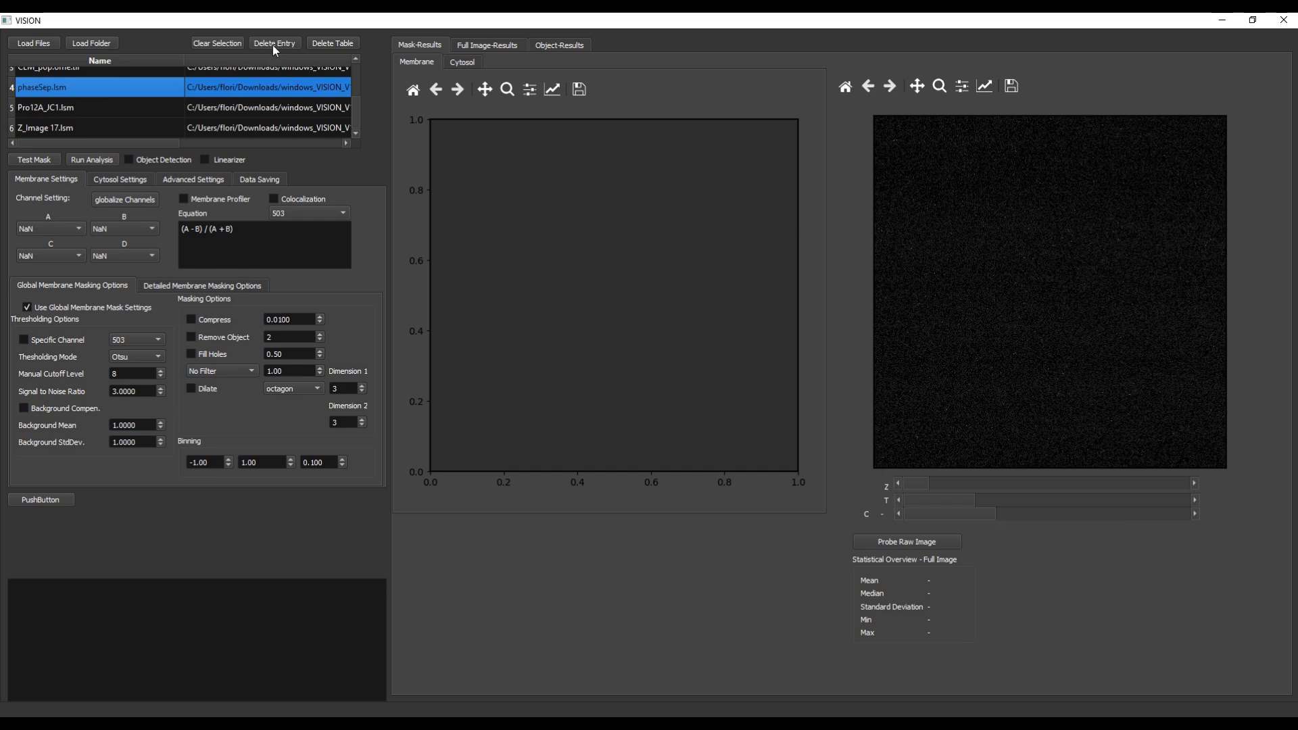
click(273, 45)
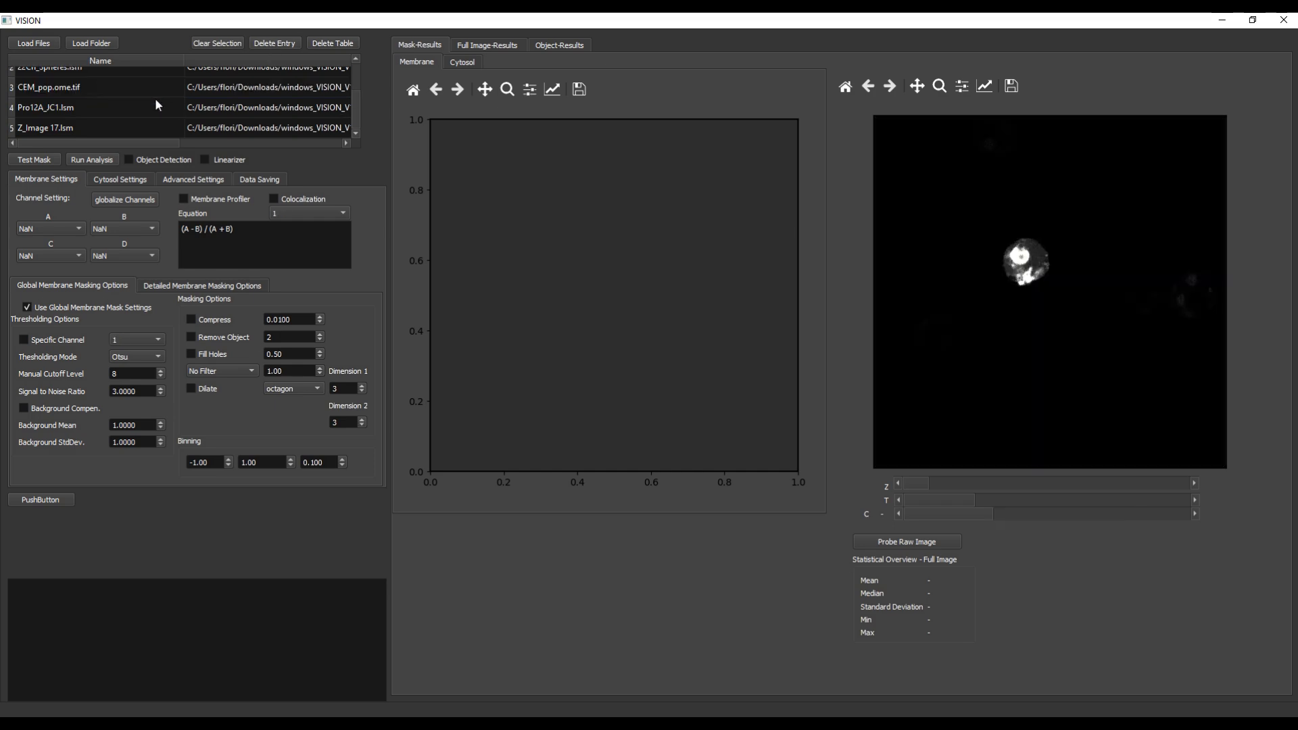
click(110, 89)
ctrl+click(95, 108)
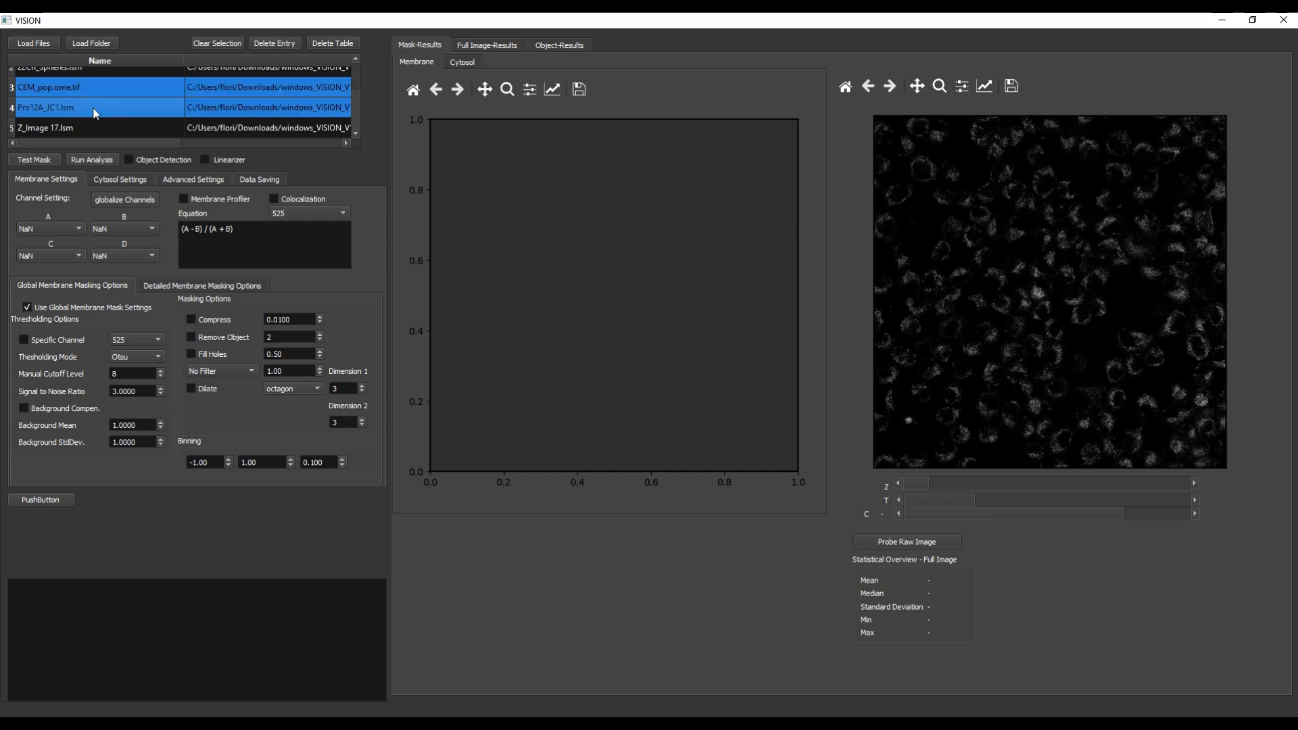
click(270, 39)
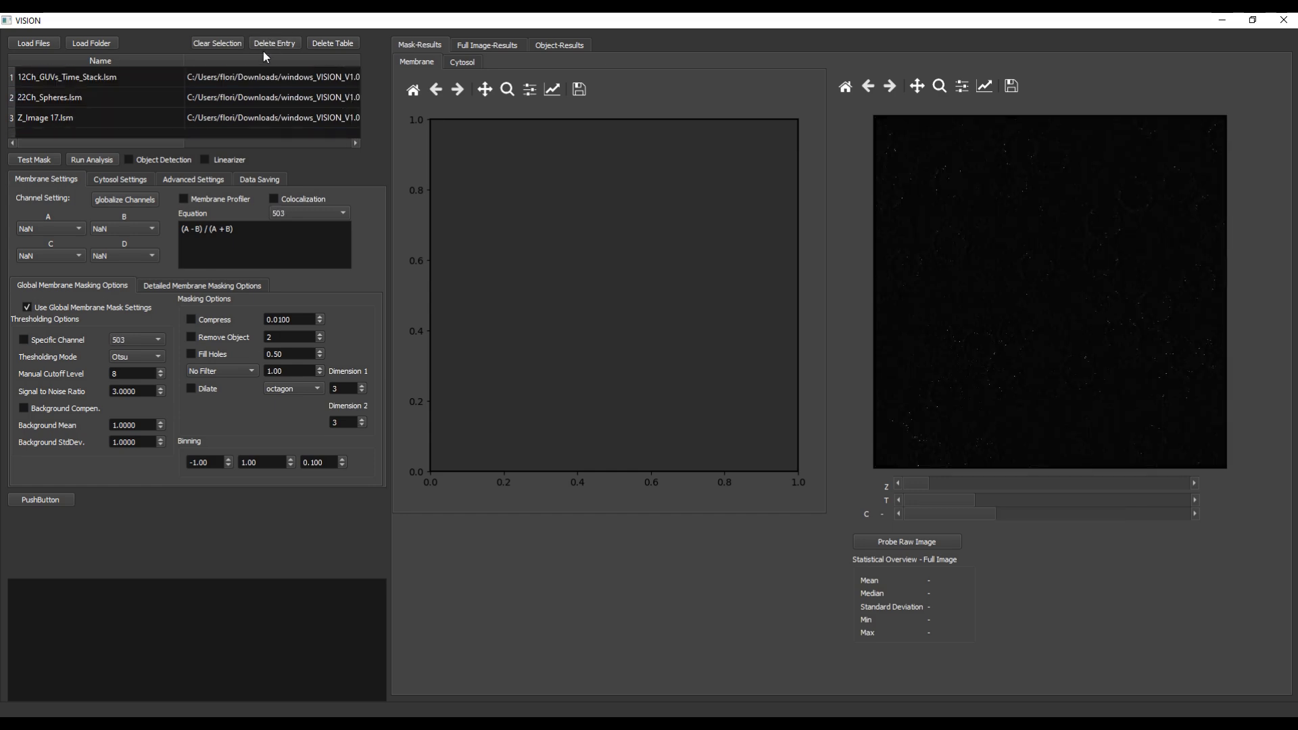
click(115, 95)
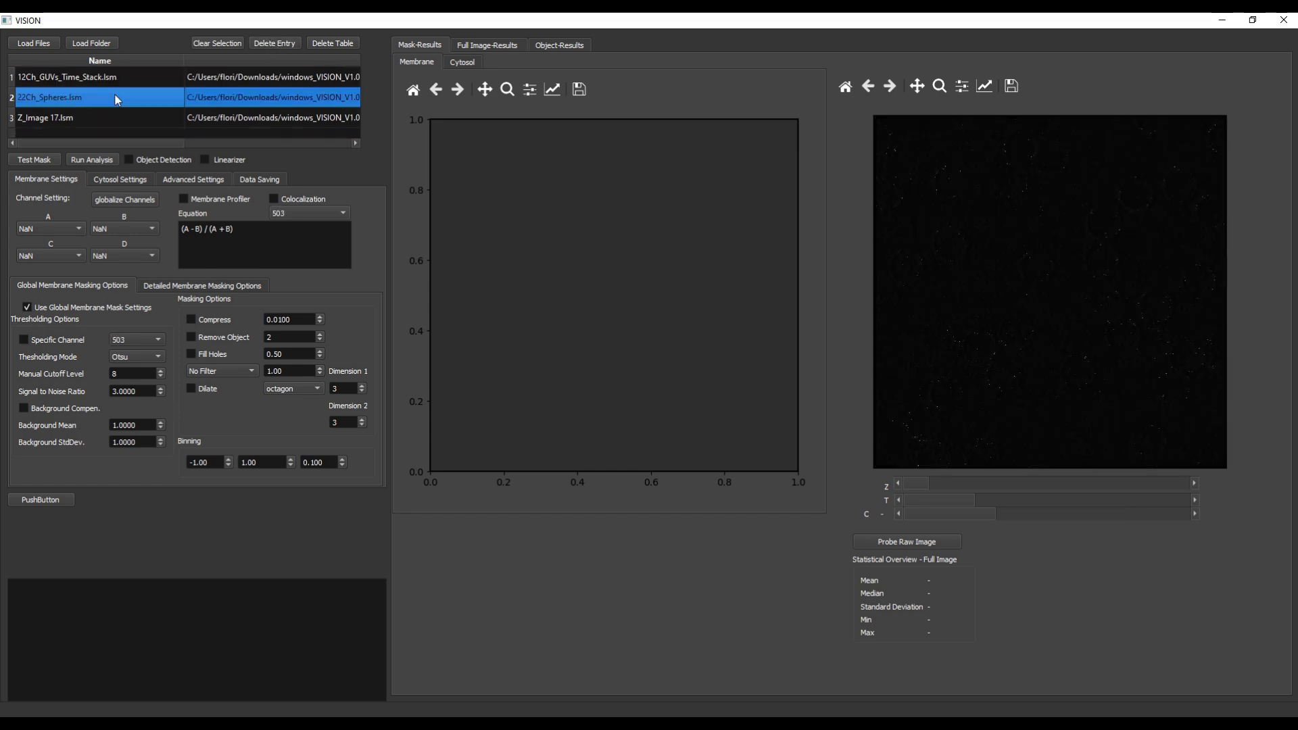
click(343, 44)
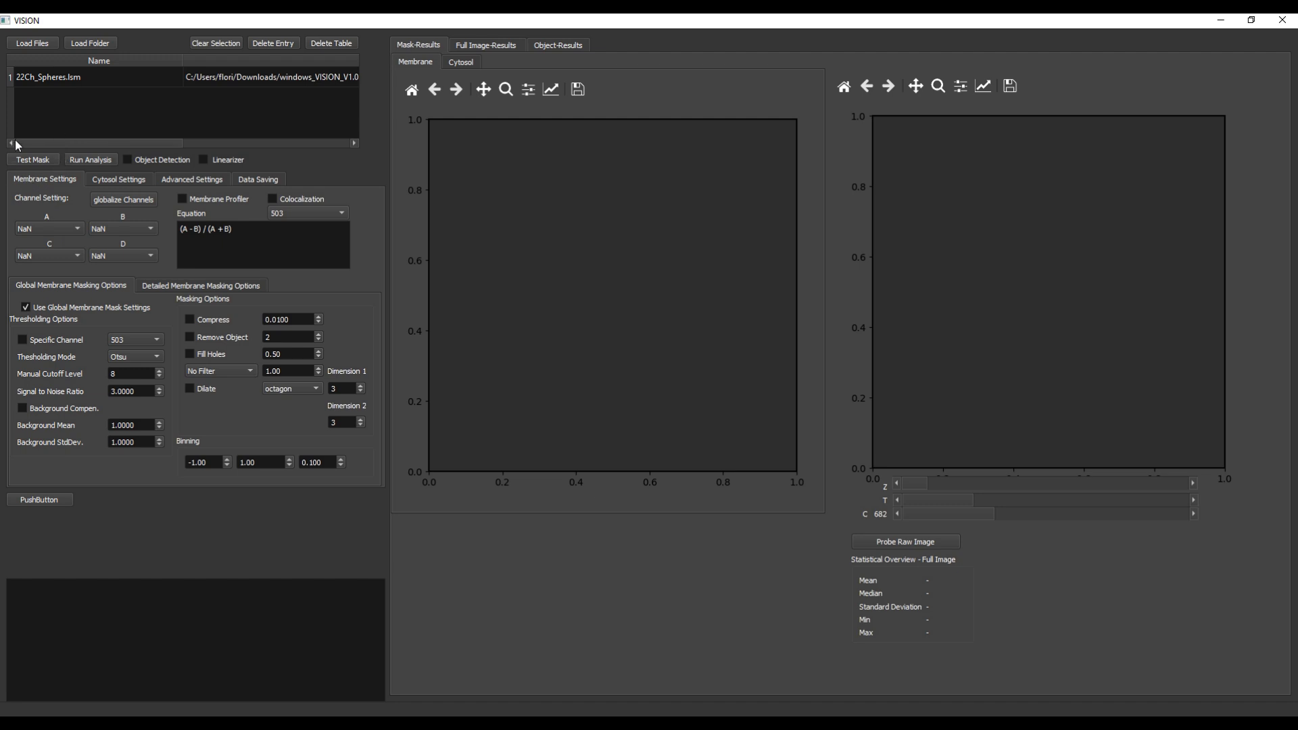
Display 22Ch_Spheres.lsm and browse its channels, returning to channel 503.
click(55, 78)
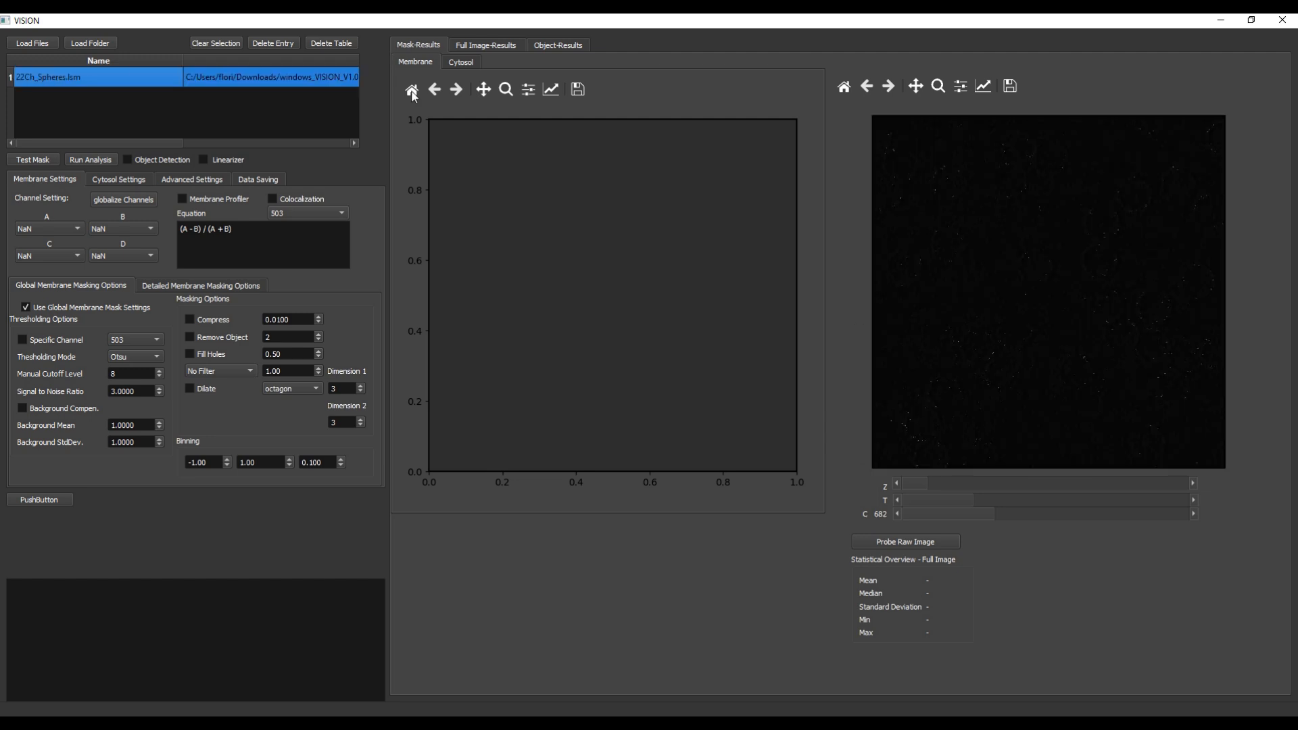
drag(948, 518, 1074, 519)
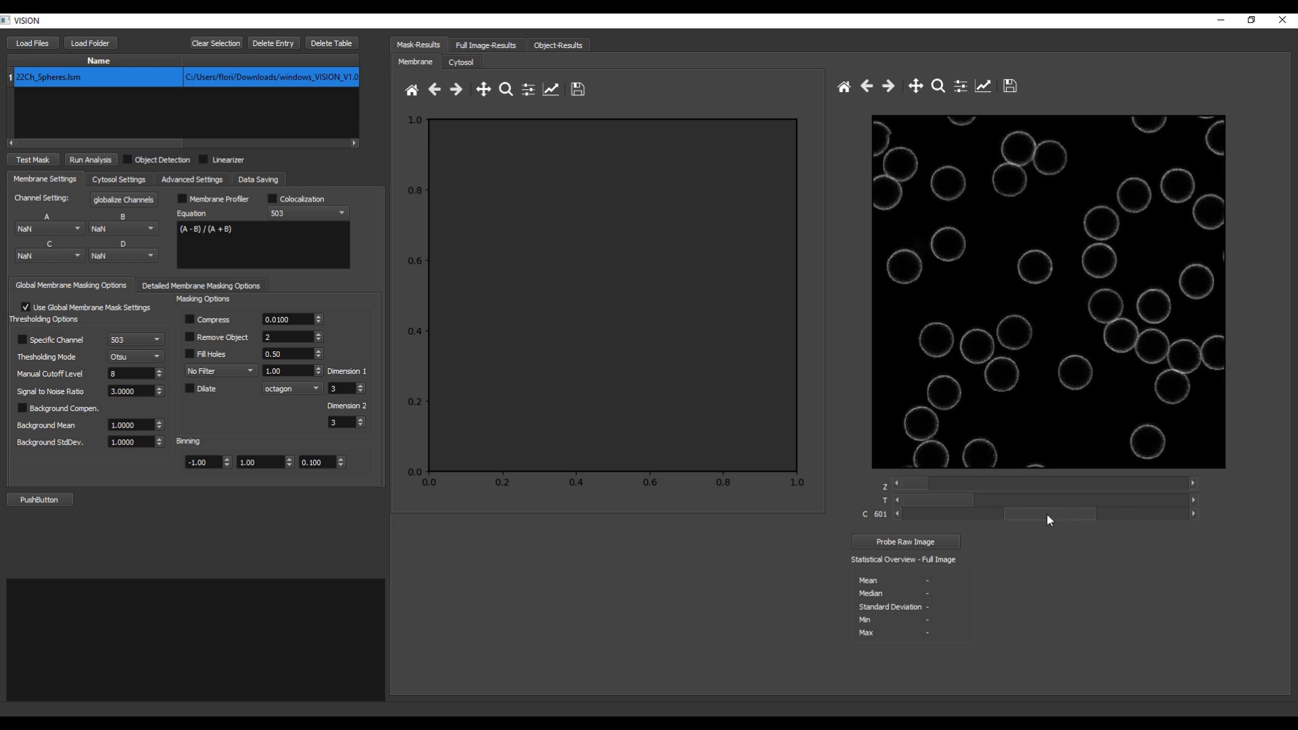
drag(1047, 519, 1005, 516)
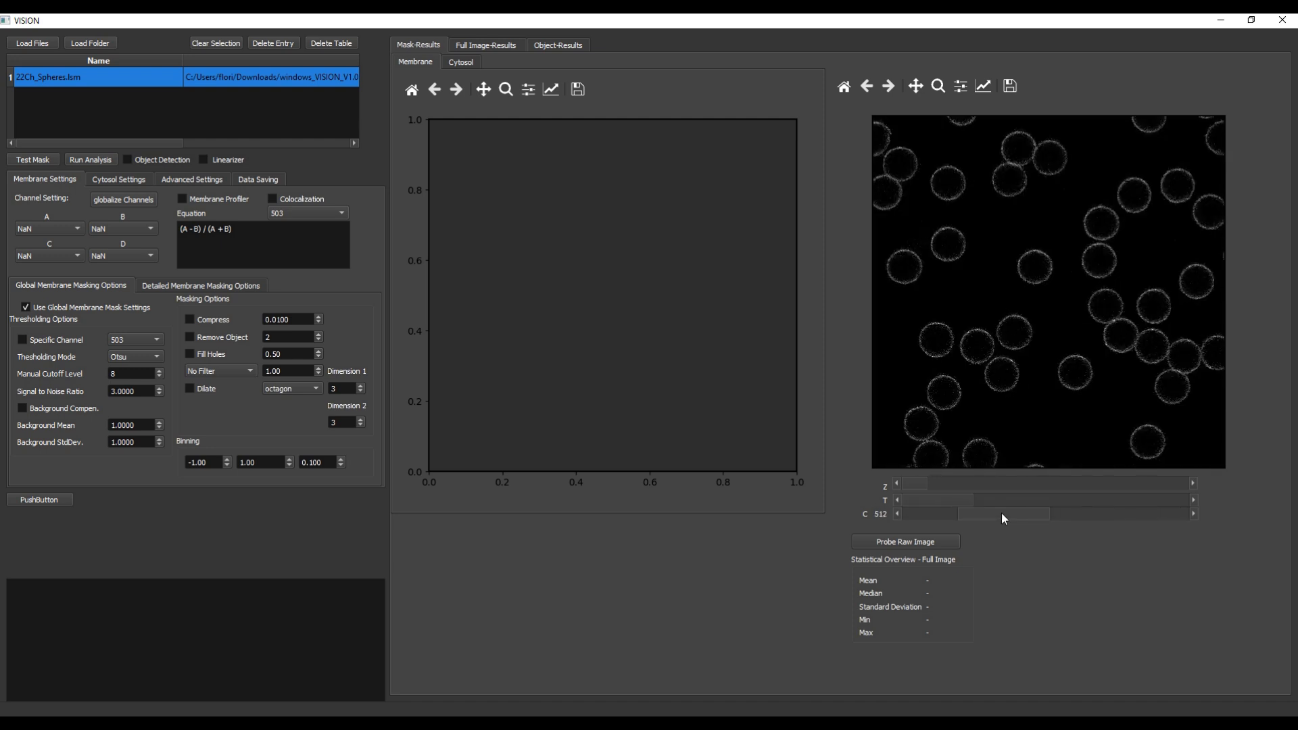
drag(984, 512, 1121, 513)
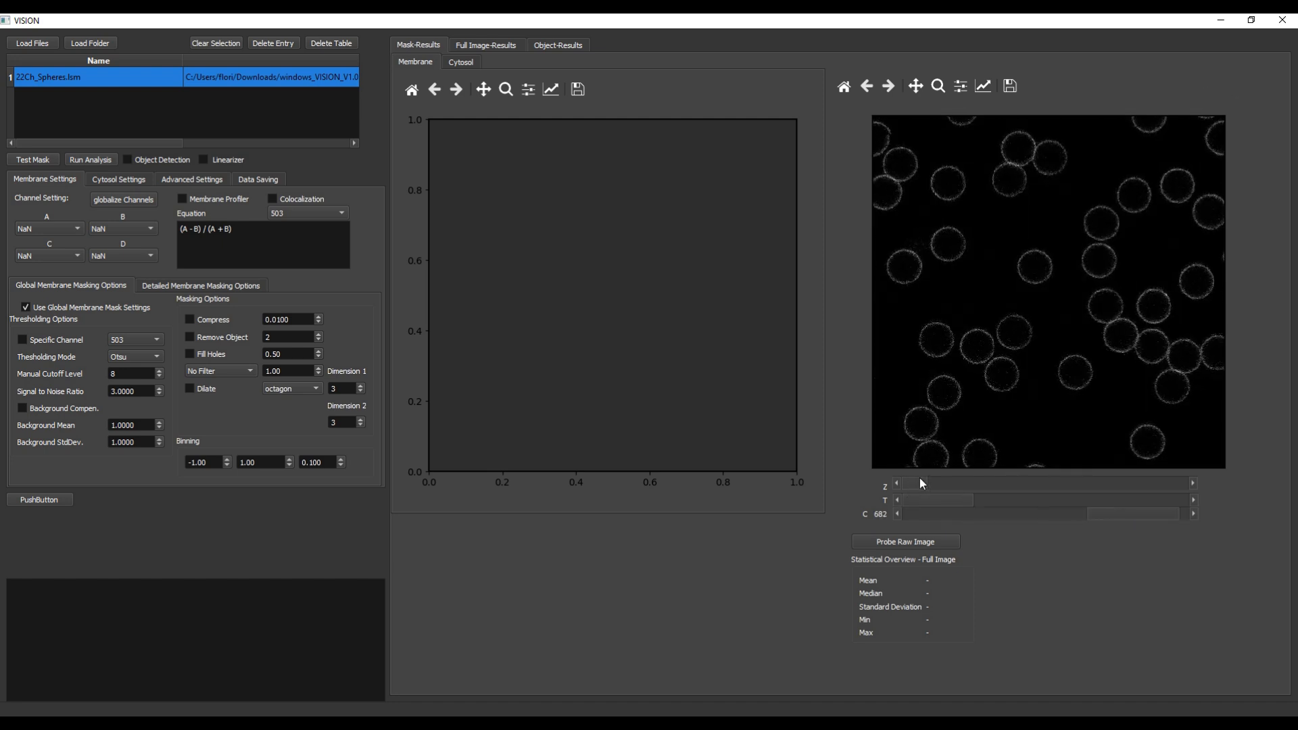
drag(1153, 512, 953, 526)
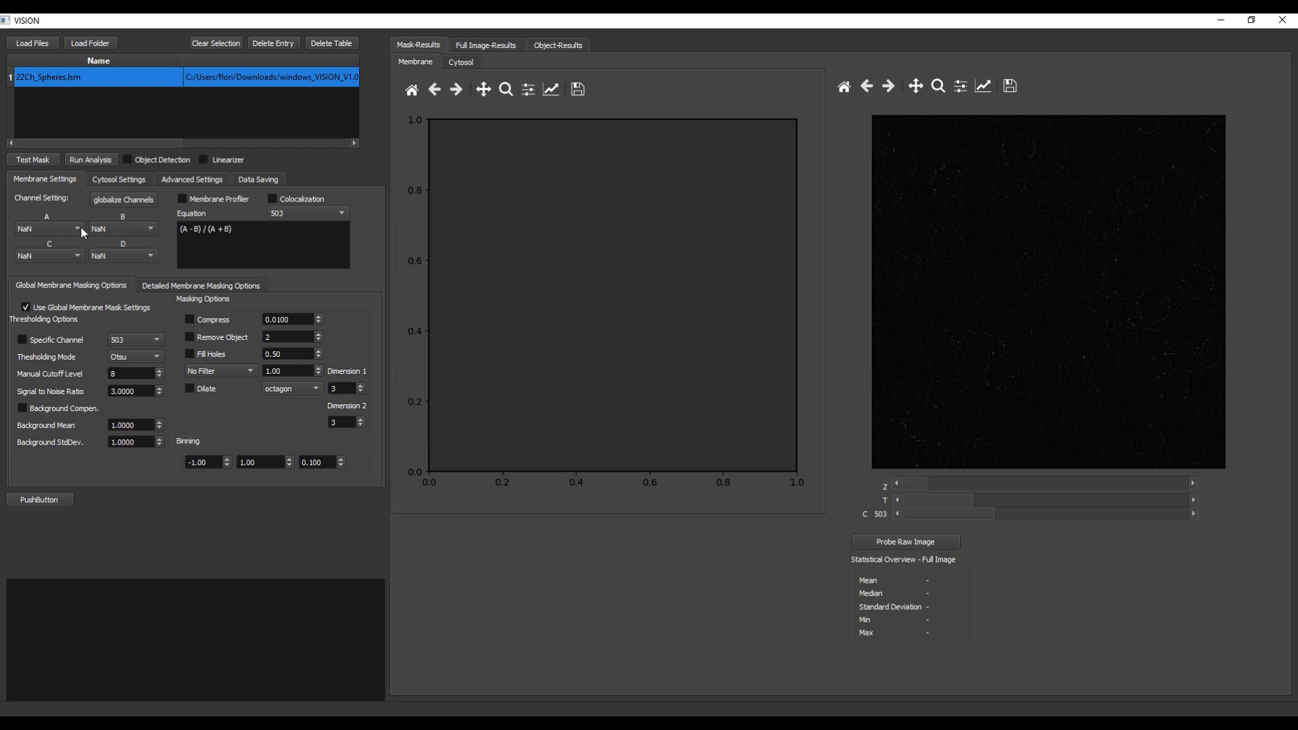
Extend the membrane analysis equation to (A - B) / (A + B) * D.
drag(288, 236, 178, 231)
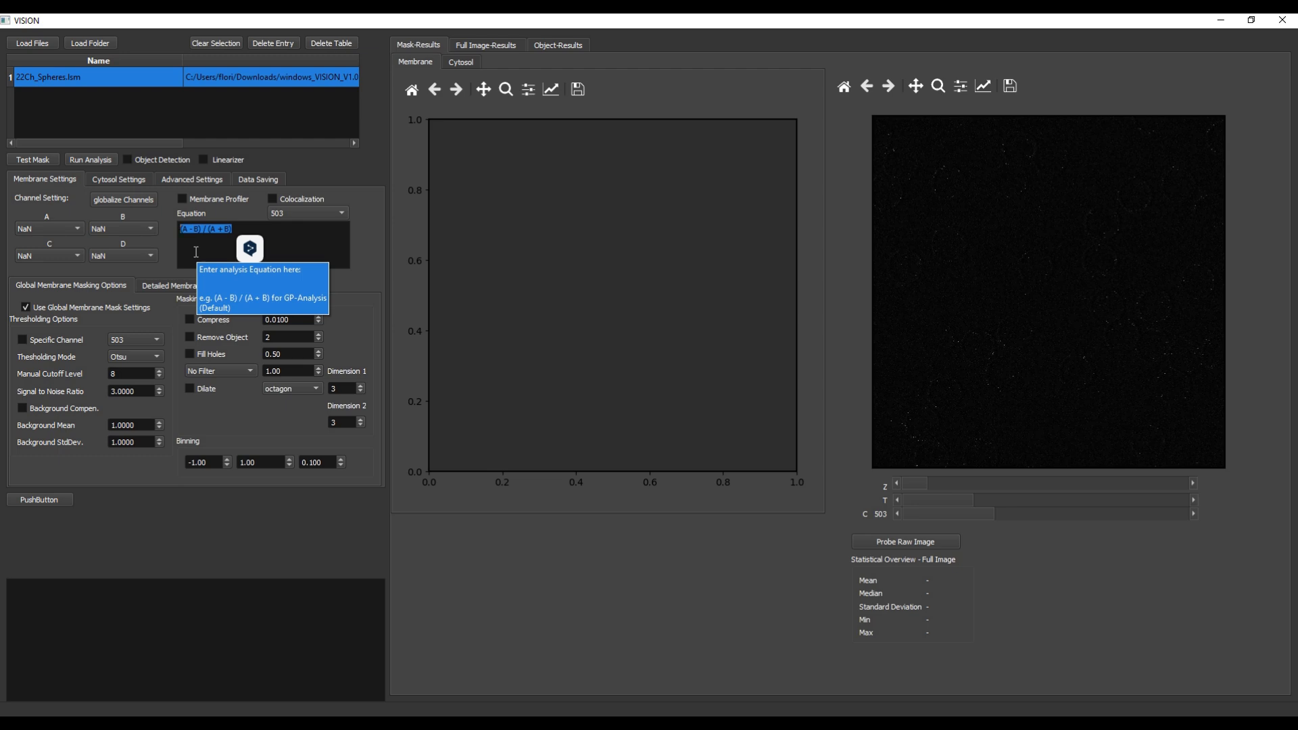
click(190, 230)
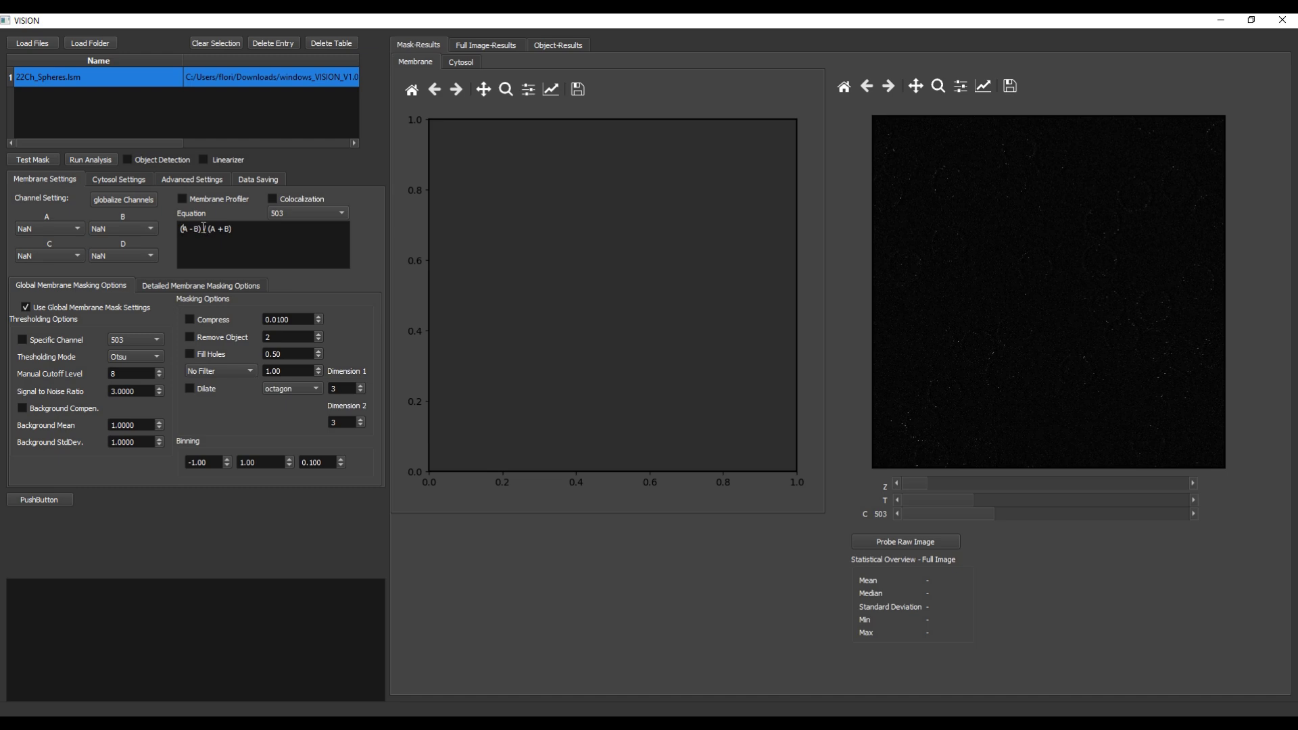
drag(244, 228, 177, 228)
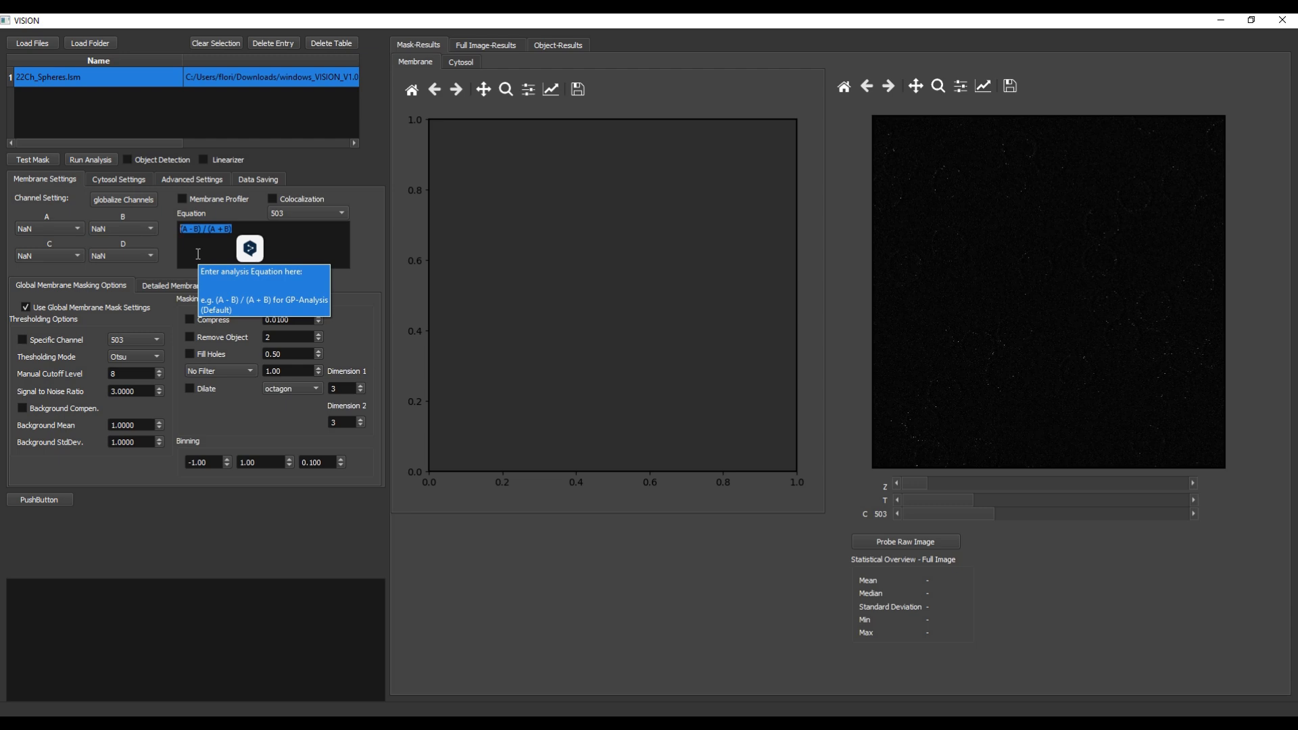
click(195, 252)
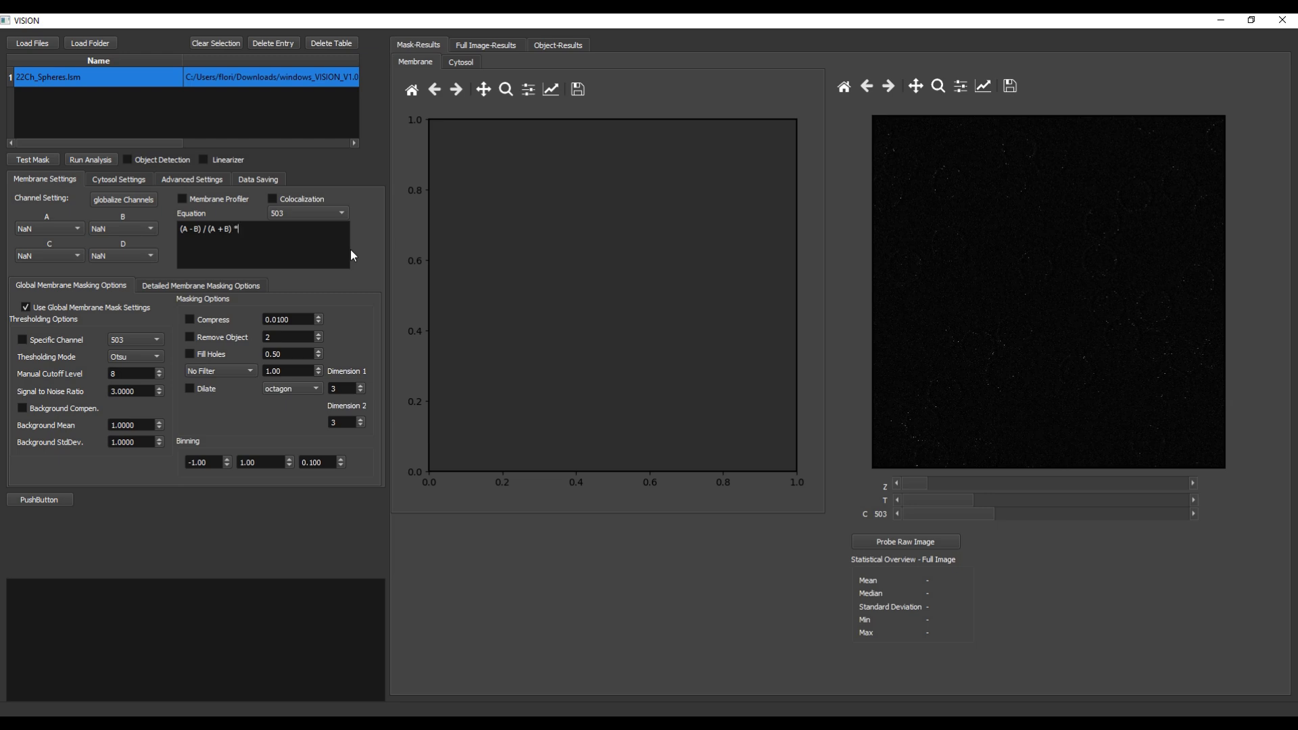
text(D)
key(Left)
Assign channel 566 to A and channel 655 to B in the membrane channel settings.
click(34, 225)
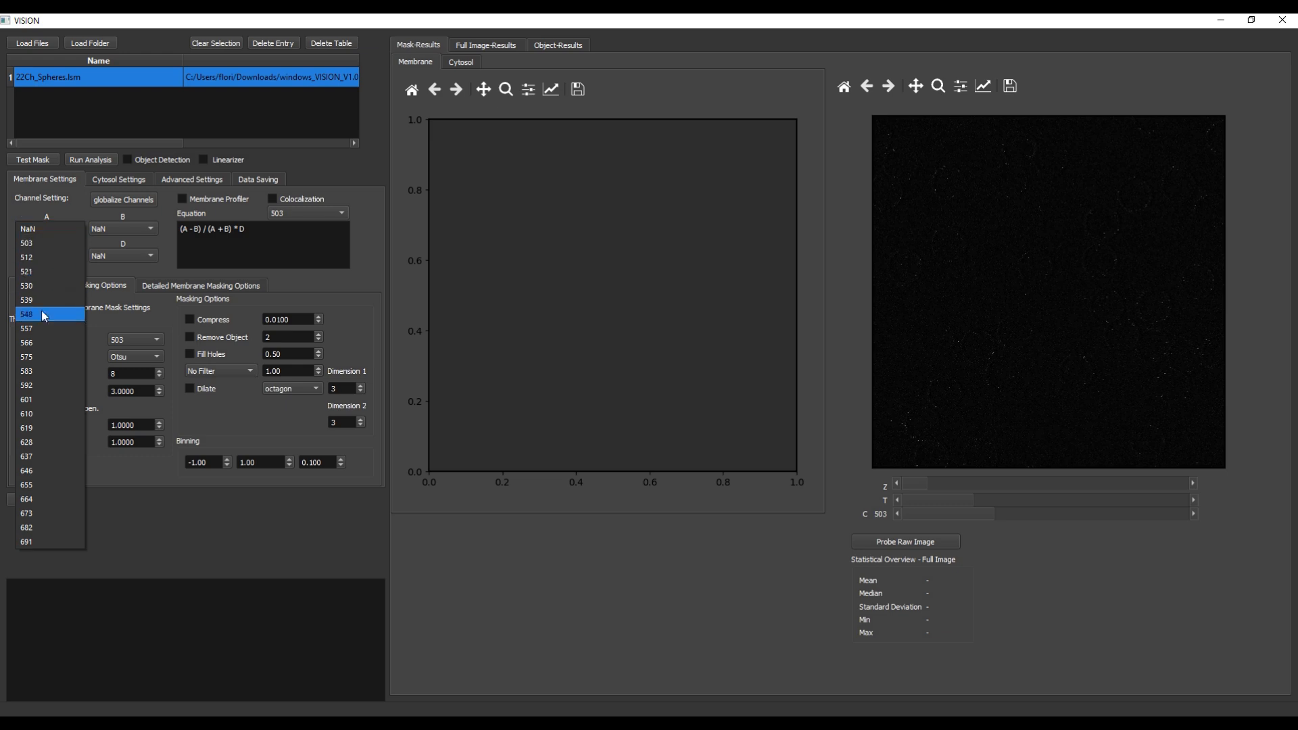
click(36, 341)
click(112, 228)
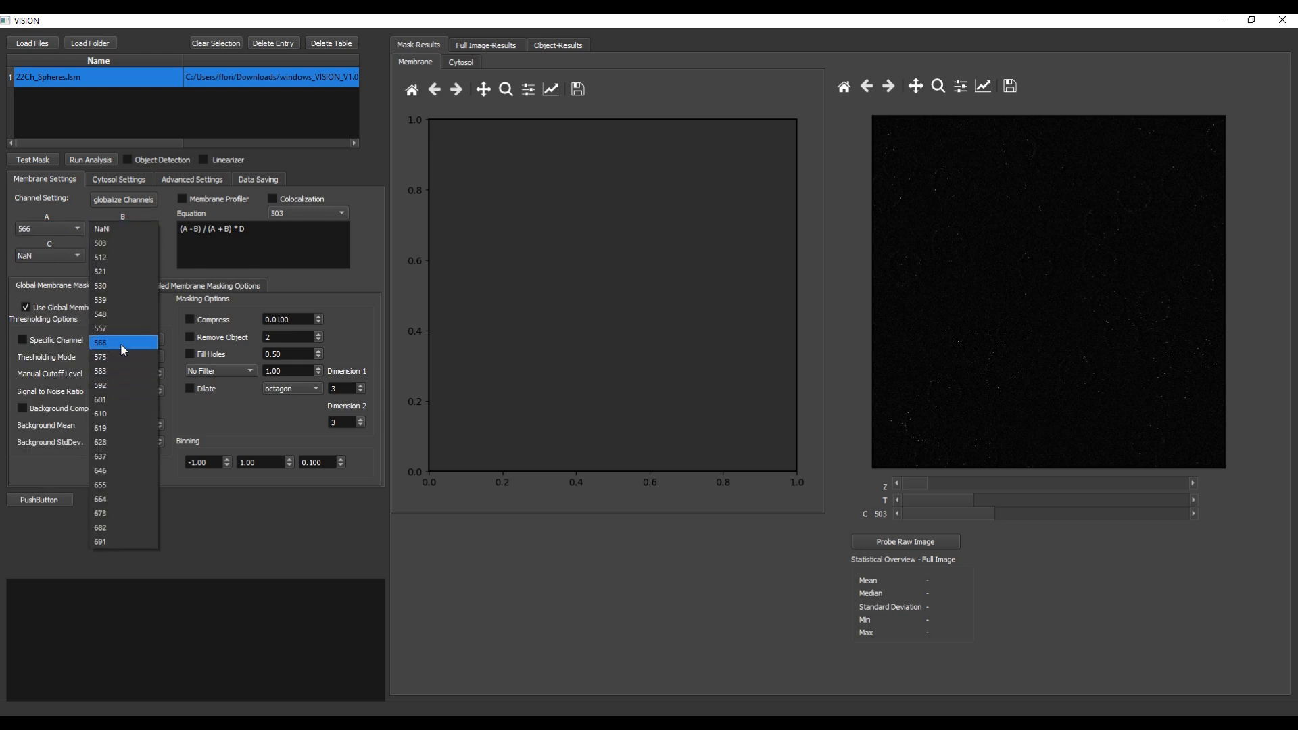
click(117, 483)
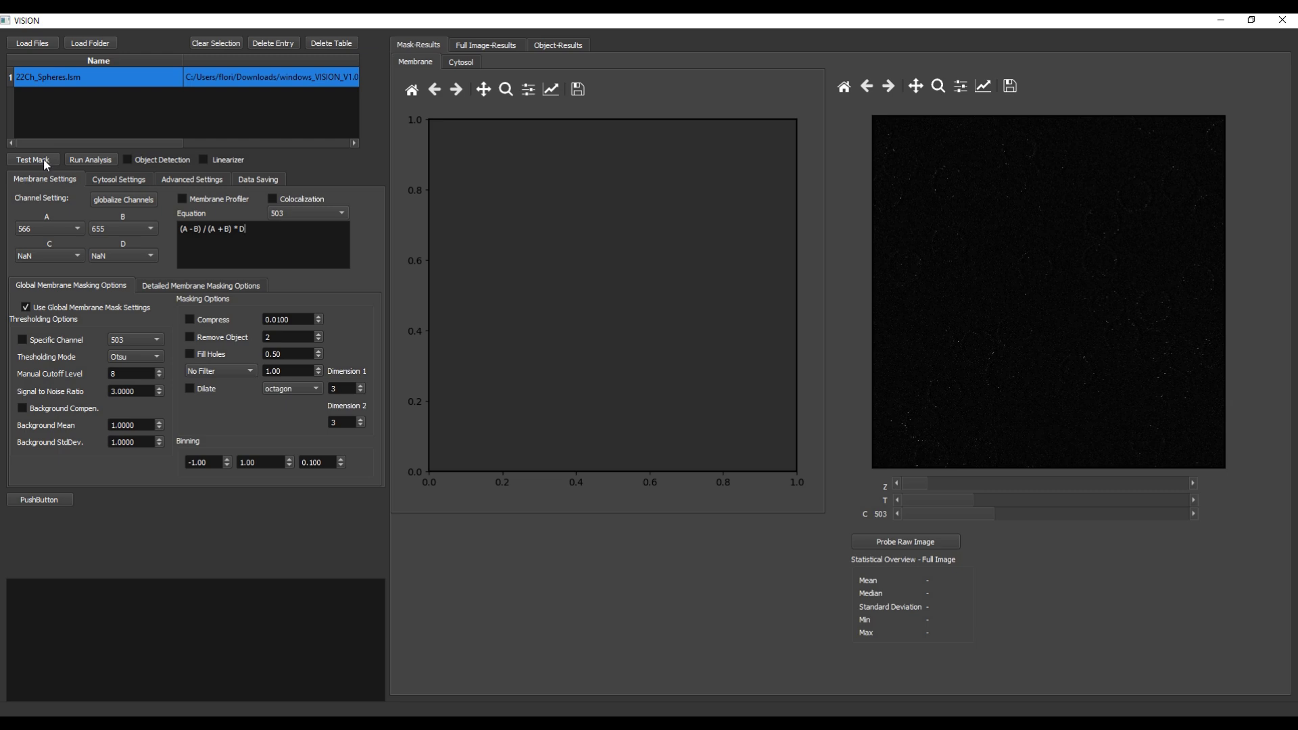
Try to test the mask with the equation containing D, and examine the message in the log.
click(25, 162)
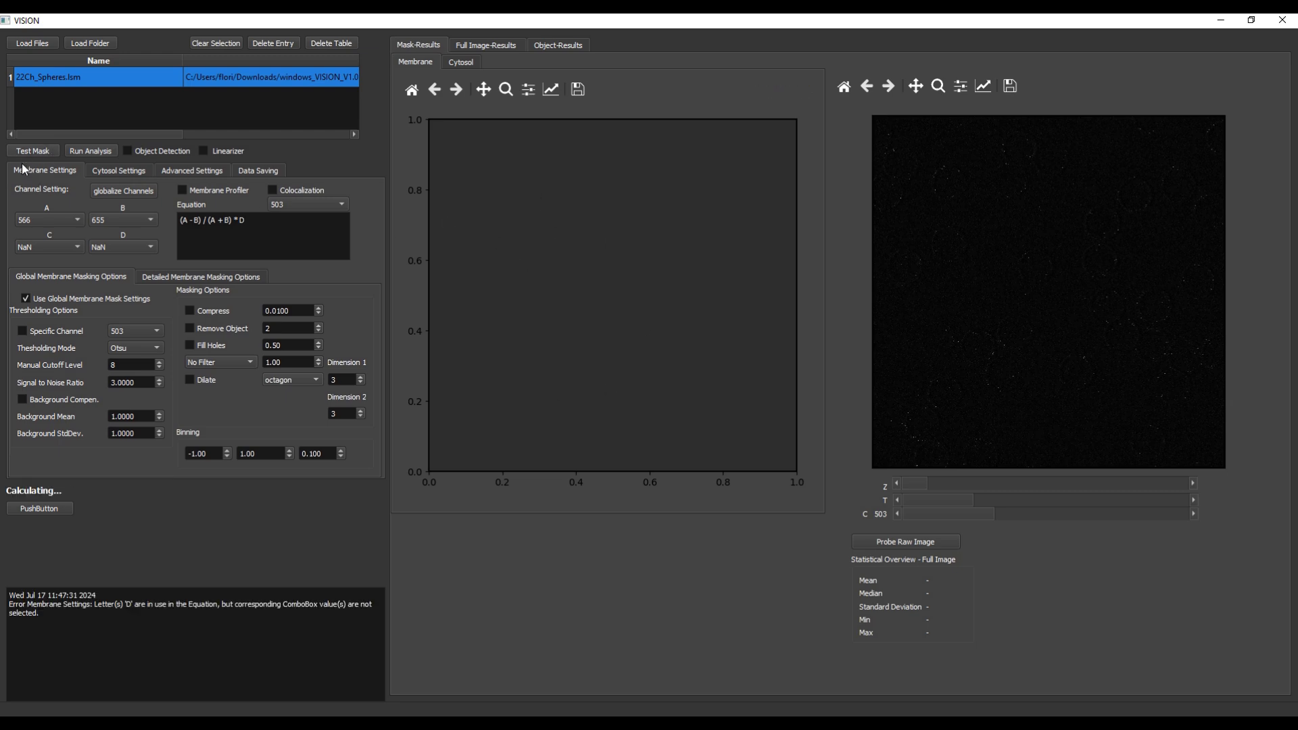
drag(41, 614, 9, 603)
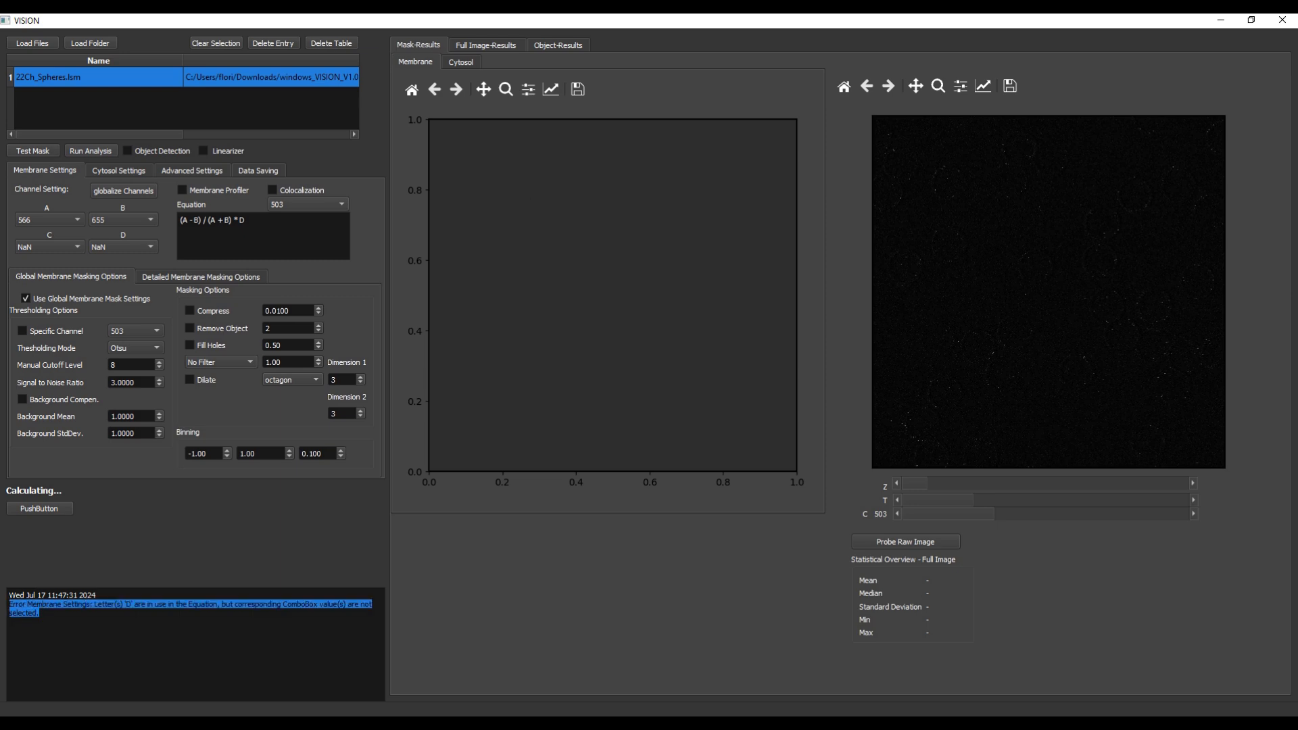
click(115, 603)
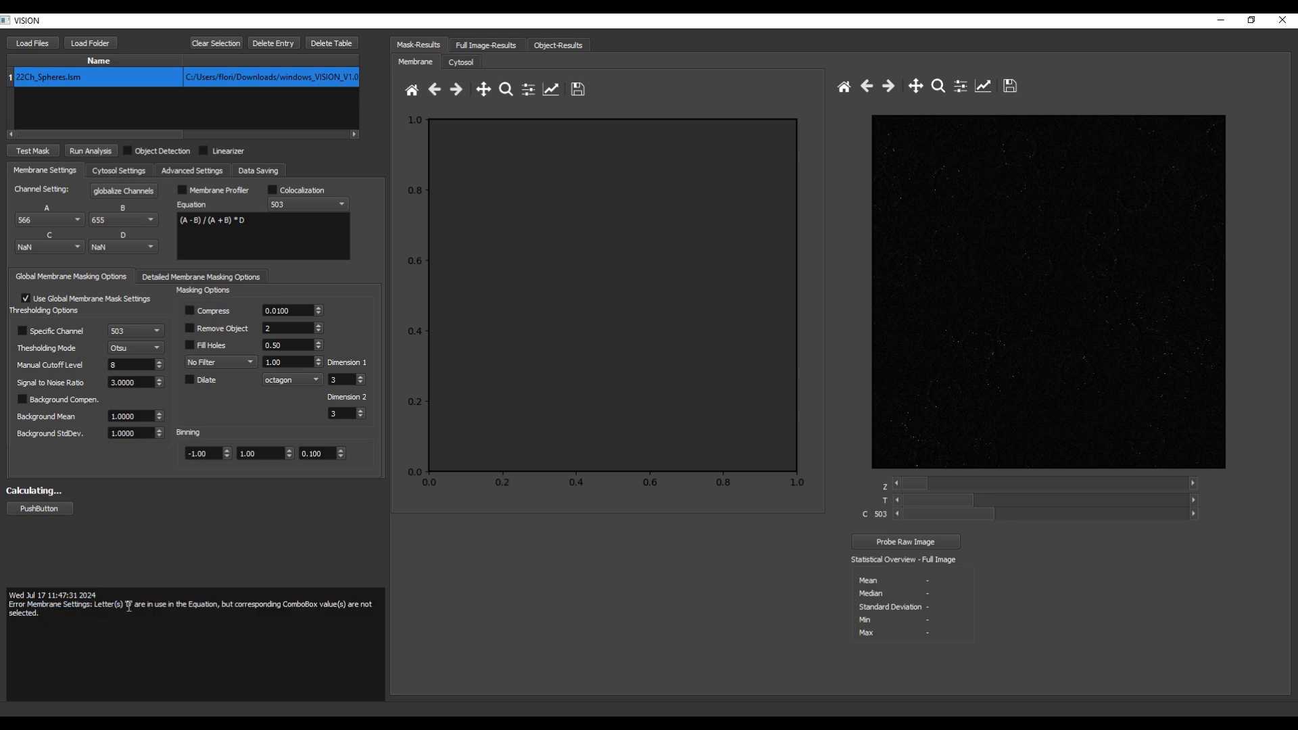
Restore the membrane equation to (A - B) / (A + B) and test the mask.
drag(245, 221, 180, 221)
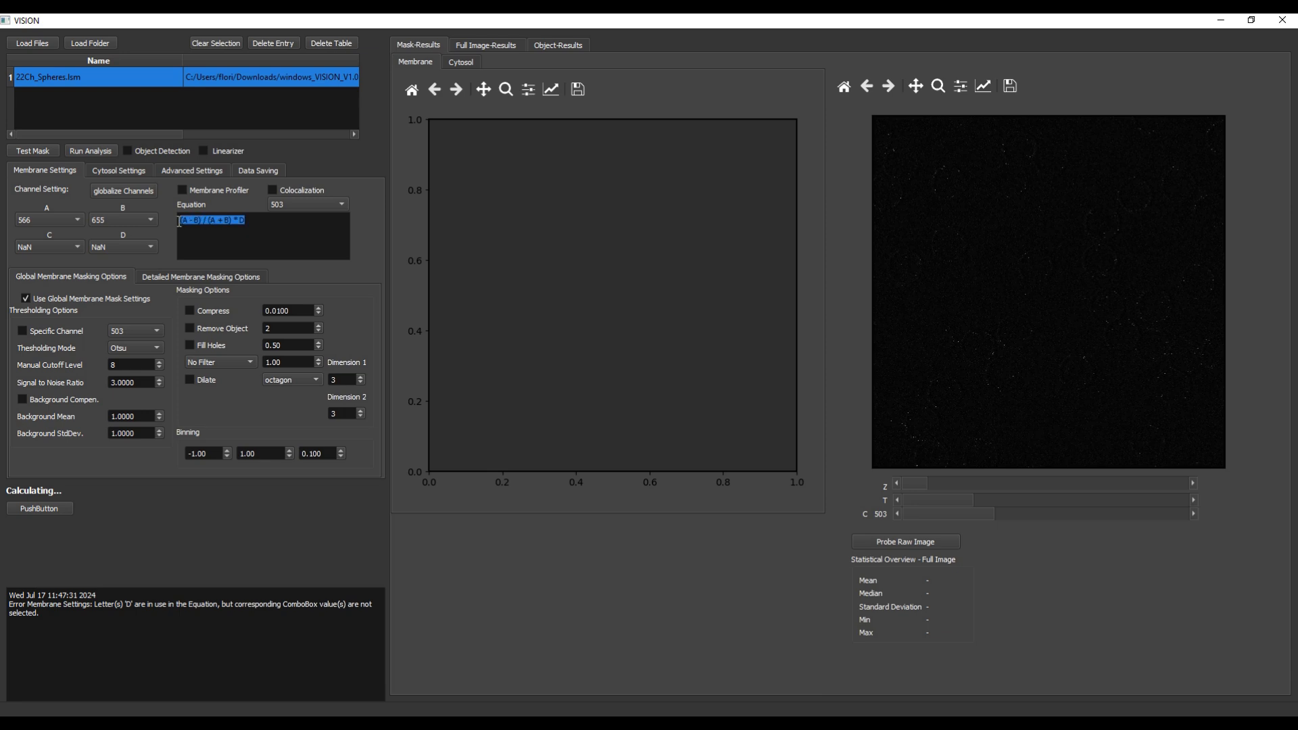
click(248, 221)
click(58, 248)
click(100, 247)
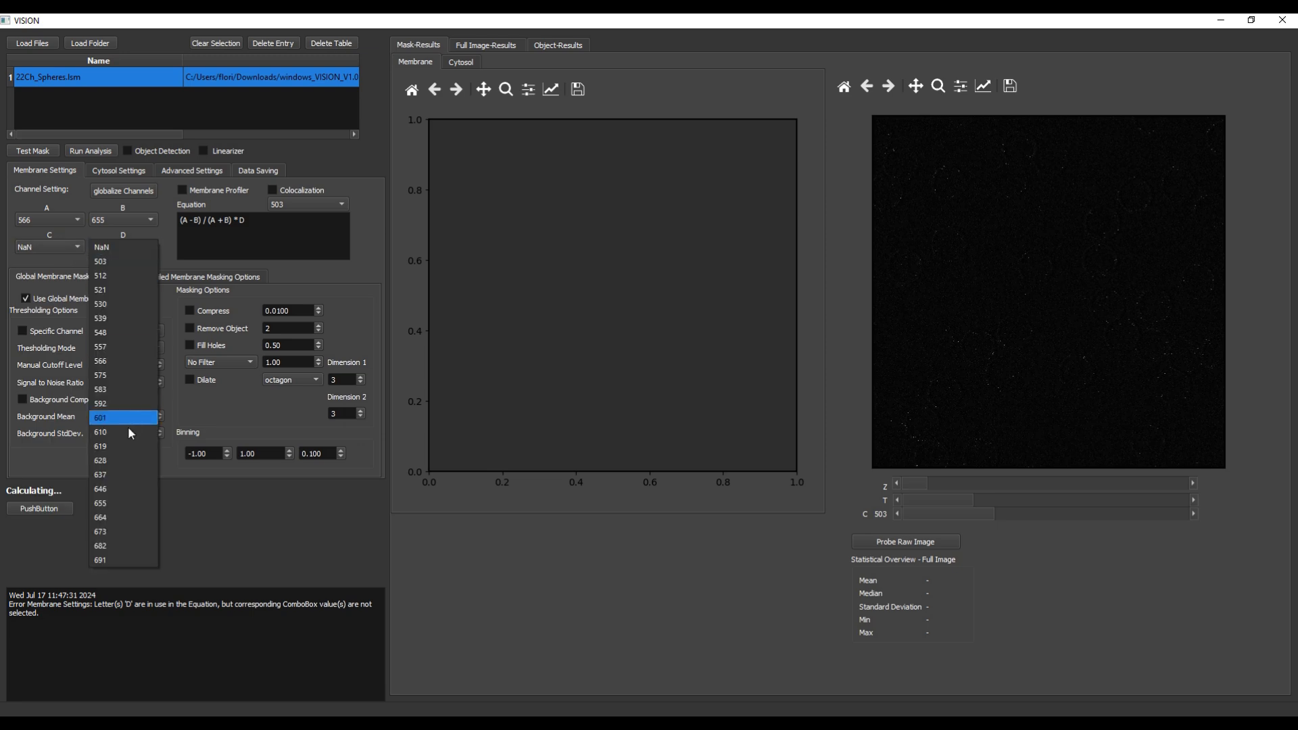
click(260, 230)
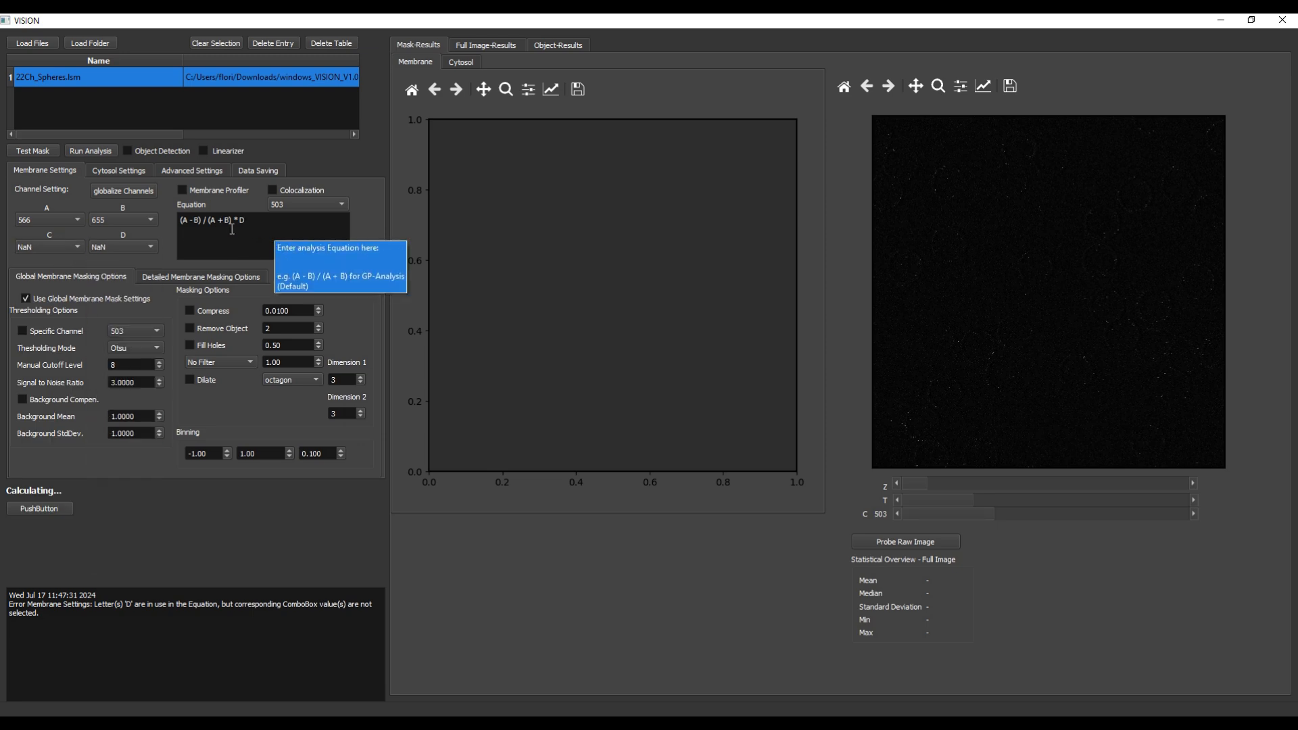
drag(180, 217, 264, 218)
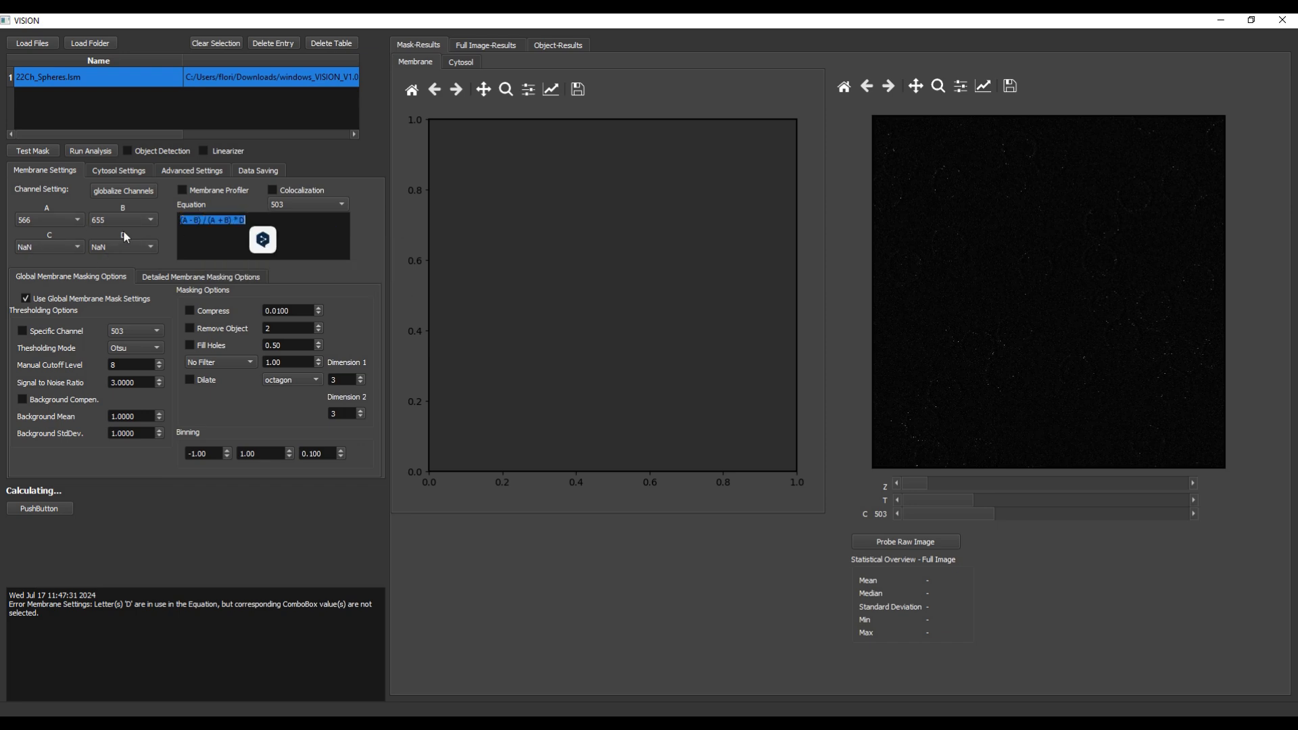
click(259, 218)
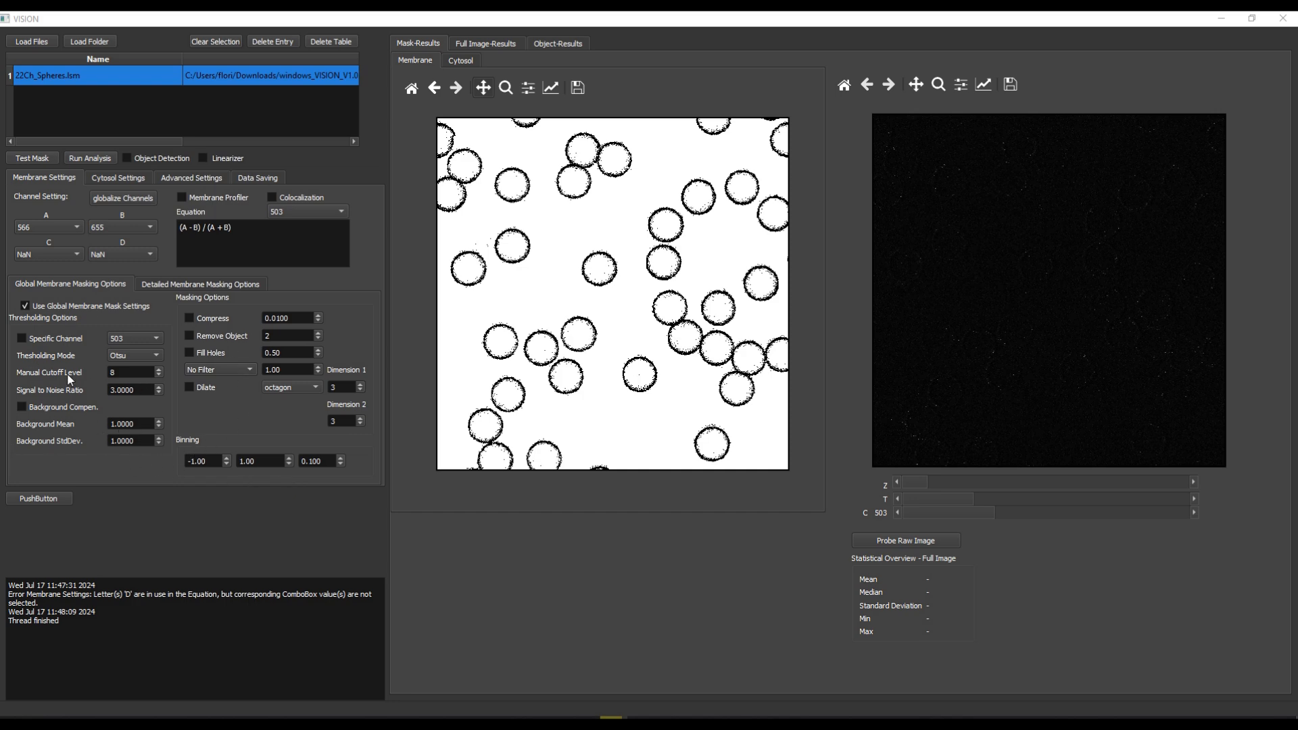
Enable specific-channel thresholding with channel 512 and test the mask, with raw image channel 512 displayed.
click(21, 340)
click(133, 346)
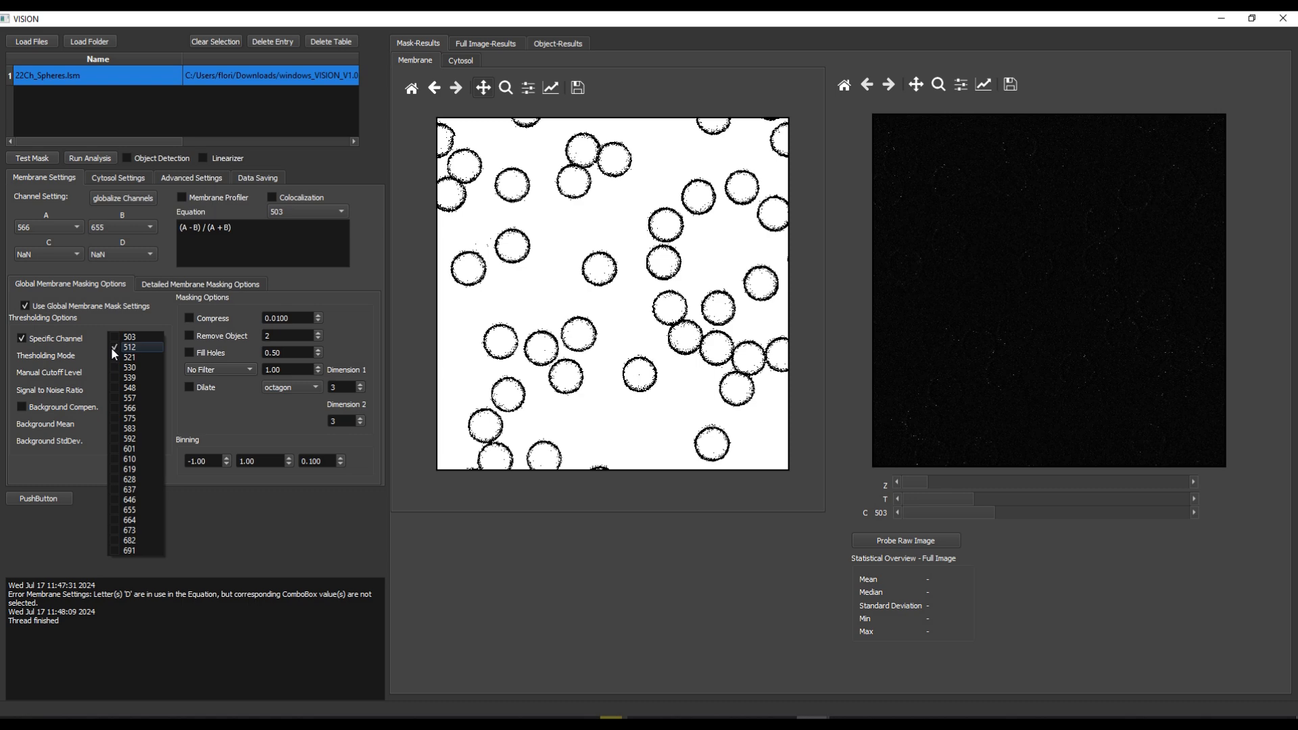
click(197, 420)
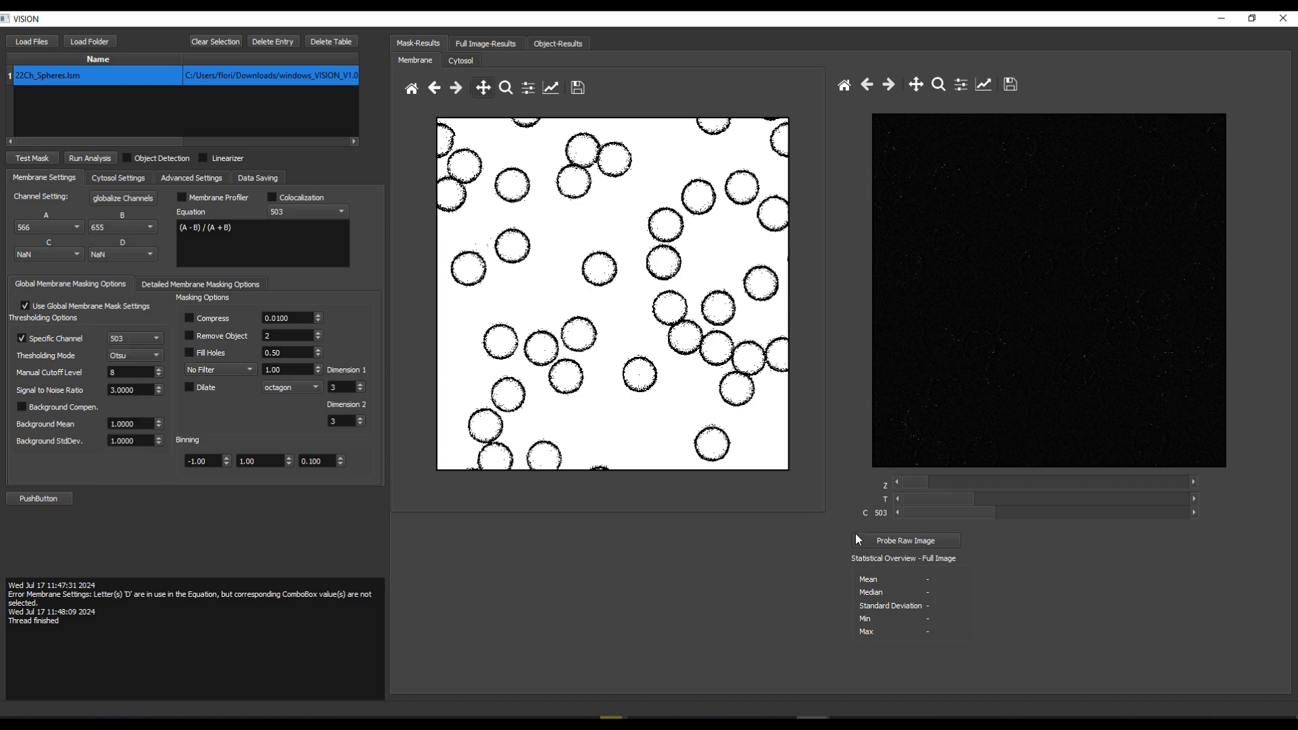
drag(918, 517, 935, 512)
click(130, 338)
click(144, 327)
click(46, 156)
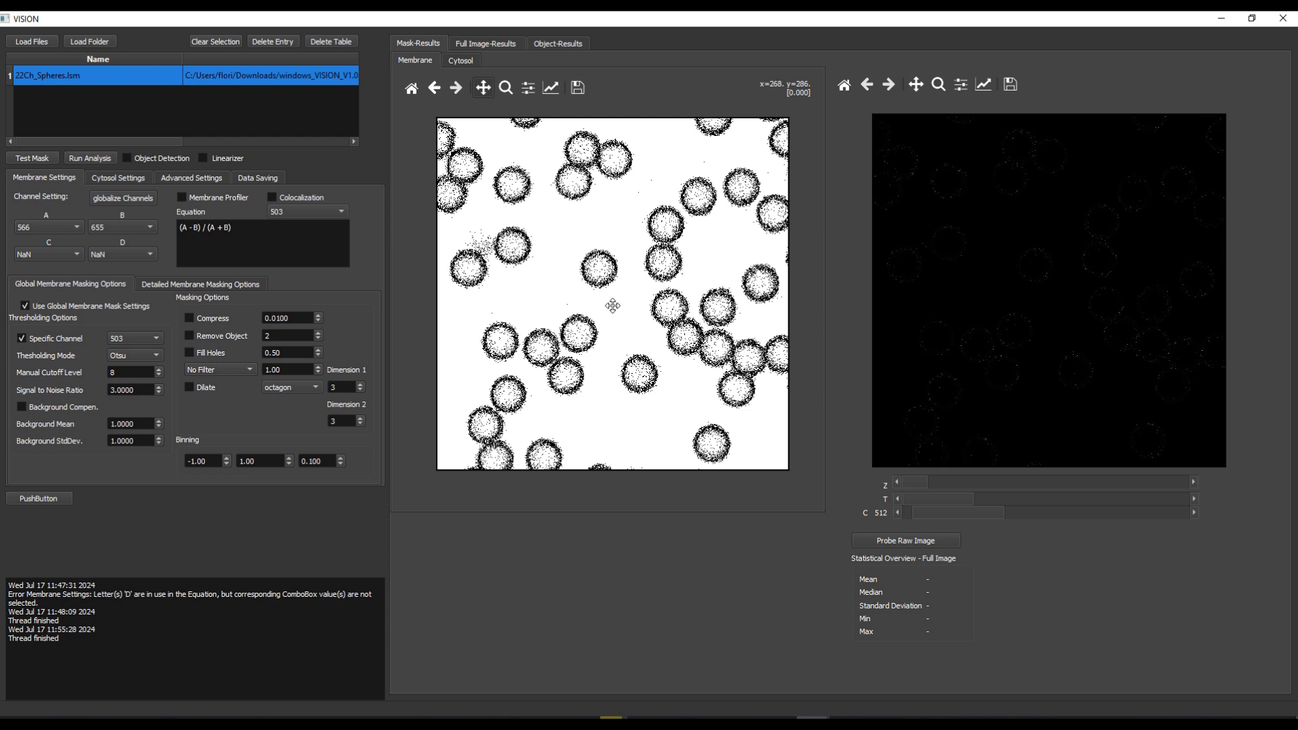
Display raw image channel 601, select 601 for specific-channel thresholding, and test the mask again.
click(136, 339)
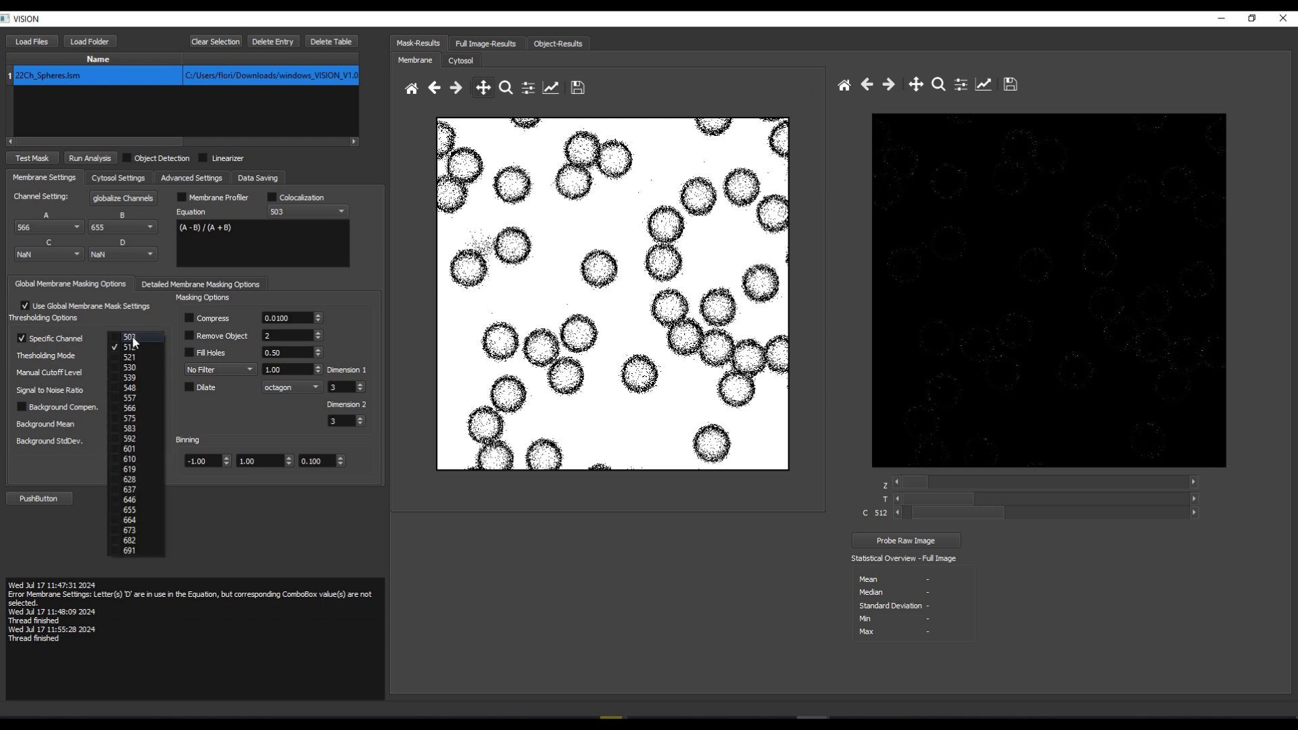
click(938, 519)
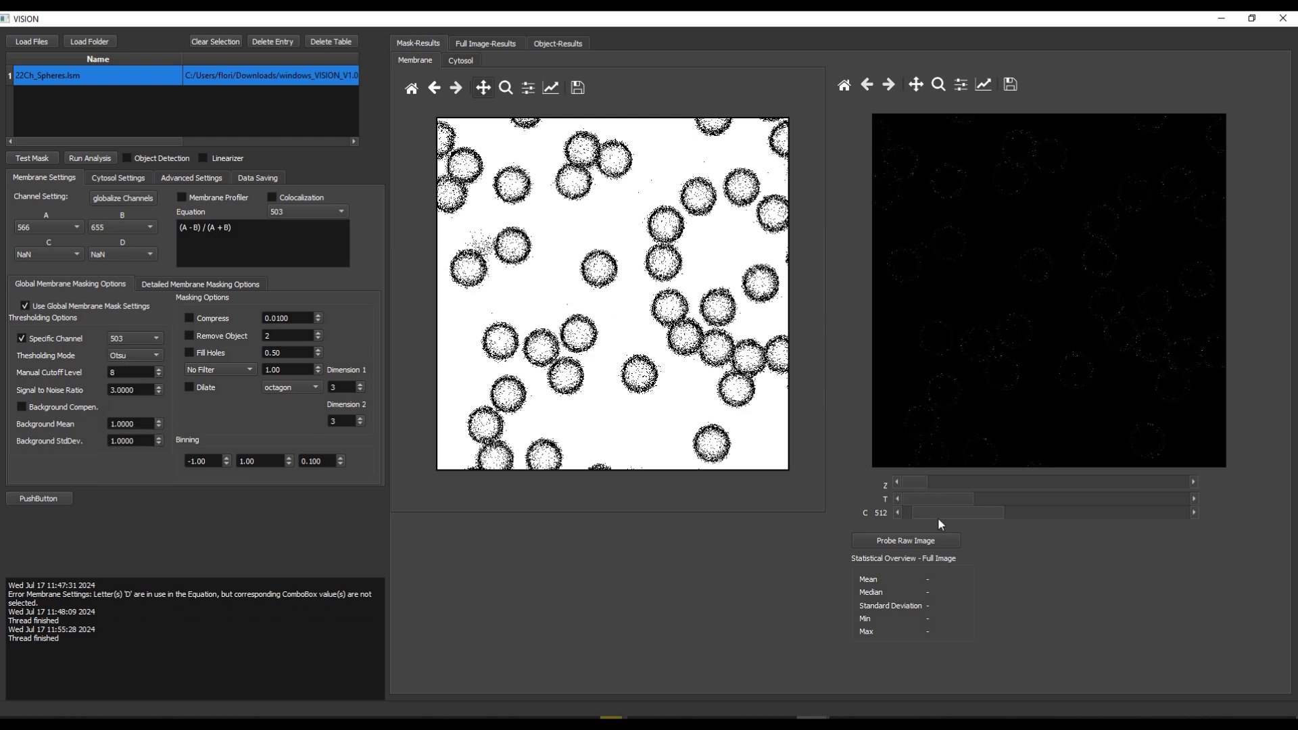
drag(936, 517, 1044, 511)
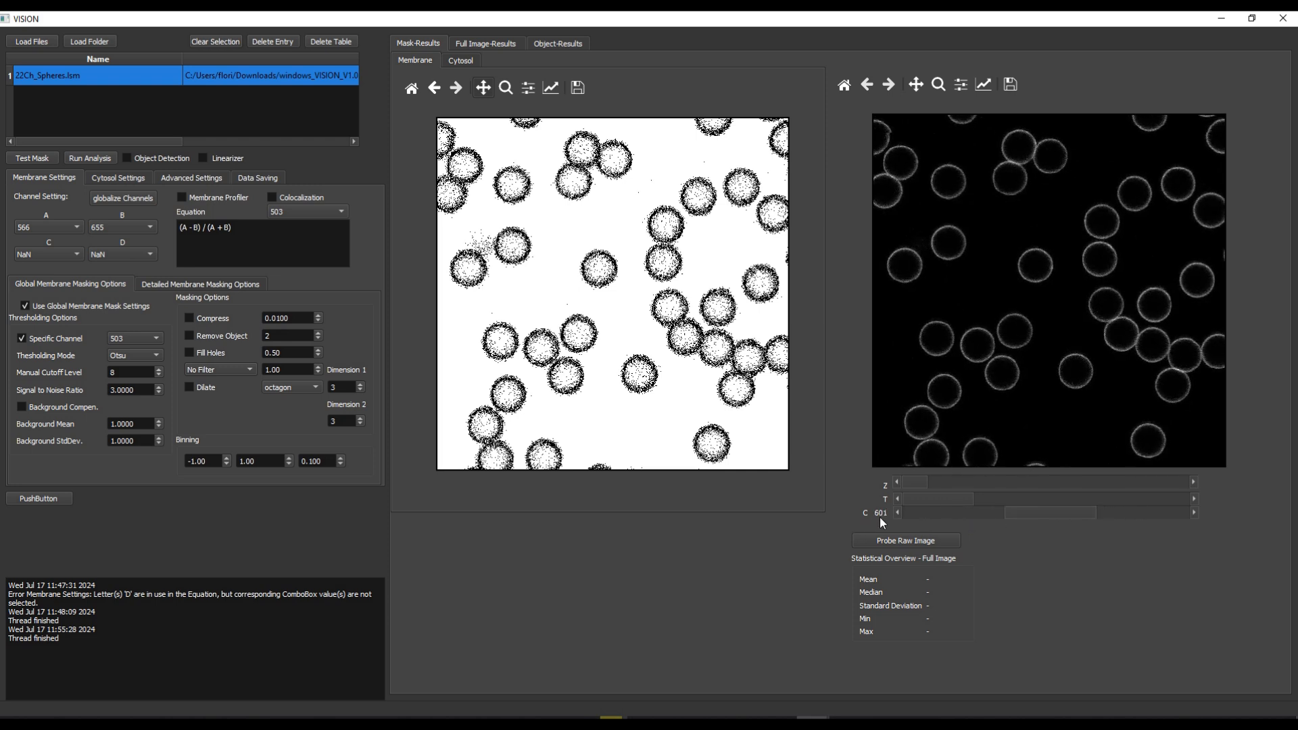
click(140, 347)
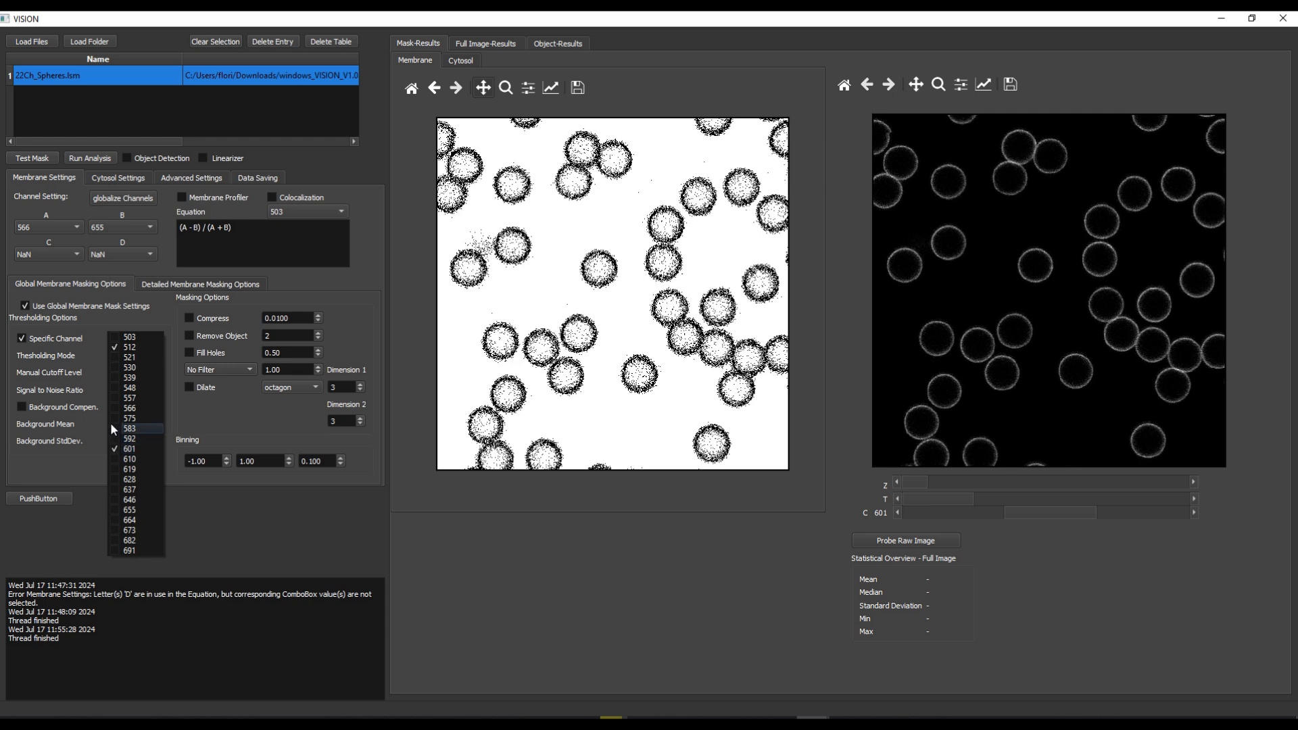
click(157, 336)
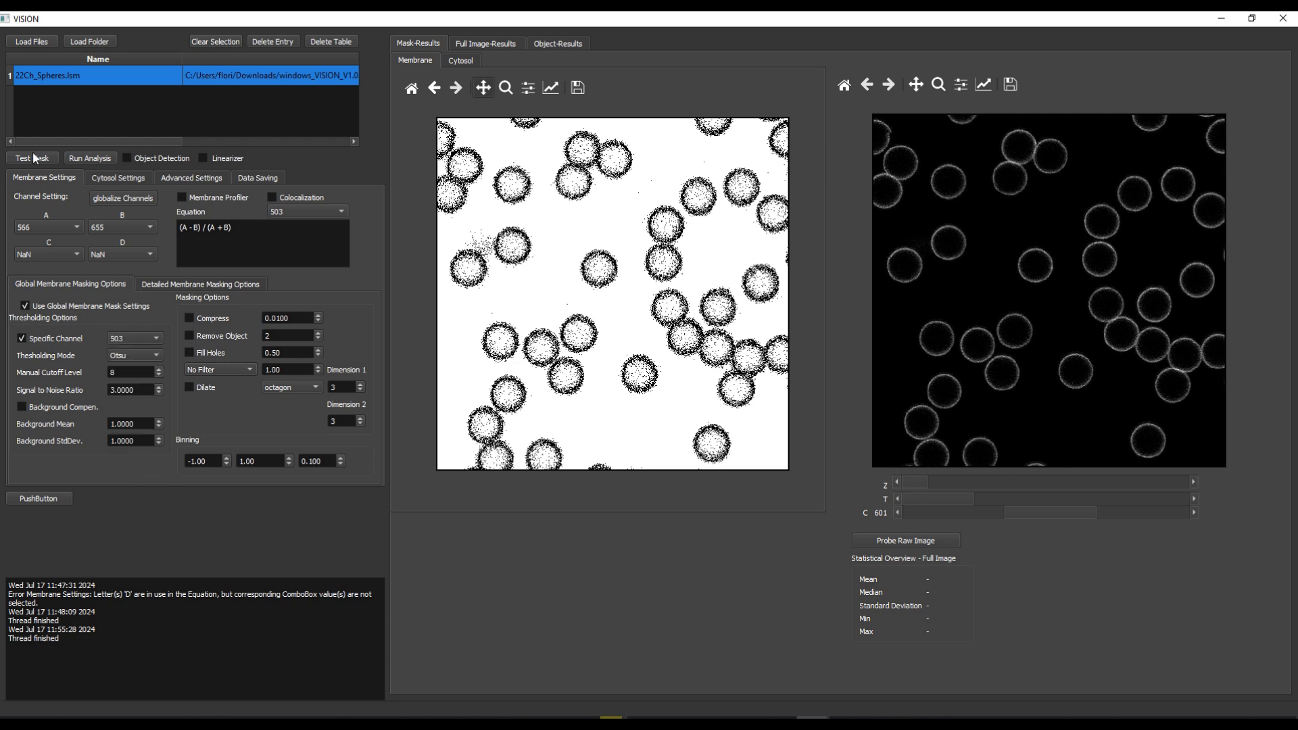
click(32, 154)
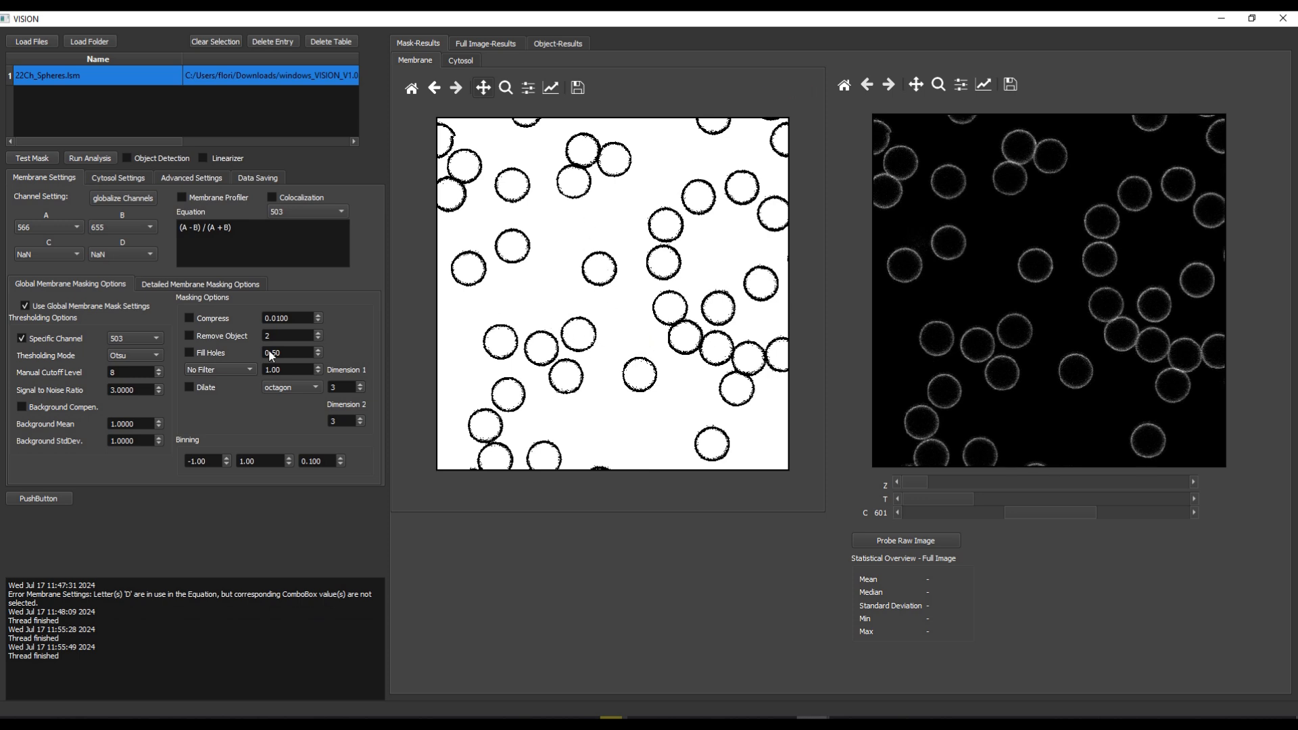
Add channels 539, 557, 575, 583, 619, 646, 664 and 691 to specific-channel thresholding, test the mask, and review the selected channels.
click(148, 334)
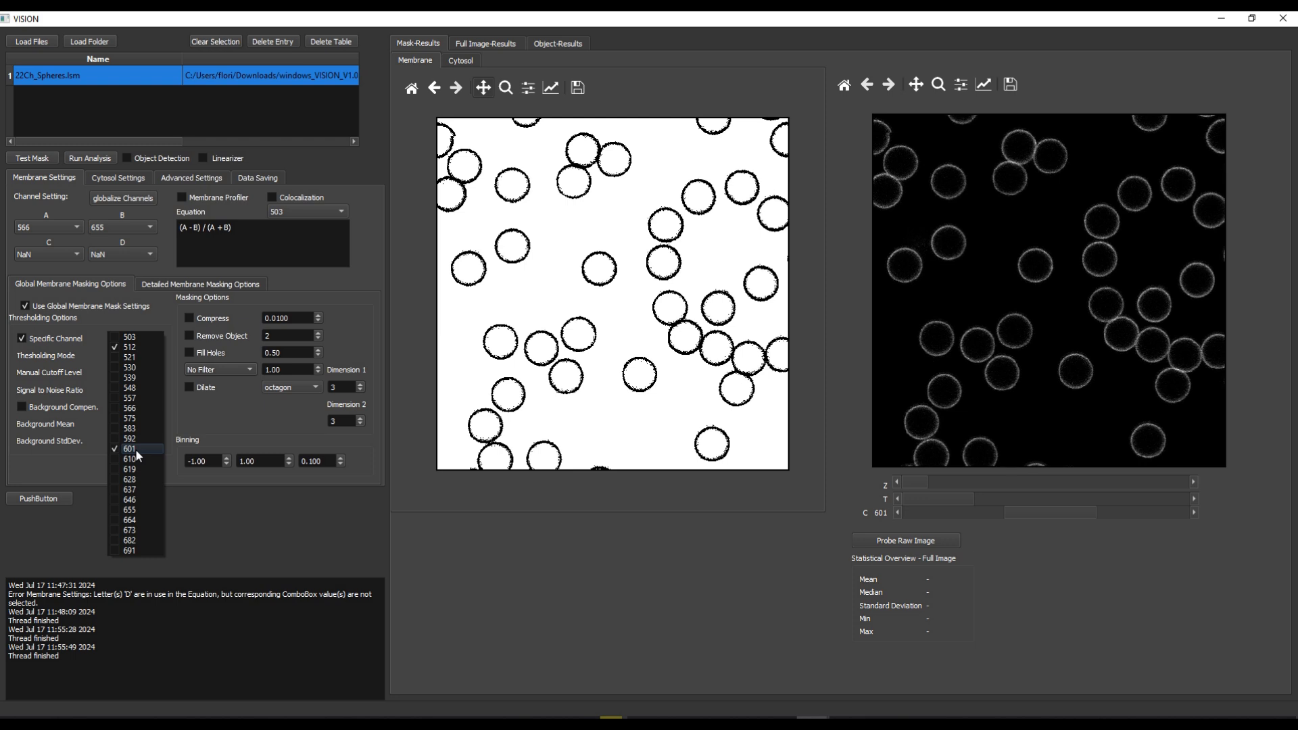
click(114, 398)
click(114, 419)
click(115, 429)
click(116, 499)
click(116, 520)
click(115, 549)
click(115, 468)
click(115, 378)
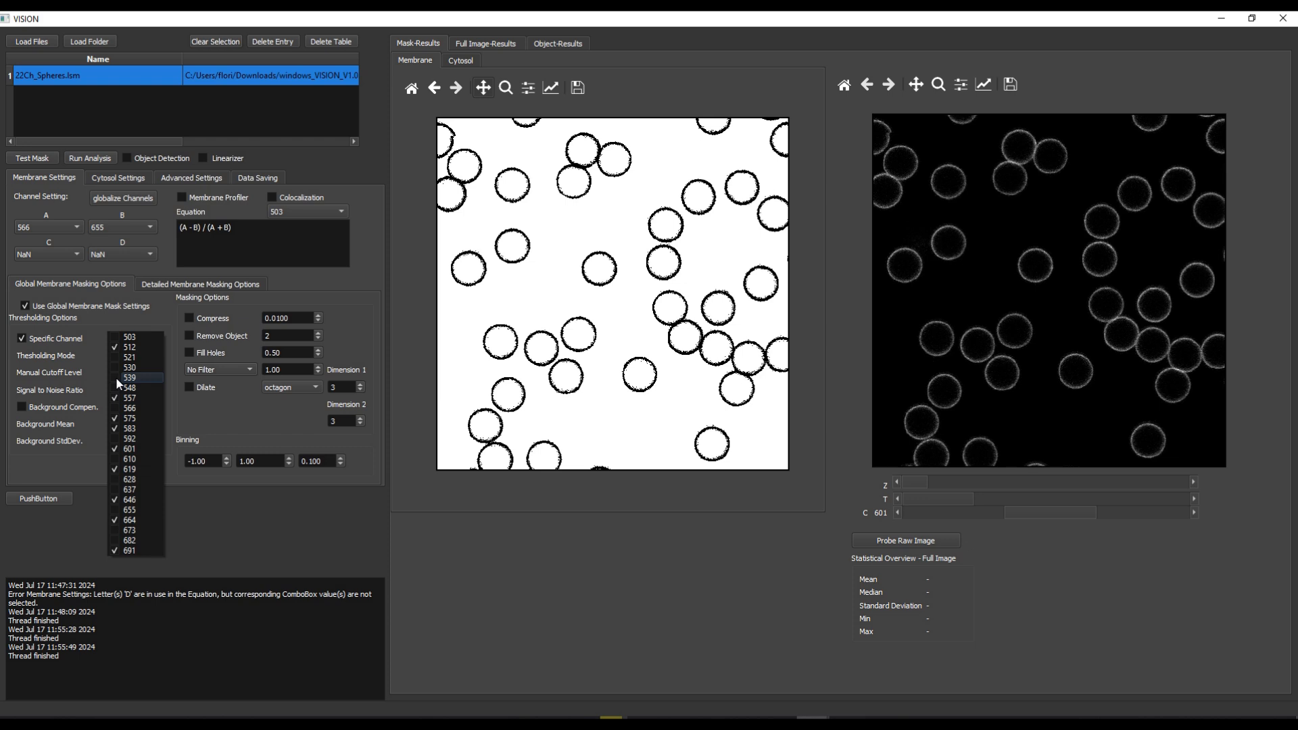
click(110, 317)
click(41, 160)
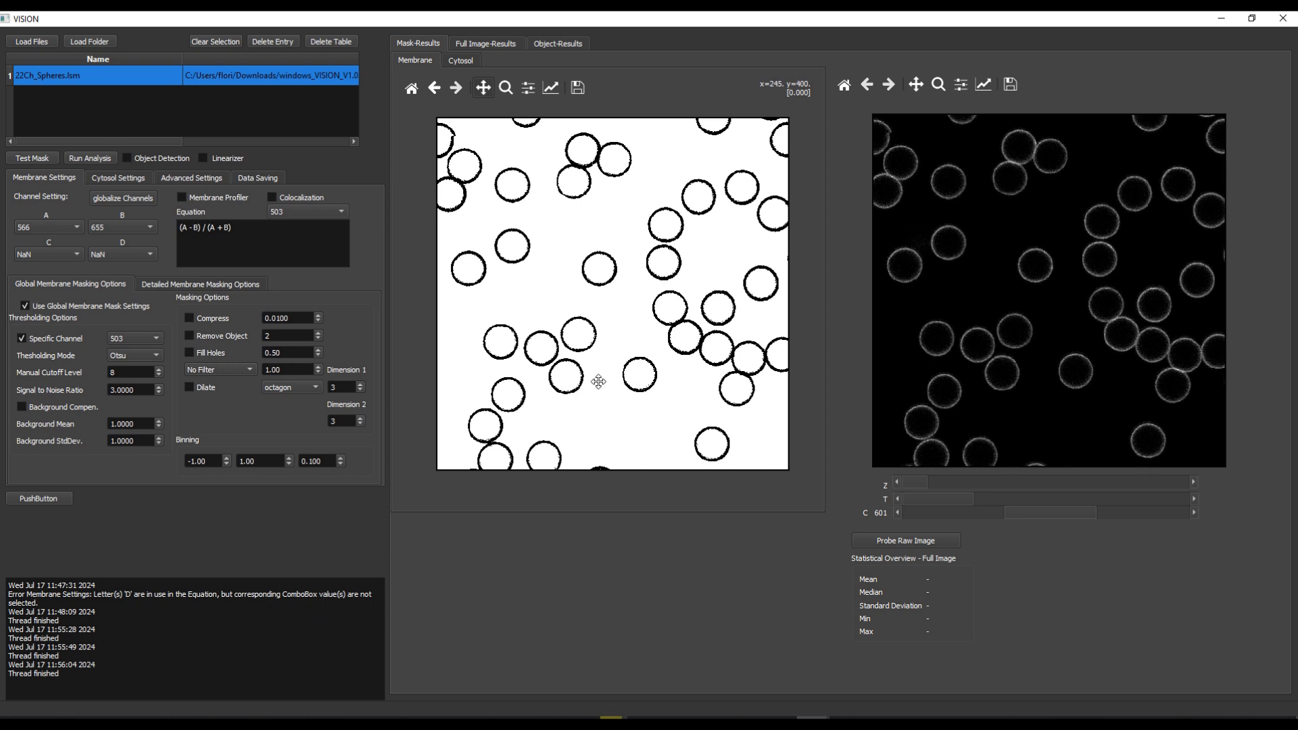
click(153, 333)
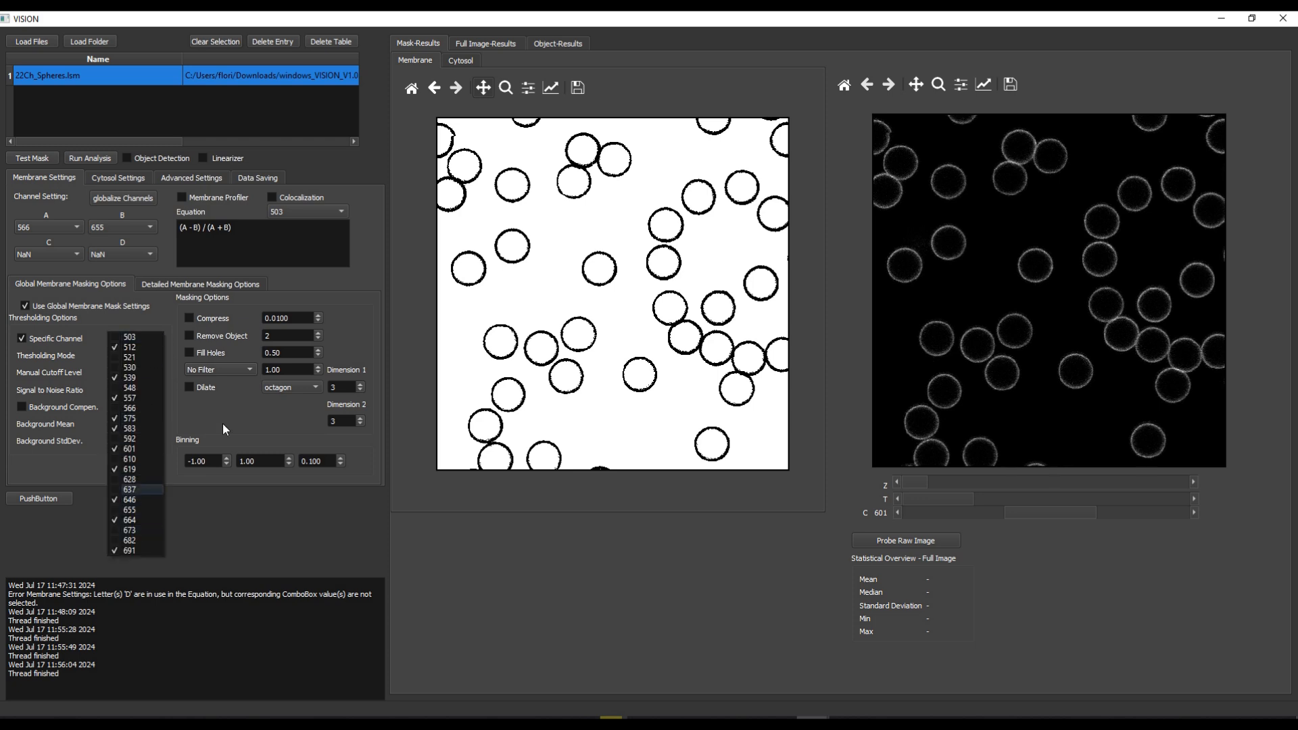
click(237, 412)
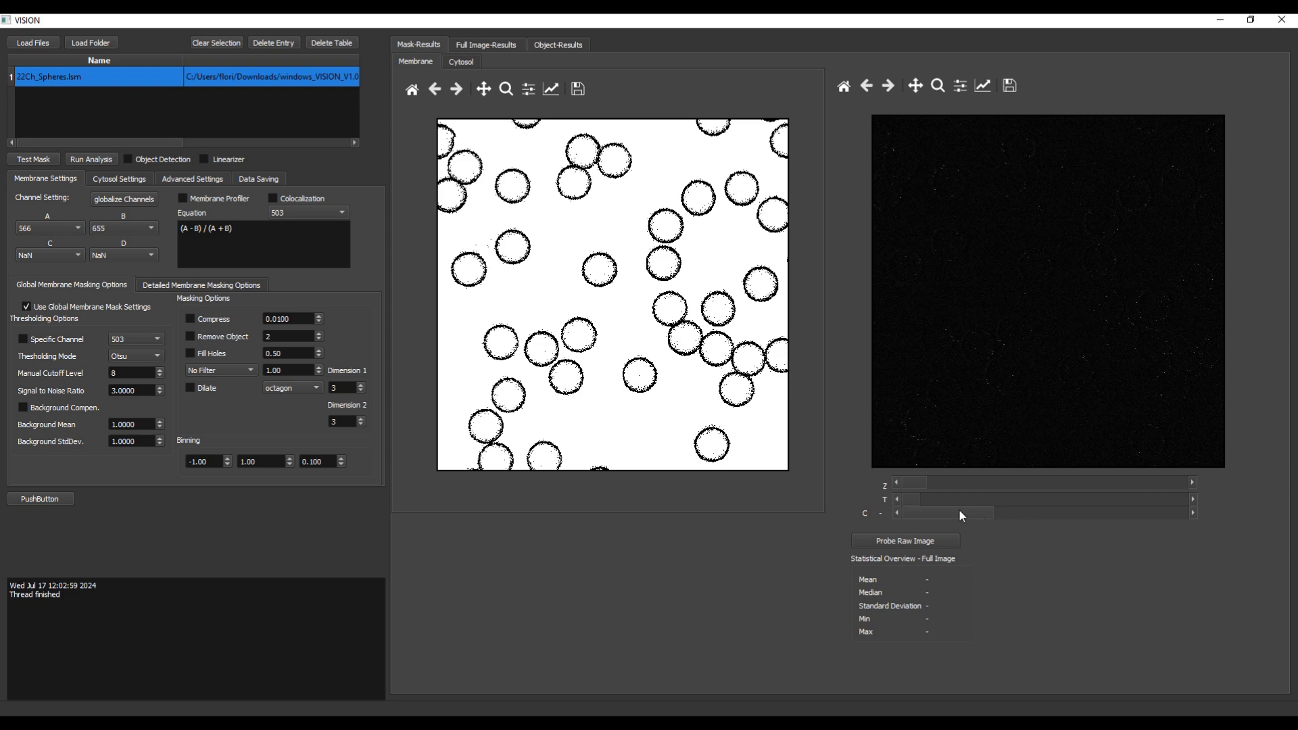
Display raw image channel 583 and probe an empty background region close to a sphere.
drag(951, 512, 1074, 512)
click(938, 86)
drag(1109, 371, 1062, 436)
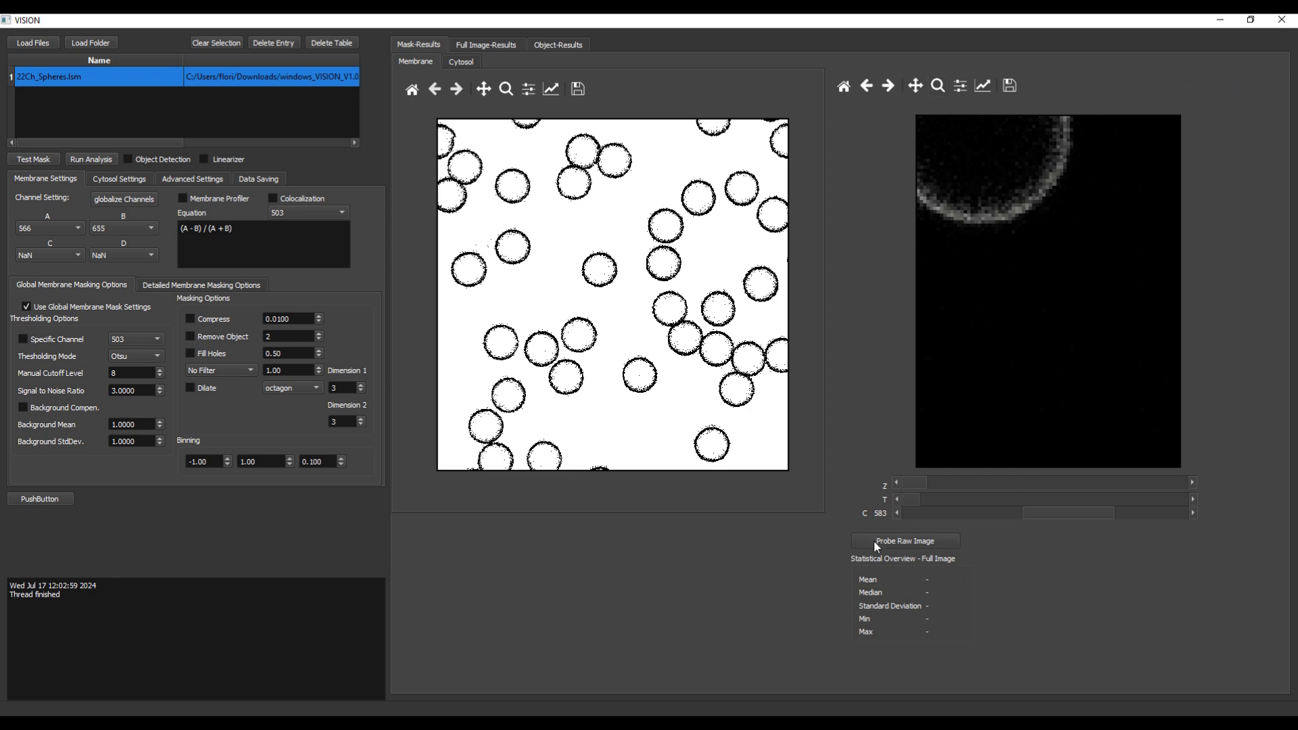
click(891, 541)
drag(985, 278, 1119, 406)
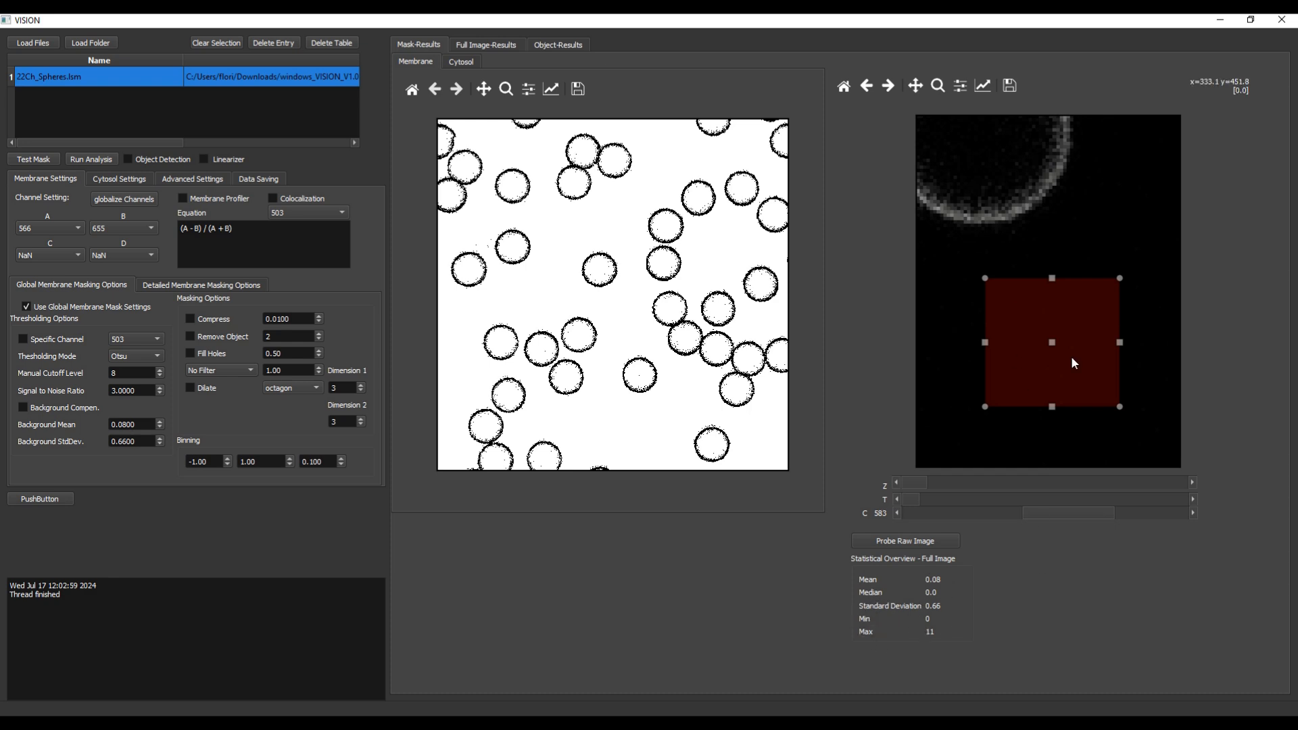
Probe the raw image over the sphere's membrane and in a tiny spot just outside it.
drag(1055, 349, 1008, 224)
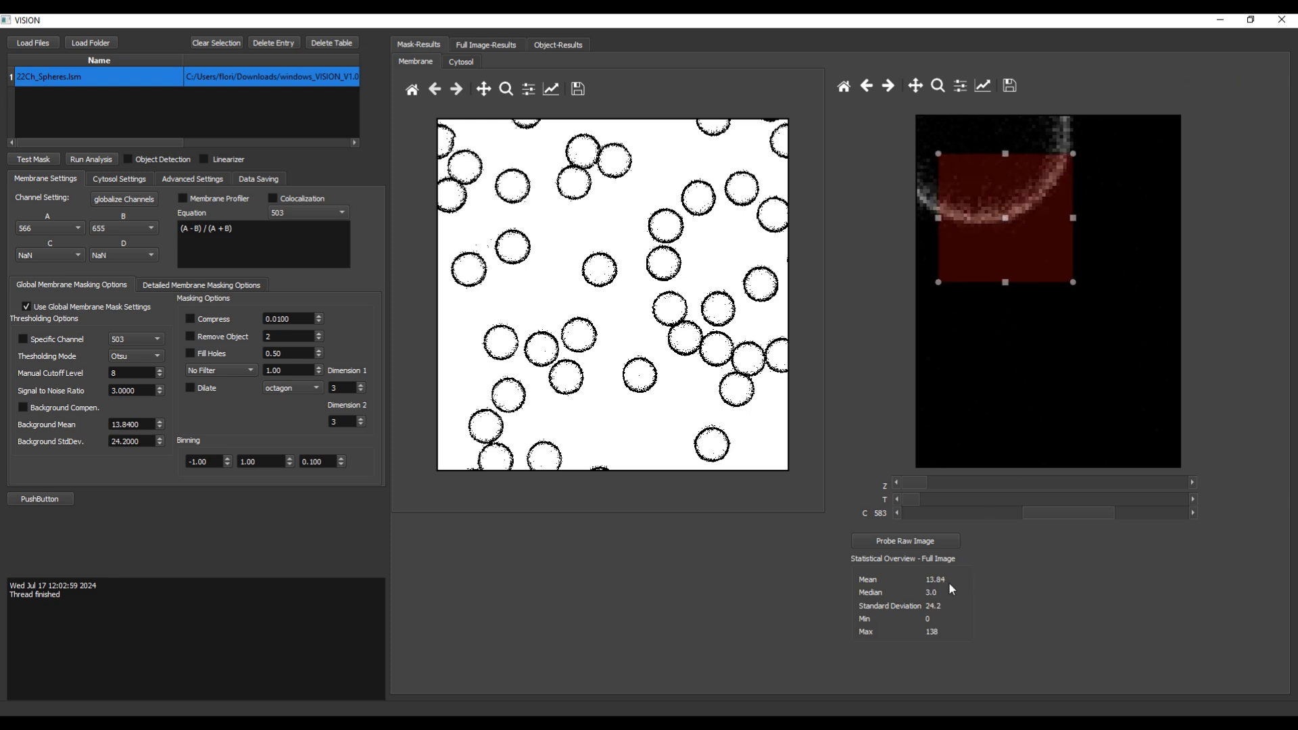
click(119, 390)
drag(1013, 229, 1021, 240)
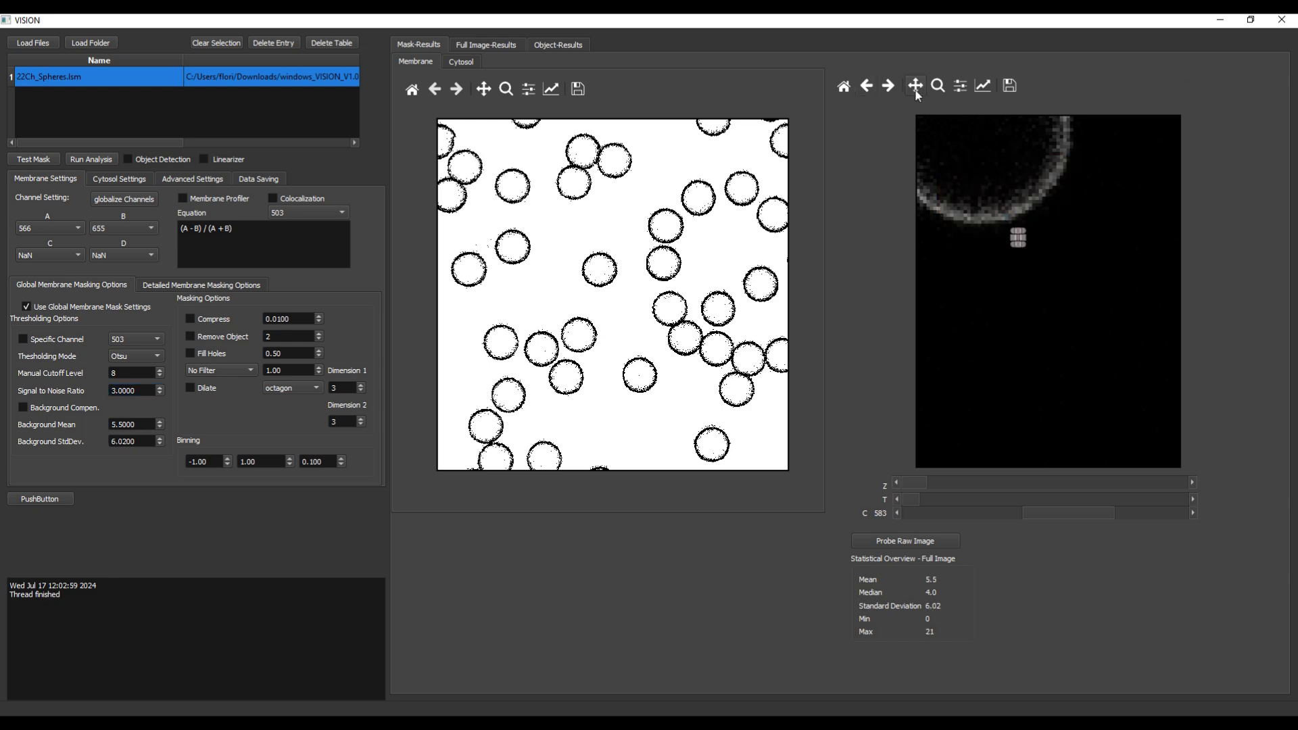
Probe a rectangular empty background area in the full raw image and test the mask with Background Compen. enabled.
click(846, 88)
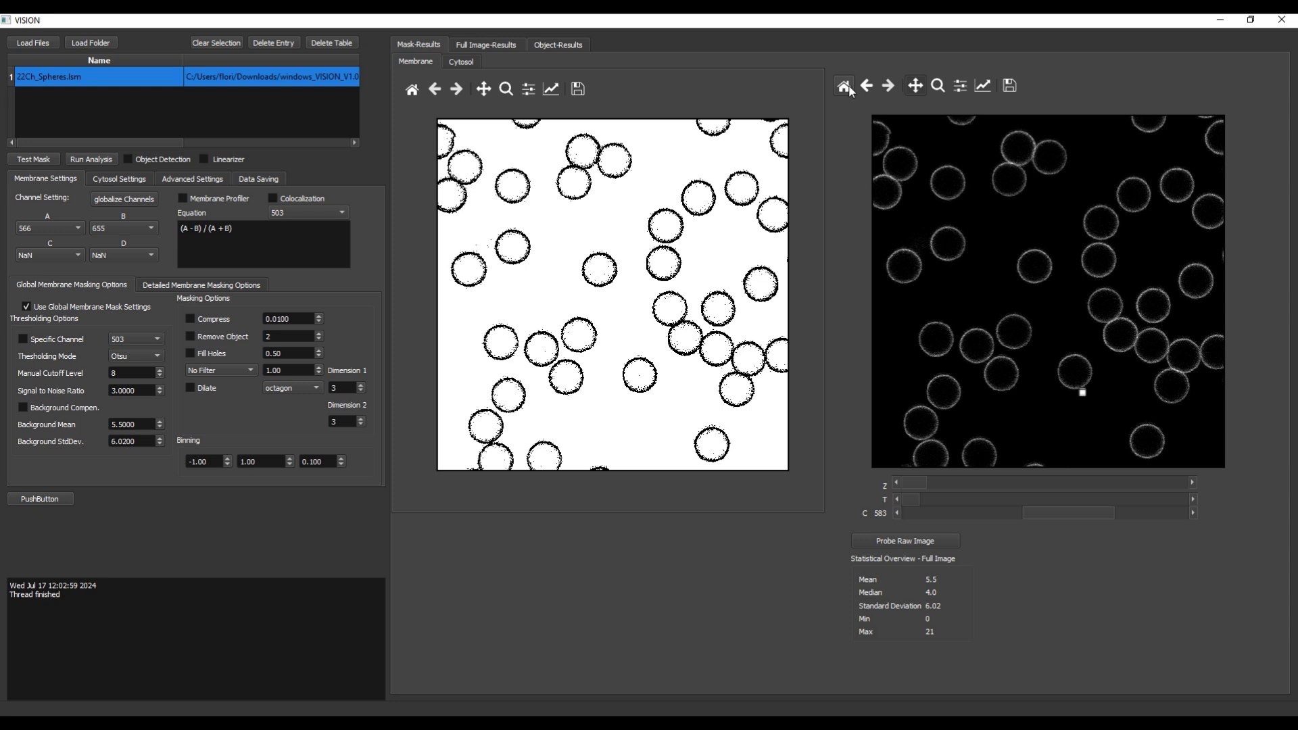
mouse_move(979, 208)
mouse_down()
mouse_move(1038, 246)
mouse_move(1045, 430)
mouse_move(1109, 454)
mouse_up()
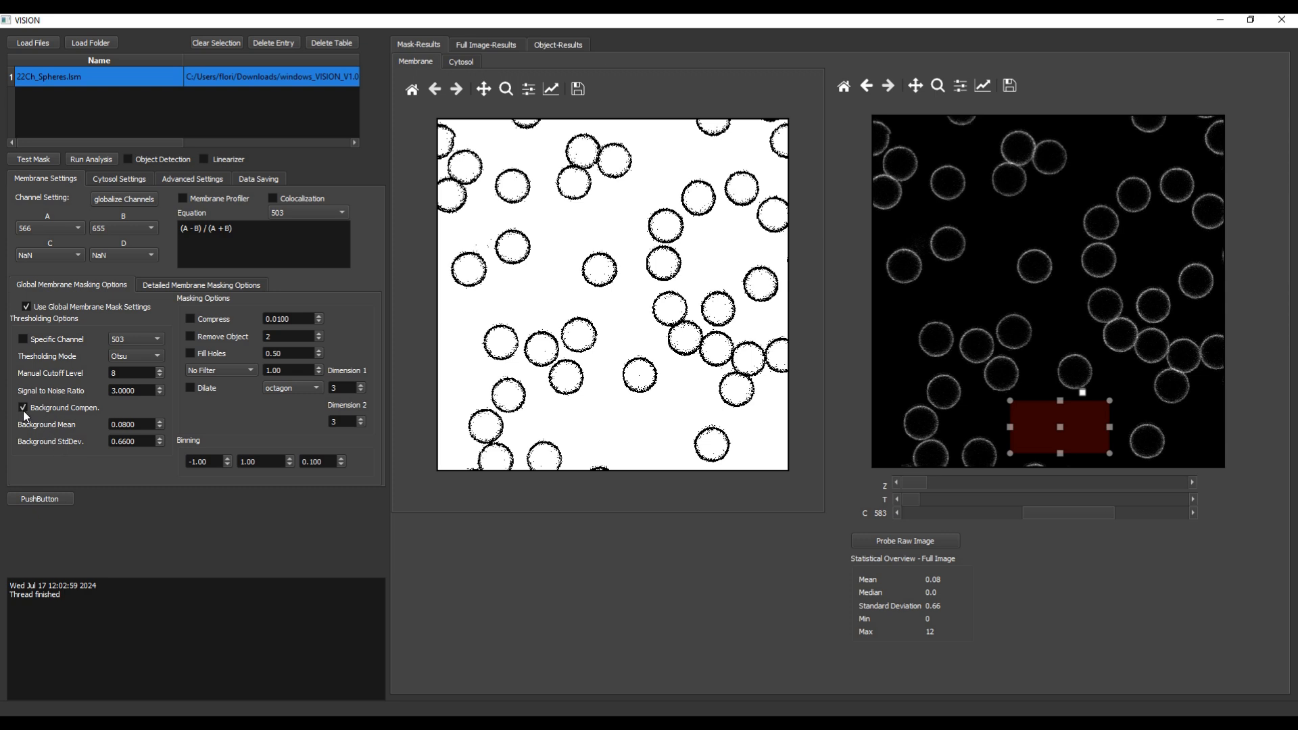
click(22, 163)
Switch the thresholding mode to Manual with a cutoff level of 8 and test the mask.
mouse_move(148, 358)
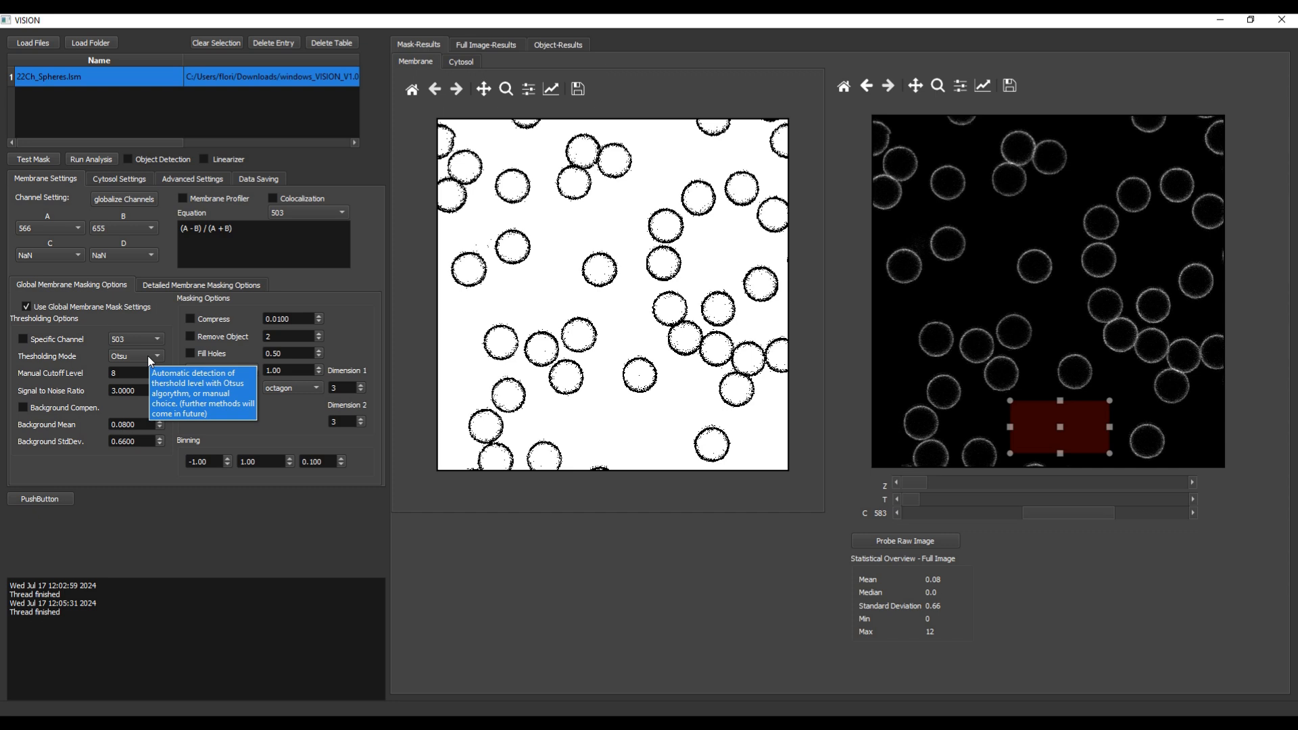
click(150, 360)
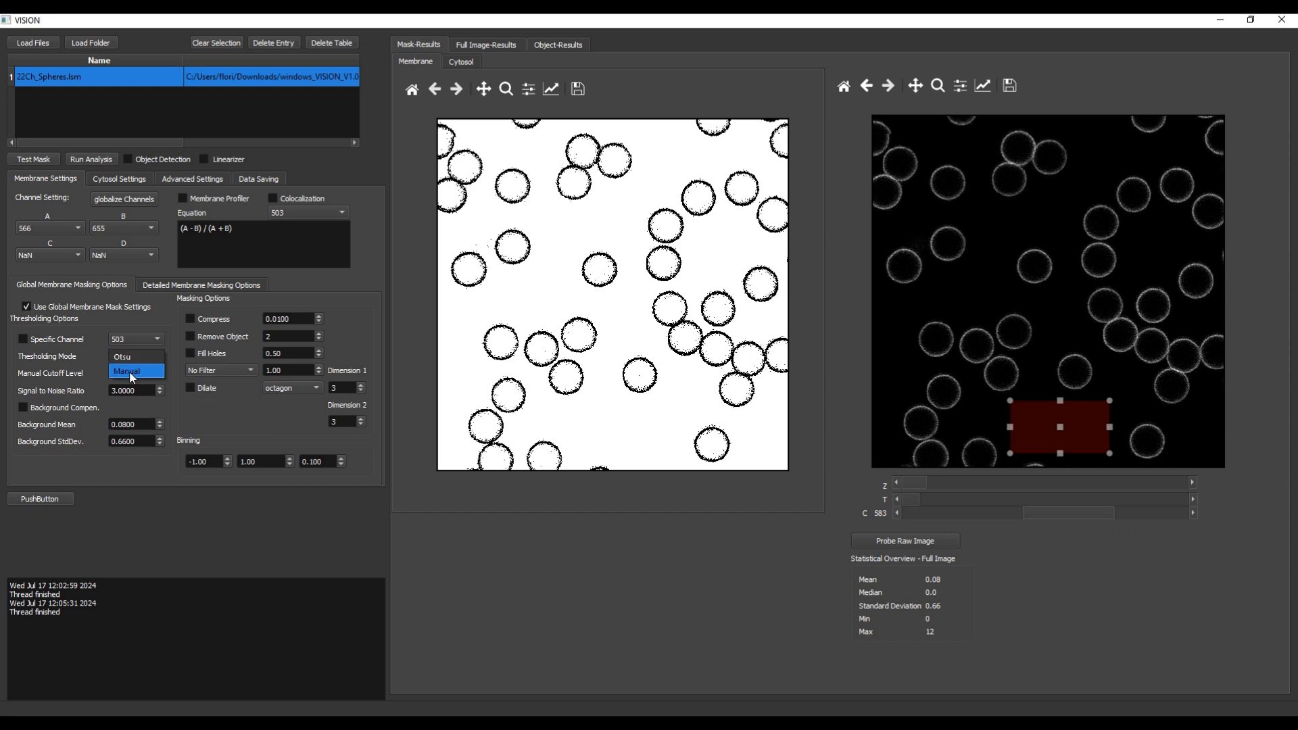
click(131, 373)
double_click(121, 372)
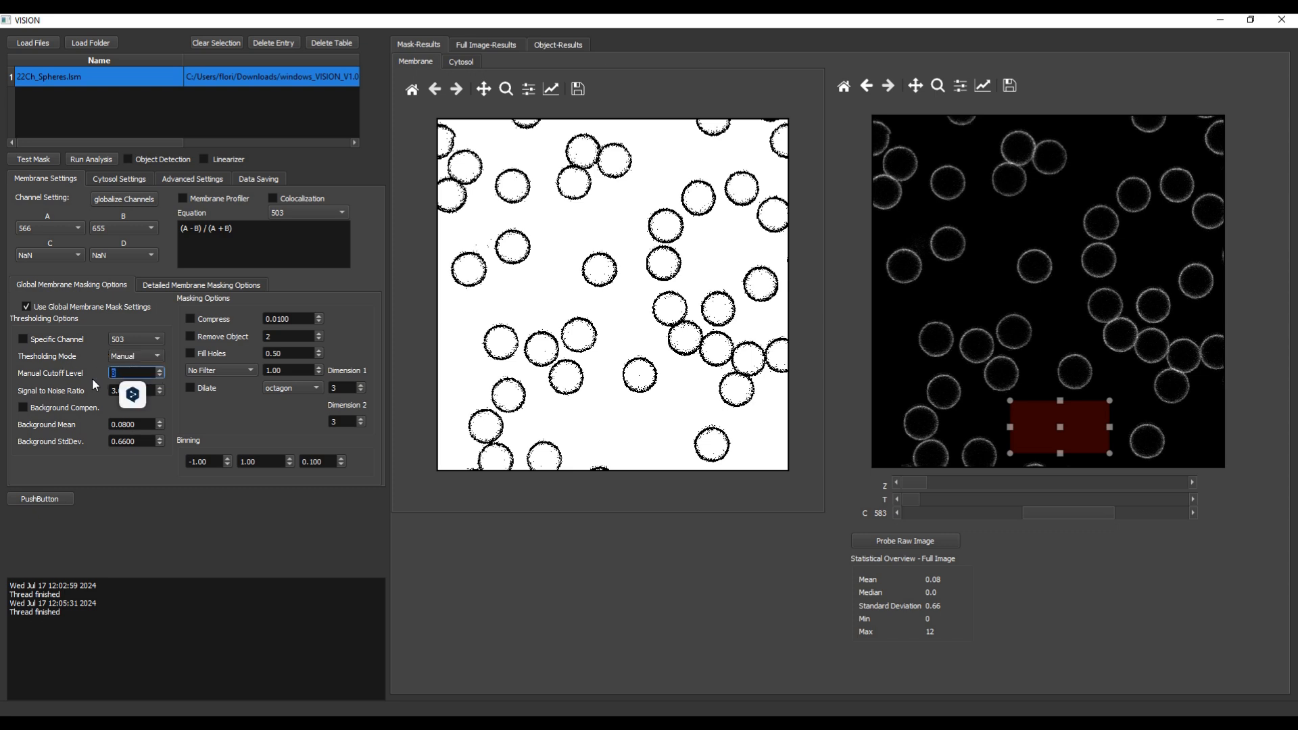
click(122, 372)
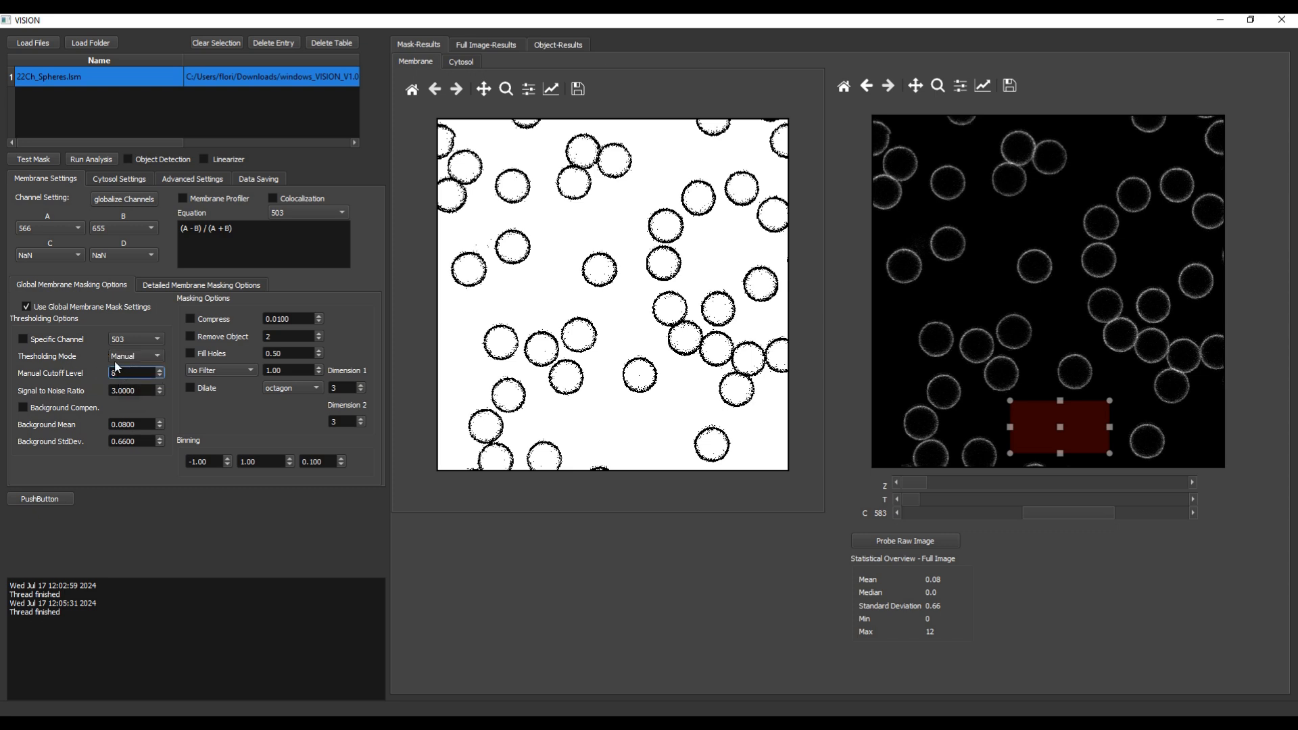
click(26, 161)
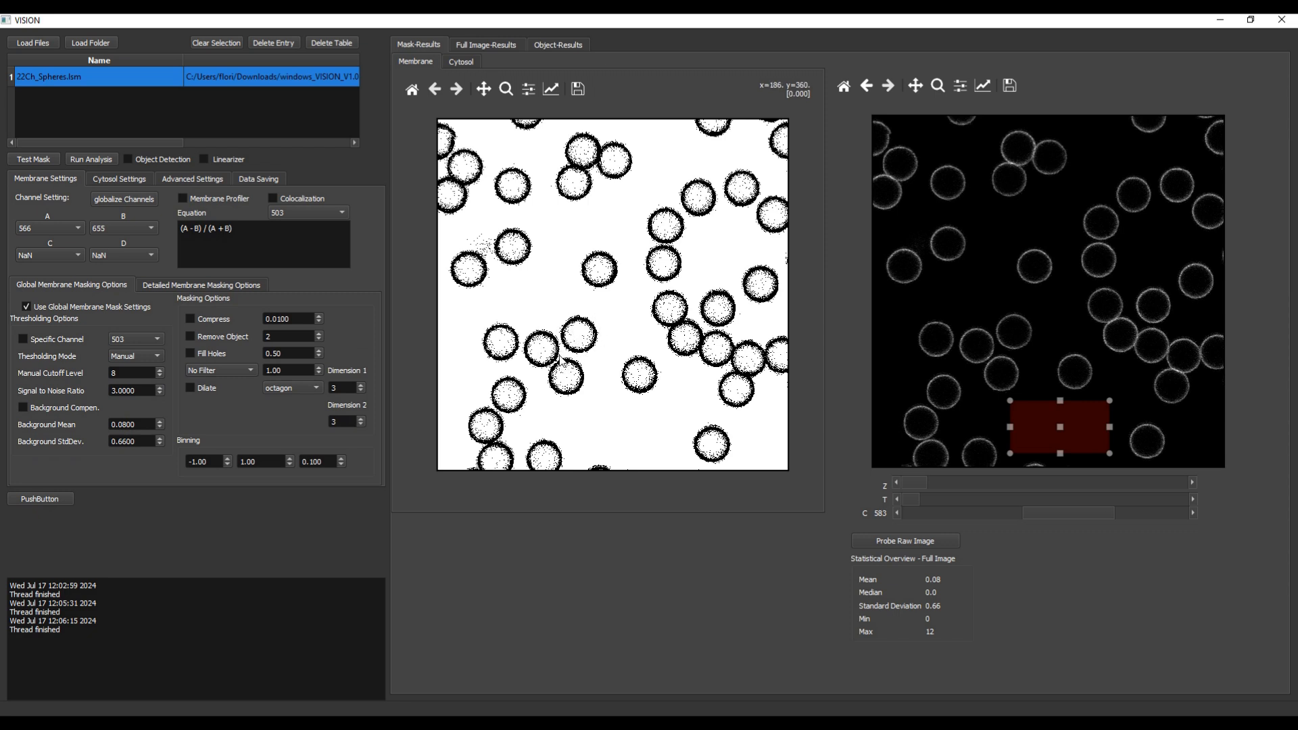
Set the manual cutoff level to 10 and test the mask.
click(125, 369)
text(10)
key(ctrl+a)
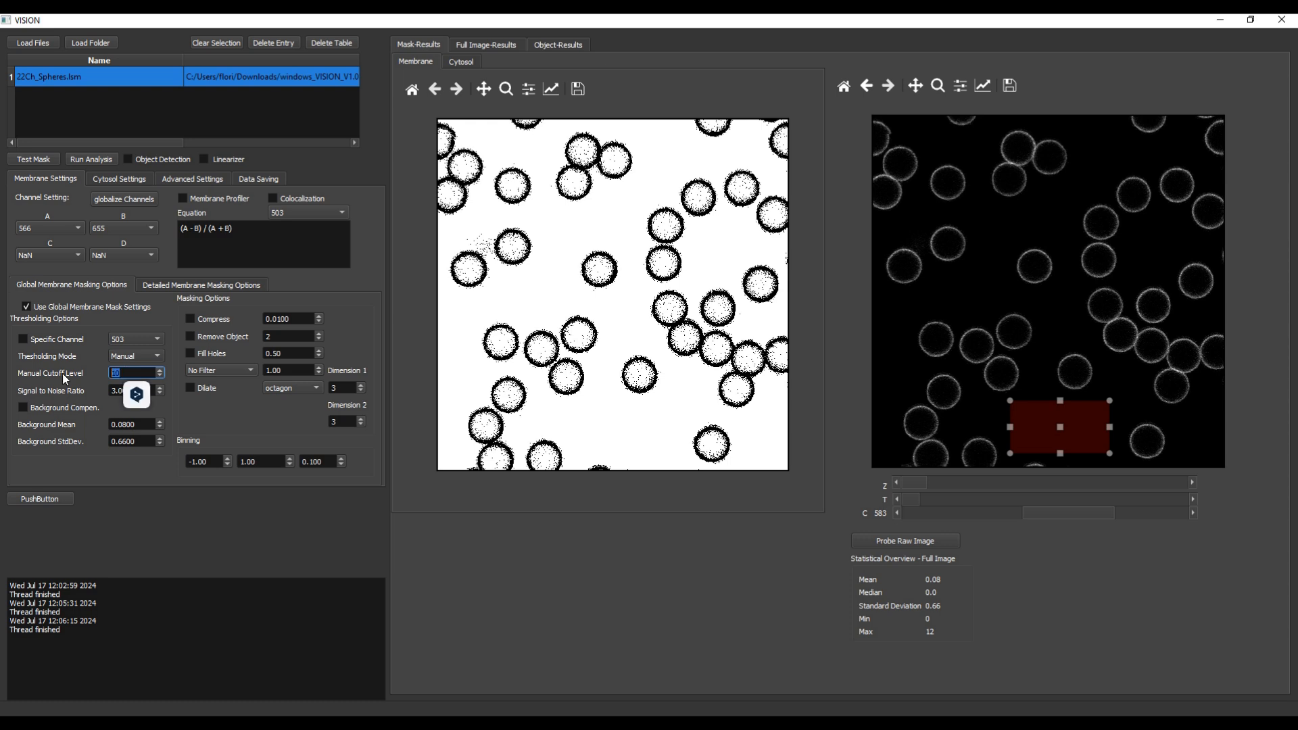
click(34, 158)
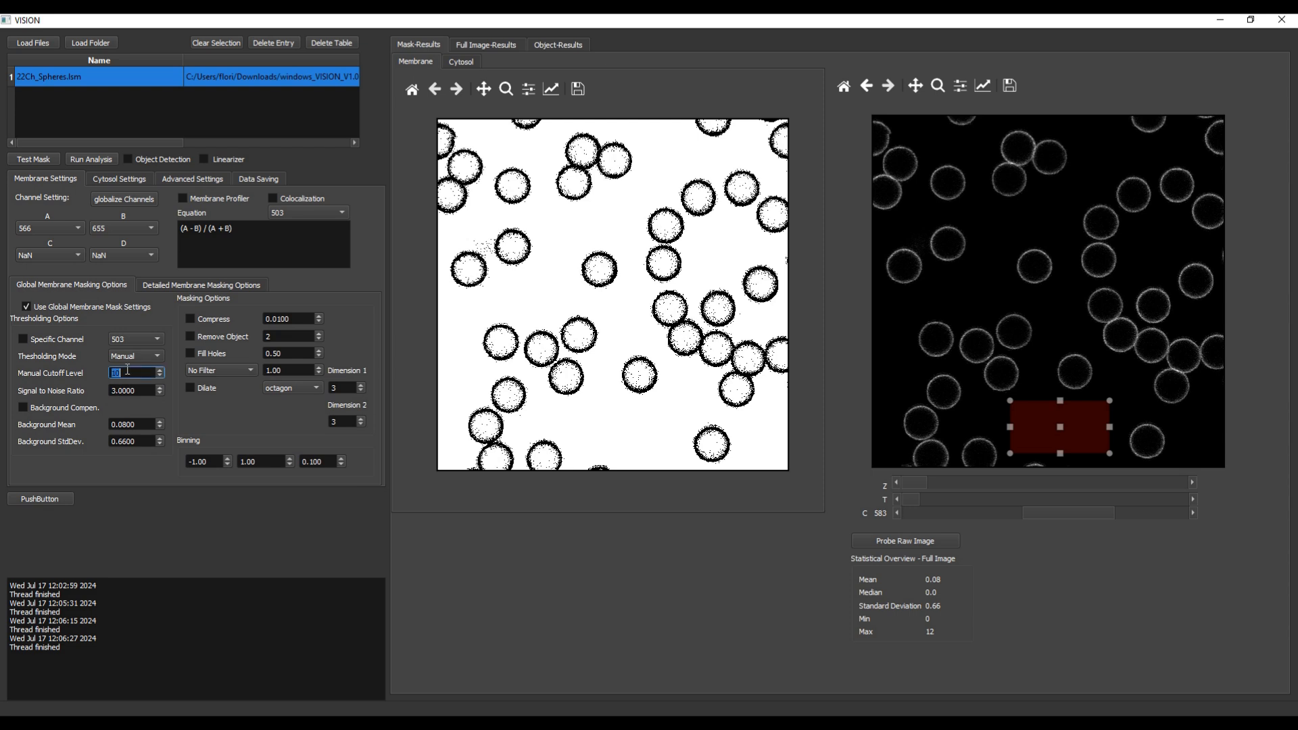
Set the manual cutoff level to 20 and test the mask.
text(20)
key(ctrl+a)
click(31, 159)
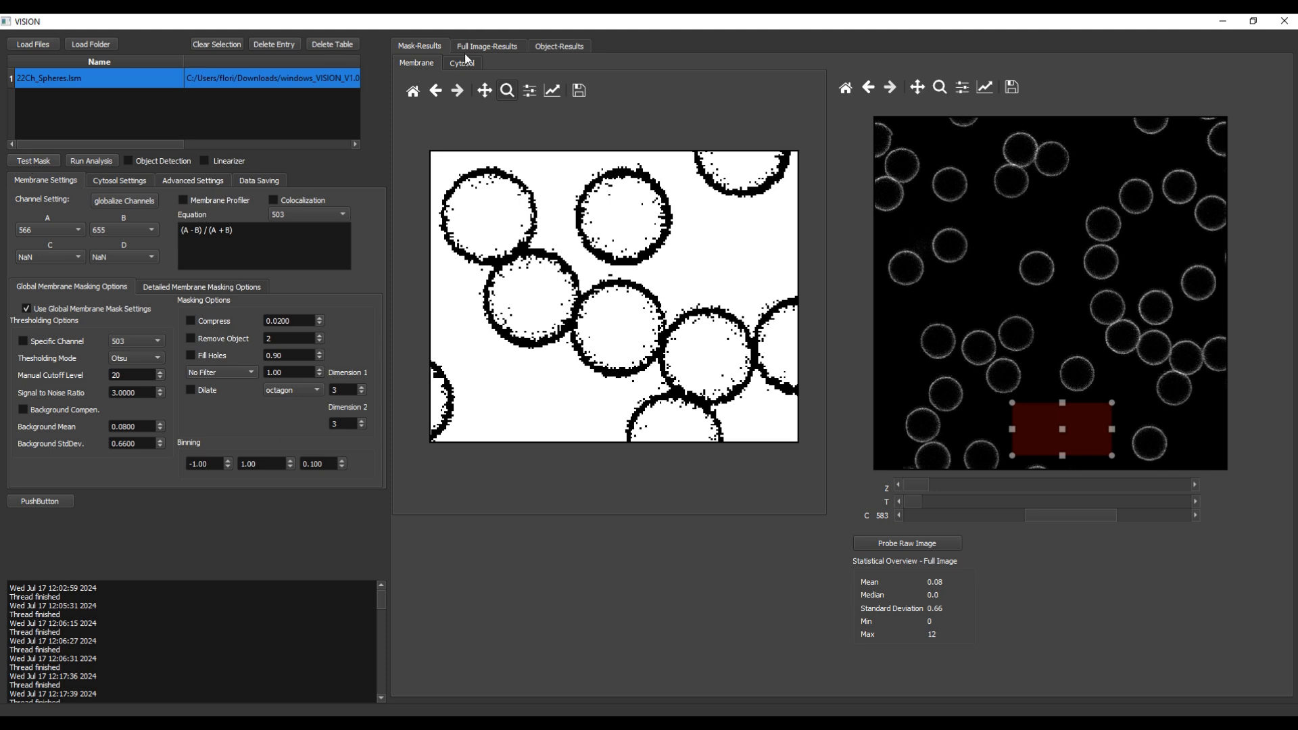
Enable Fill Holes with a value of 0.90, test the mask, and compare one sphere's outline up close.
click(413, 91)
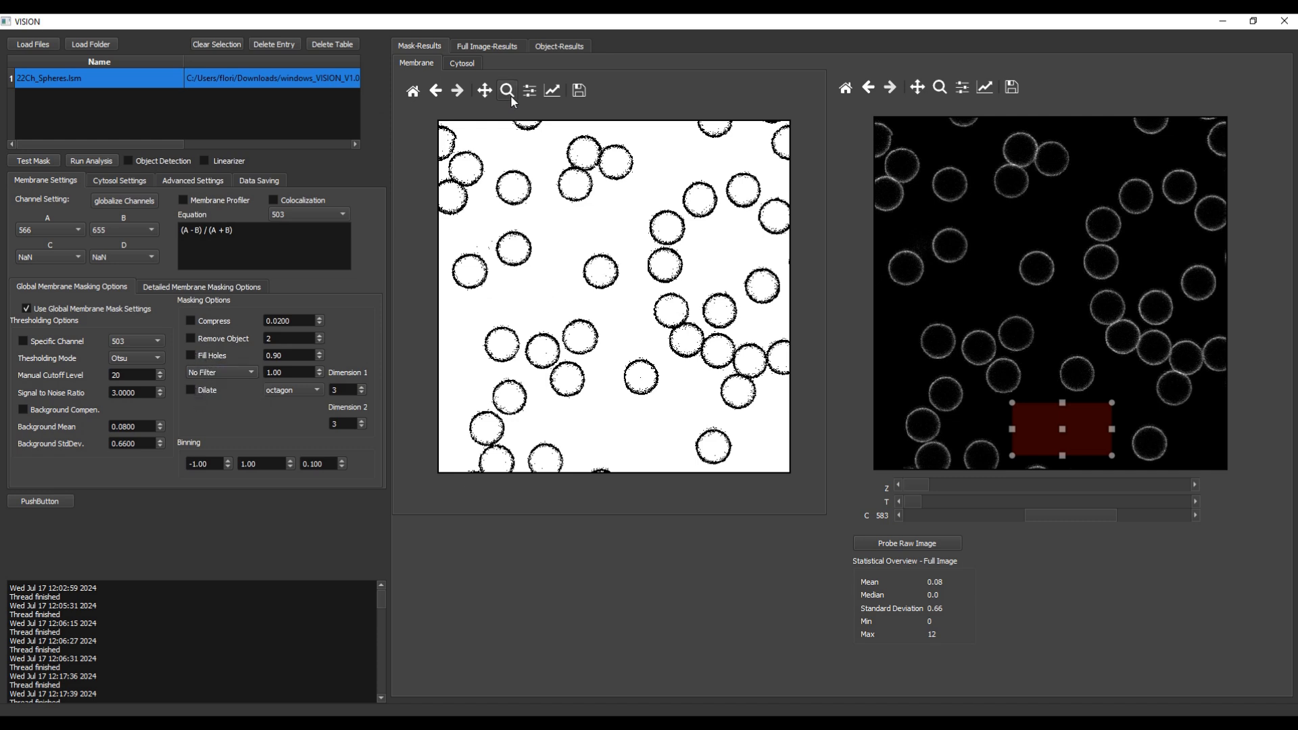
drag(640, 280, 783, 382)
drag(498, 247, 615, 373)
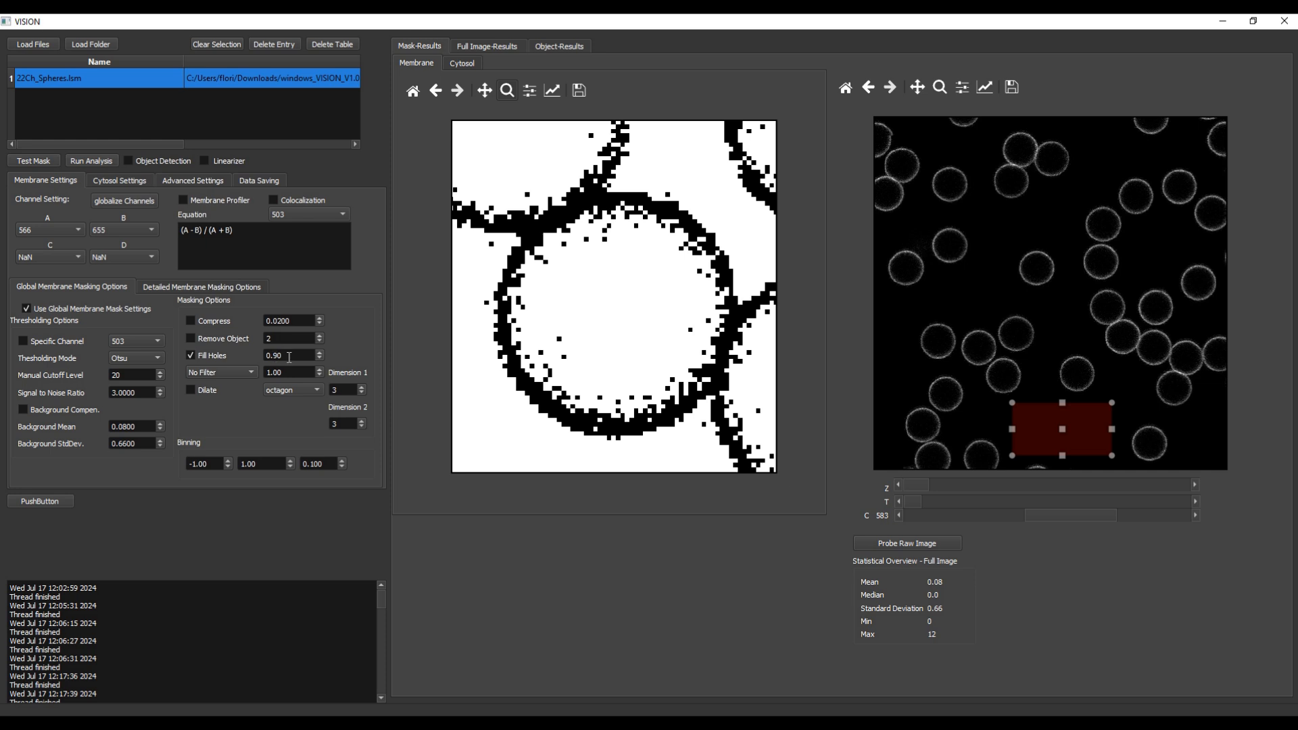
click(24, 160)
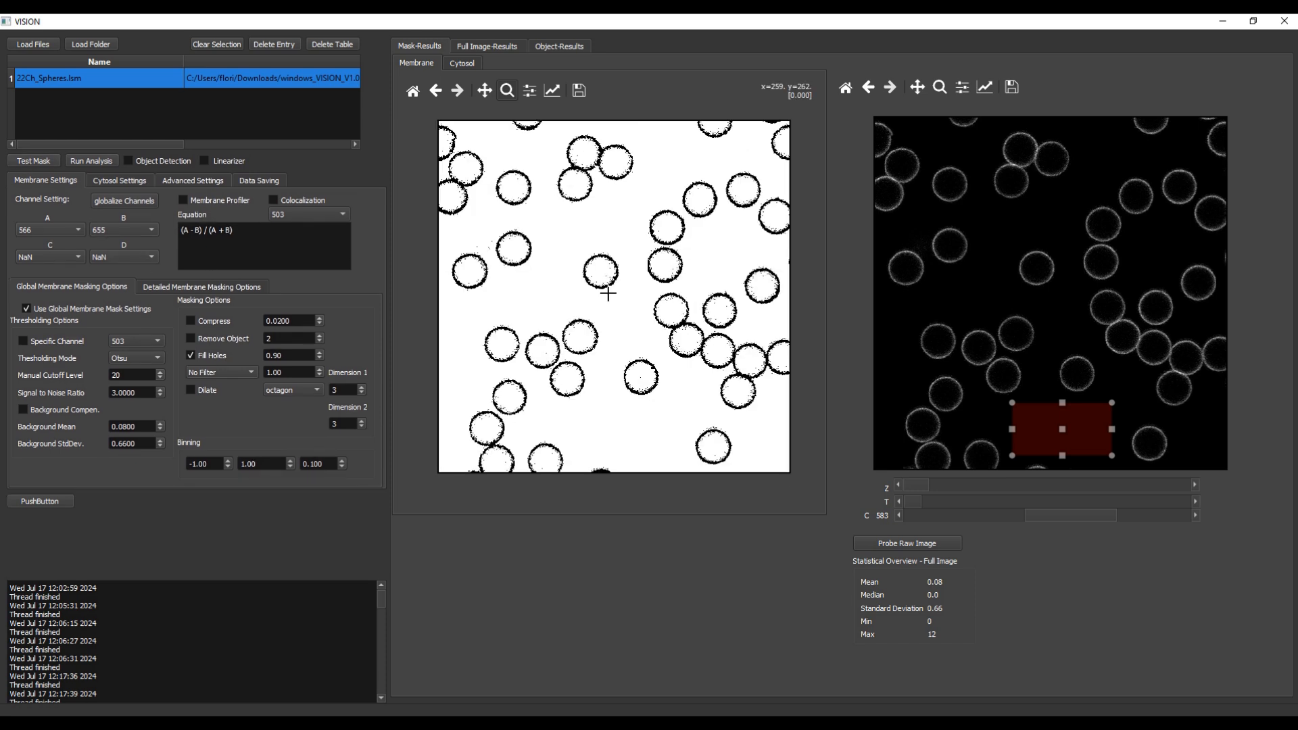
click(507, 90)
drag(651, 277, 778, 408)
drag(614, 225, 456, 353)
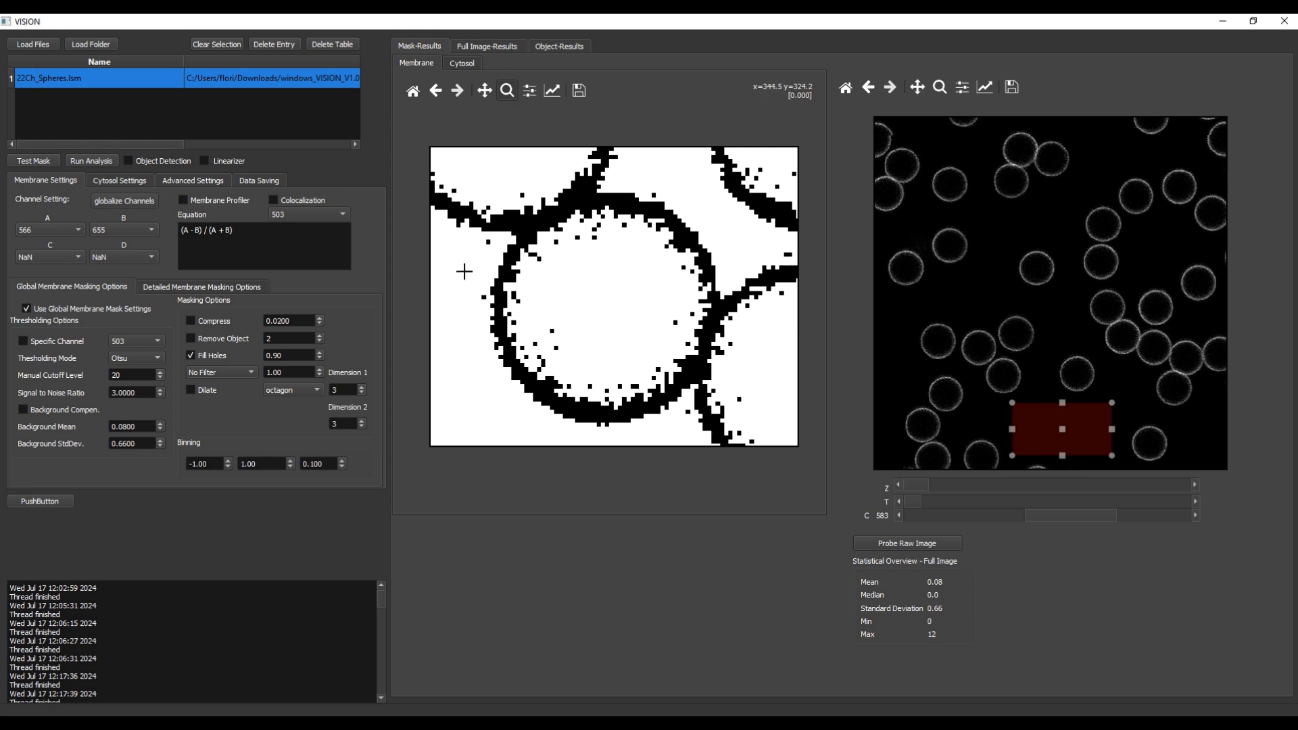
Set the Fill Holes value to 20 and test the mask on the full image.
click(412, 91)
double_click(287, 355)
text(20)
key(Return)
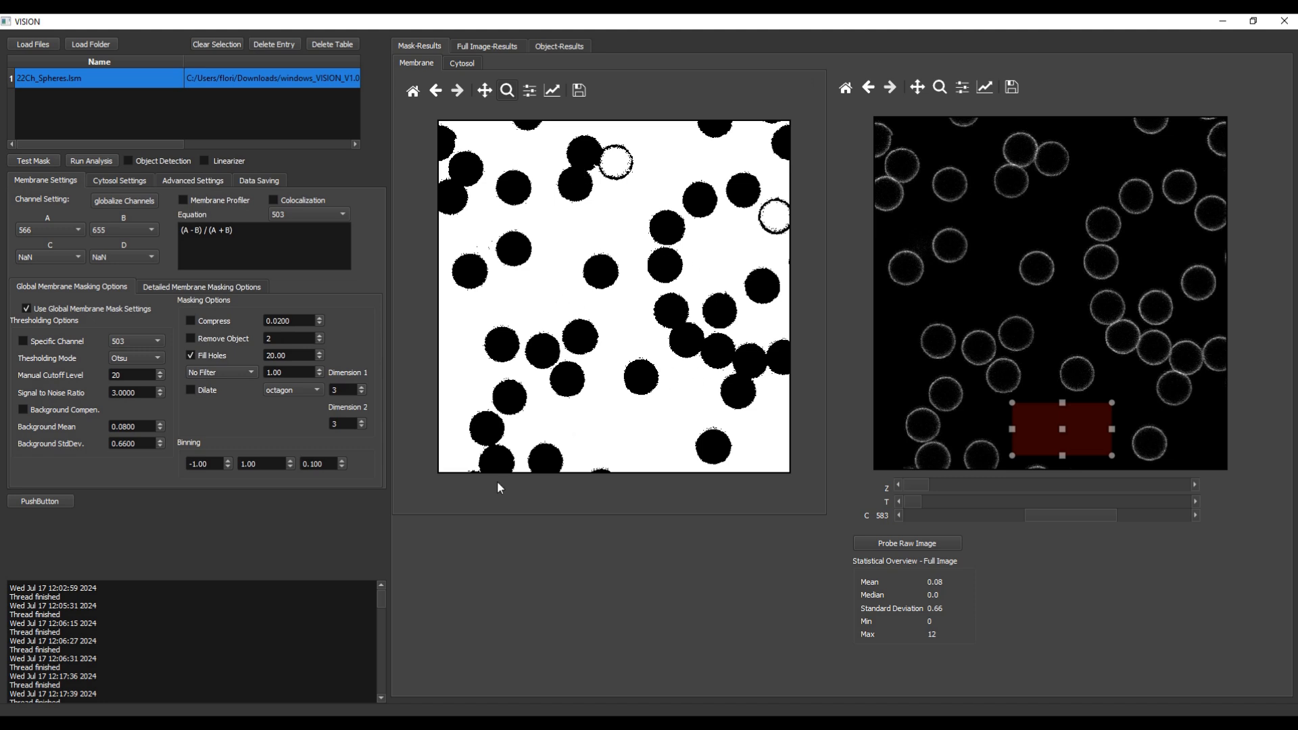
Disable Fill Holes and test the mask.
double_click(263, 355)
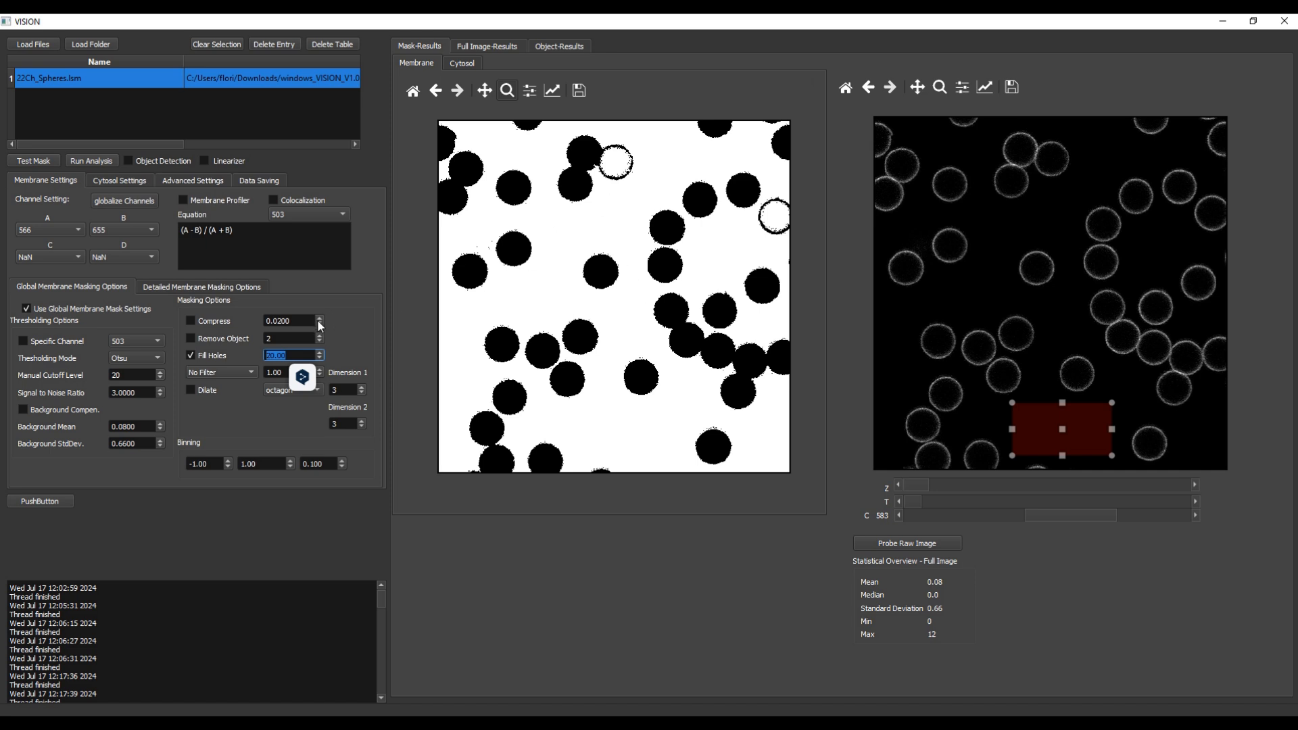
click(203, 353)
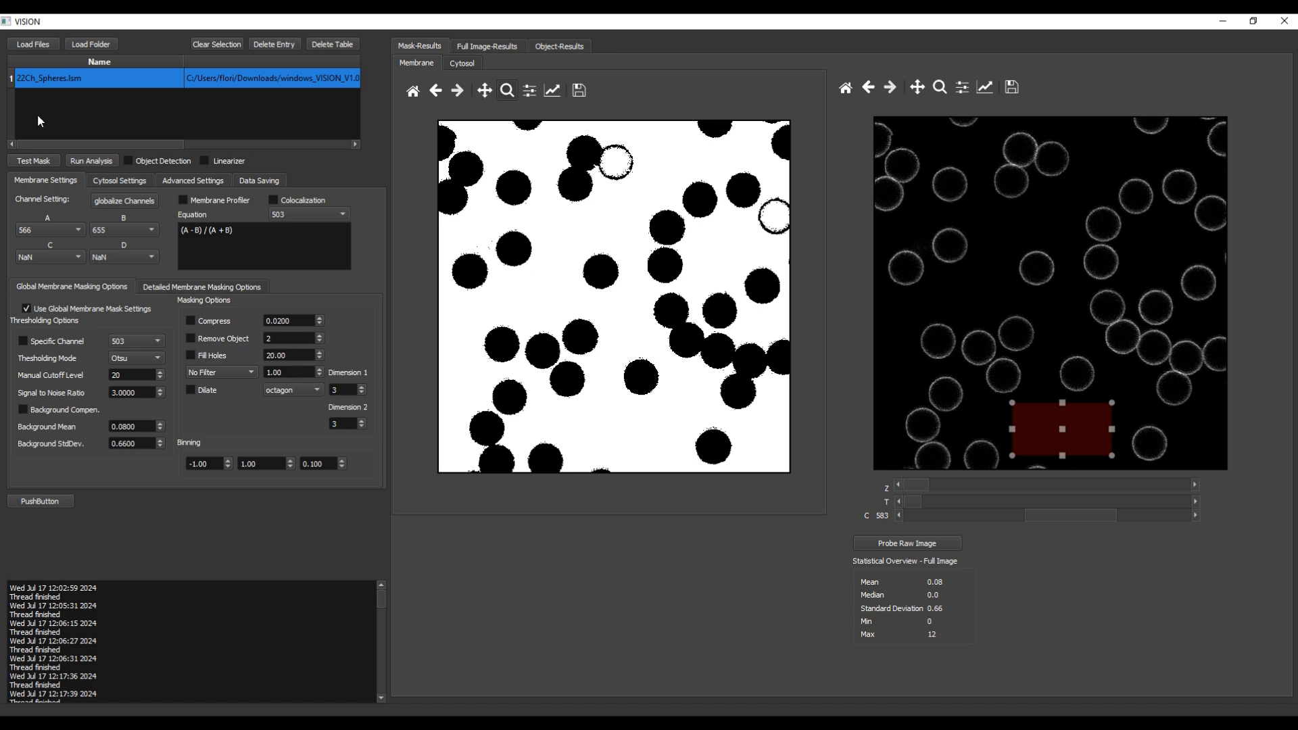
click(32, 161)
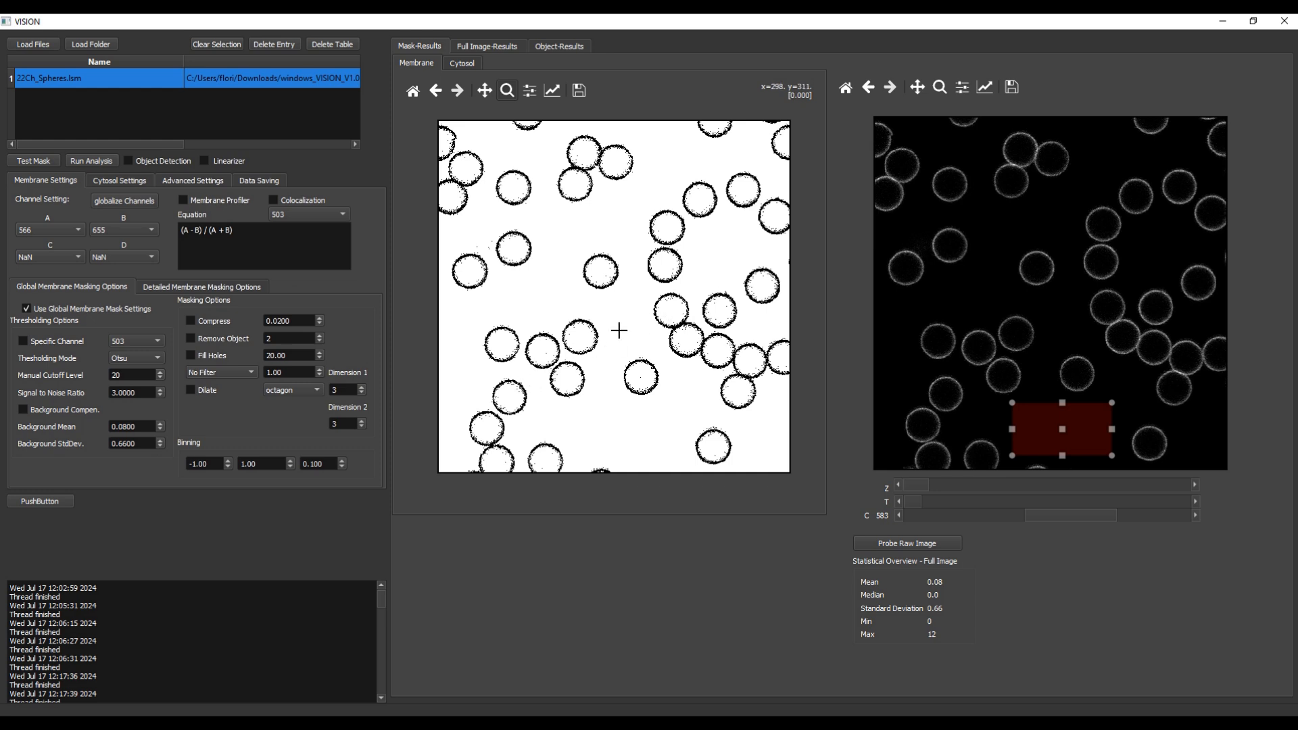
Apply a Gaussian filter with a value of 1.00 to the masking options and test the mask.
click(228, 379)
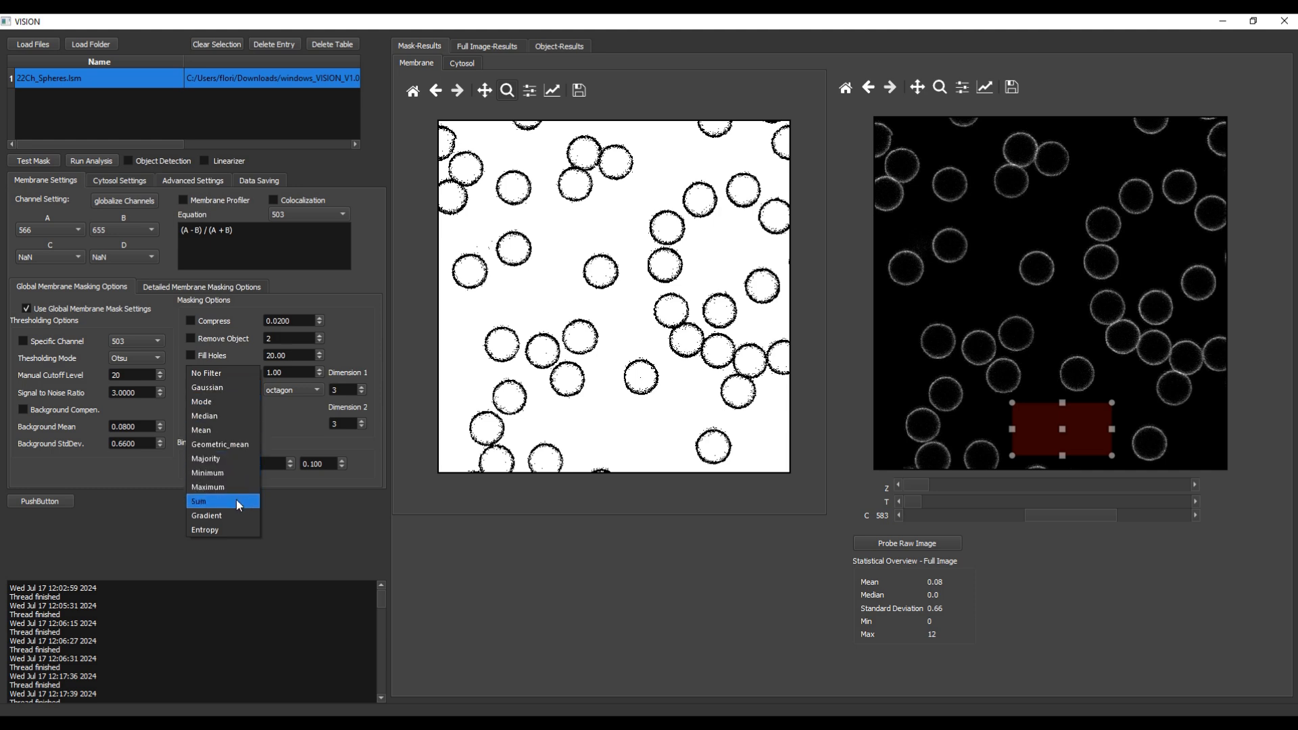
click(222, 391)
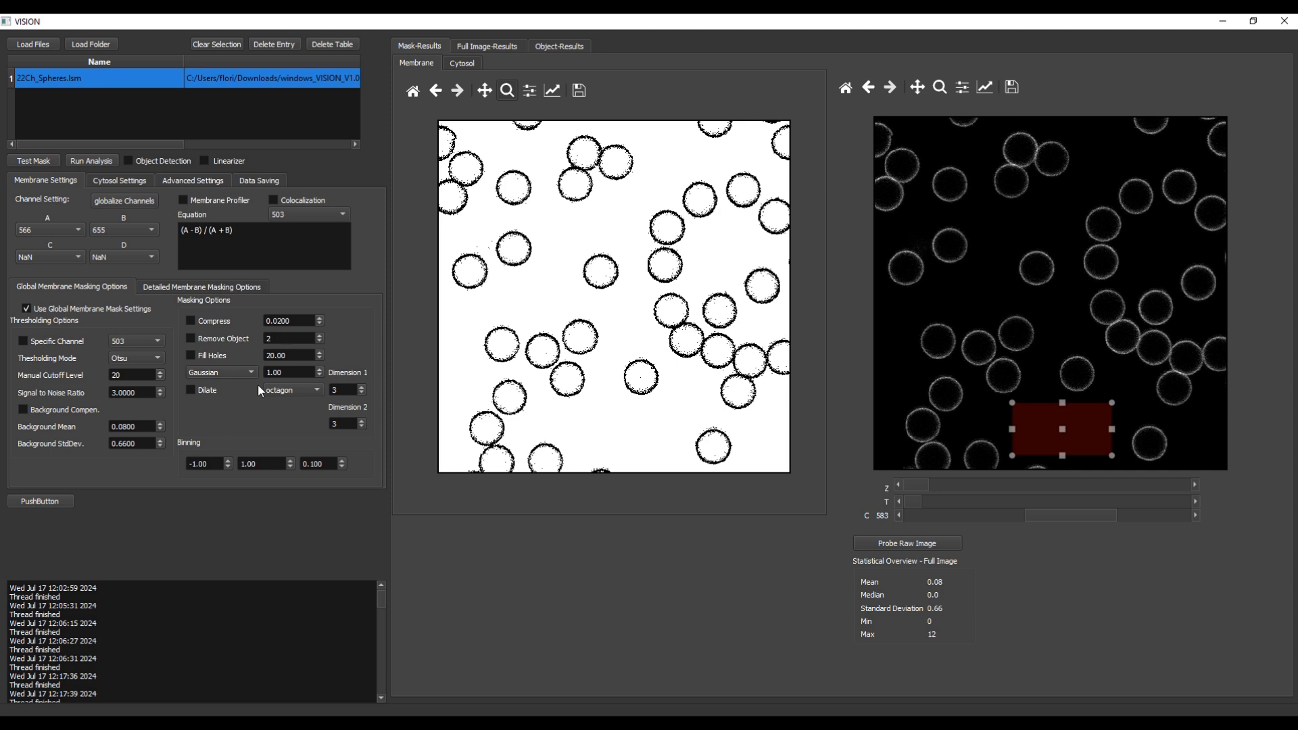
click(292, 372)
click(46, 165)
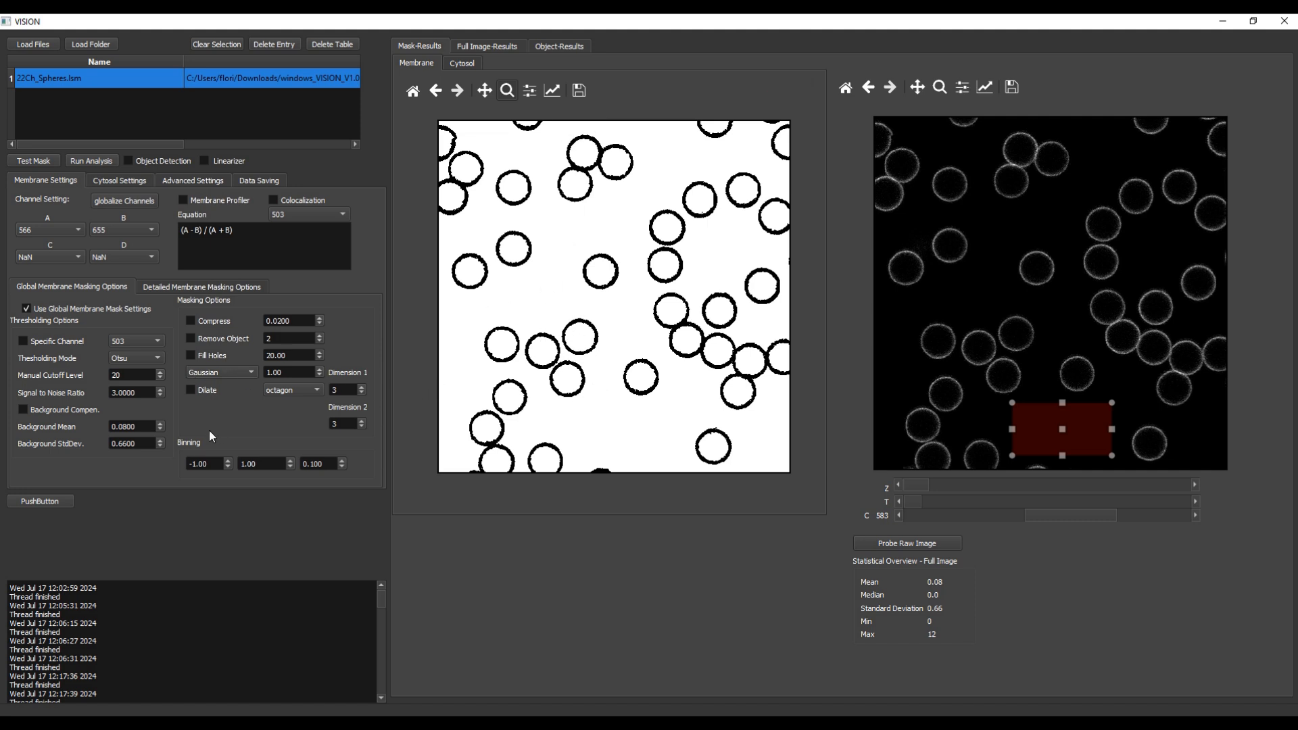
Enable Dilate with the octagon shape and dimensions 3 and 3, and test the mask.
click(191, 391)
click(284, 390)
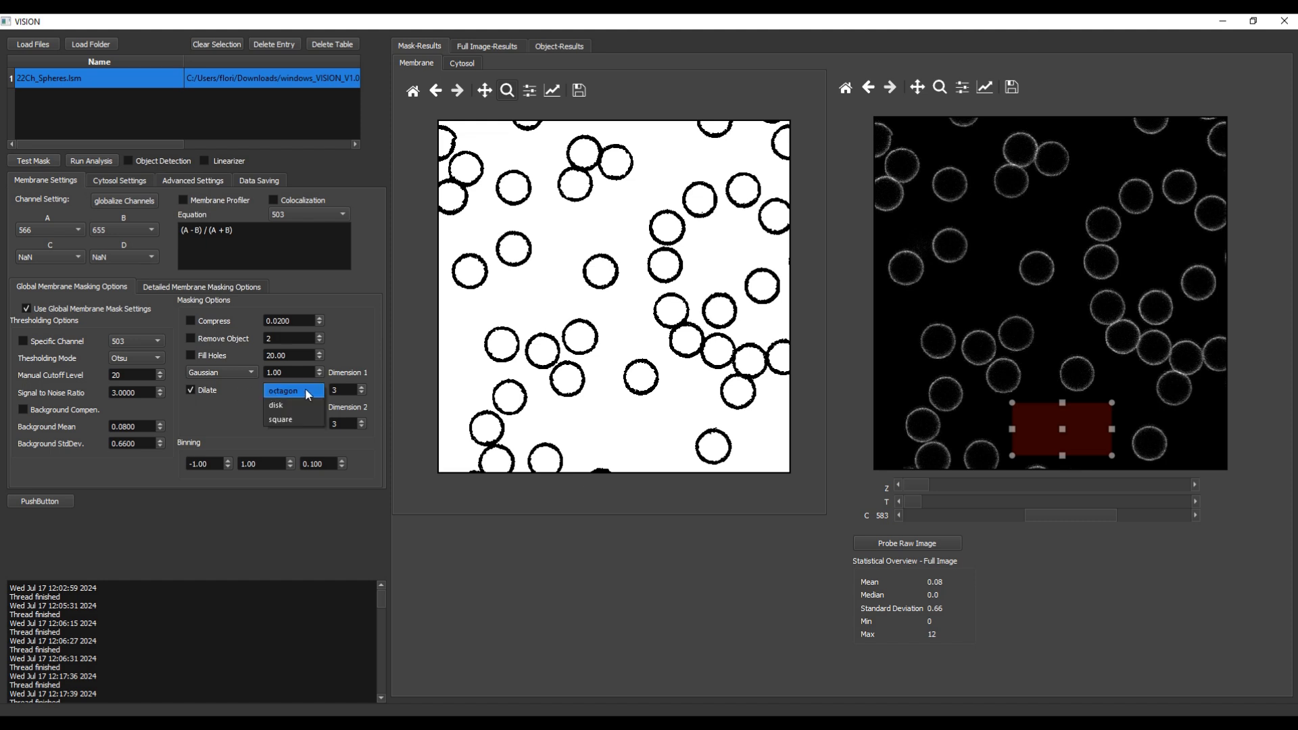
click(283, 391)
key(Tab)
click(286, 398)
click(340, 391)
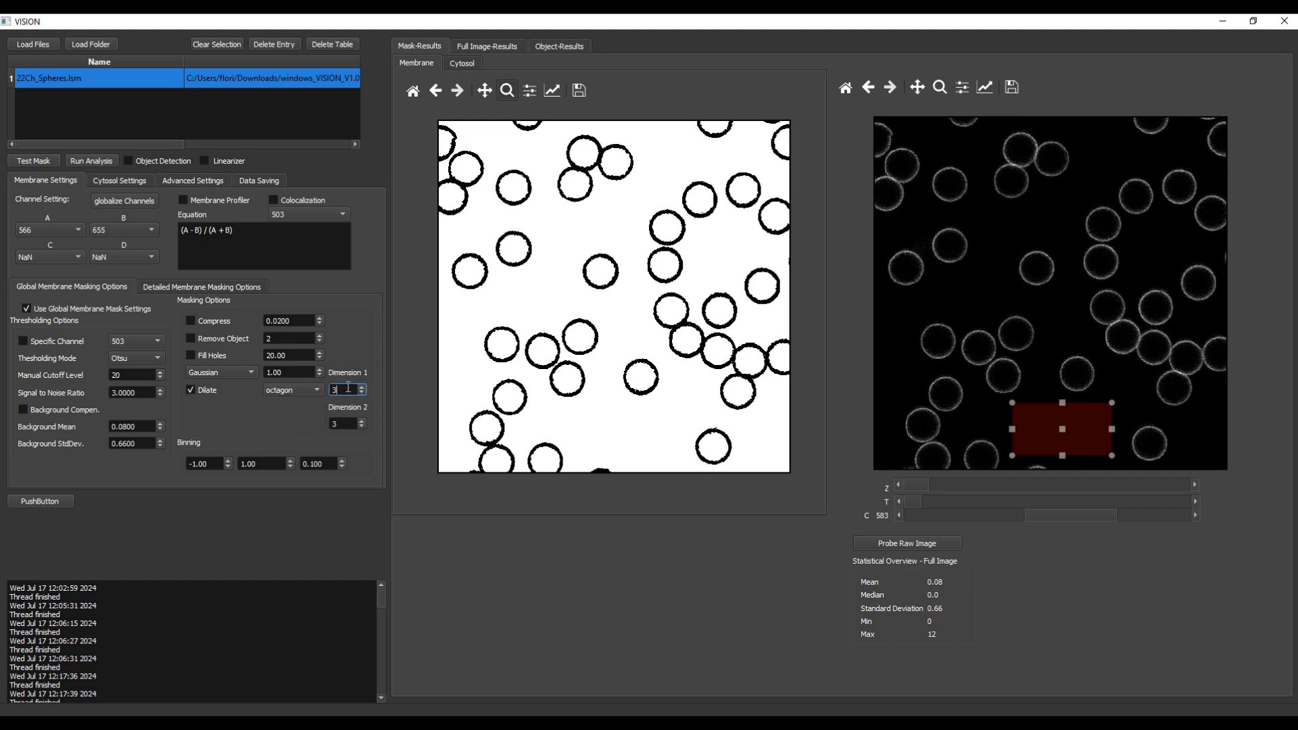
click(32, 160)
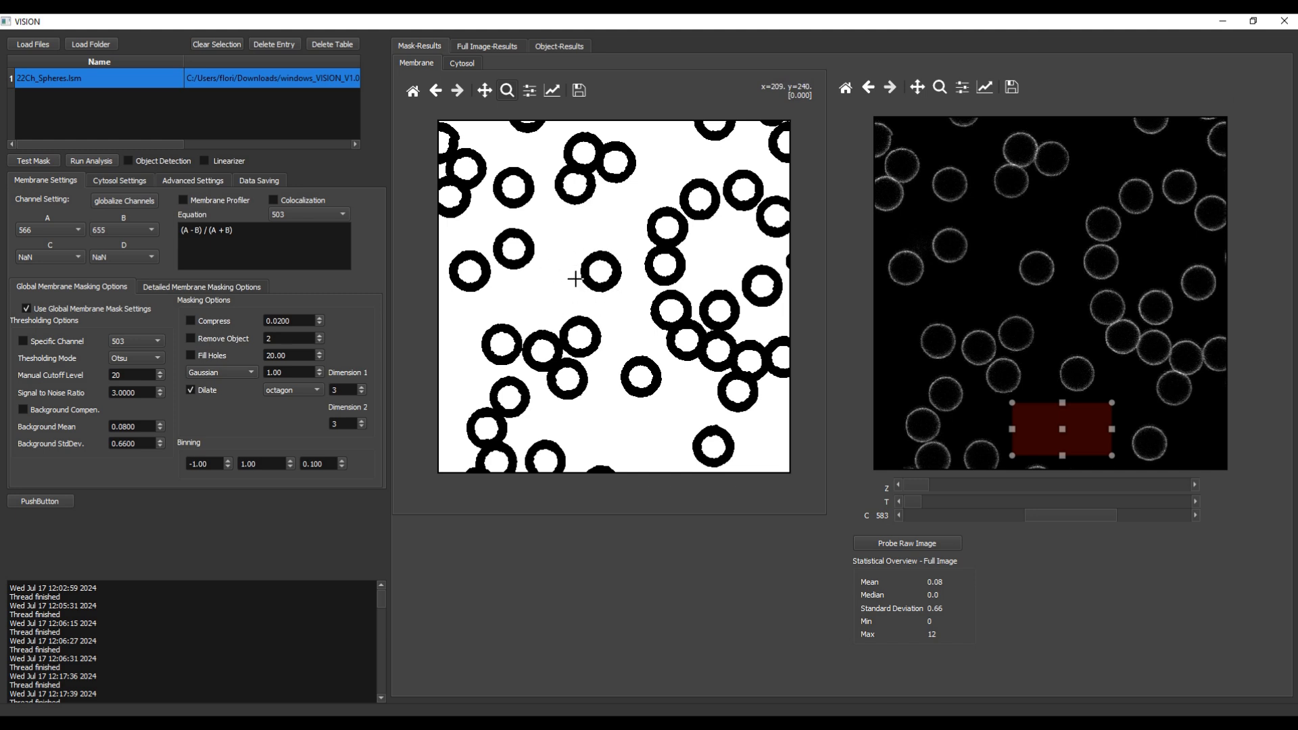
Enable Remove Object with a value of 2 in the masking options and test the mask.
click(205, 392)
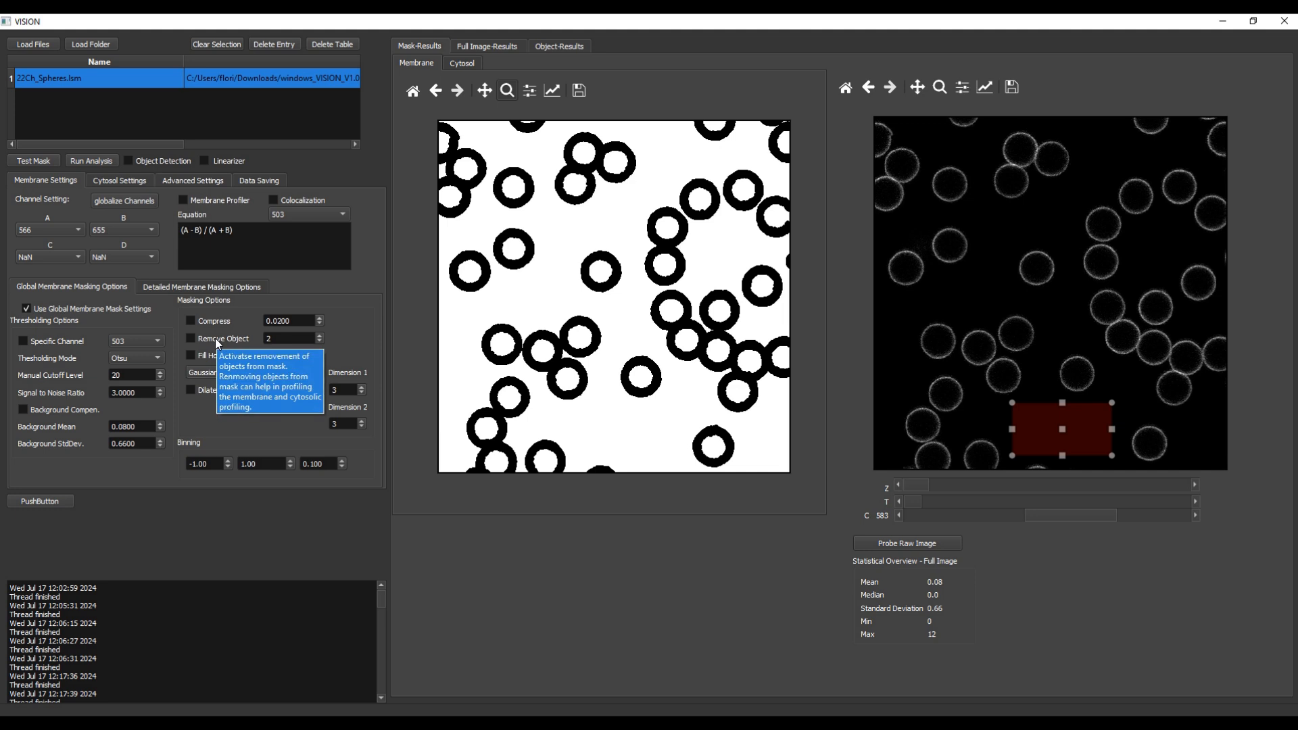
click(218, 344)
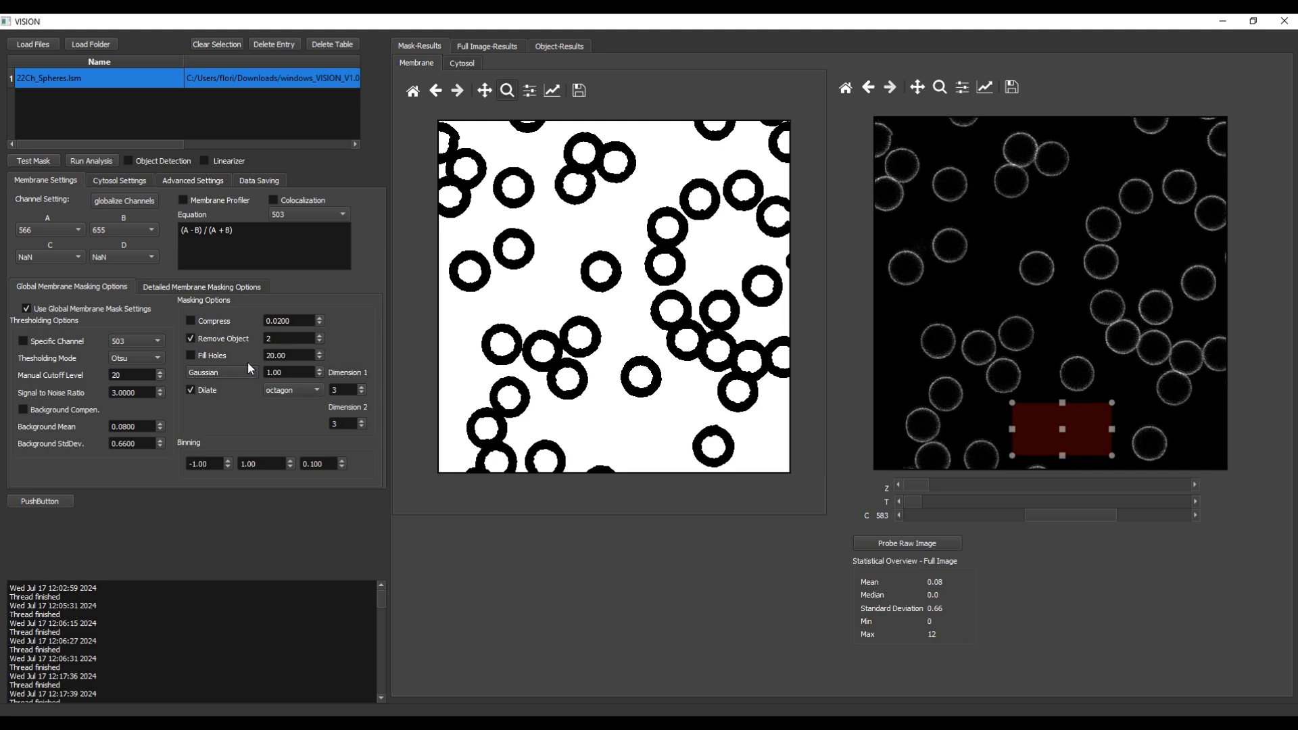
click(32, 160)
click(28, 161)
click(35, 161)
Raise the Remove Object value to 4 and test the mask.
double_click(275, 338)
text(4)
click(37, 160)
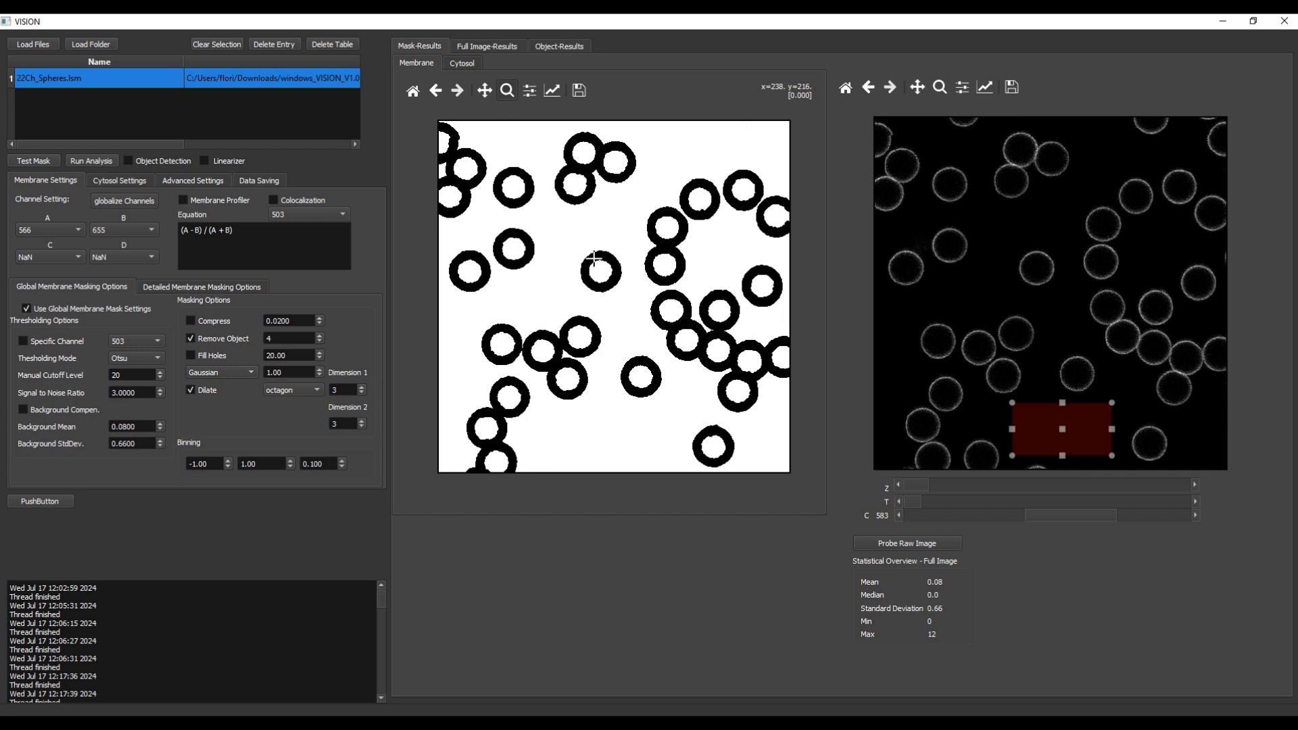
Try a Remove Object value of 40 and test the mask.
double_click(292, 336)
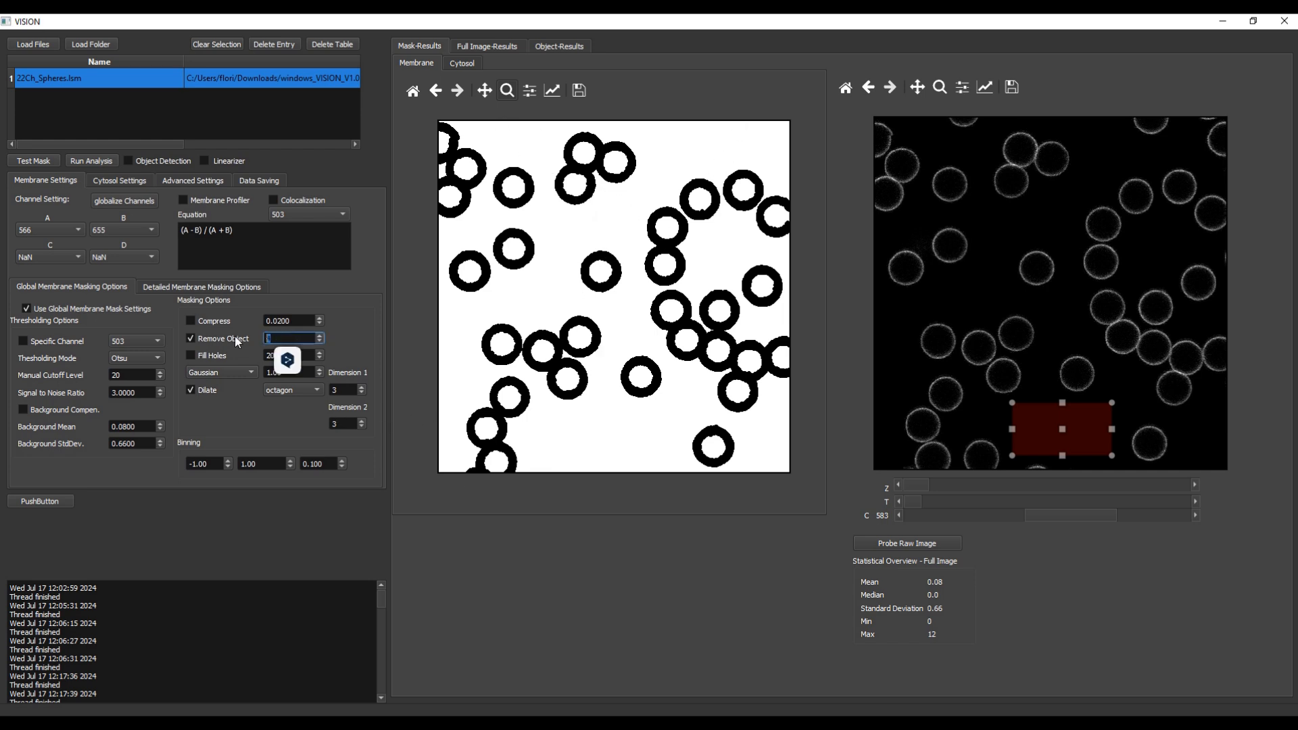
text(40)
click(35, 160)
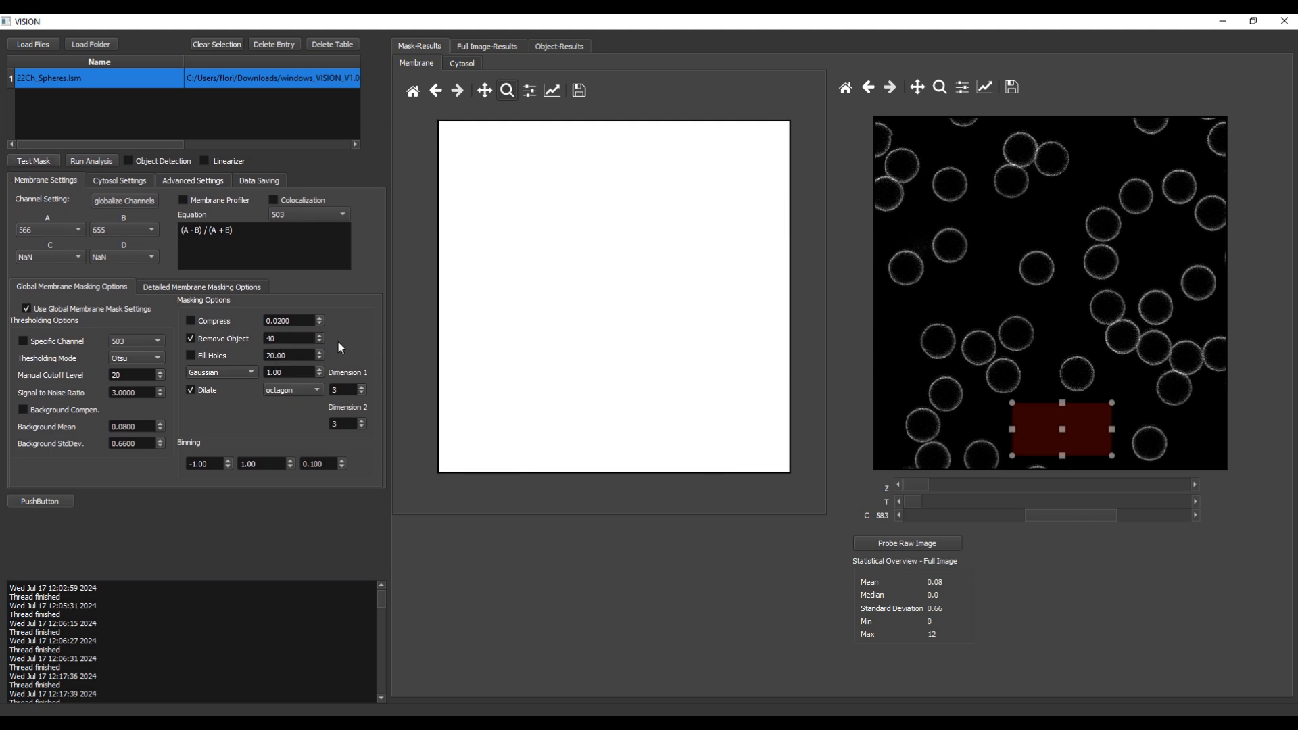
Return the Remove Object value to 4 and test the mask again.
double_click(300, 338)
text(4)
click(27, 162)
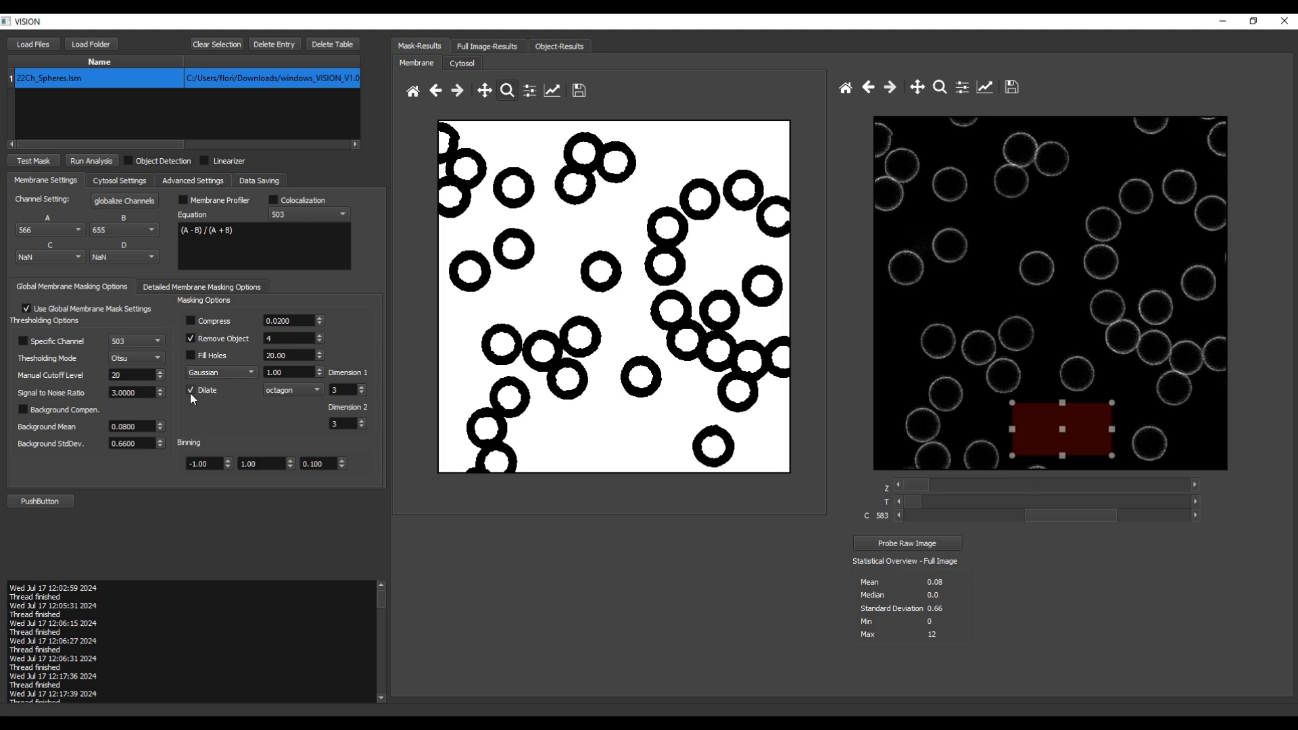
Disable Dilate and Remove Object in the masking options, testing the mask after each change.
click(46, 158)
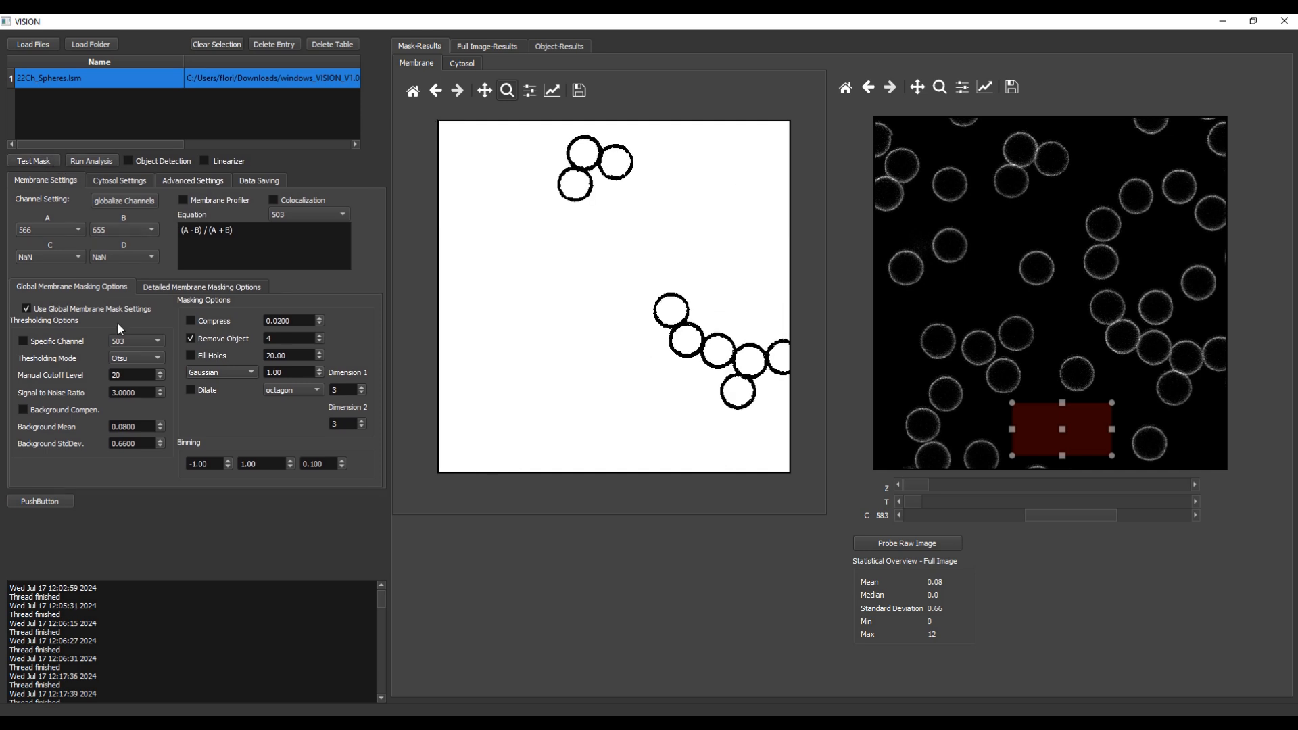
click(225, 340)
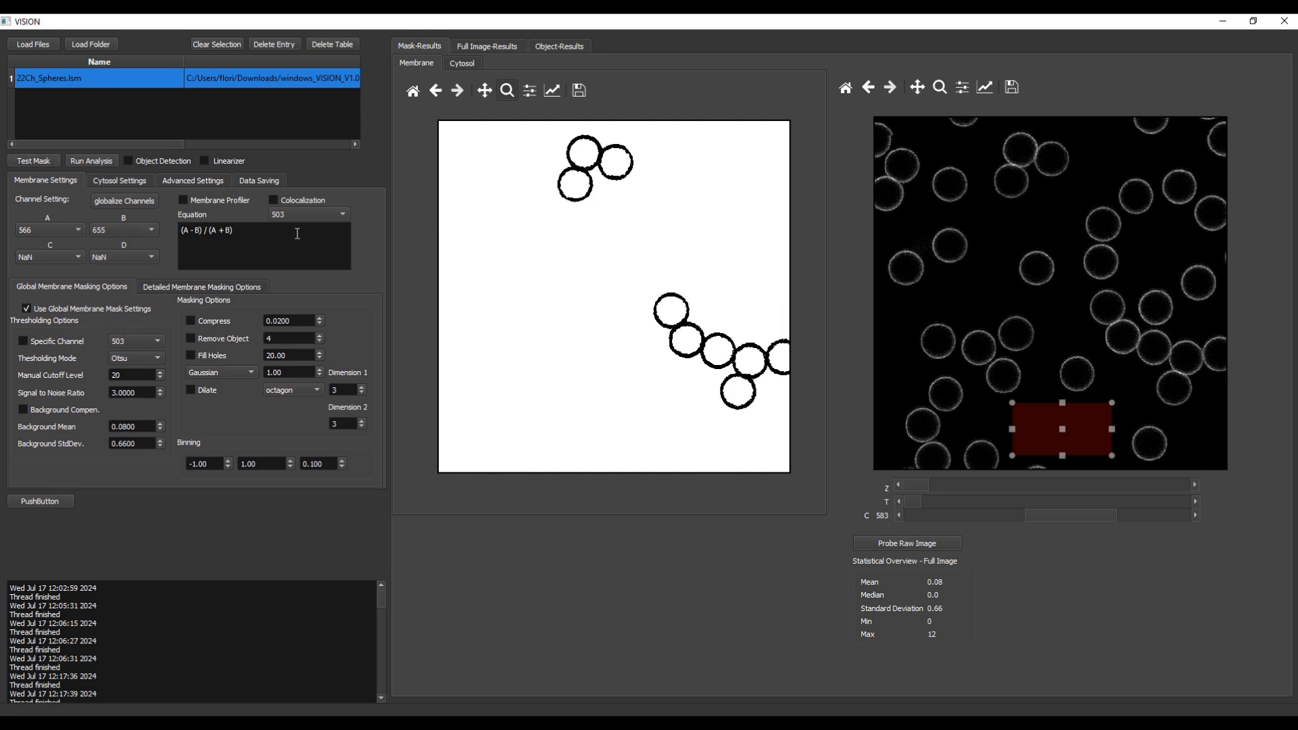
click(38, 159)
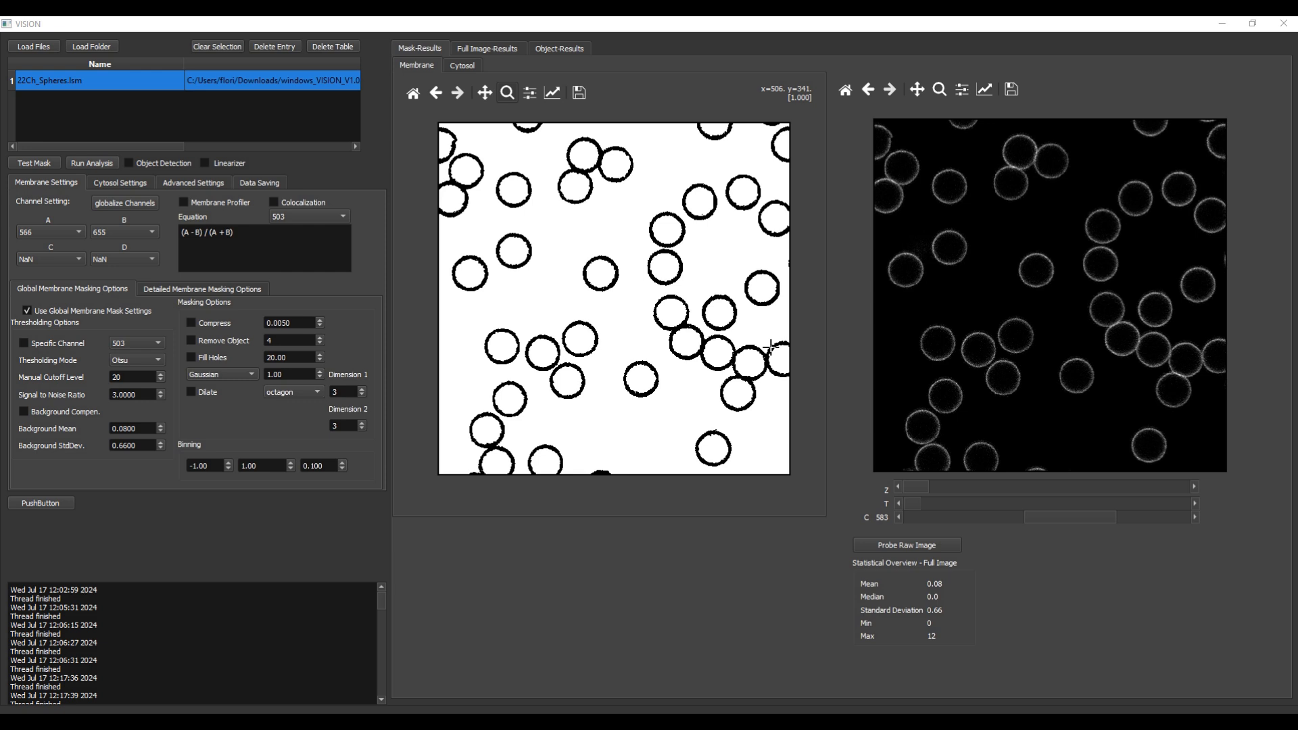
Inspect the raw image at a lower channel, and the full-image membrane results with their phasor plot and channel intensities.
drag(1039, 521, 909, 519)
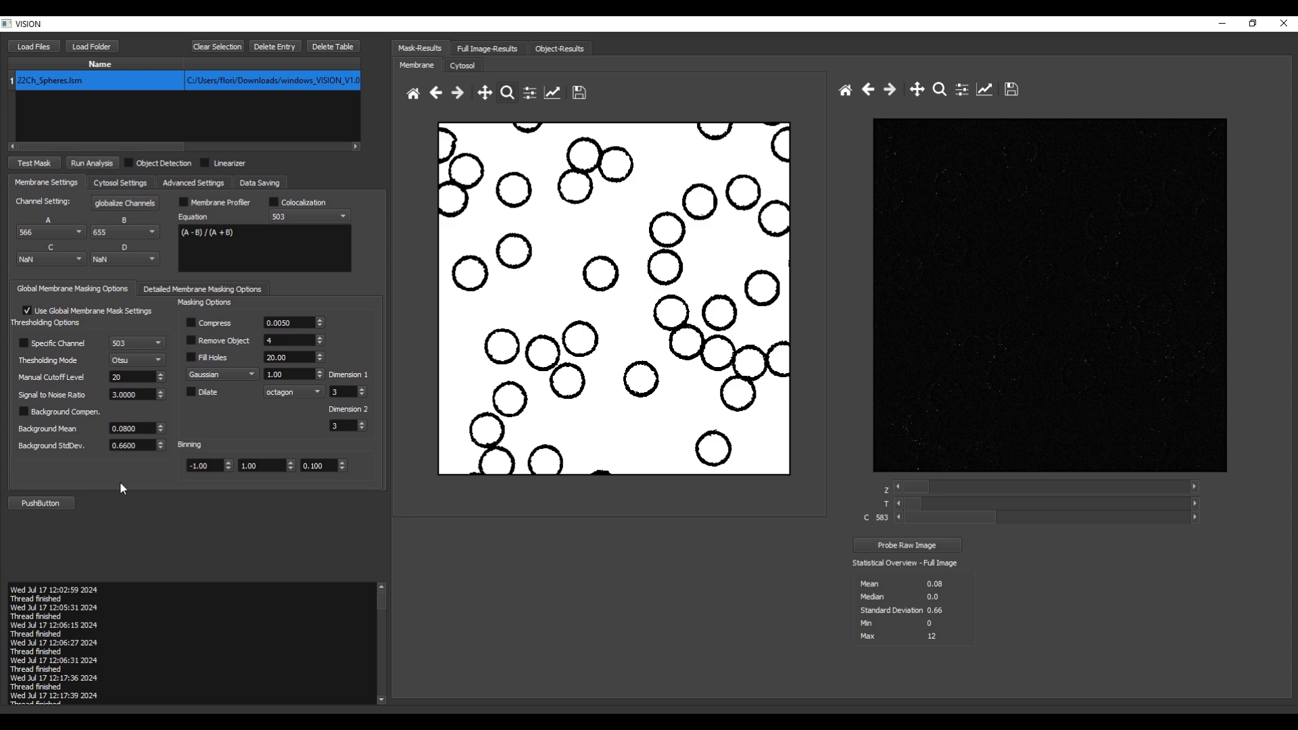
click(471, 51)
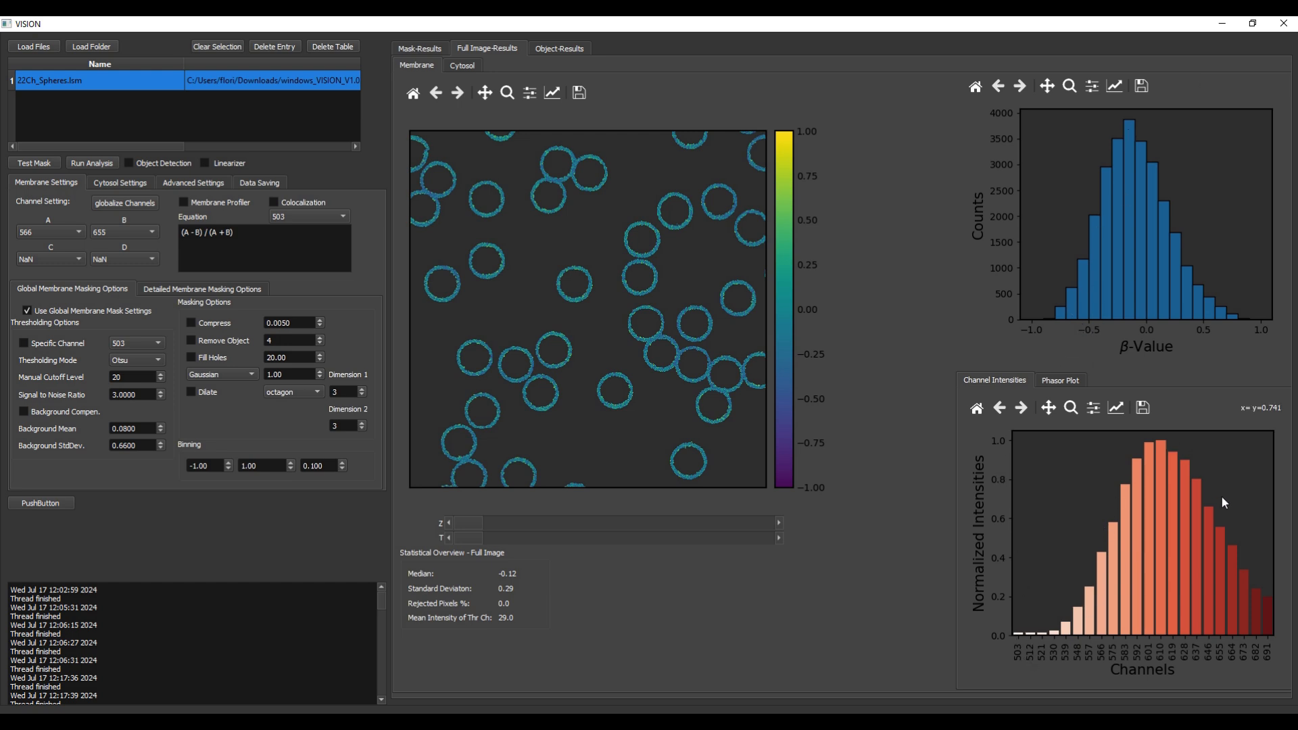
click(1074, 381)
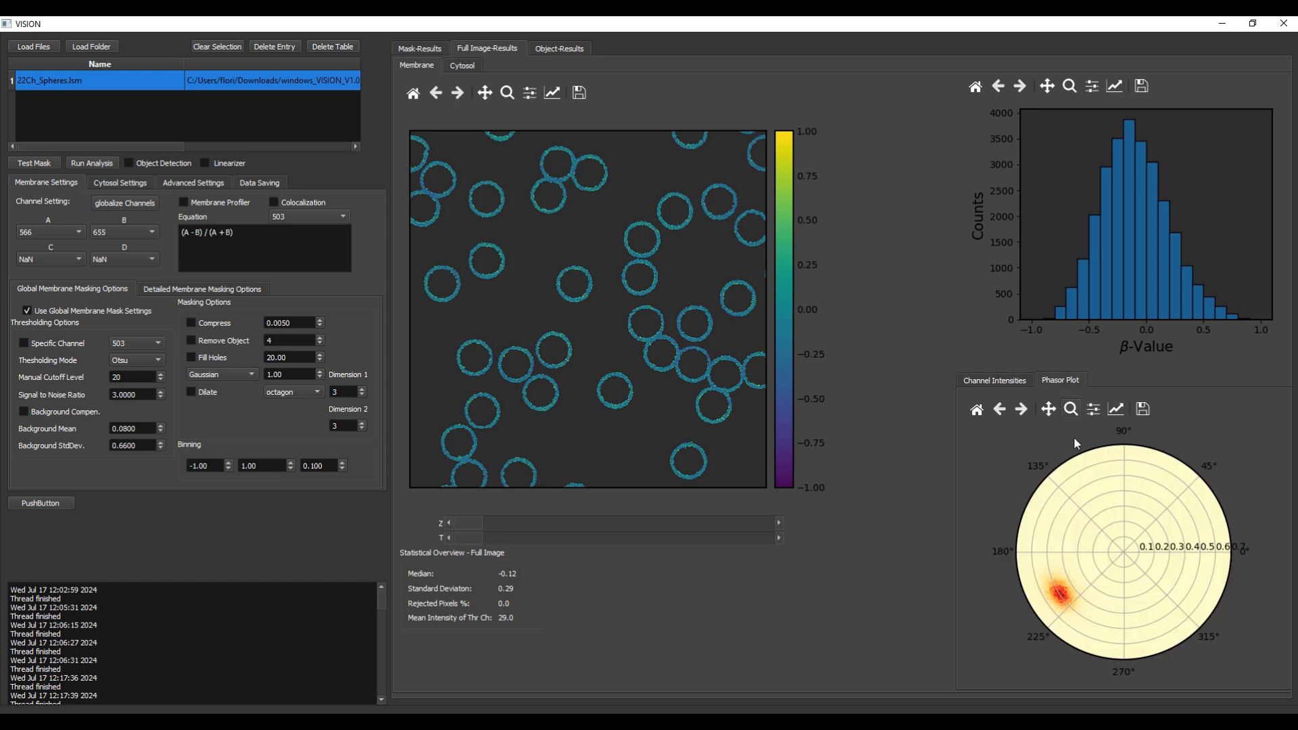
click(991, 382)
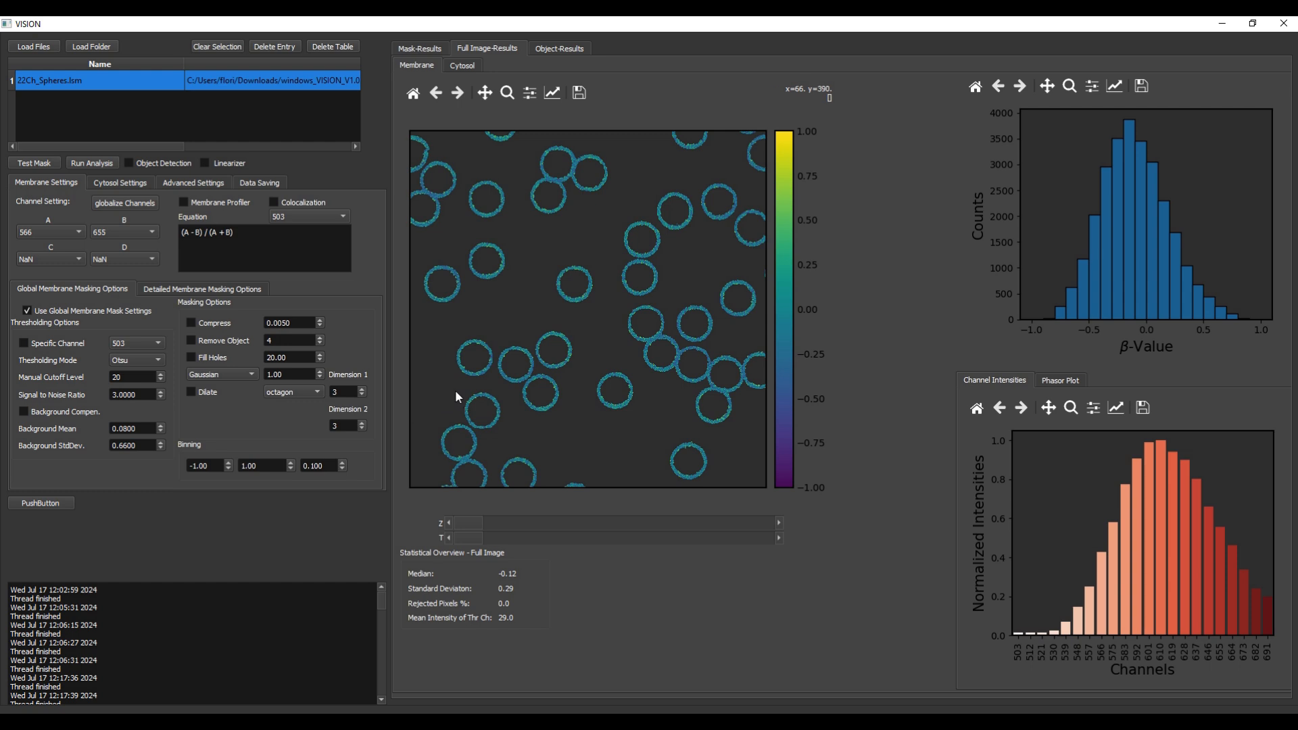
Enable Object Detection, run the analysis and display the object results.
click(127, 162)
click(565, 50)
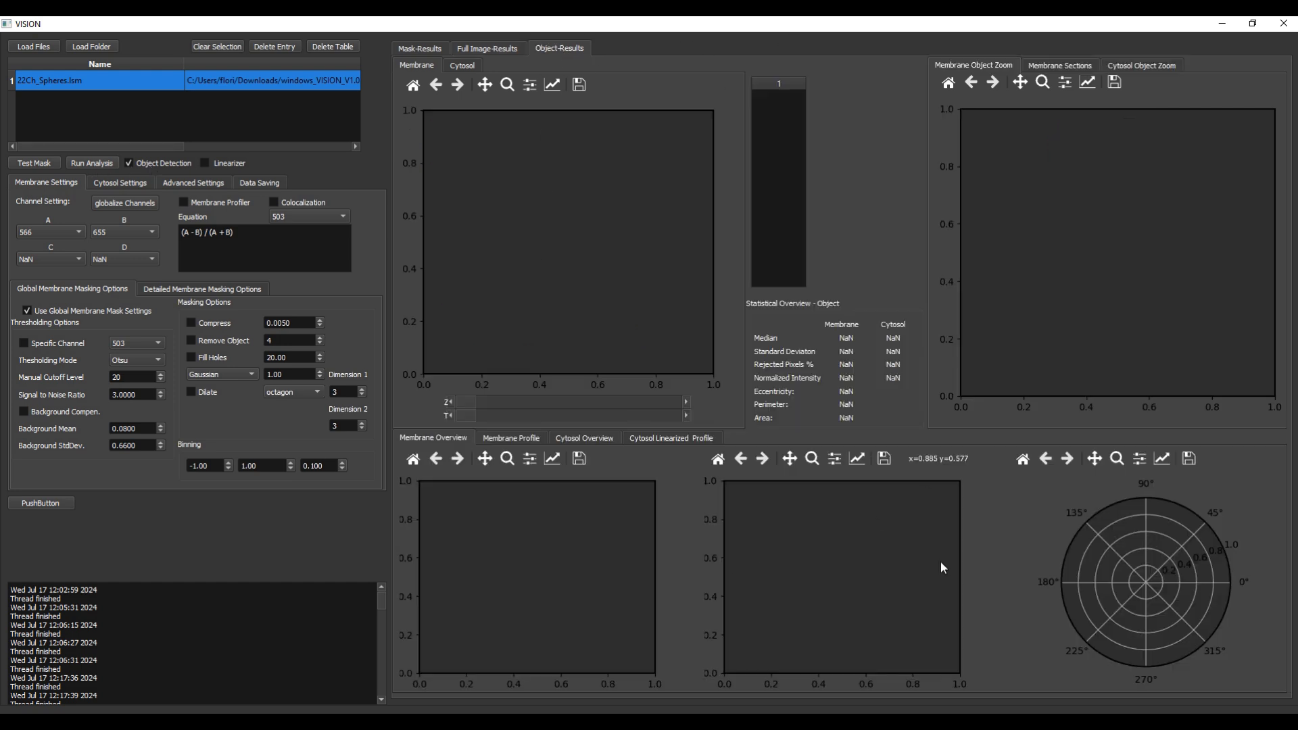
click(487, 49)
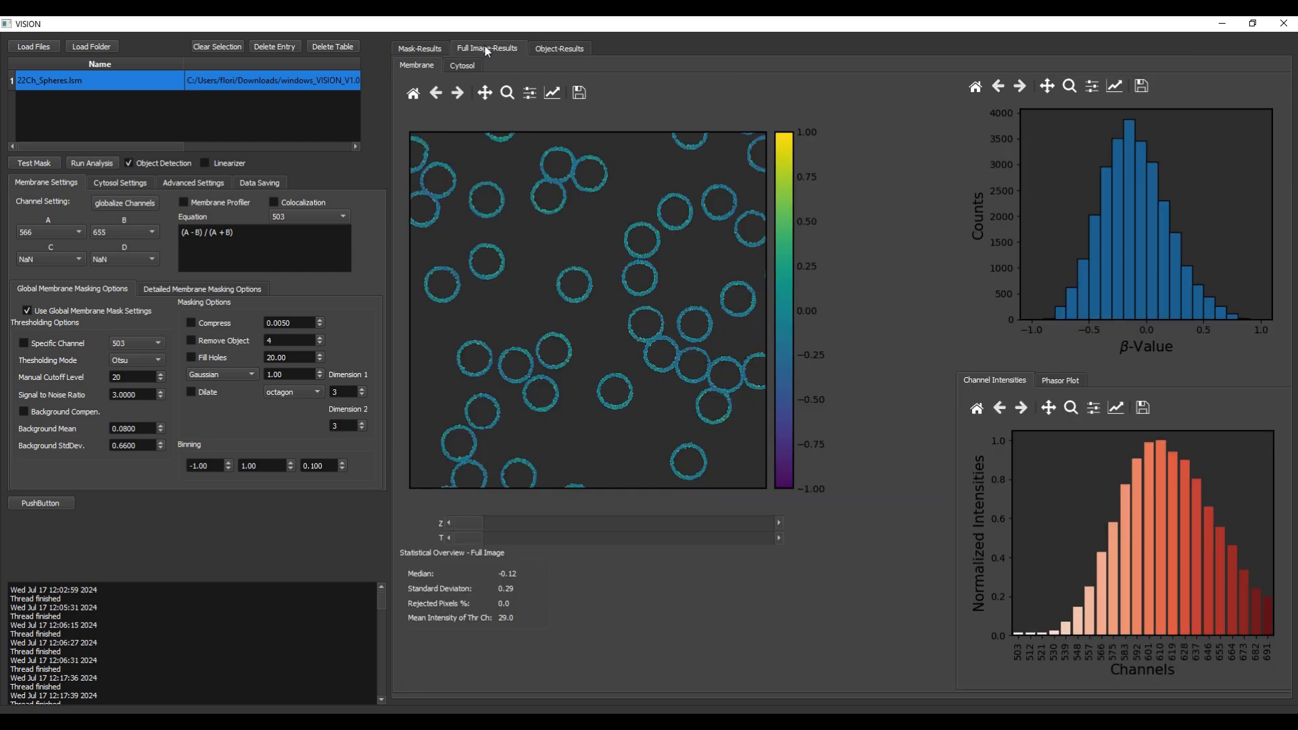
click(79, 161)
click(557, 50)
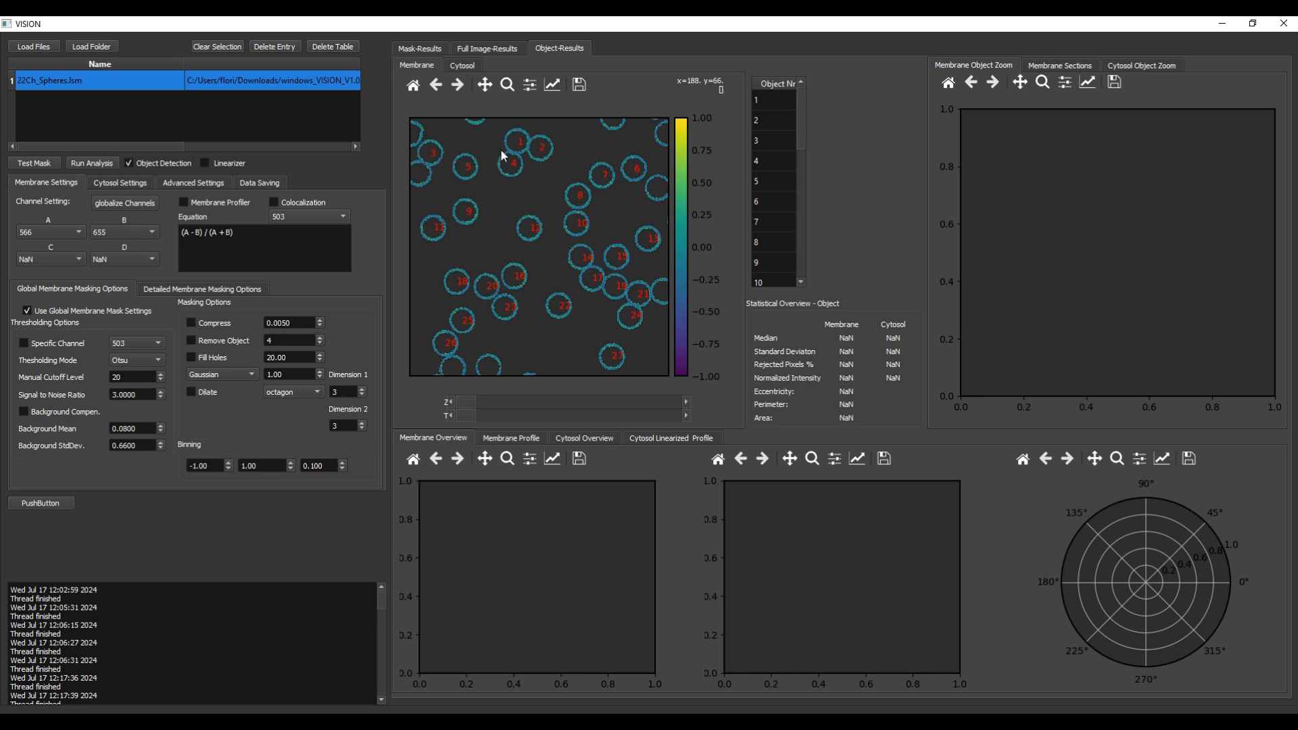
Inspect the zoomed membrane, statistics and plots of detected objects 1, 2 and 7.
click(768, 104)
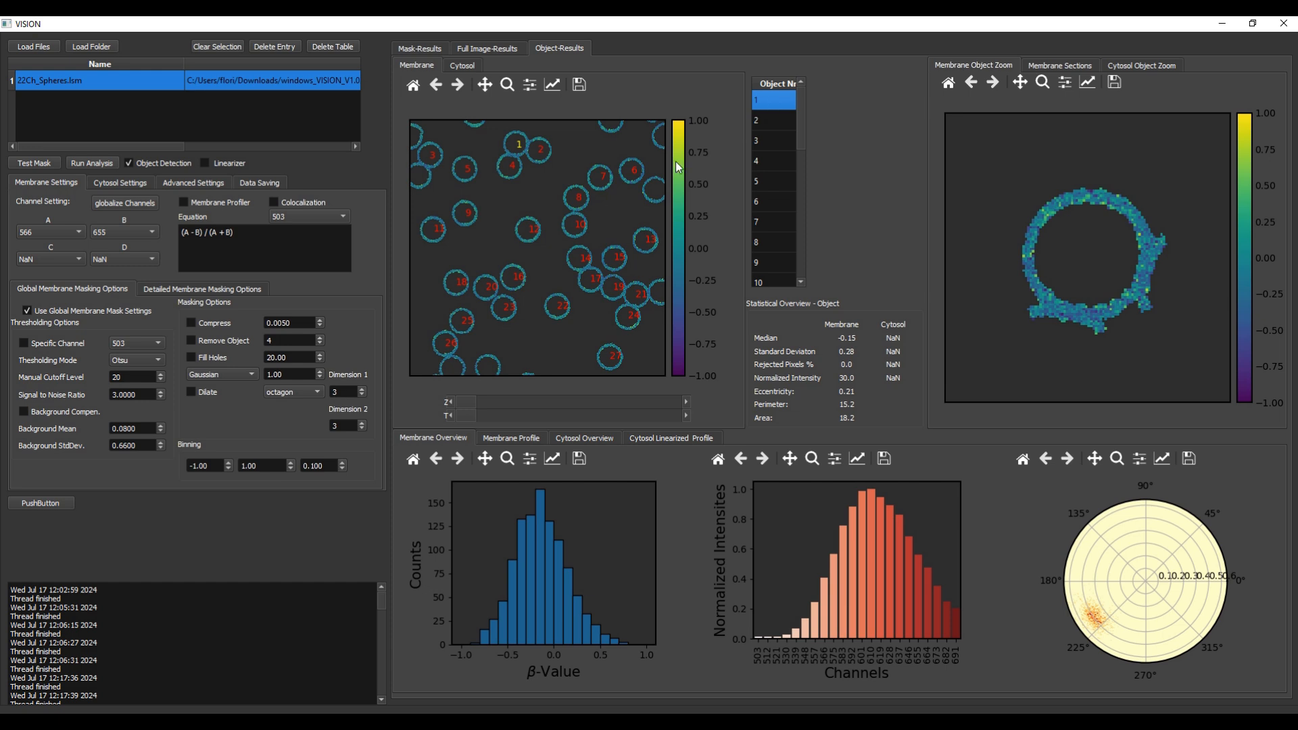
click(763, 121)
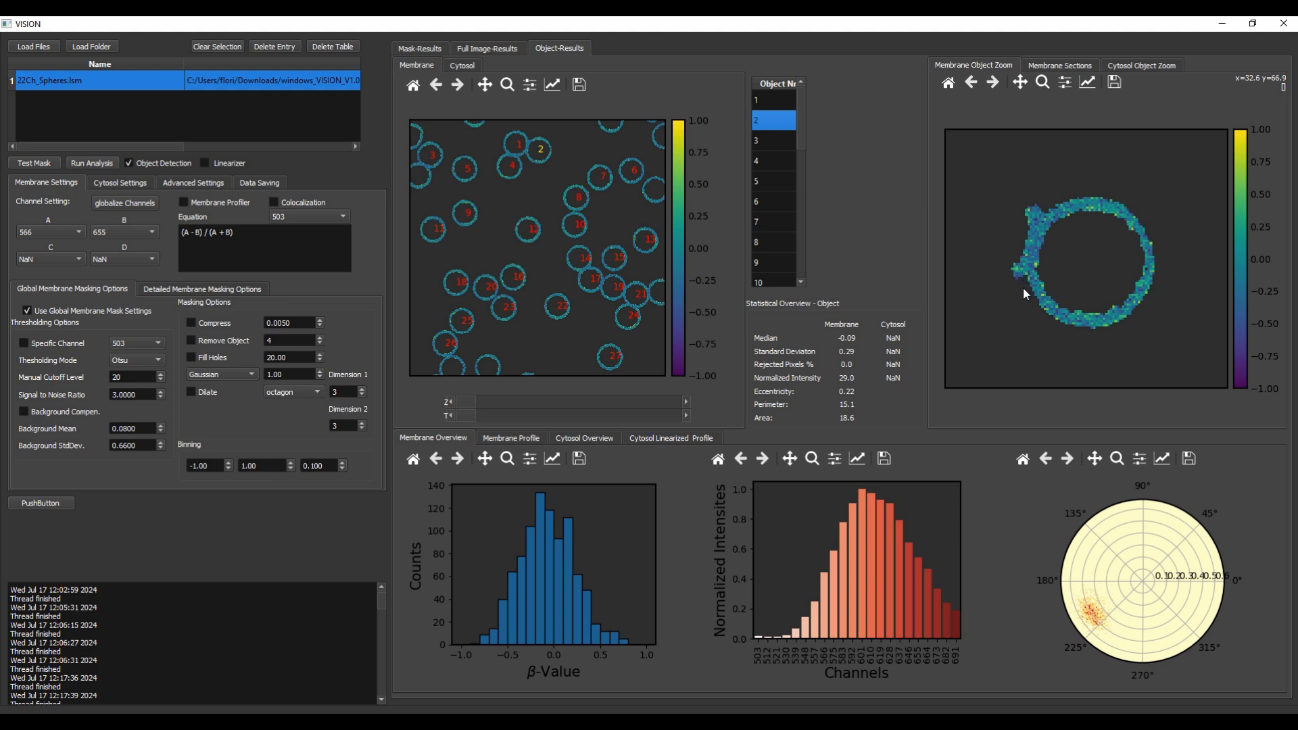
click(764, 223)
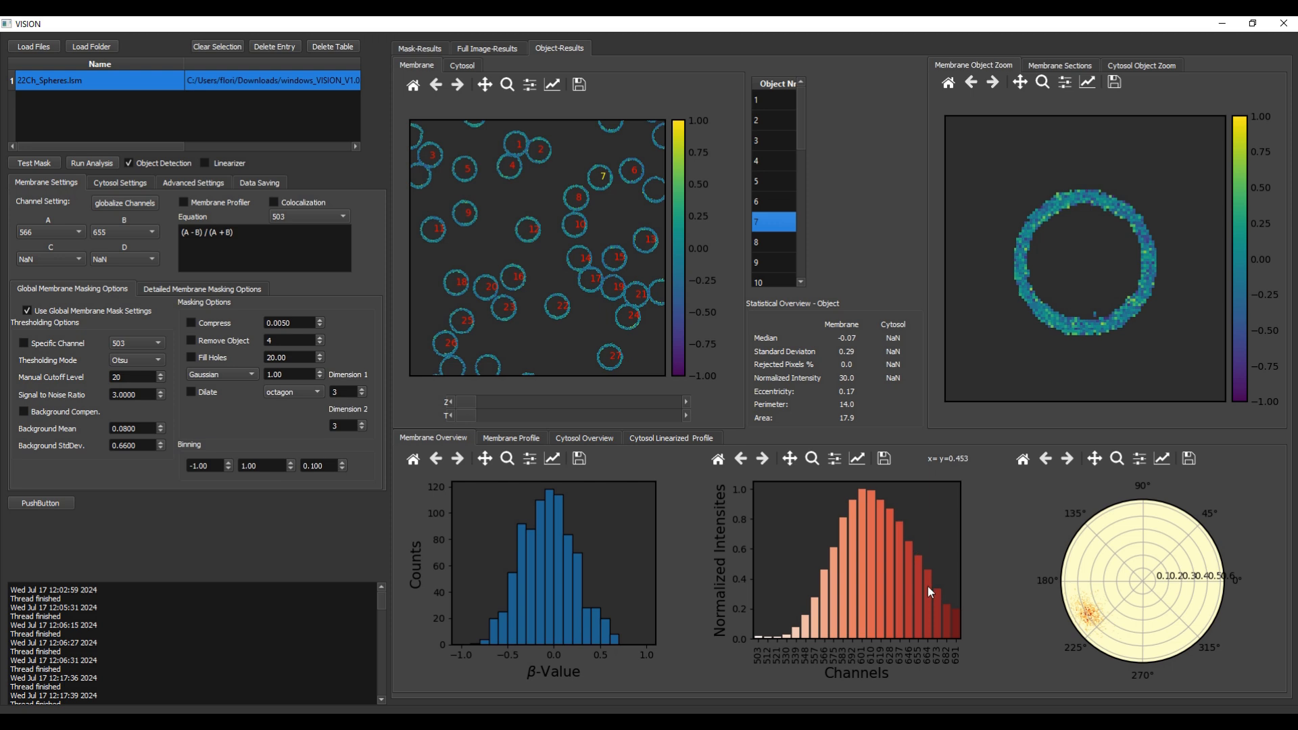
Look through the membrane overview, membrane profile, cytosol overview and cytosol linearized profile for object 7.
click(488, 436)
click(607, 438)
click(641, 437)
click(575, 440)
click(519, 440)
click(446, 439)
click(585, 438)
click(671, 436)
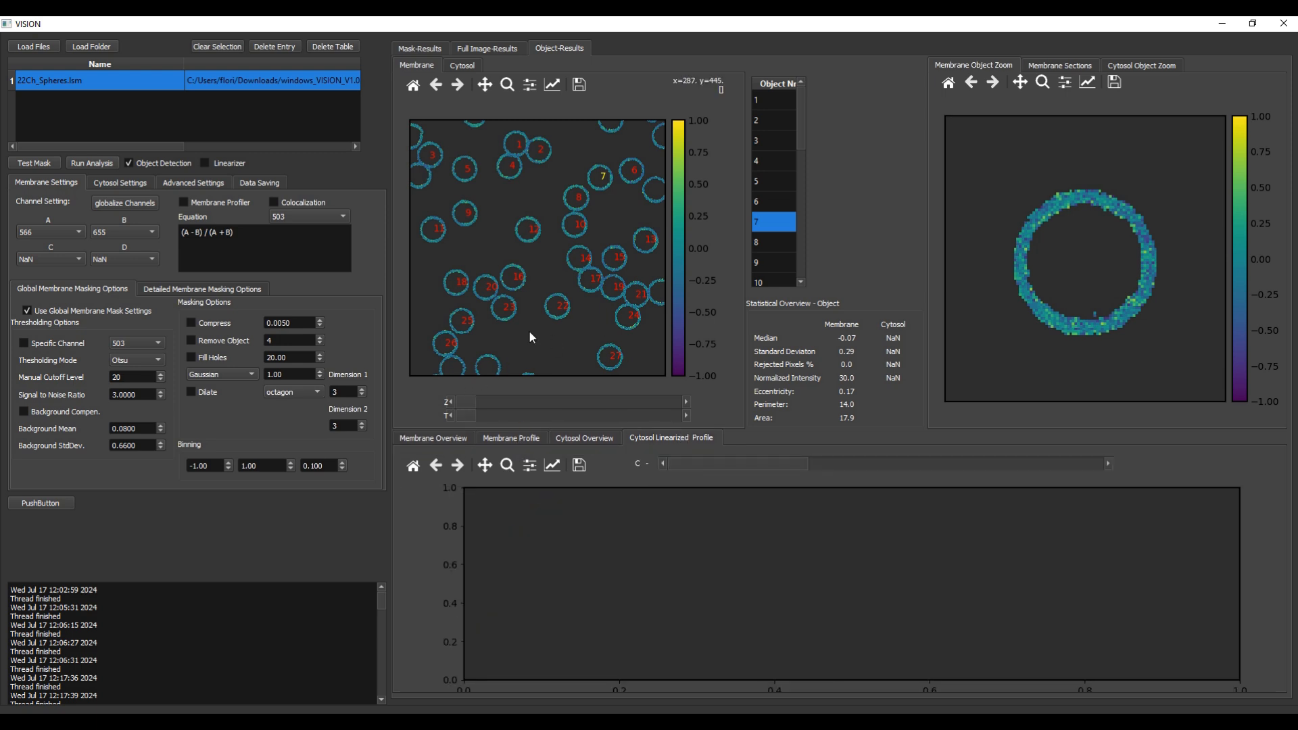
Enable the Linearizer and run the analysis with object detection.
click(205, 163)
click(83, 164)
Switch to the VISION_V1.0.2.exe console and review the per-object linearization log of the run.
mouse_move(711, 684)
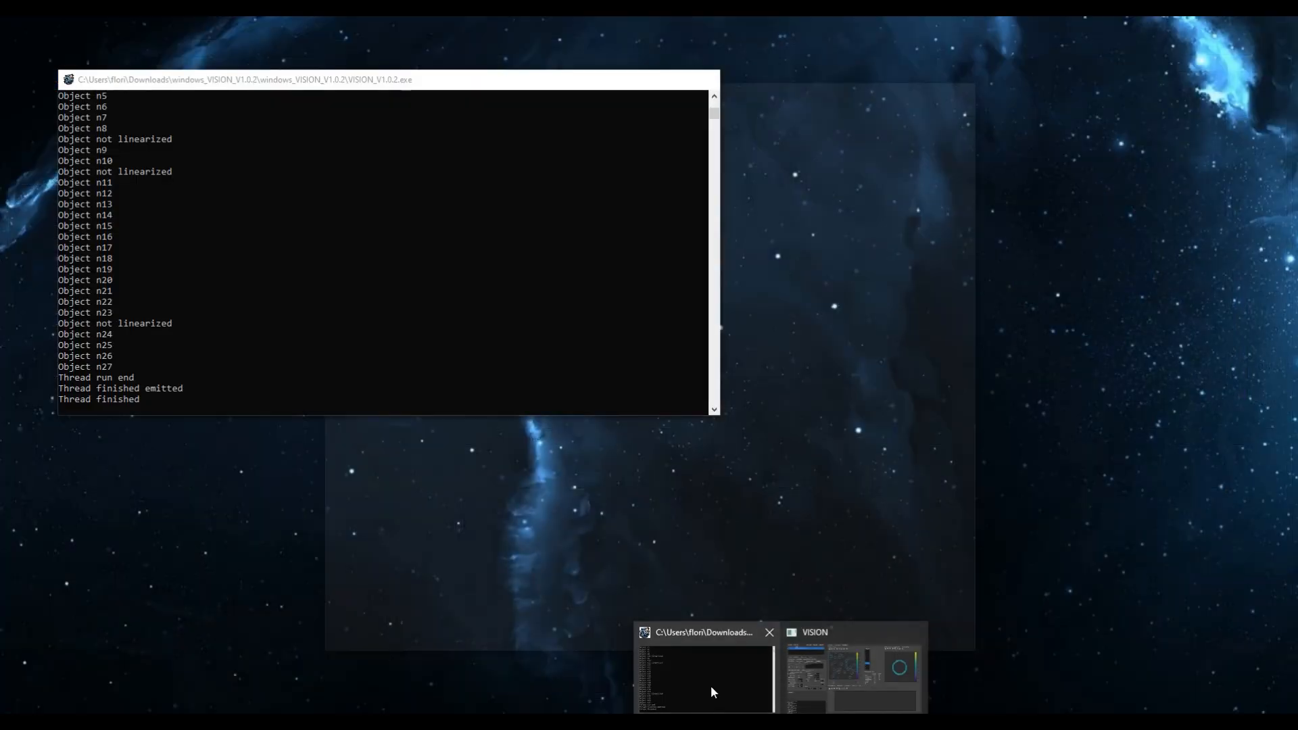
click(709, 692)
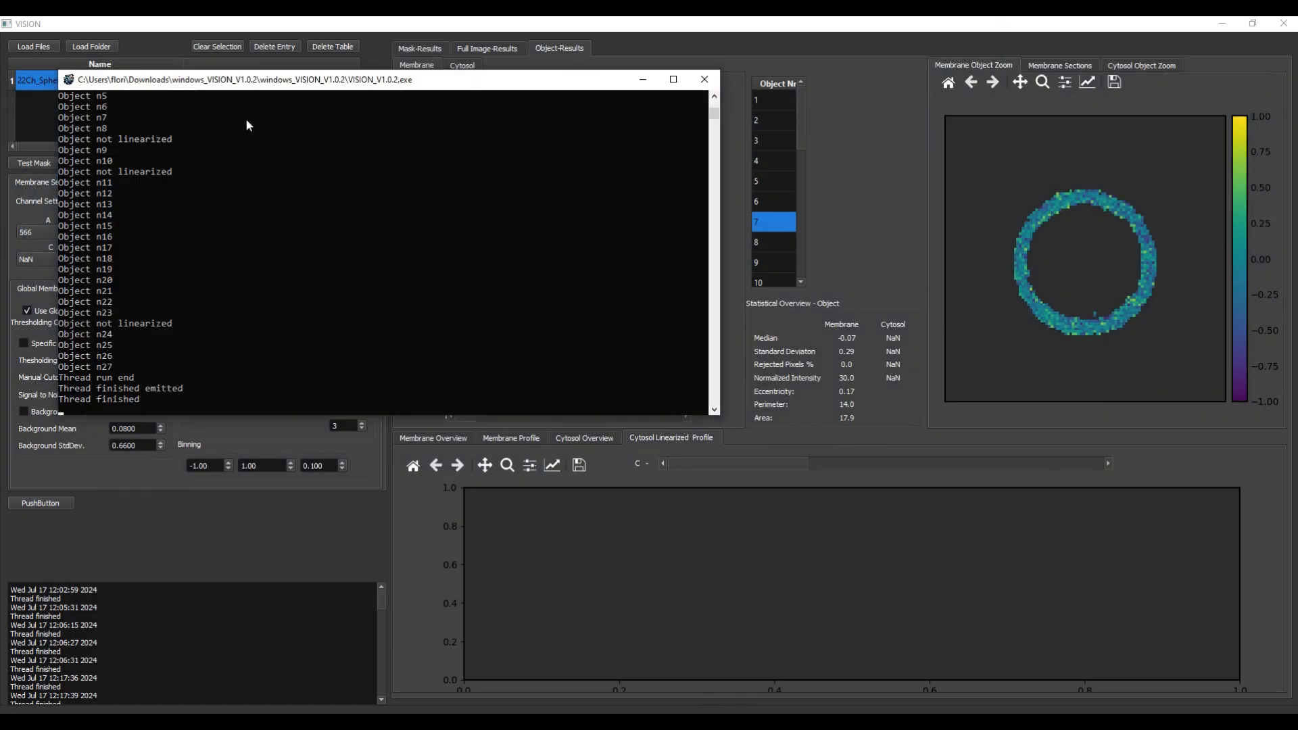
drag(282, 80, 360, 190)
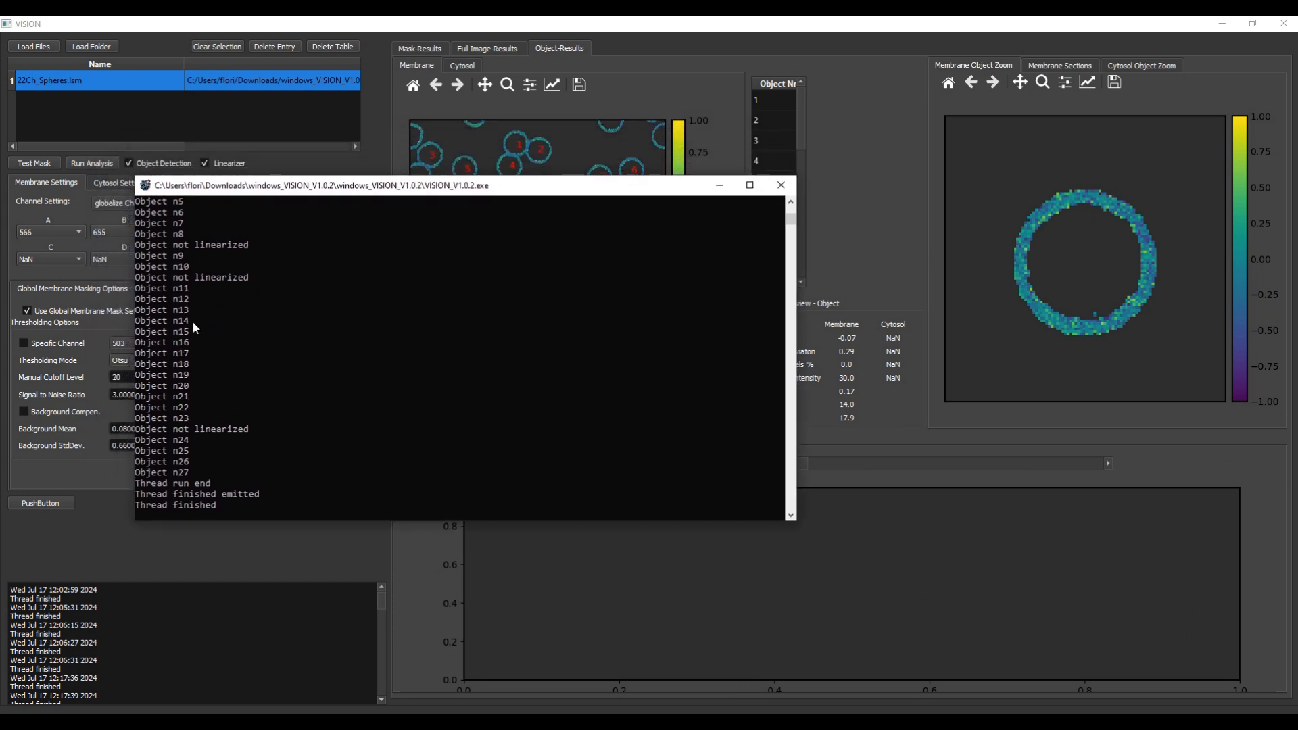
scroll(195, 405, up, 3)
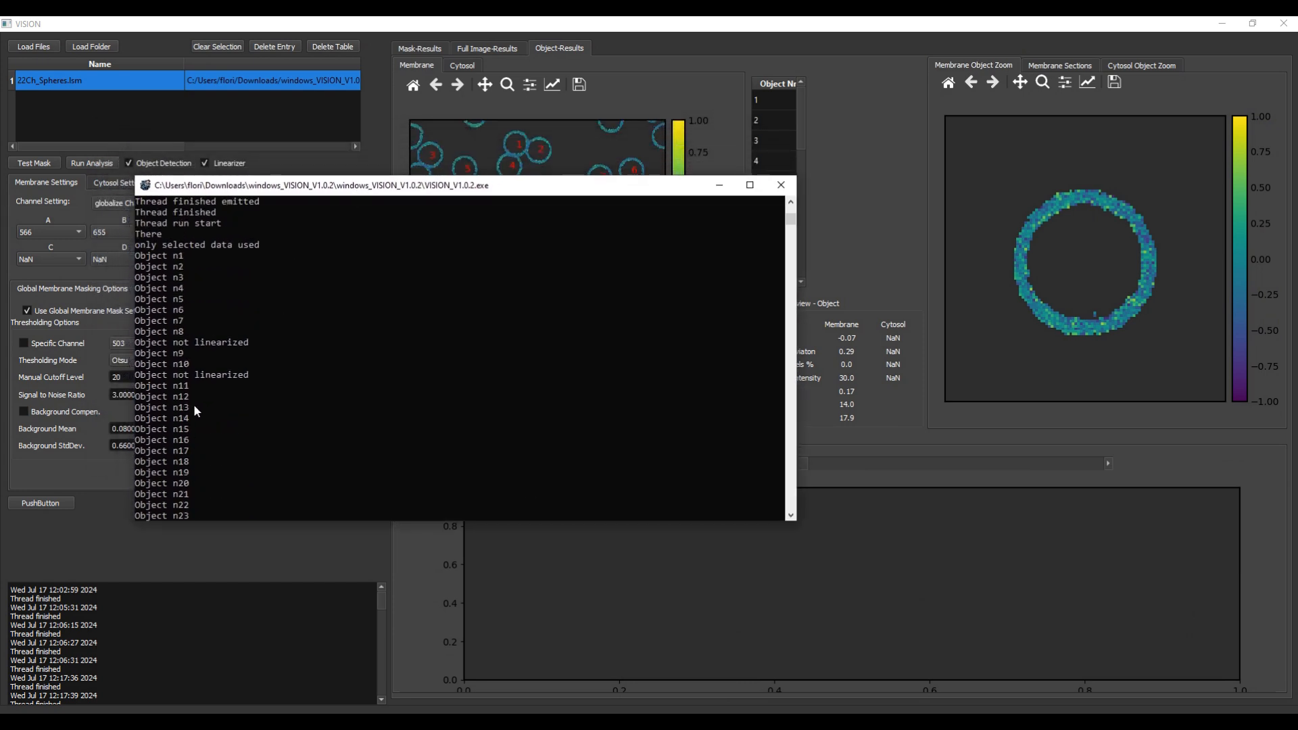
scroll(194, 404, up, 3)
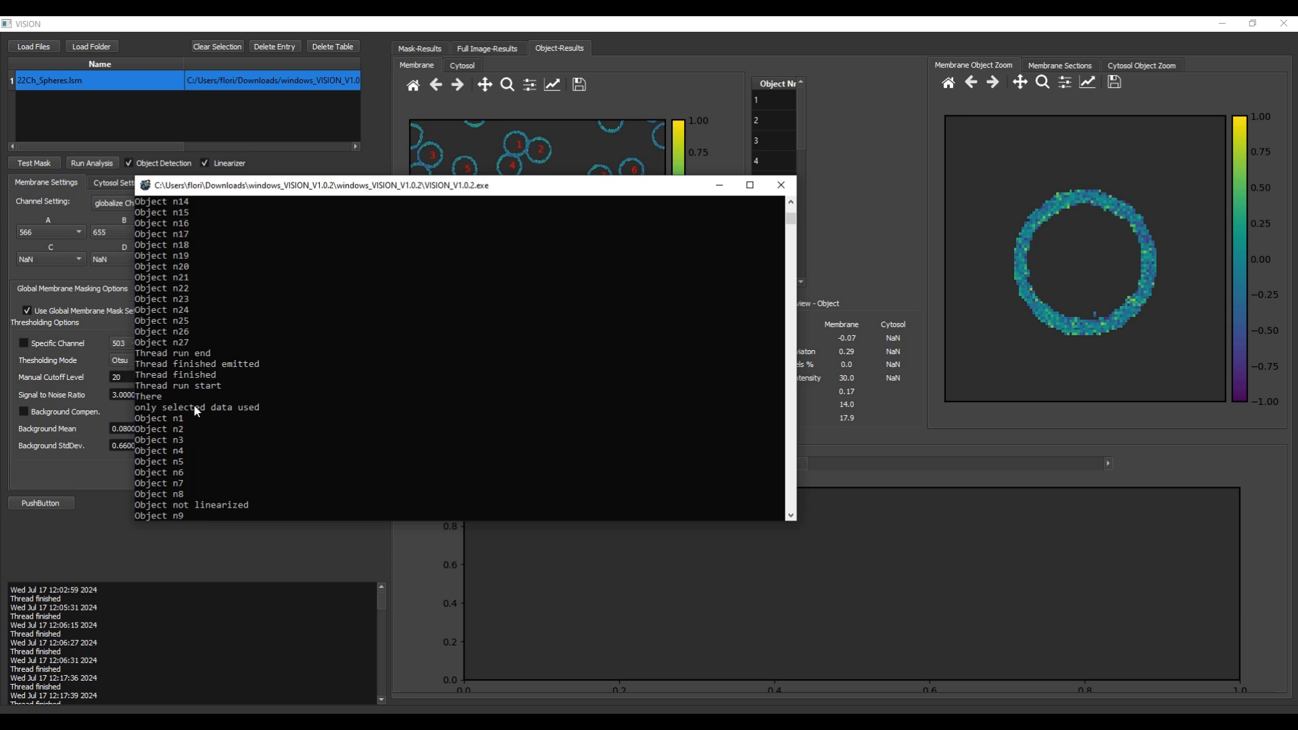
drag(295, 181, 668, 139)
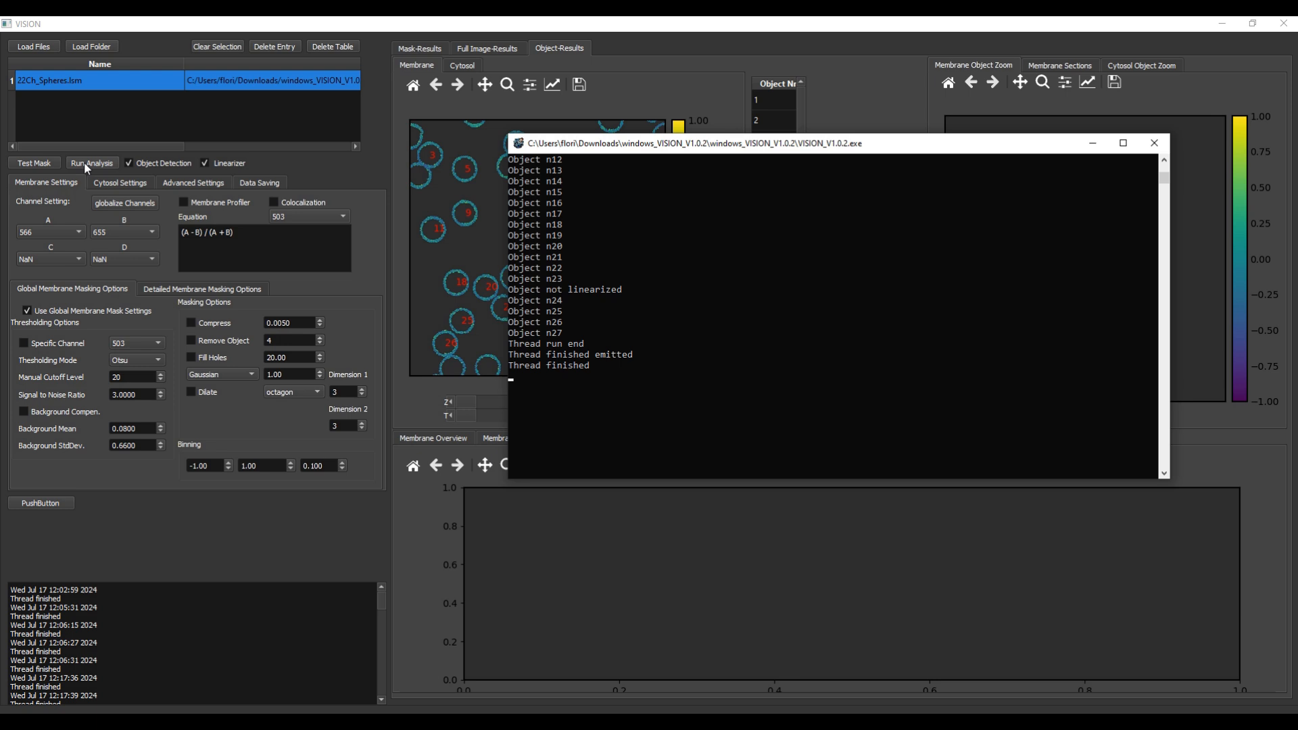
Run the analysis again and check its completion in the console and application logs.
click(84, 161)
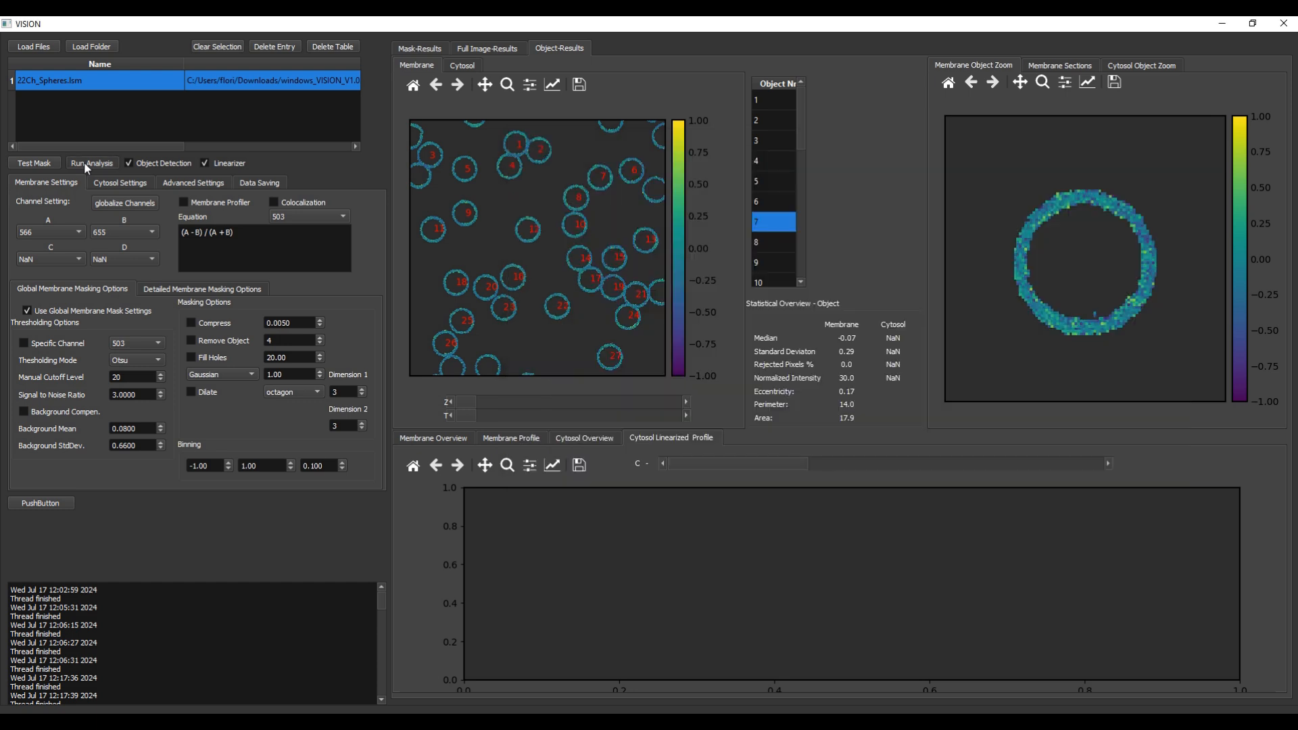
click(740, 697)
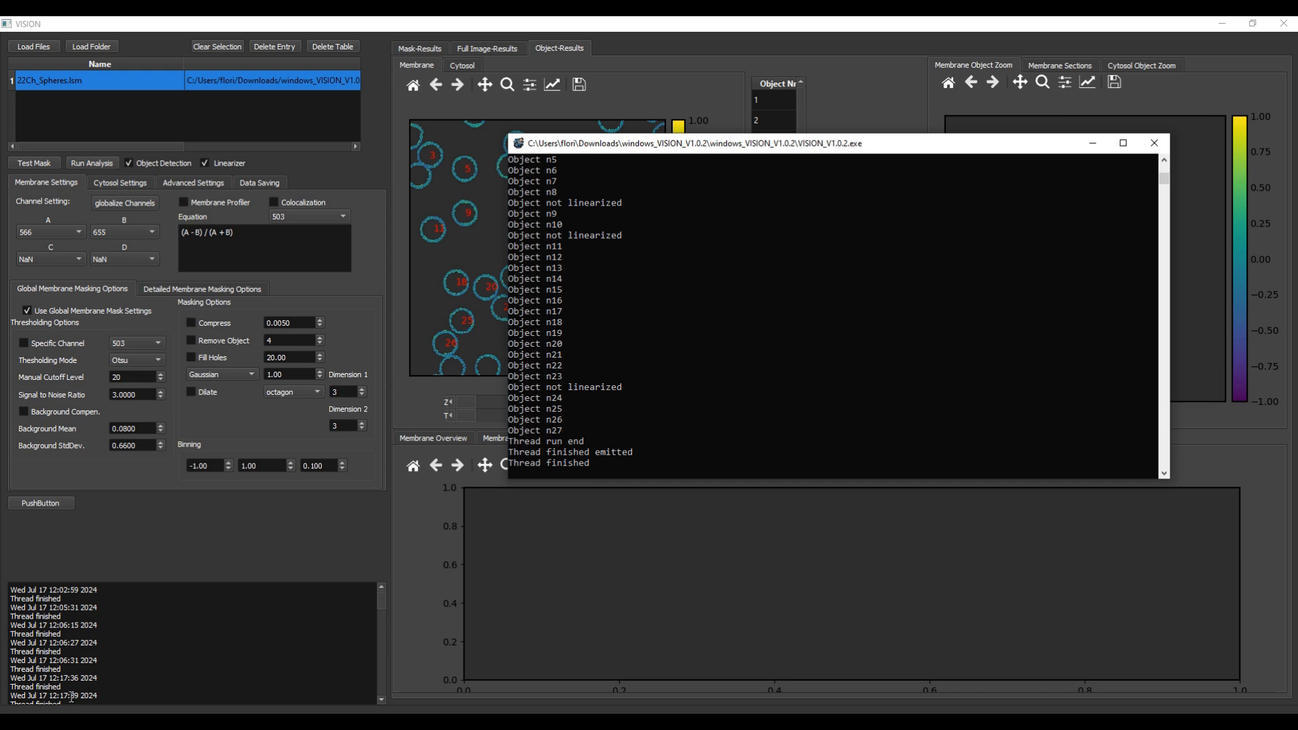
scroll(102, 669, down, 5)
scroll(27, 684, down, 5)
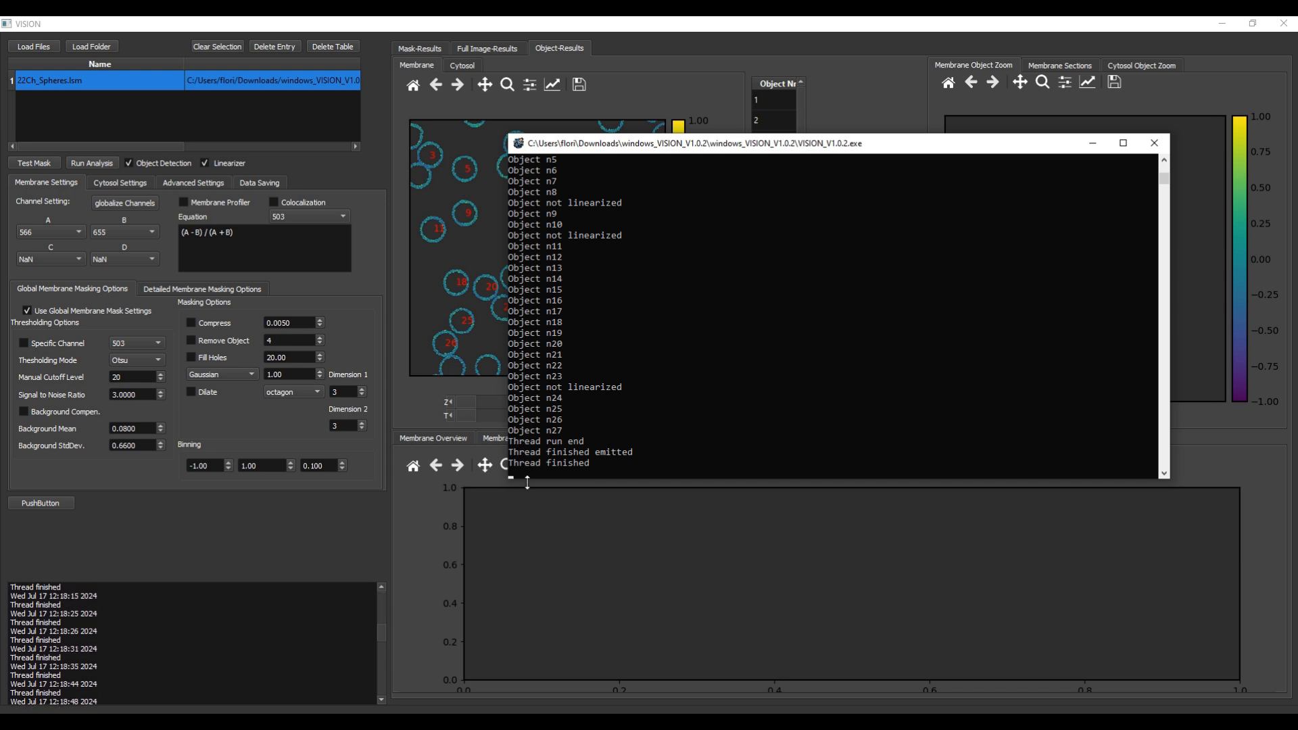
click(597, 464)
drag(590, 465, 508, 441)
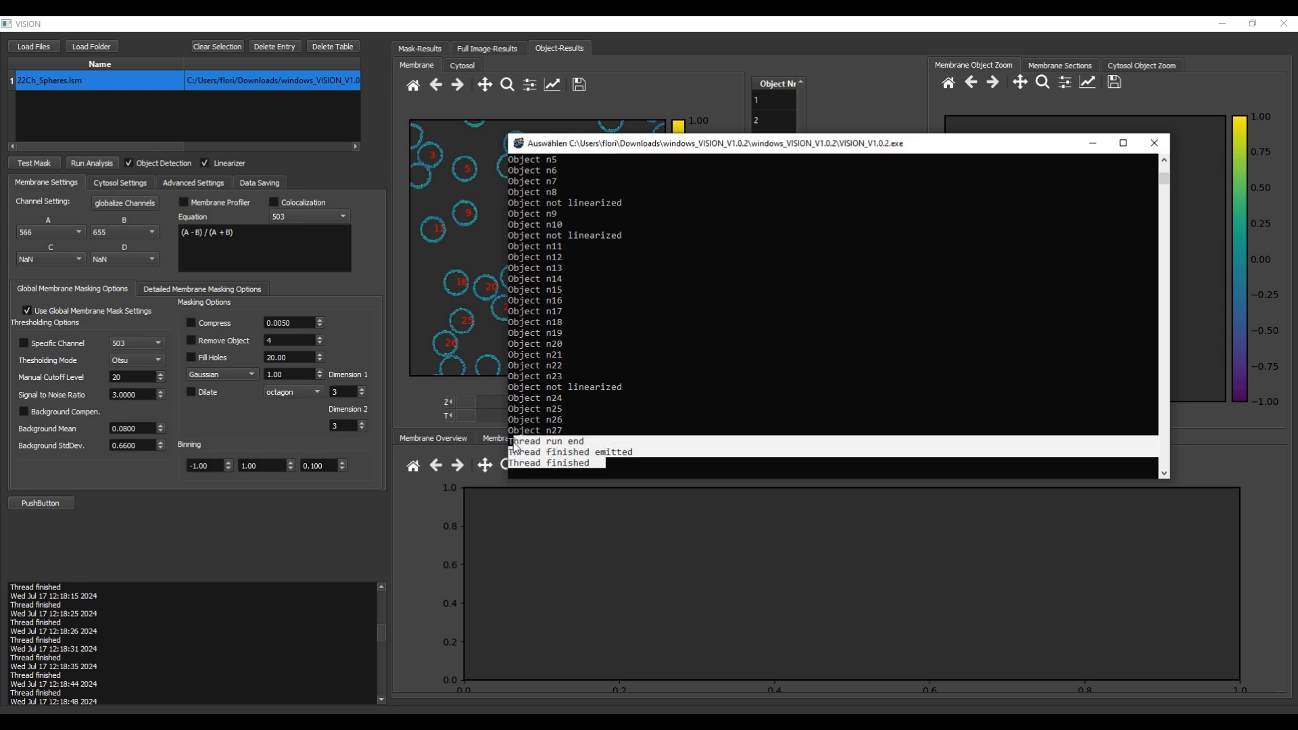
drag(840, 146, 427, 113)
click(897, 29)
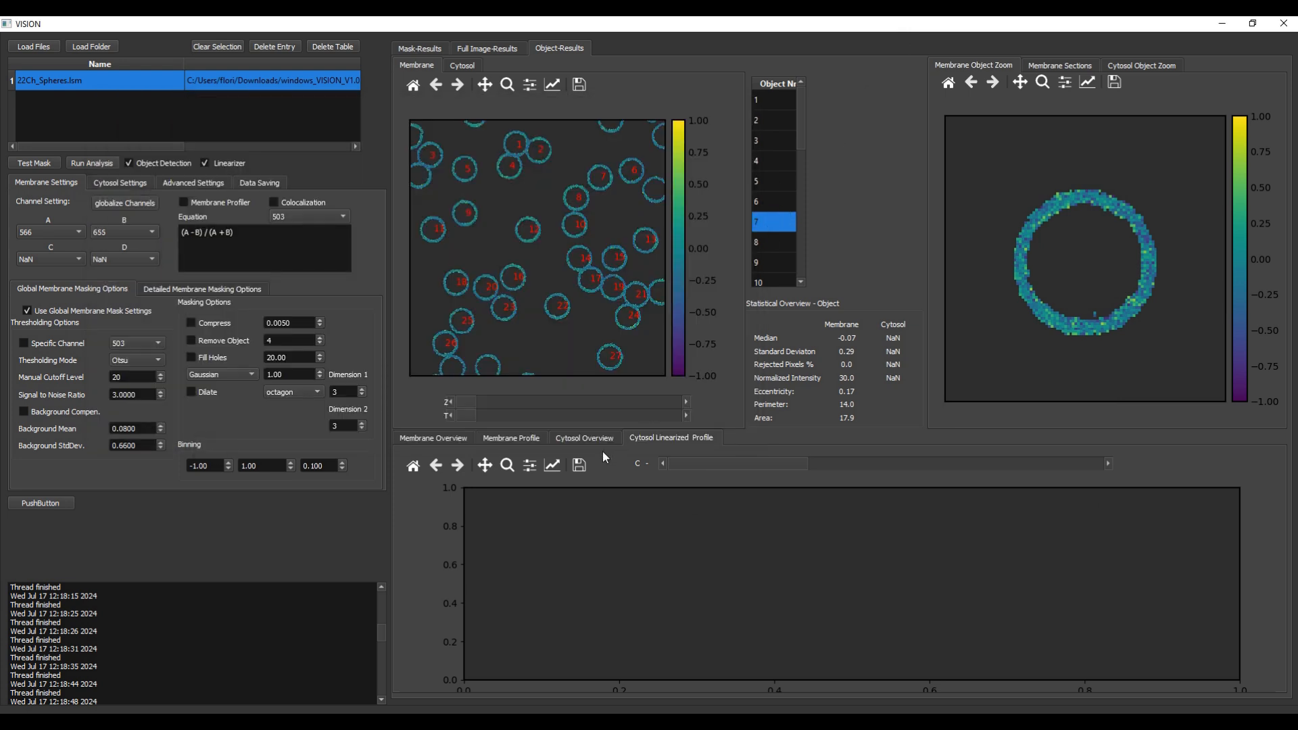
Examine the cytosol linearized profile of object 7 at channels 530 and 503, and that of object 6 at channel 503.
drag(707, 464, 749, 465)
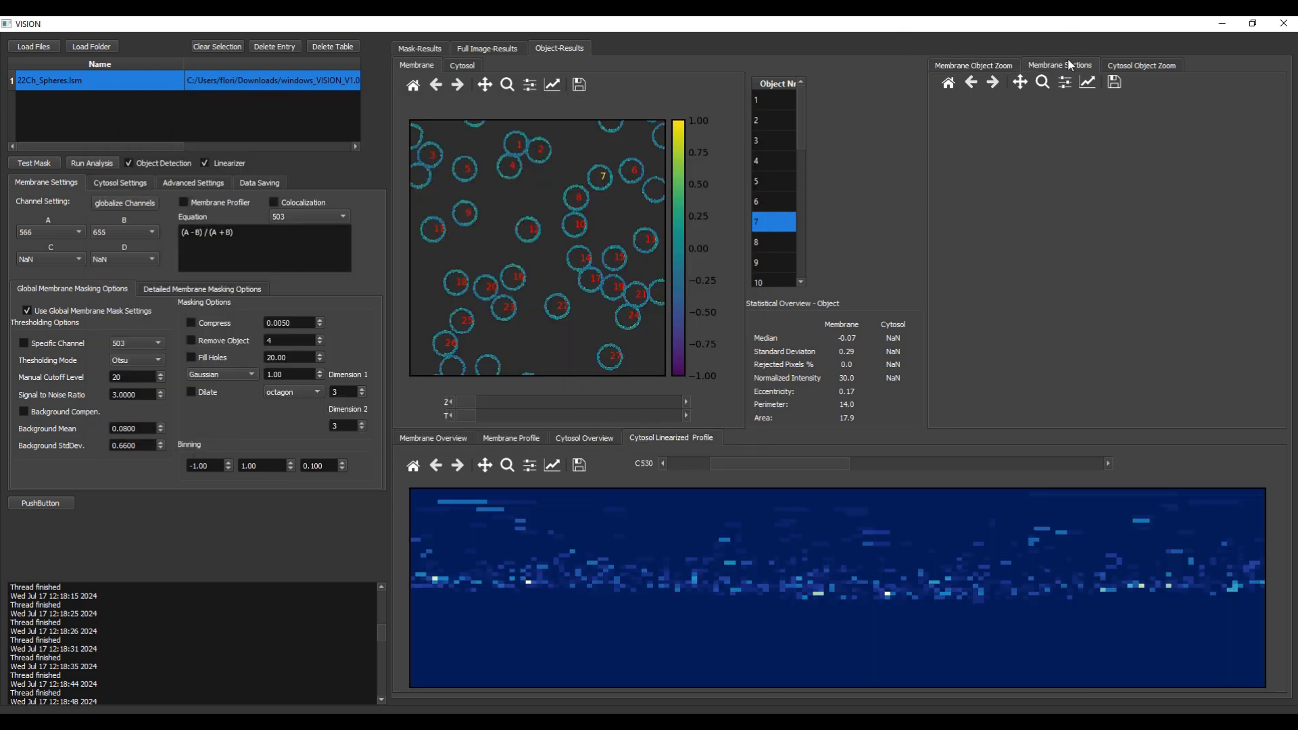
click(970, 66)
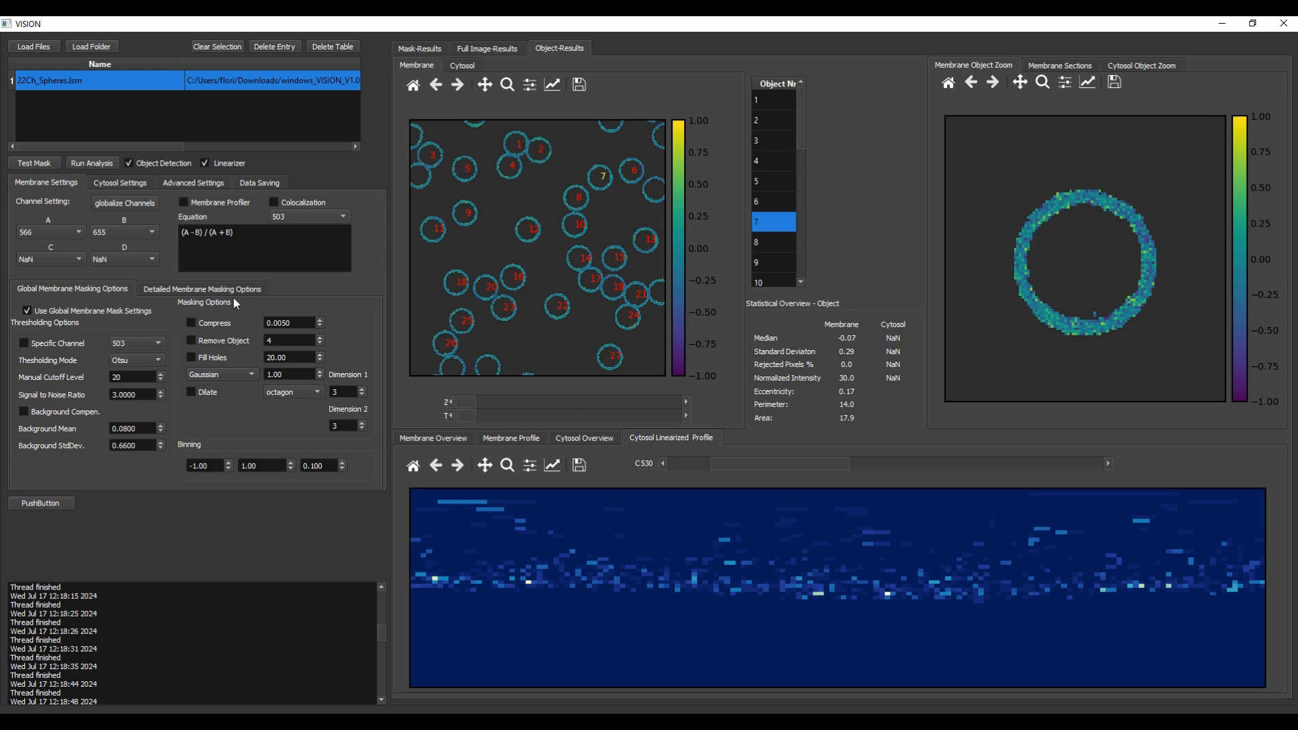
drag(810, 463, 714, 459)
click(765, 222)
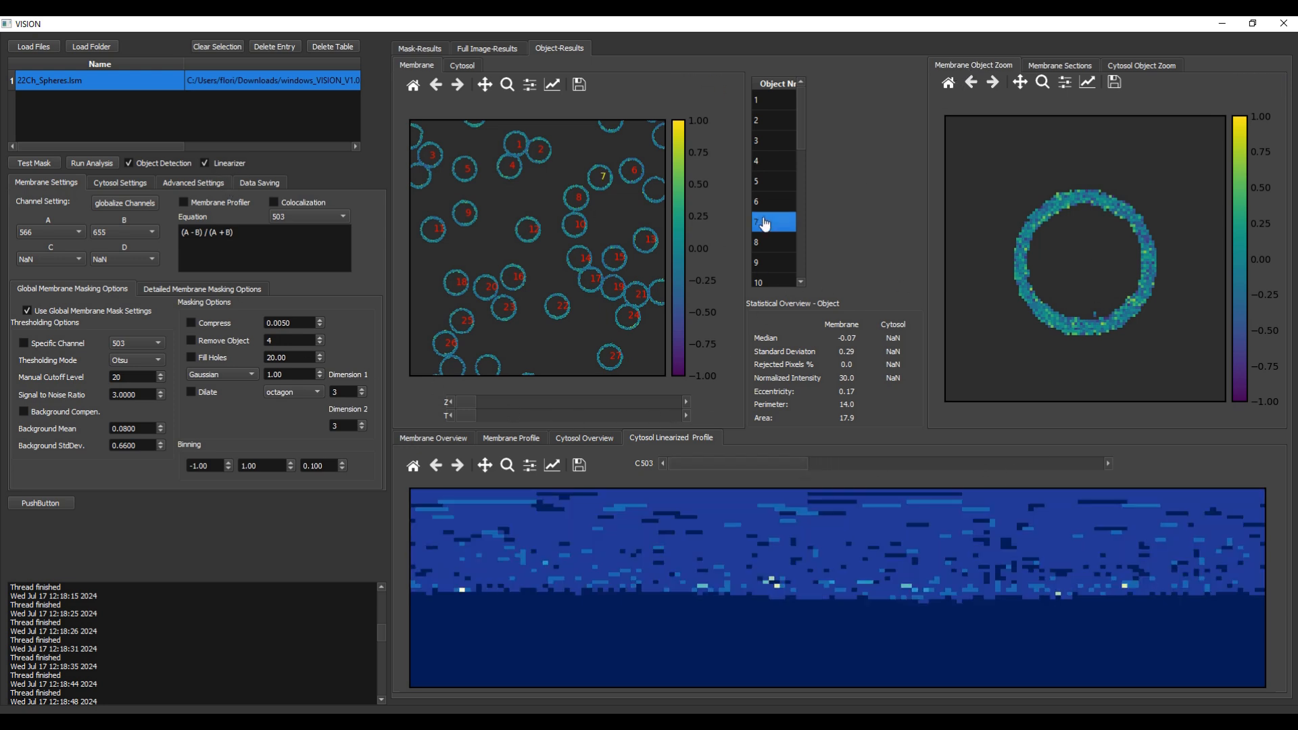
key(Up)
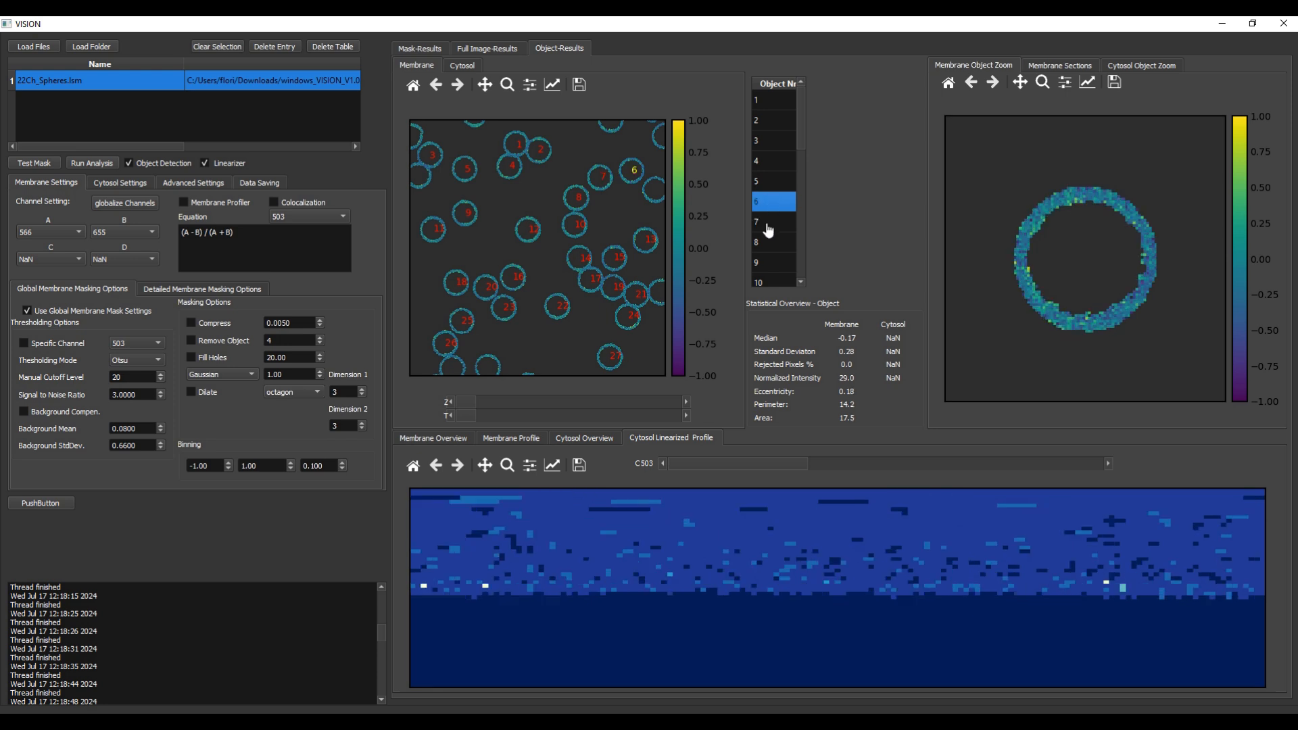
Examine object 7 close up in the membrane object map and its cytosol linearized profile at channels 530, 583 and 601.
click(763, 225)
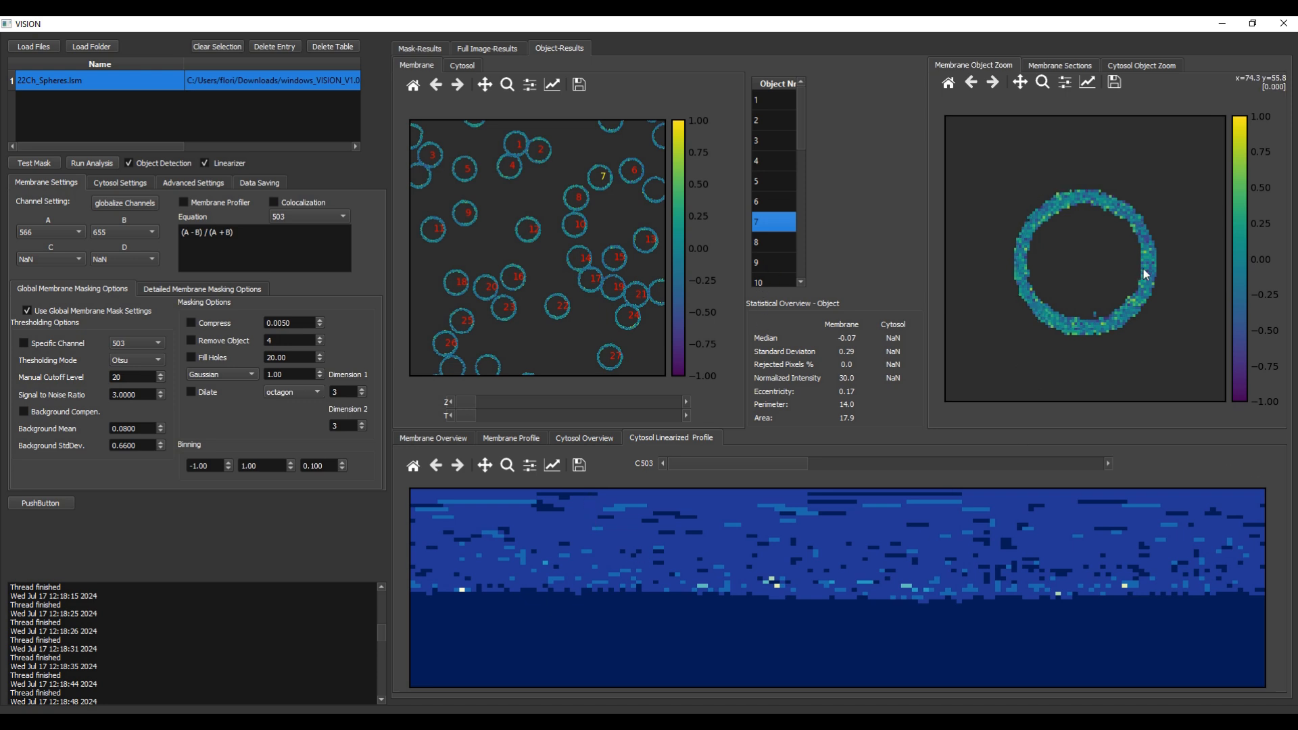
click(508, 84)
drag(571, 141, 640, 212)
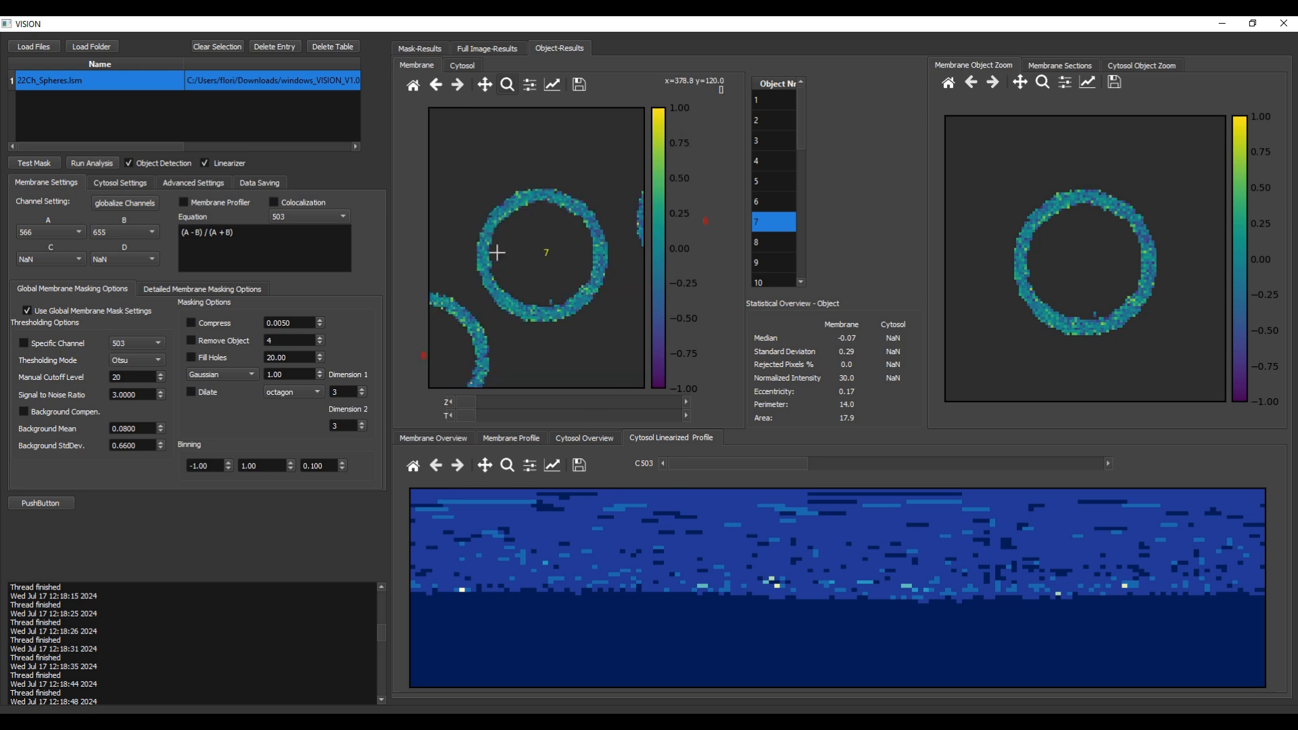
click(1109, 463)
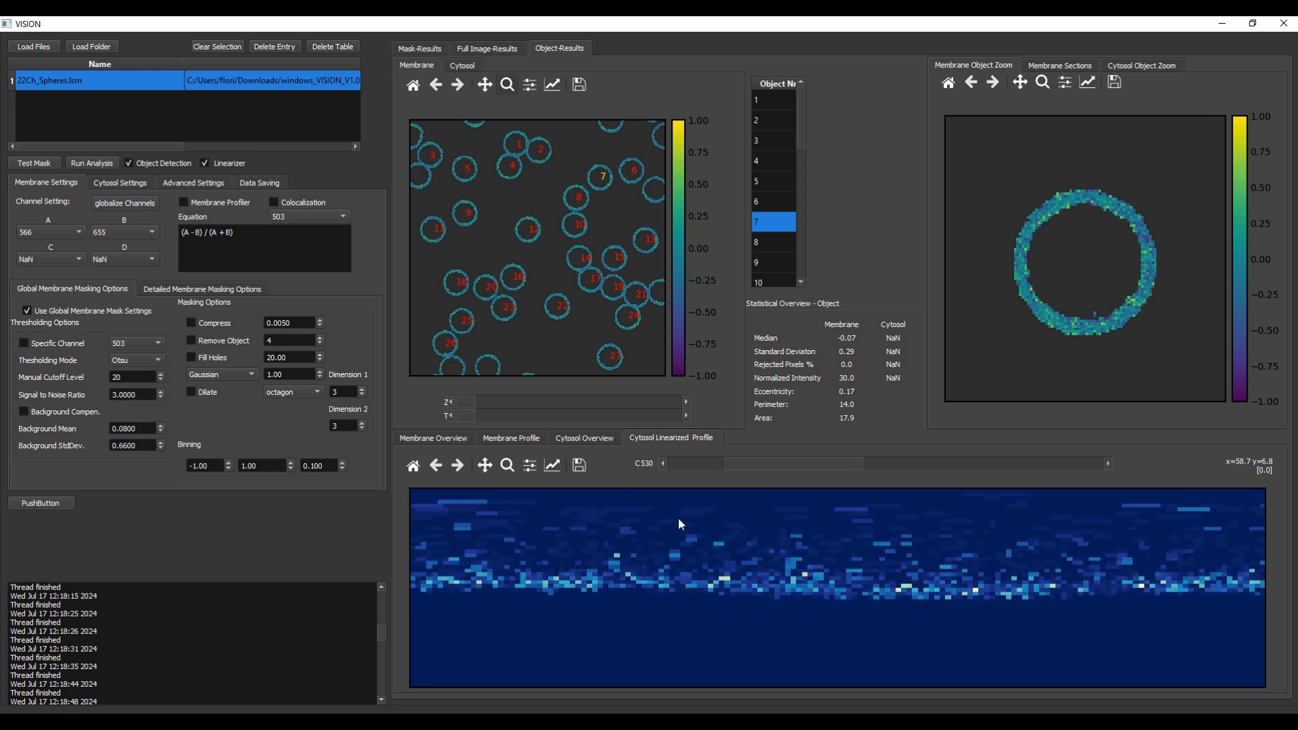
drag(781, 466, 849, 468)
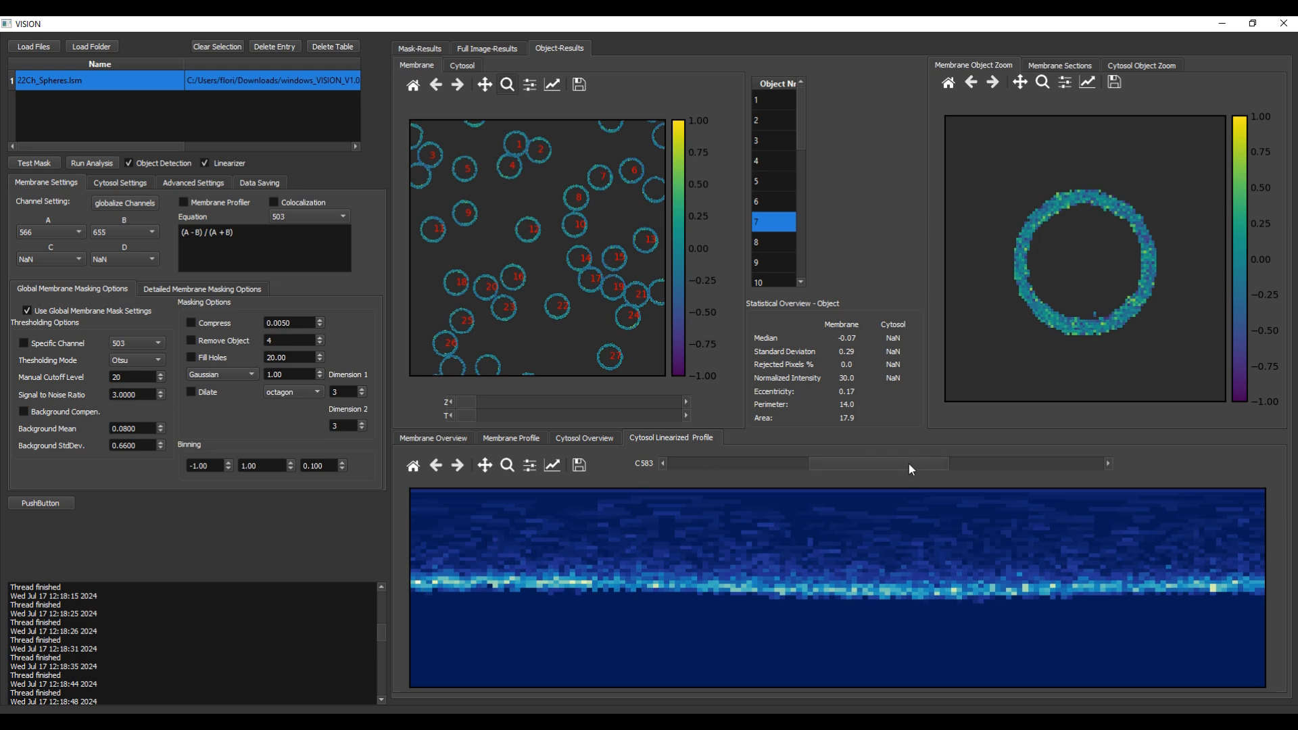
click(1109, 463)
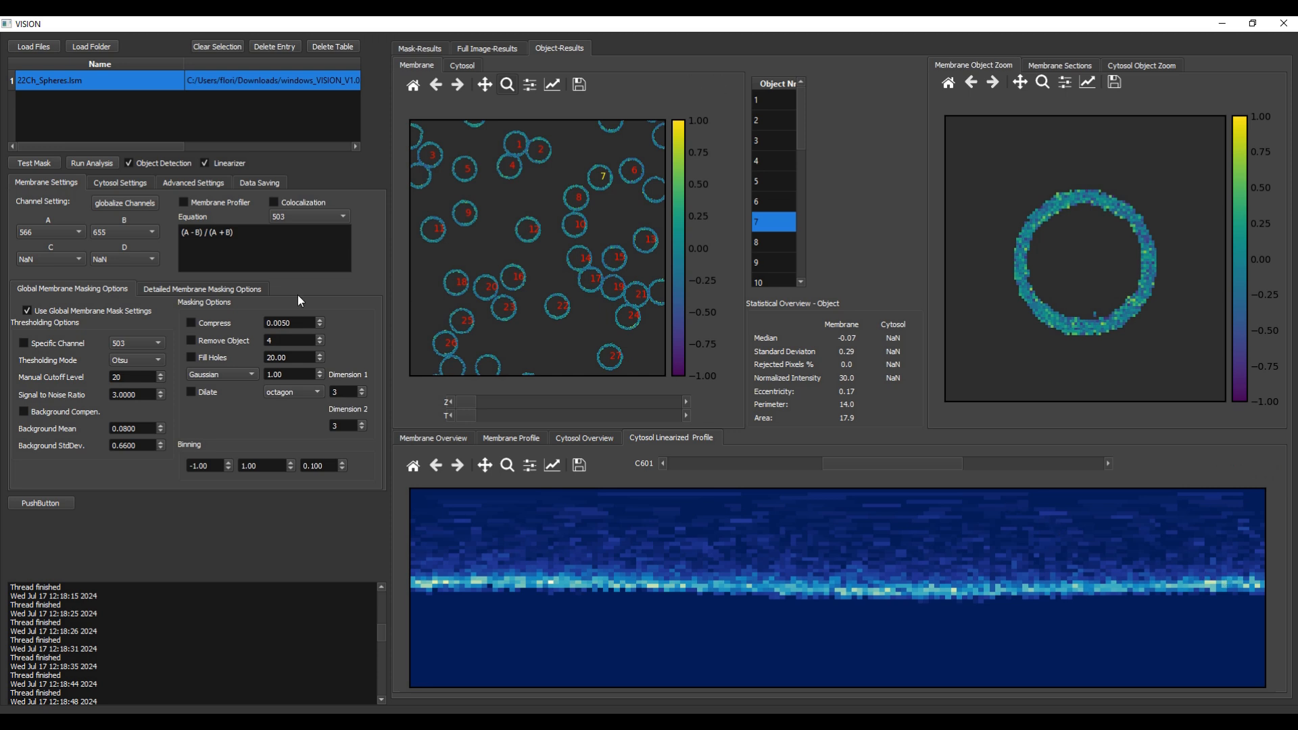
Enable the Membrane Profiler and run the analysis with object detection and the Linearizer.
mouse_move(215, 205)
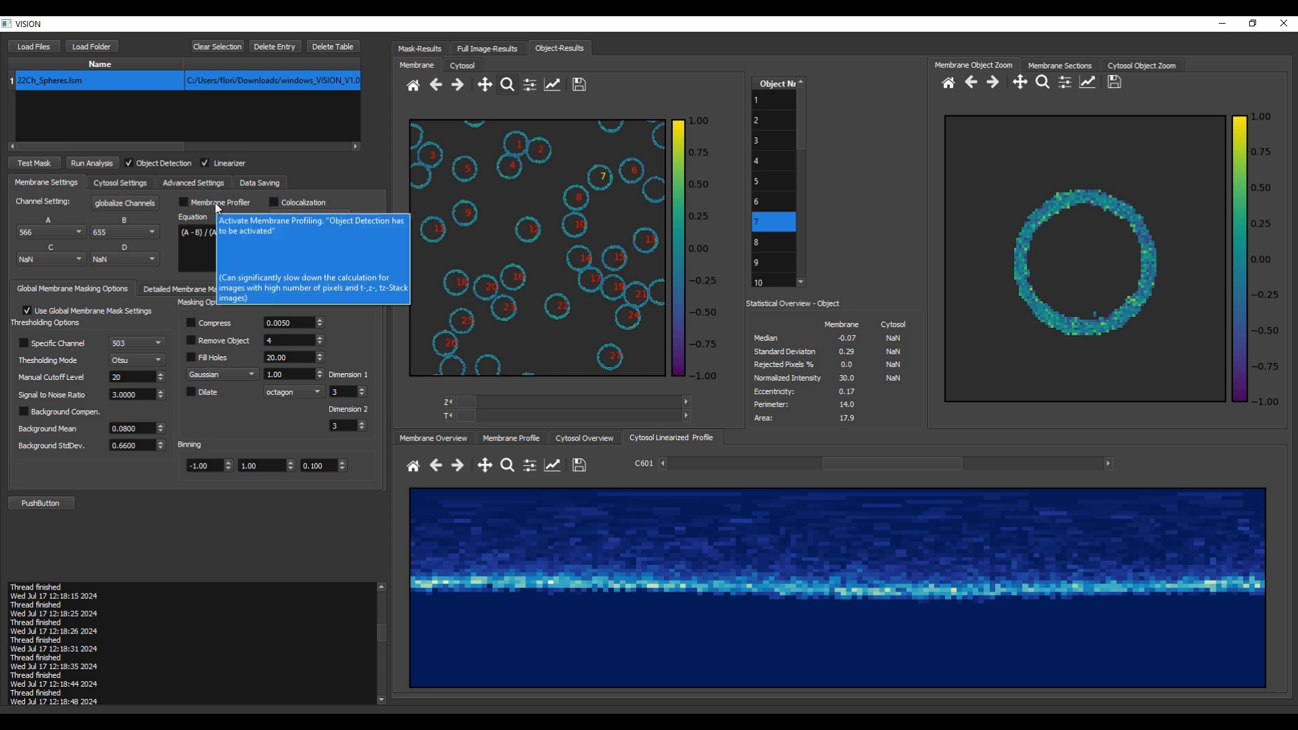
click(217, 205)
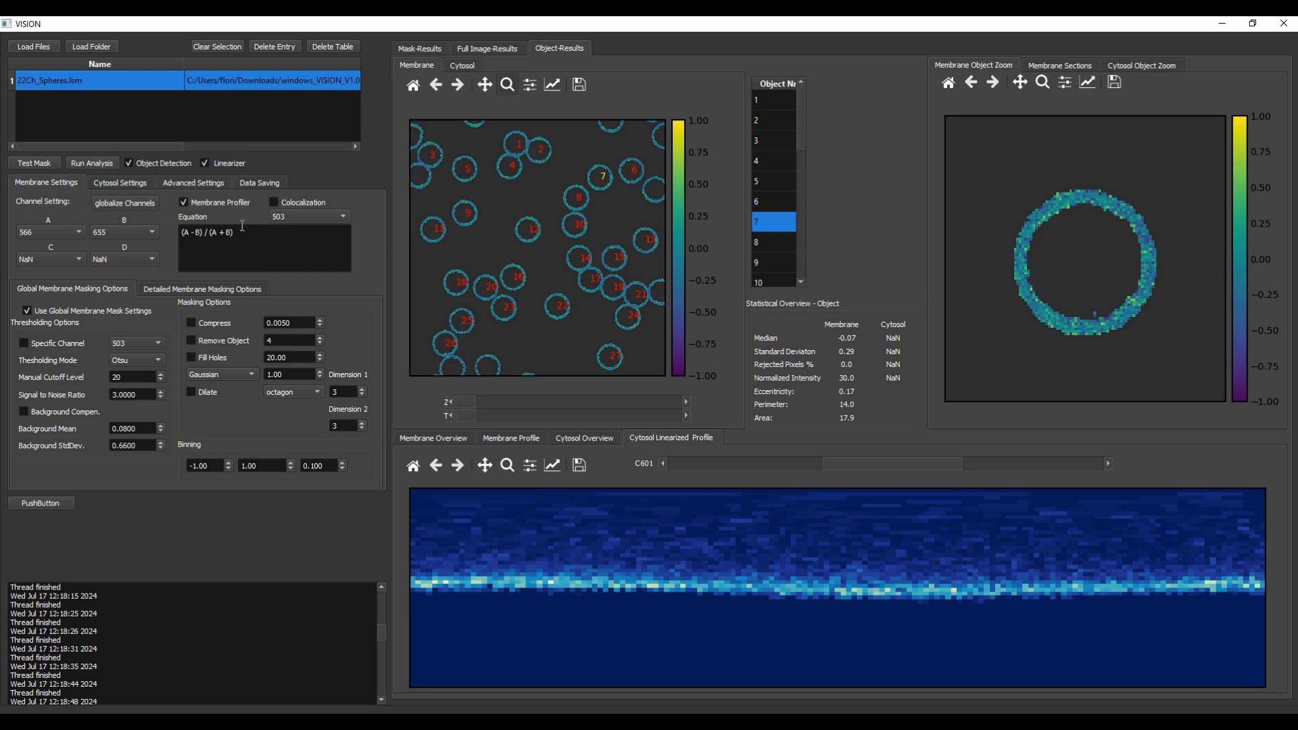
click(110, 164)
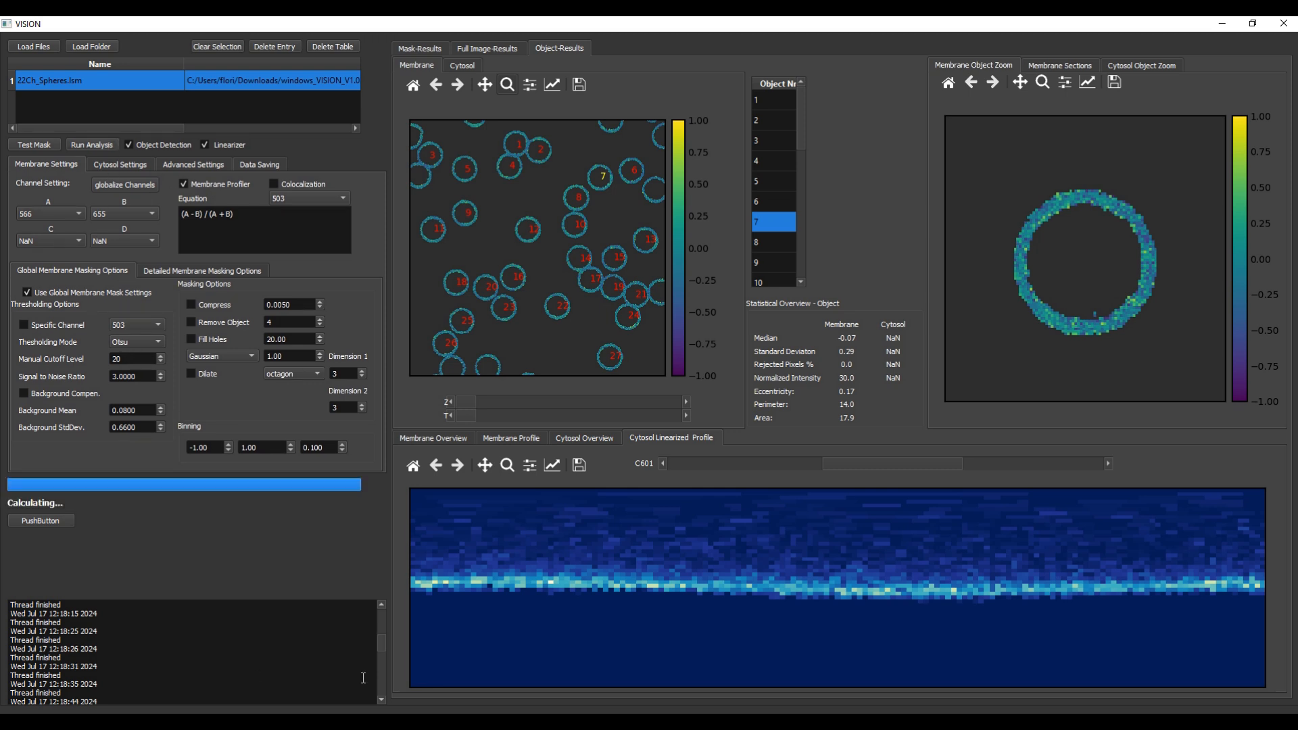
Switch to the VISION_V1.0.2.exe console, resume its paused output and review the per-object membrane profiling log.
click(743, 696)
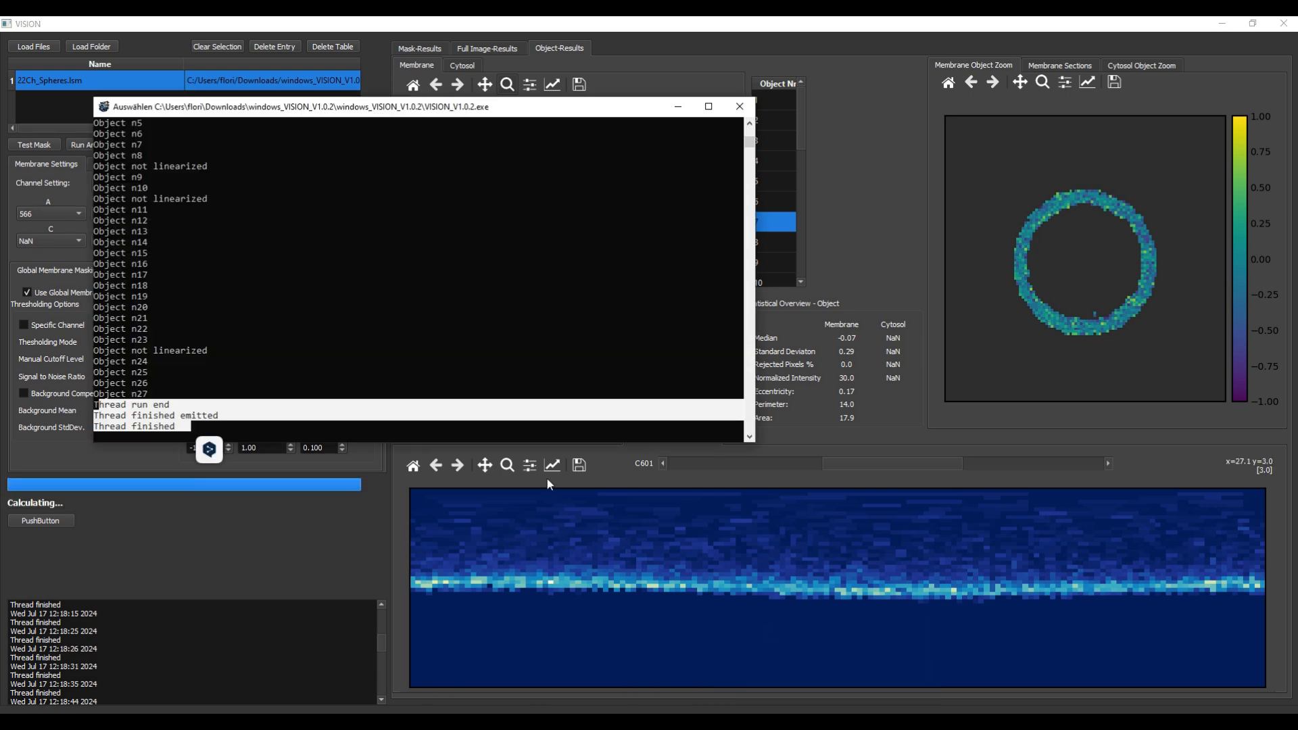
scroll(330, 318, down, 1)
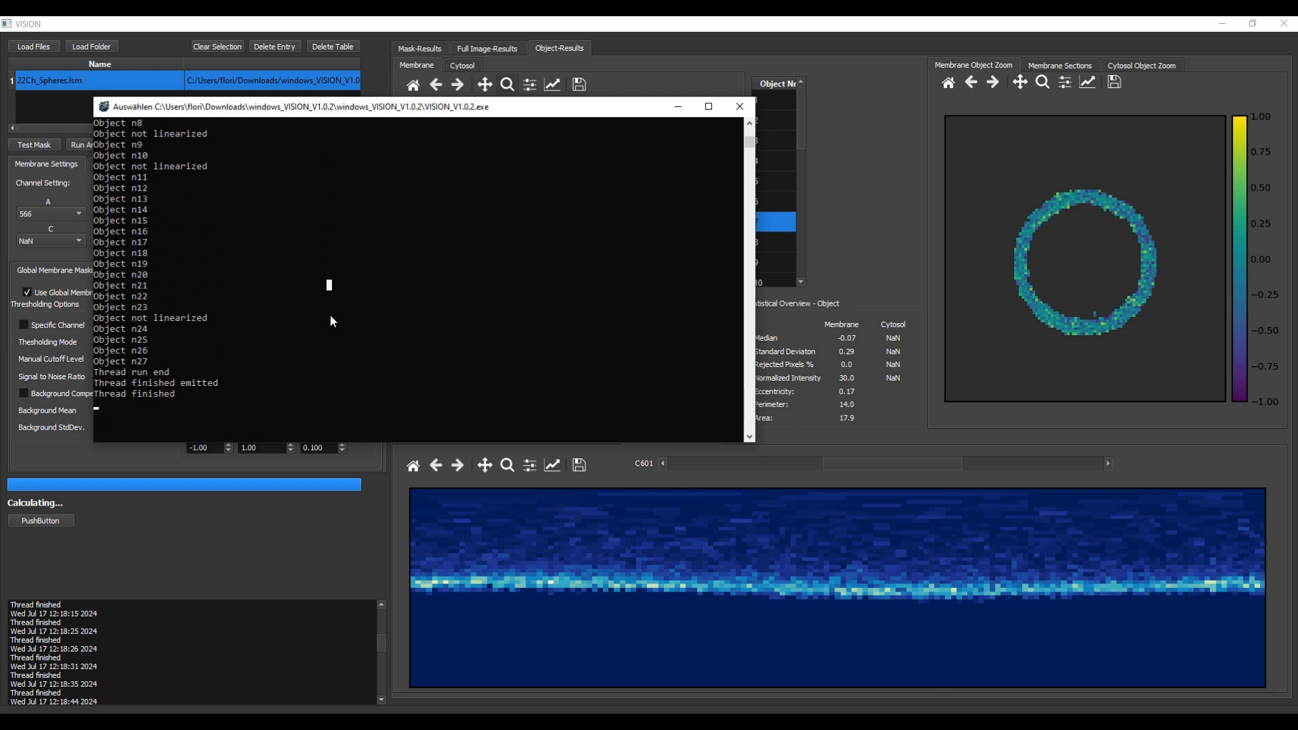
drag(451, 108, 539, 102)
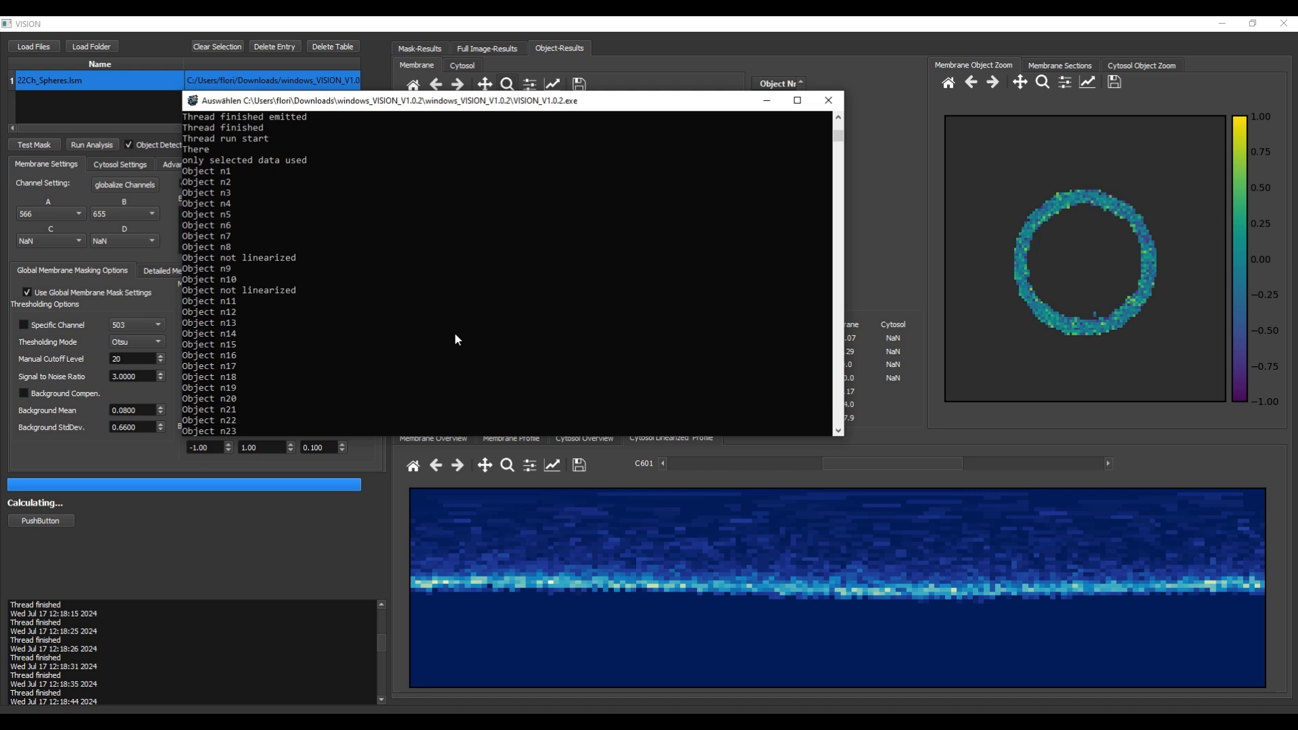
key(Return)
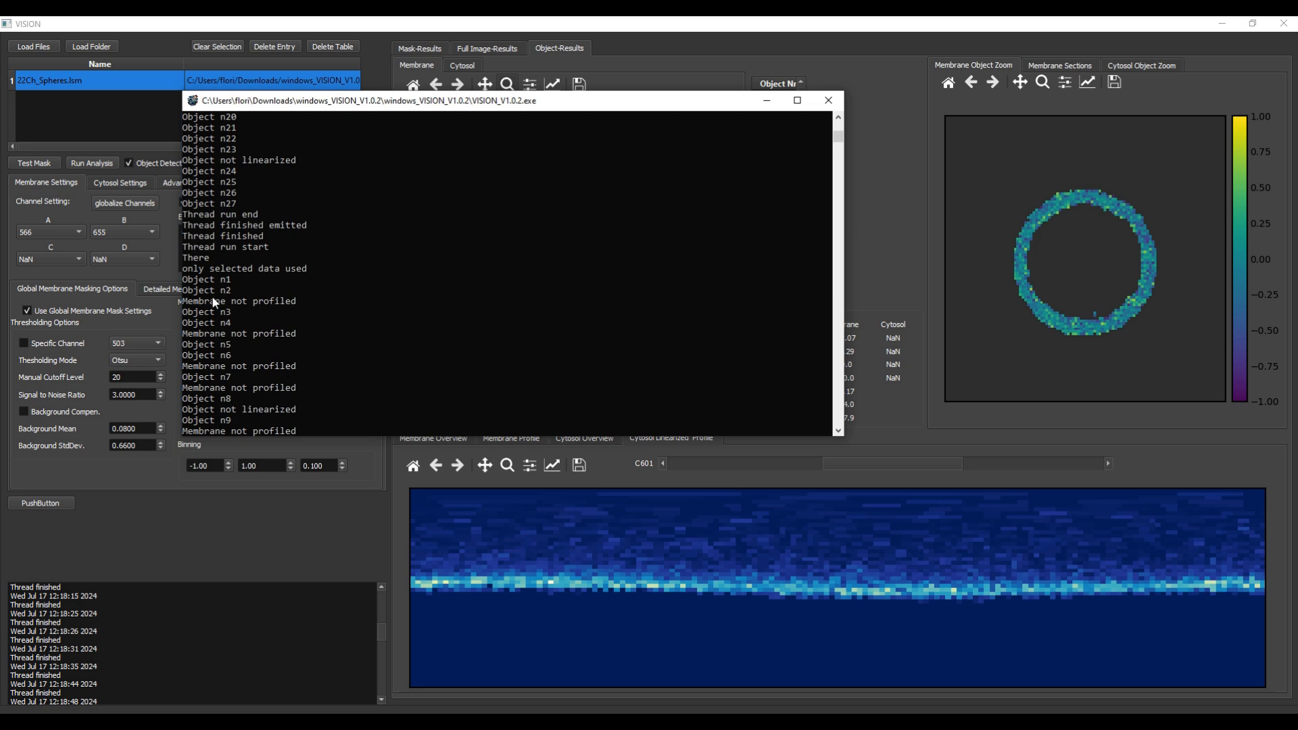
drag(551, 104, 546, 105)
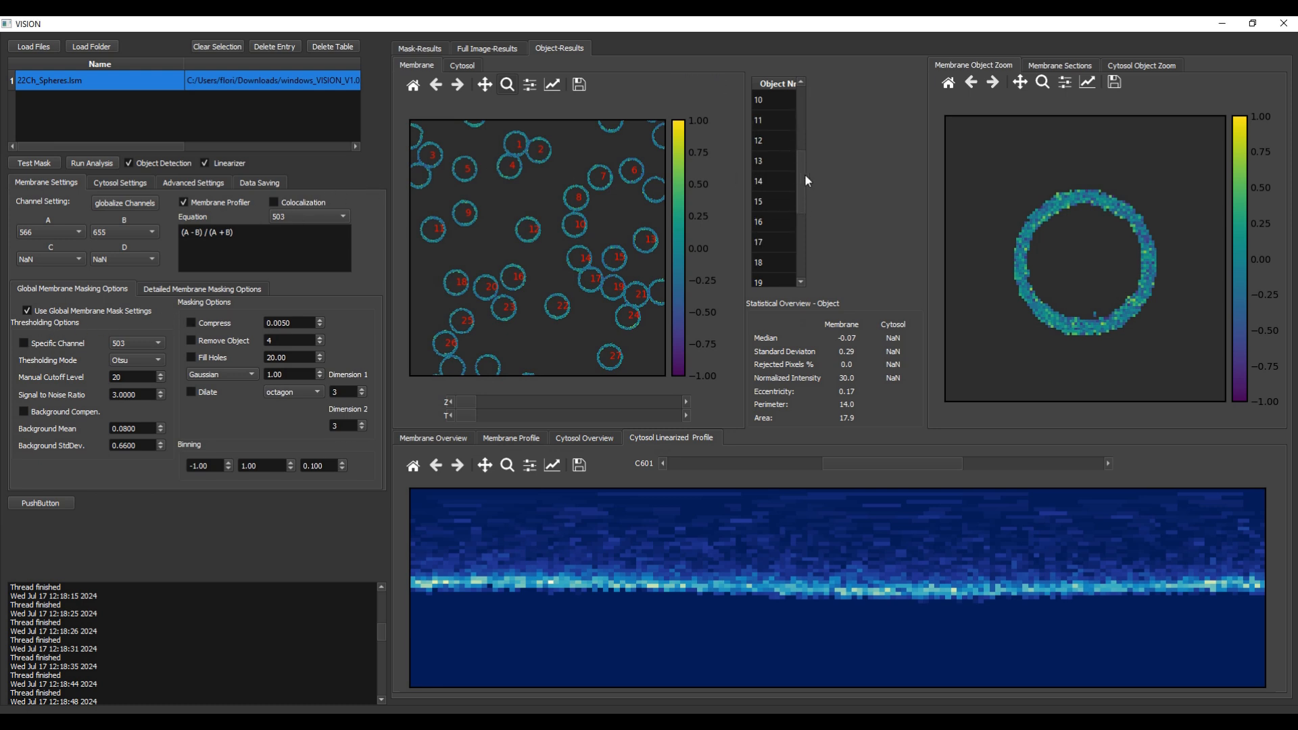
Examine the membrane profile and membrane sections of objects 2 and 1, comparing object 1's sections with its membrane zoom.
click(776, 125)
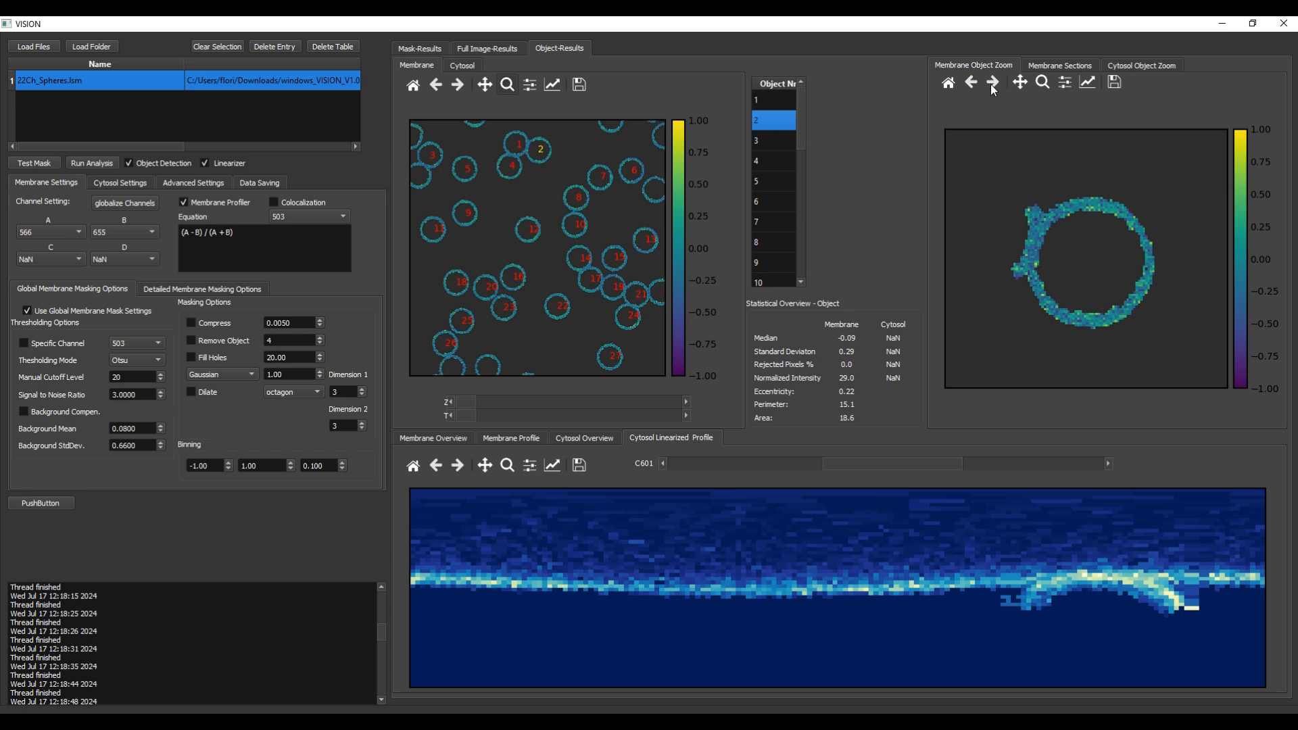
click(1074, 67)
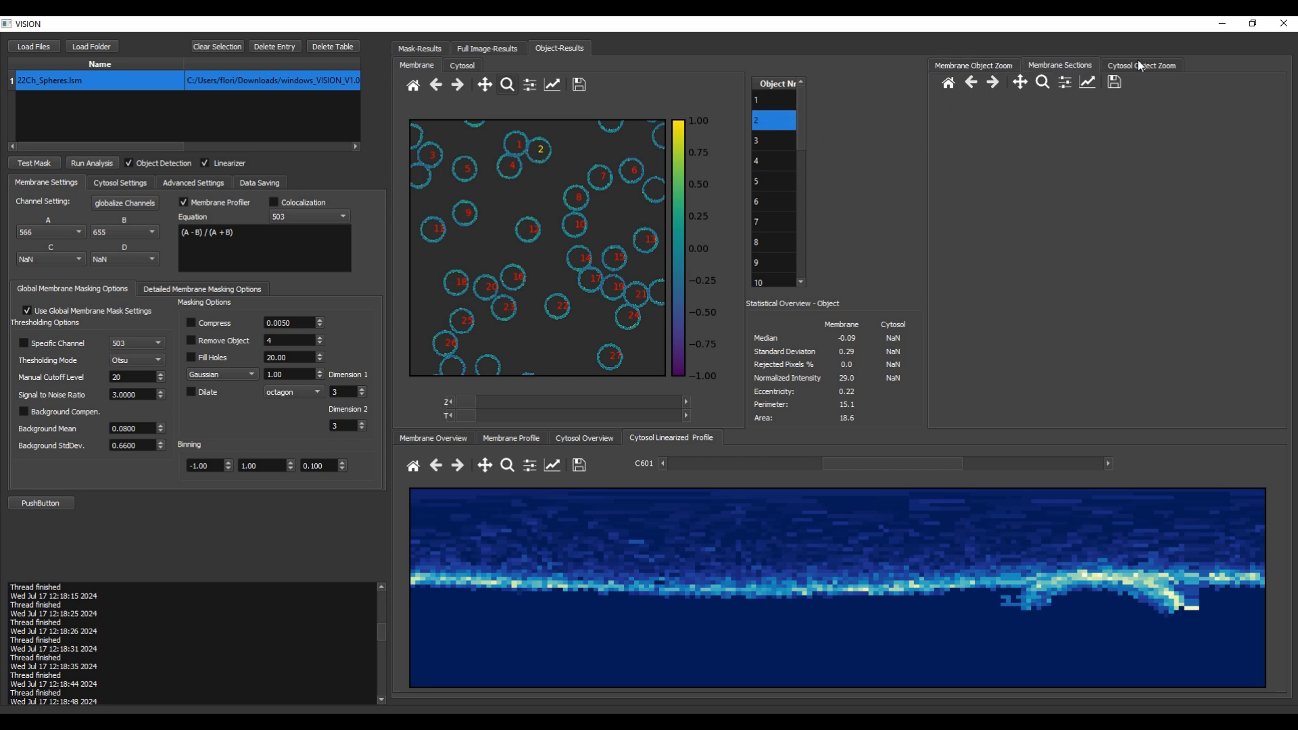
click(490, 439)
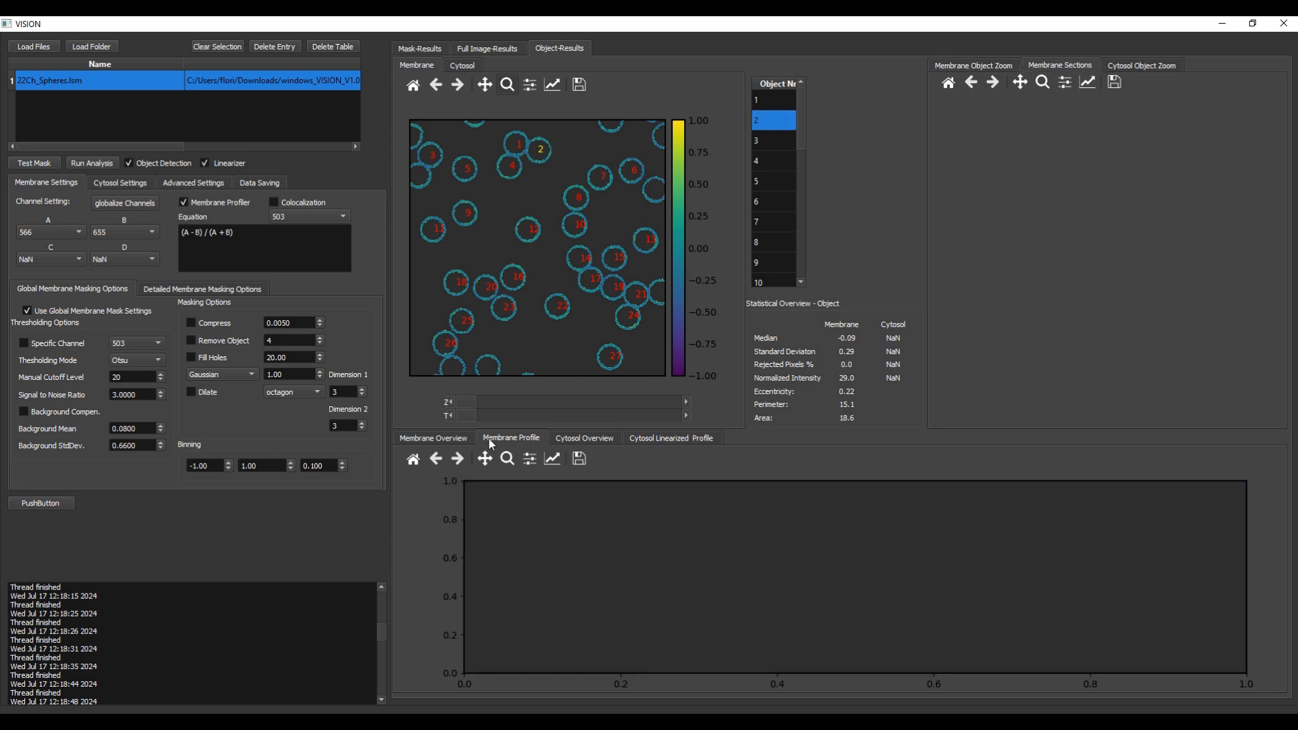
click(762, 101)
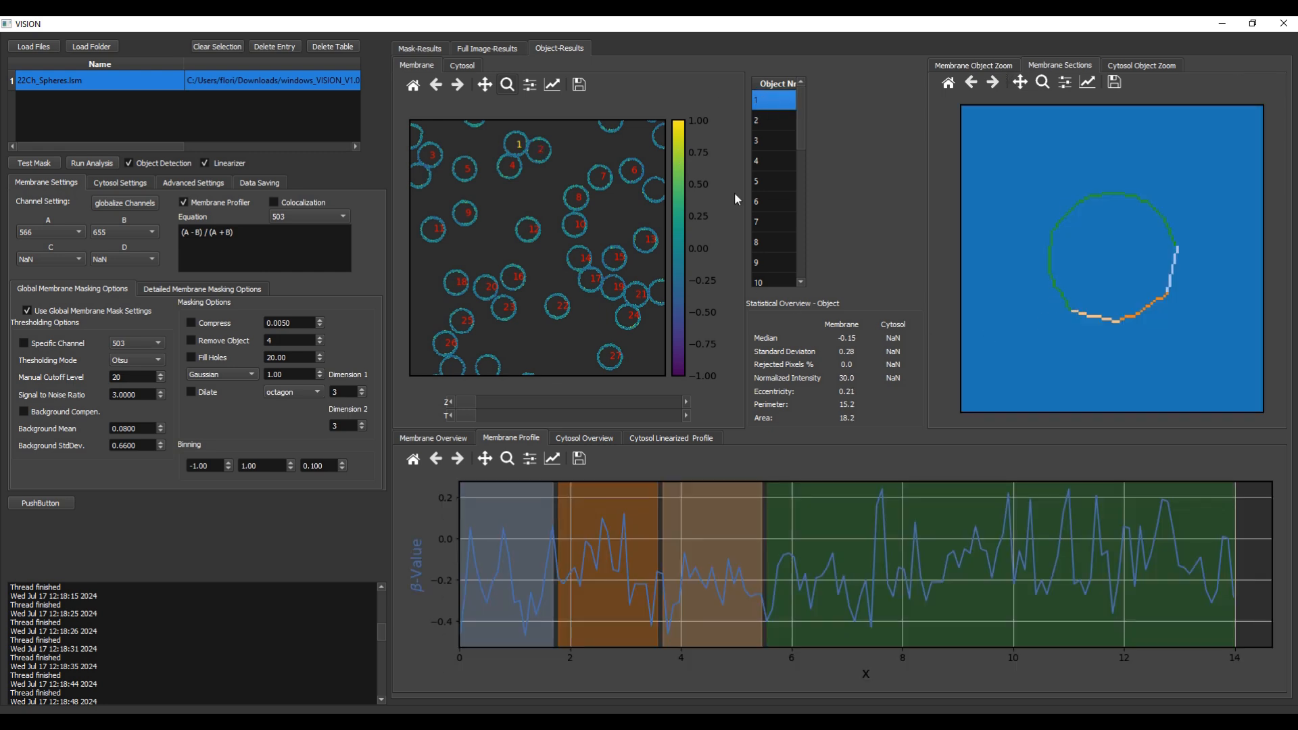
click(959, 68)
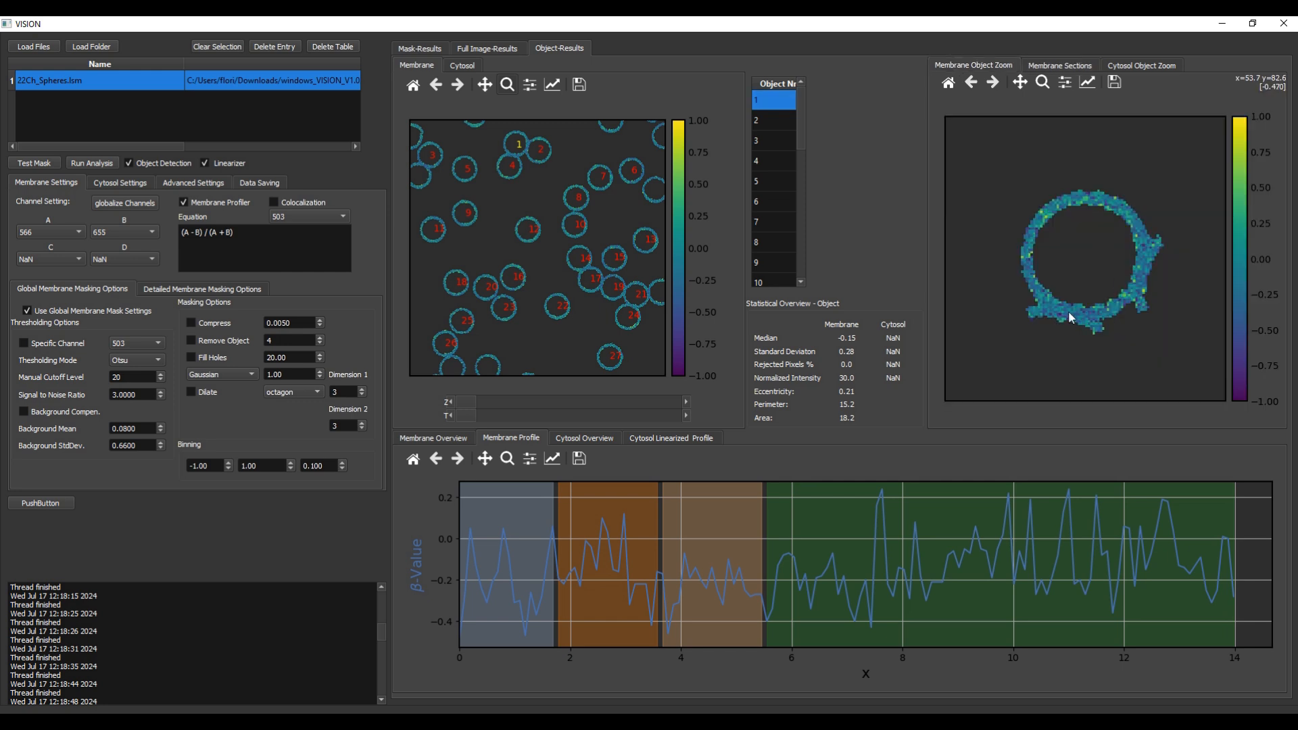
click(1061, 65)
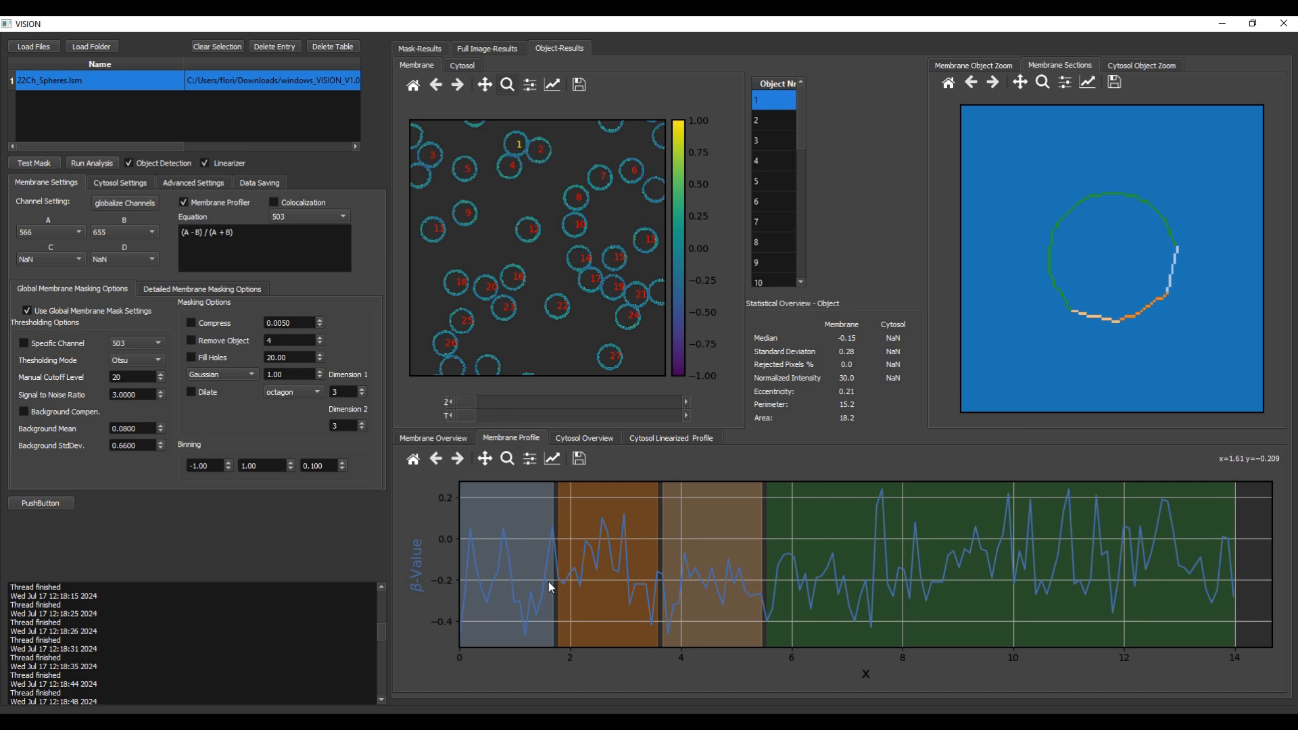
Enable membrane colocalization with channel 601 and run the analysis.
click(284, 206)
click(319, 219)
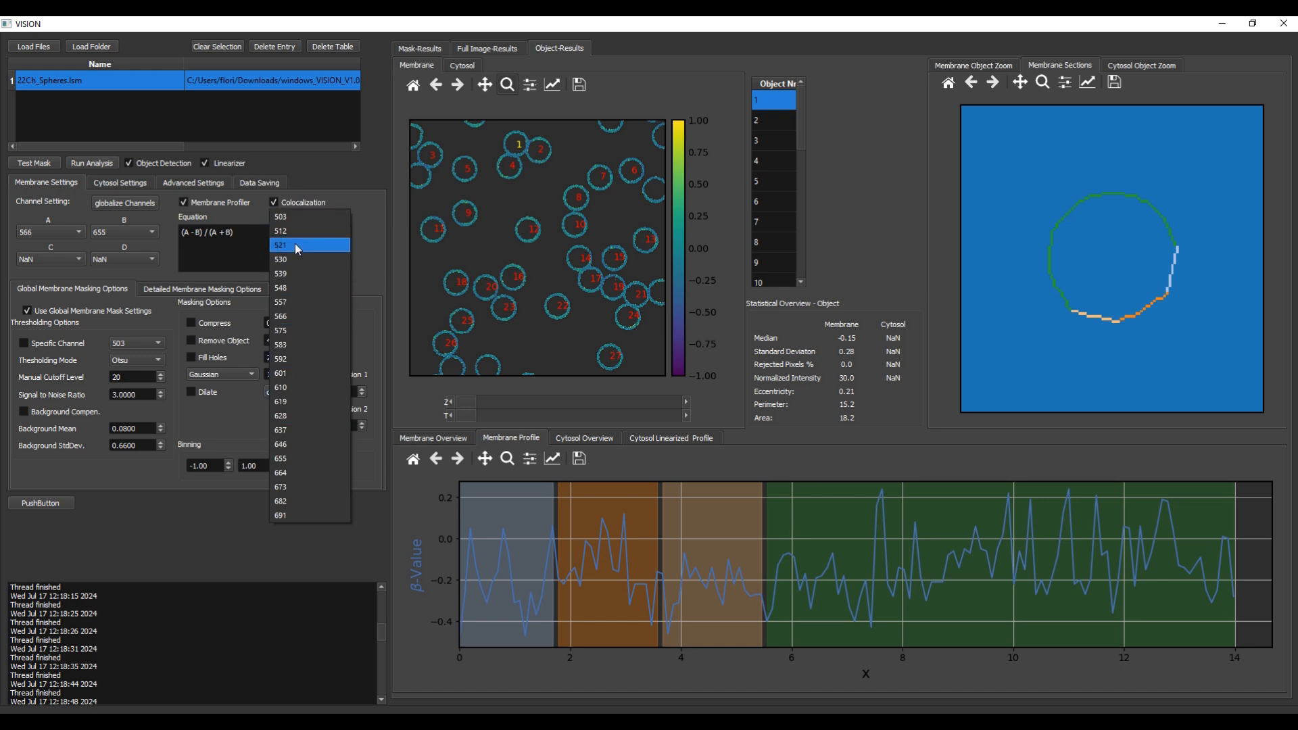
click(290, 374)
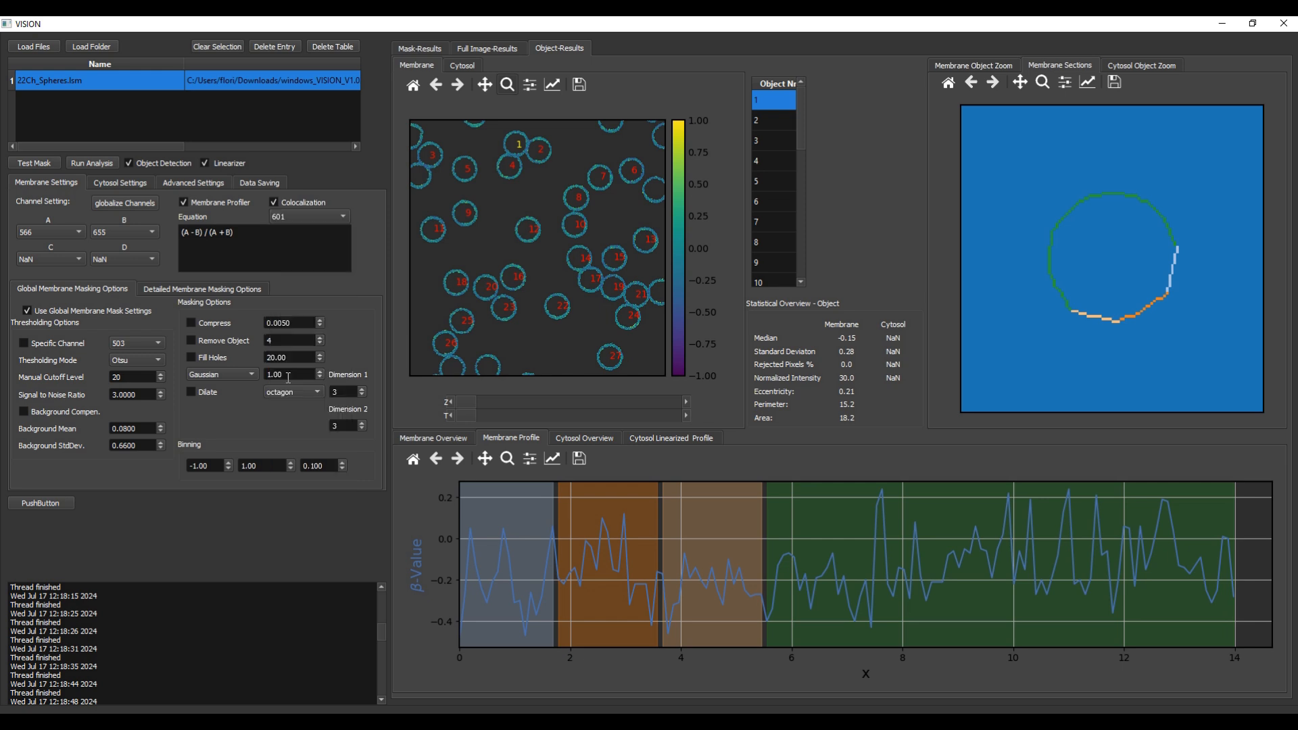
click(91, 164)
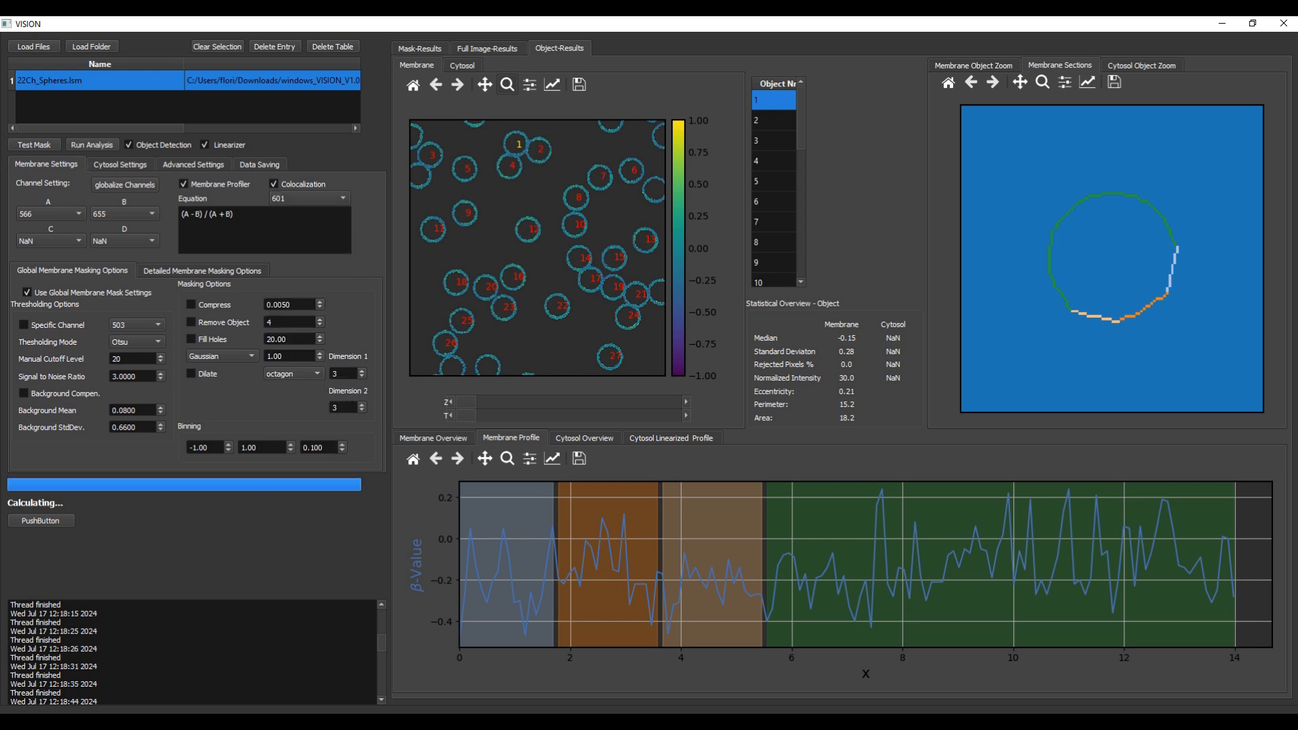
Switch to the VISION_V1.0.2.exe console and follow the log of the colocalization run.
key(alt+Tab)
drag(251, 173, 518, 149)
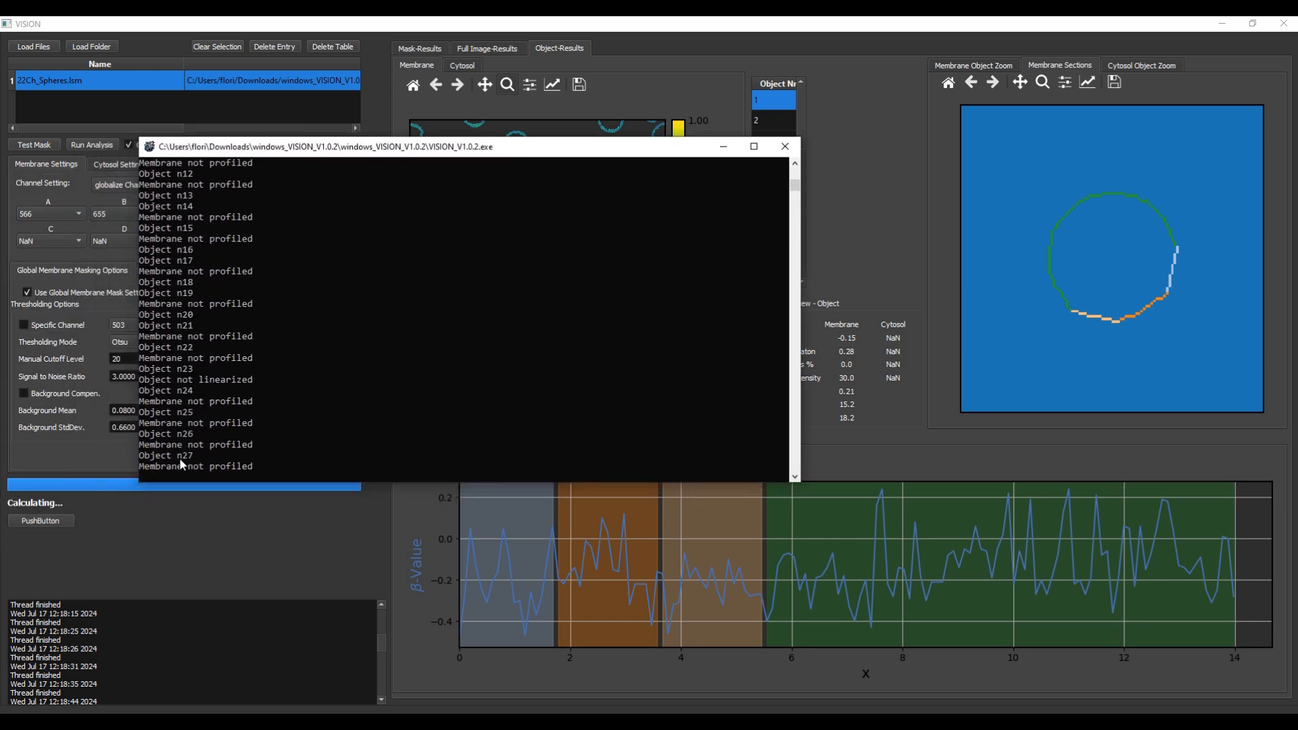
drag(465, 150, 0, 221)
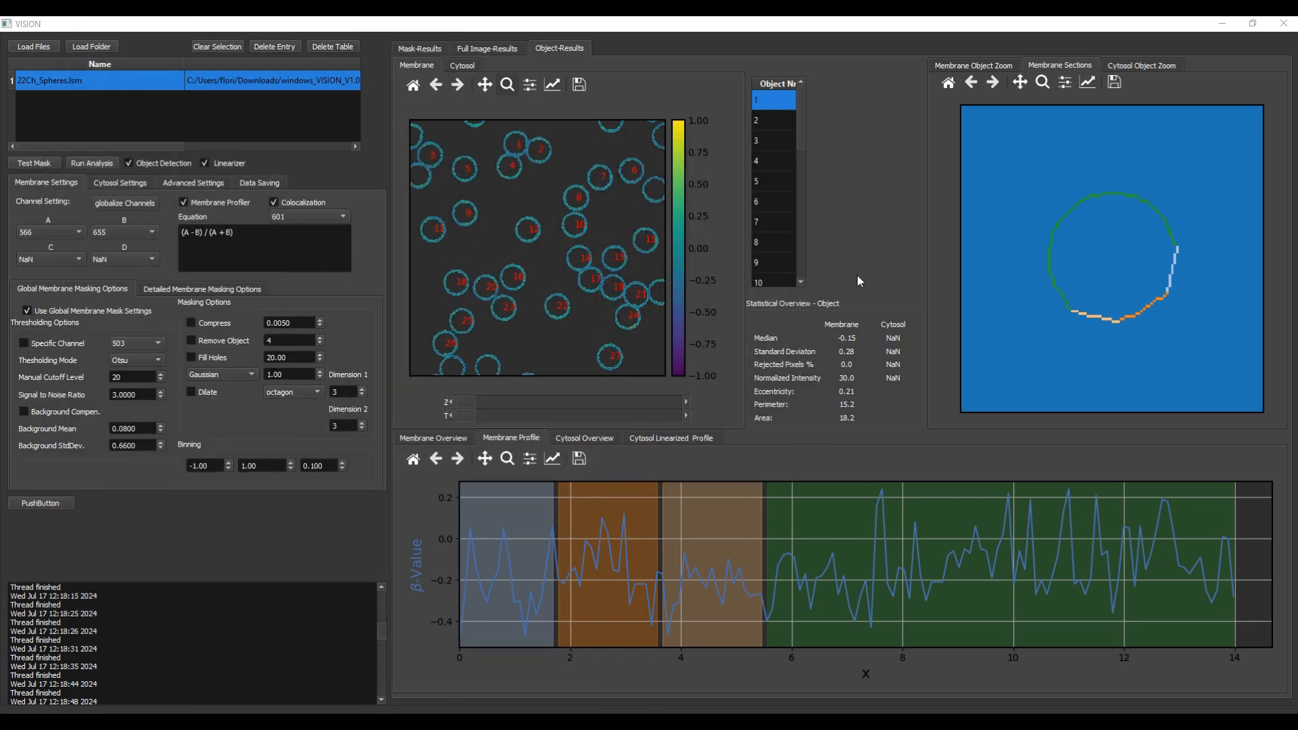
Examine object 1's membrane profile with its colocalization curve and highlight the membrane equation (A - B) / (A + B).
click(772, 123)
click(777, 107)
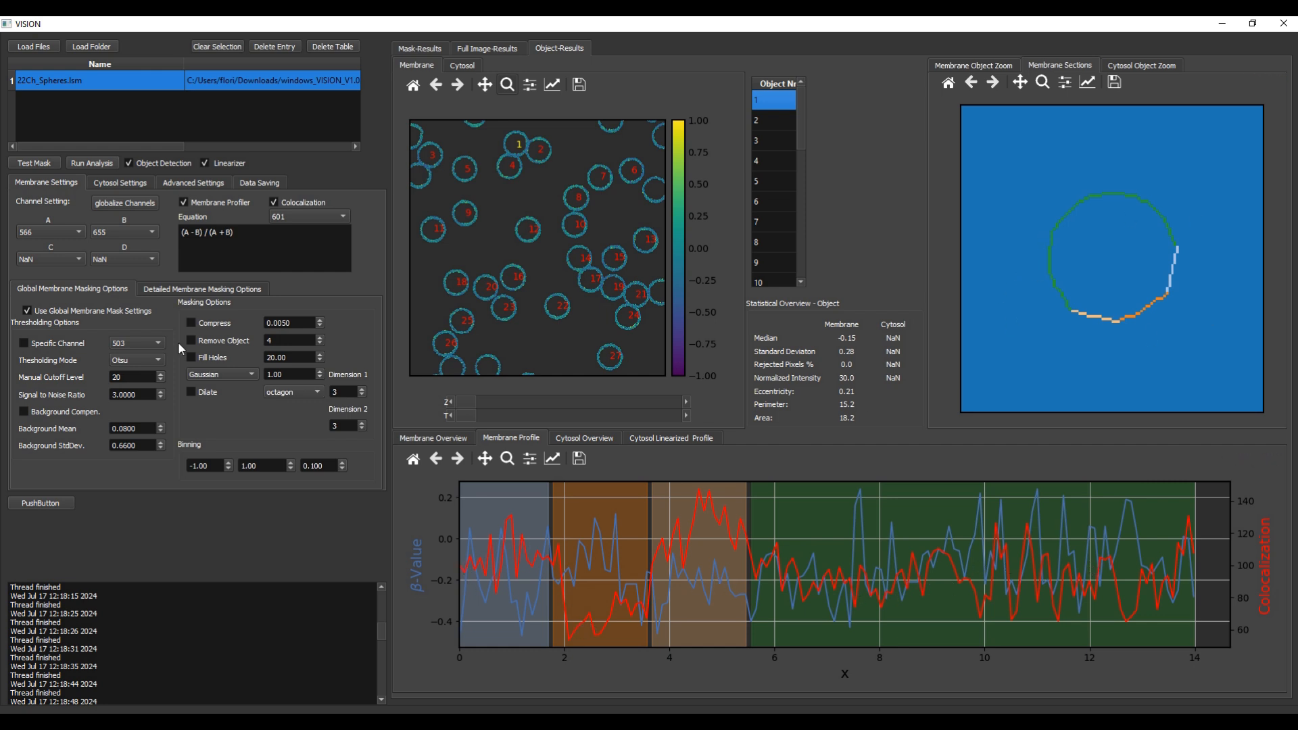
drag(250, 240, 181, 233)
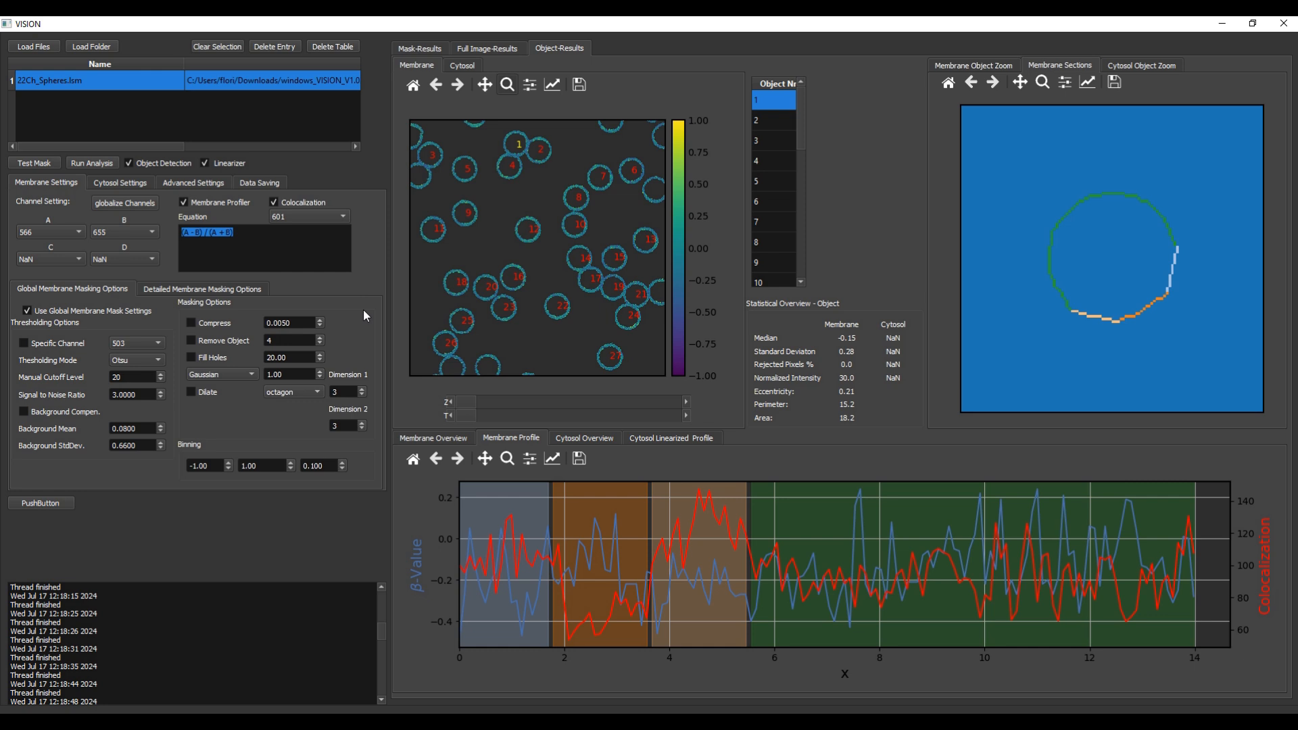
Disable Object Detection and look through the cytosol object zoom, cytosol overview and membrane object zoom of object 1.
click(141, 164)
click(1149, 68)
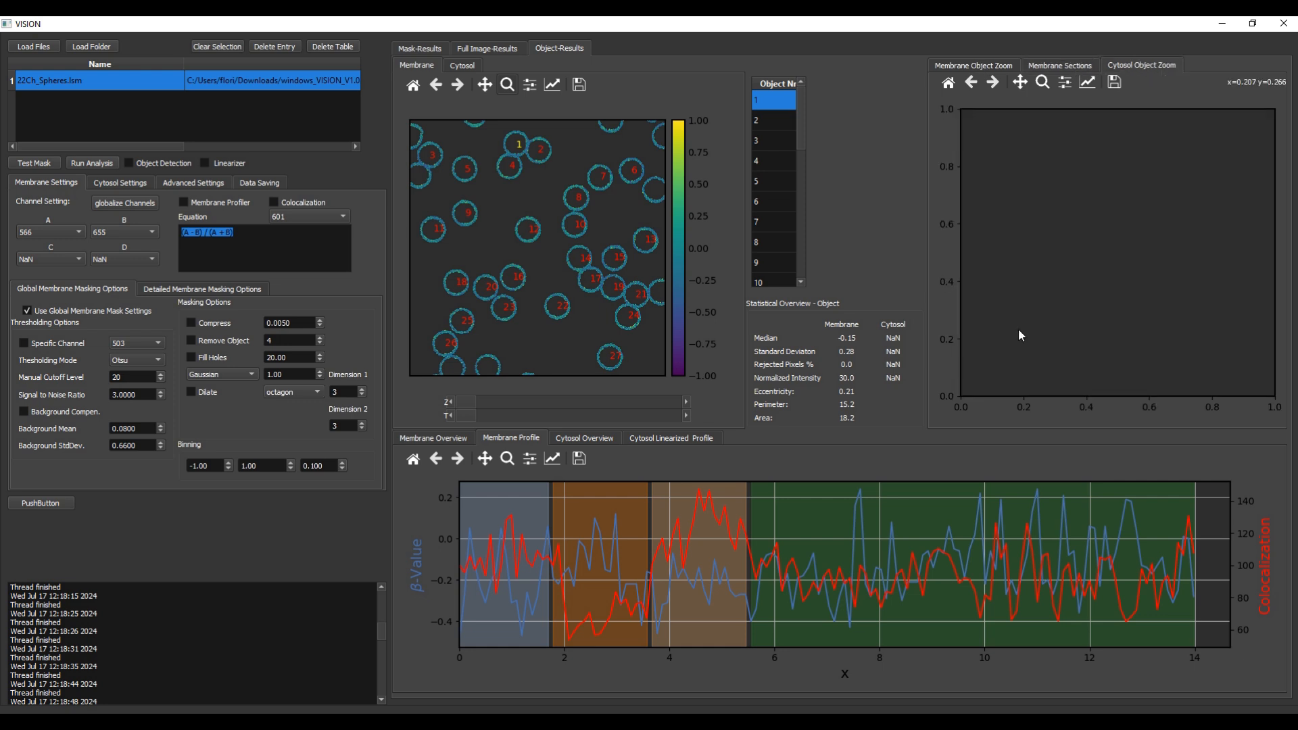
click(603, 438)
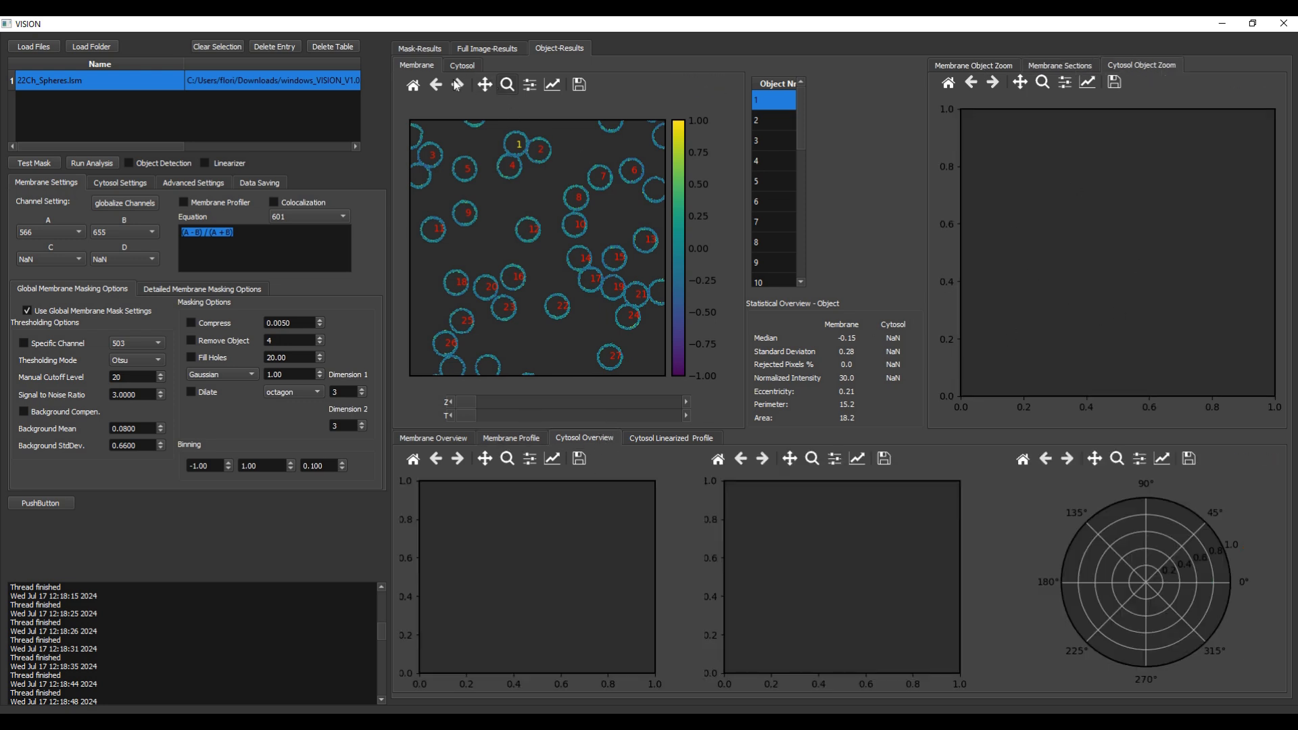
click(1009, 67)
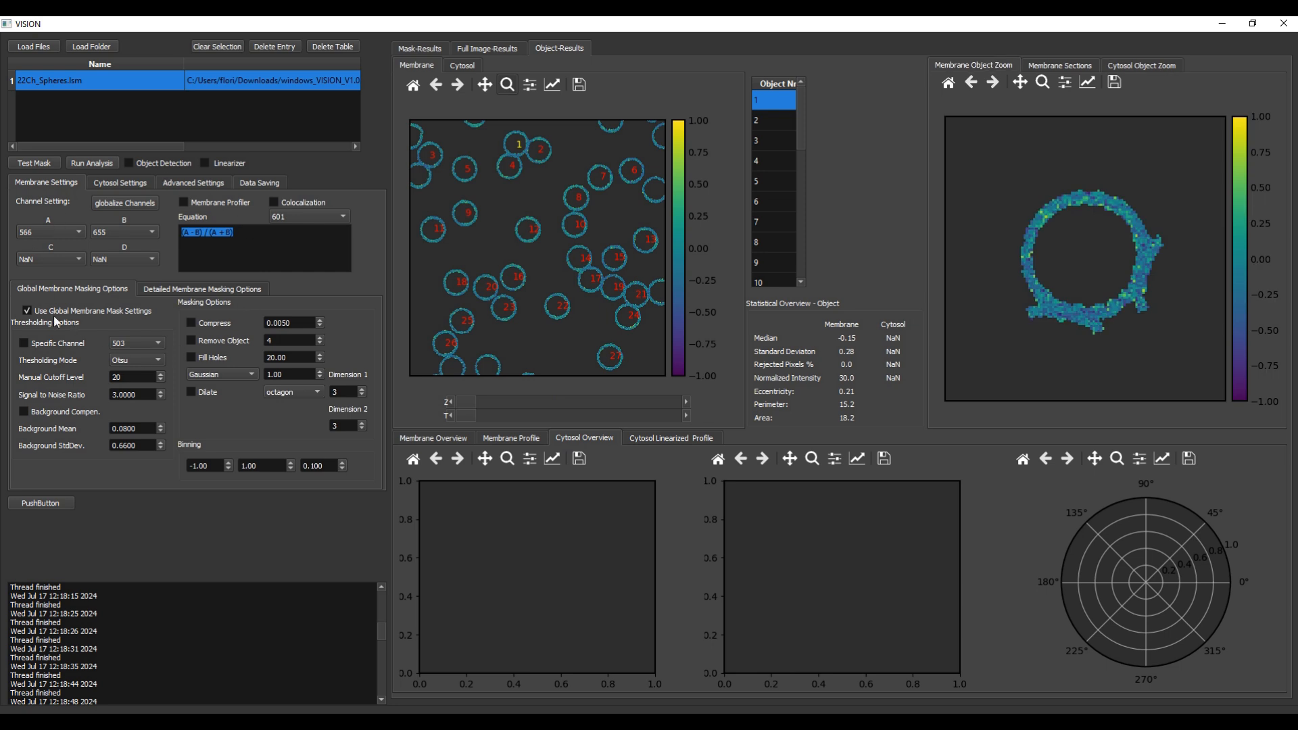
Compare the cytosol settings with the membrane settings, including channels and masking options, and highlight the cytosol equation.
click(112, 183)
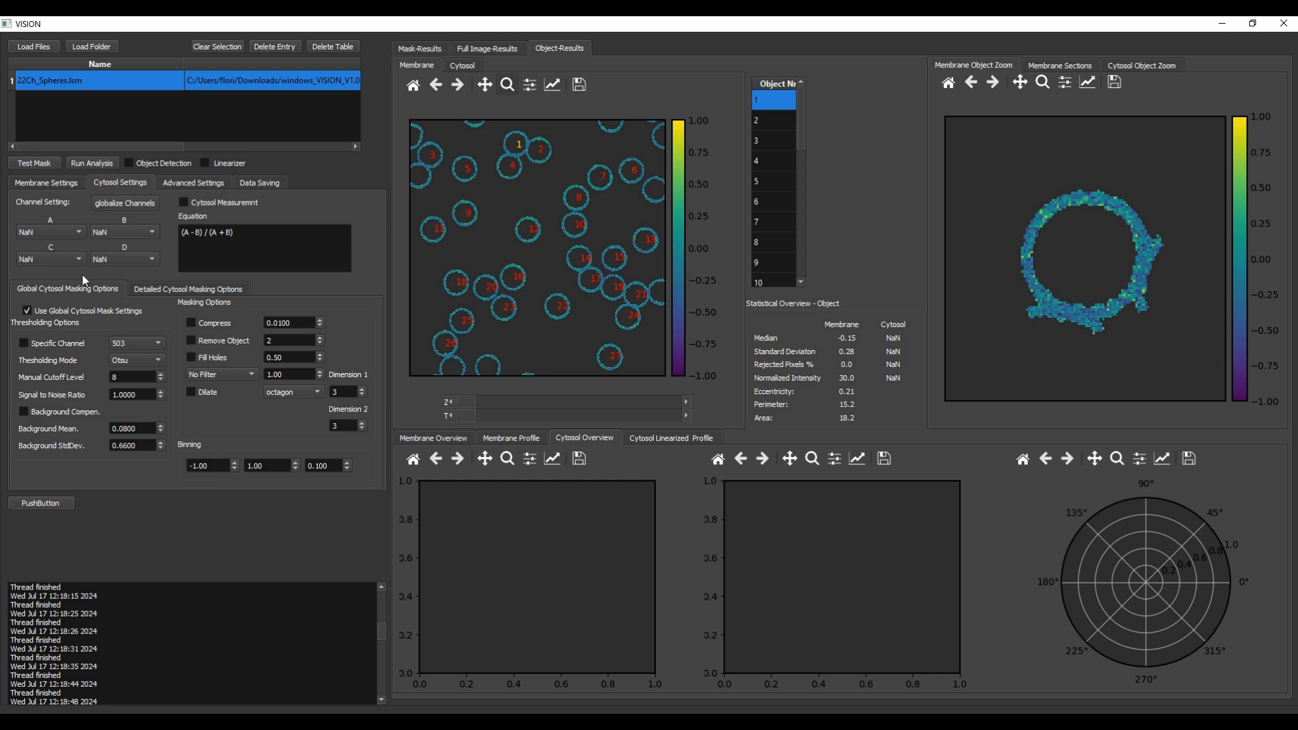
click(42, 187)
click(109, 185)
click(56, 184)
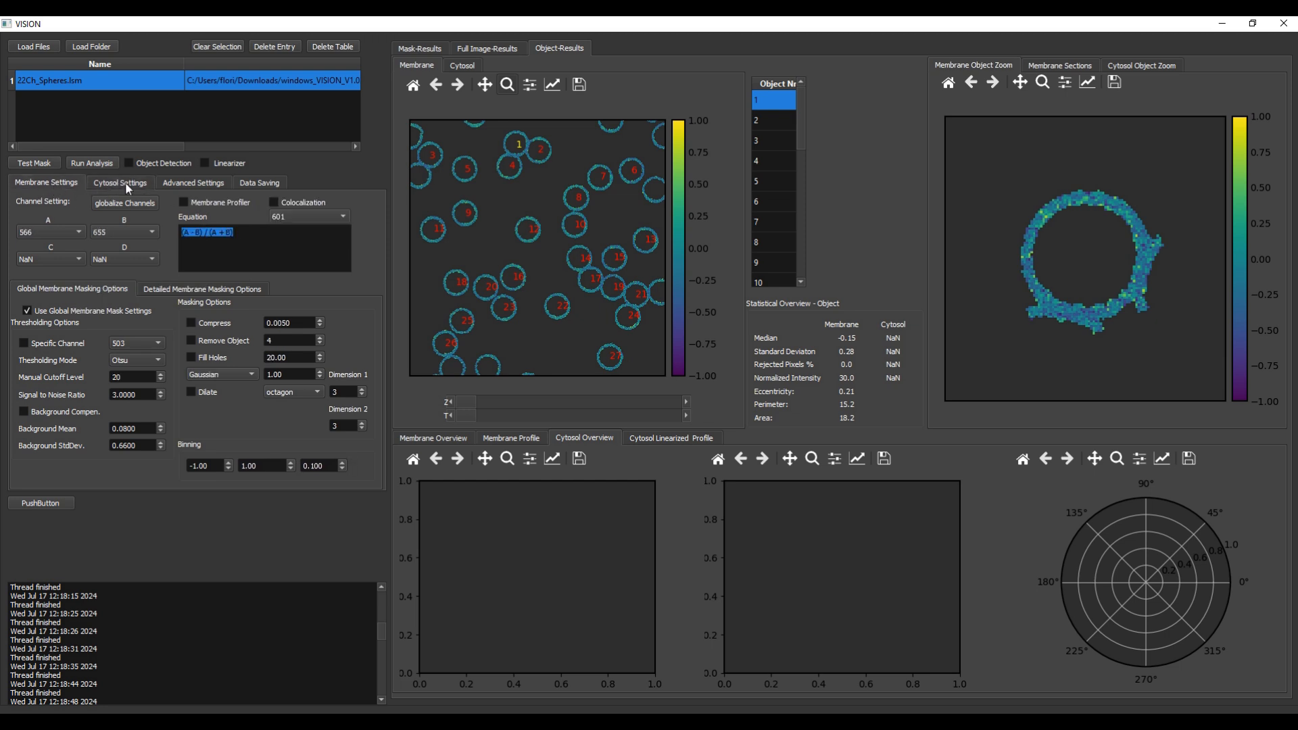
click(101, 182)
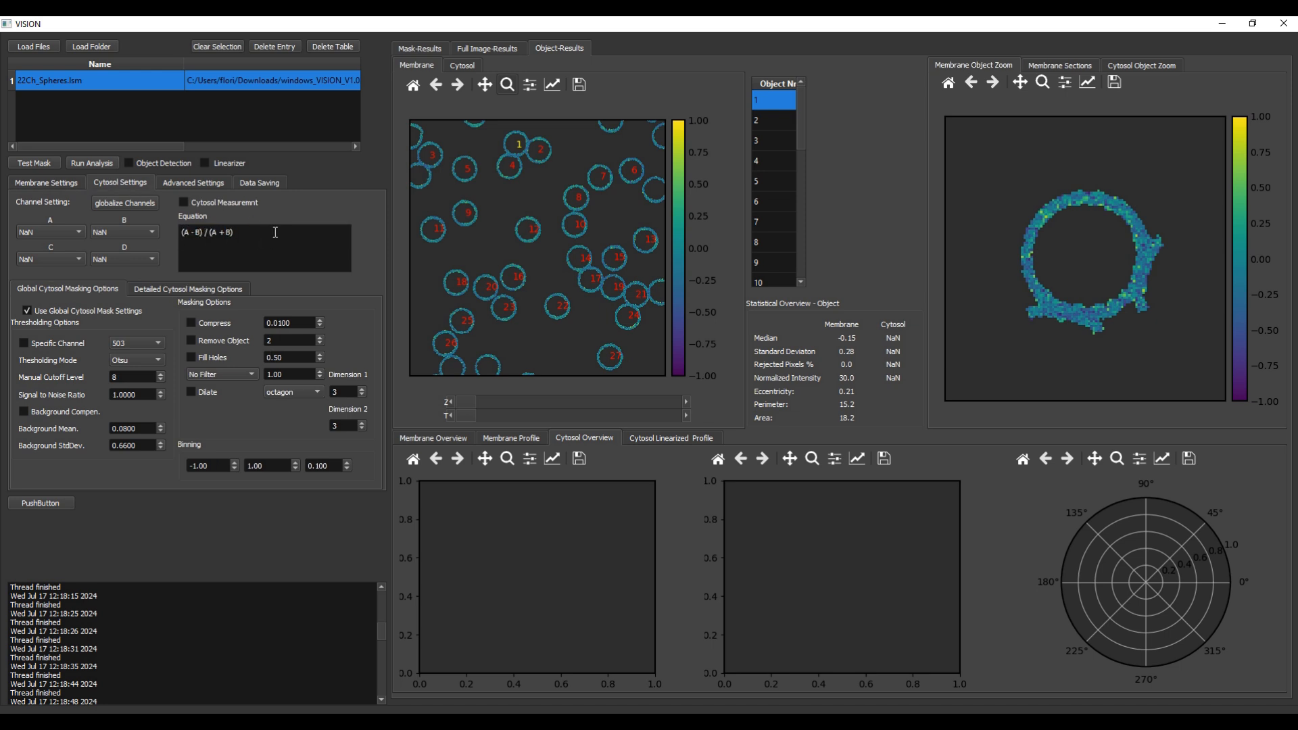
click(36, 180)
click(116, 181)
triple_click(182, 235)
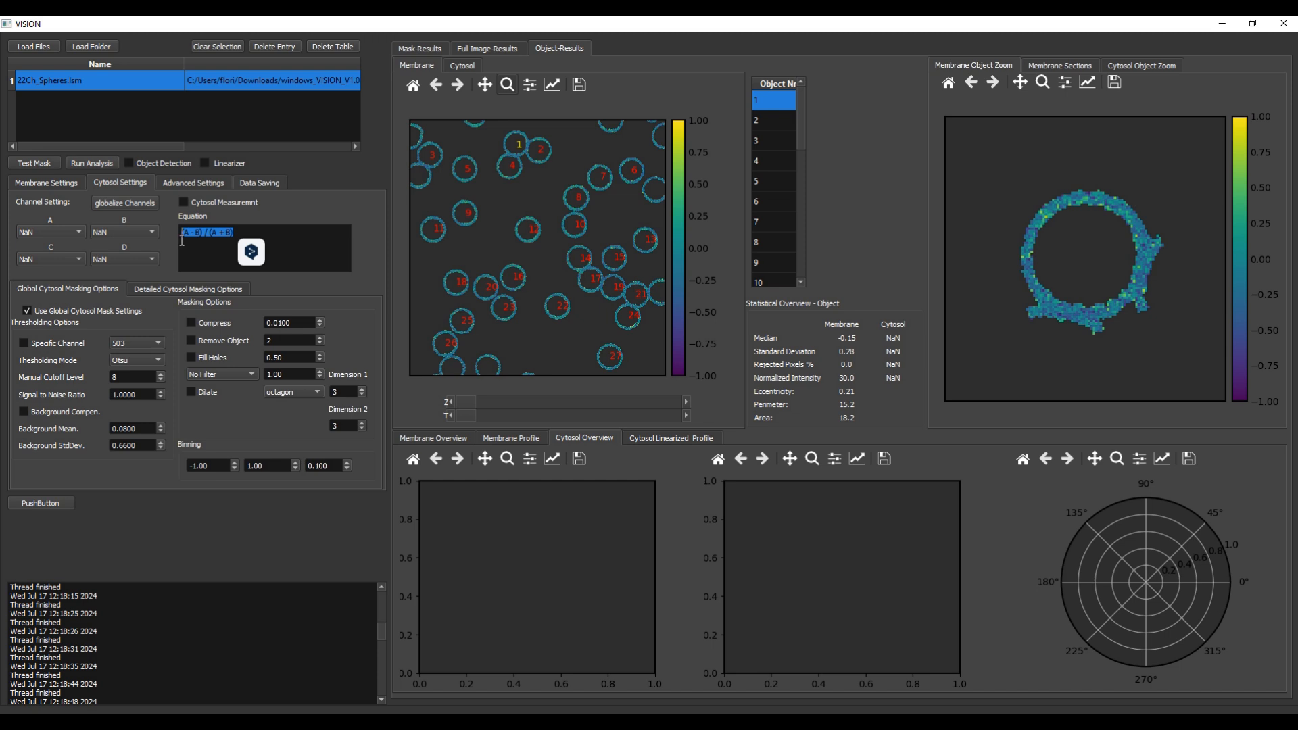
Set cytosol channel A to 566 and channel B to 655 in the cytosol settings.
click(47, 231)
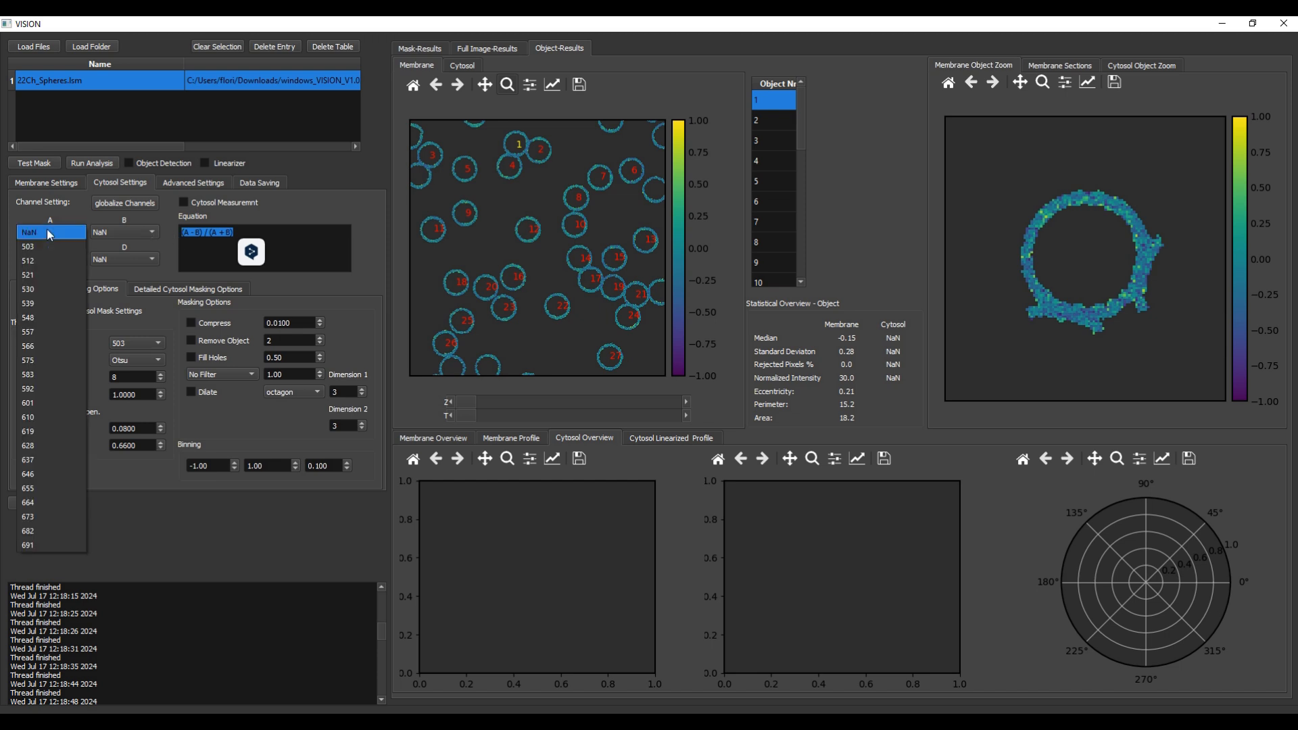
click(47, 344)
click(122, 233)
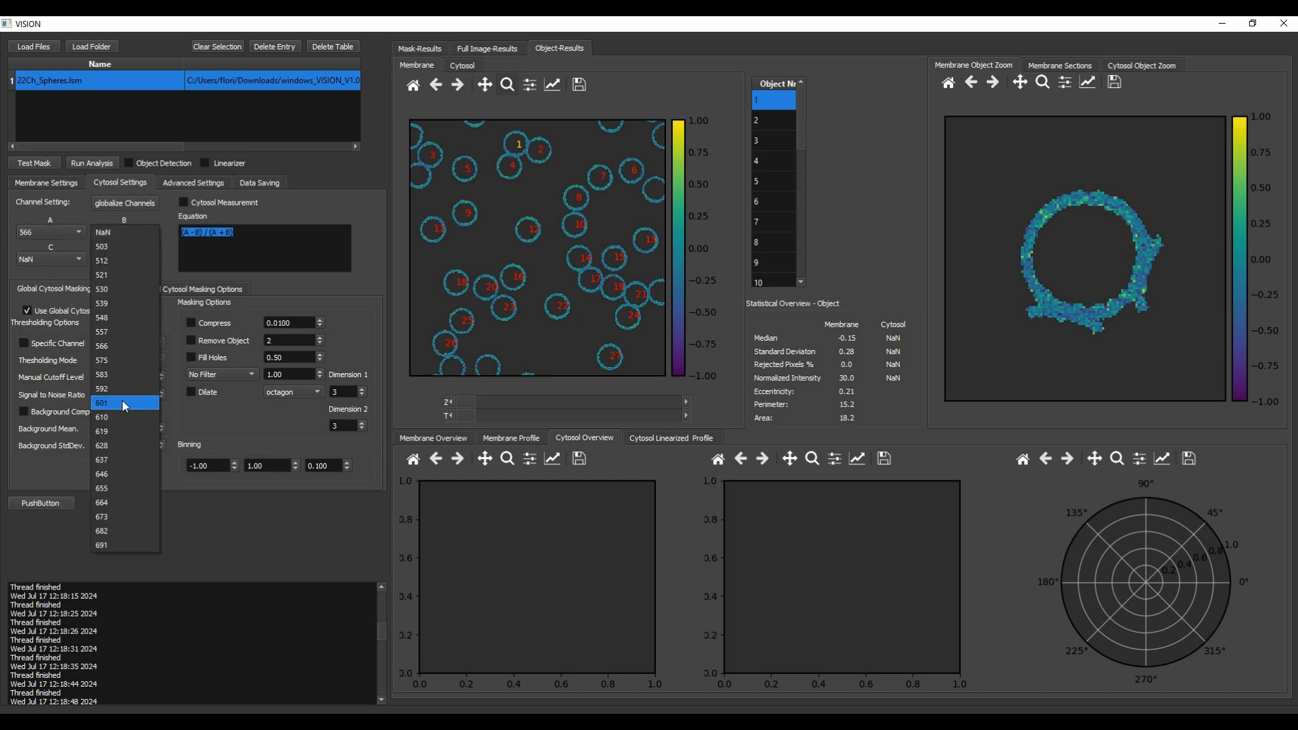
click(125, 488)
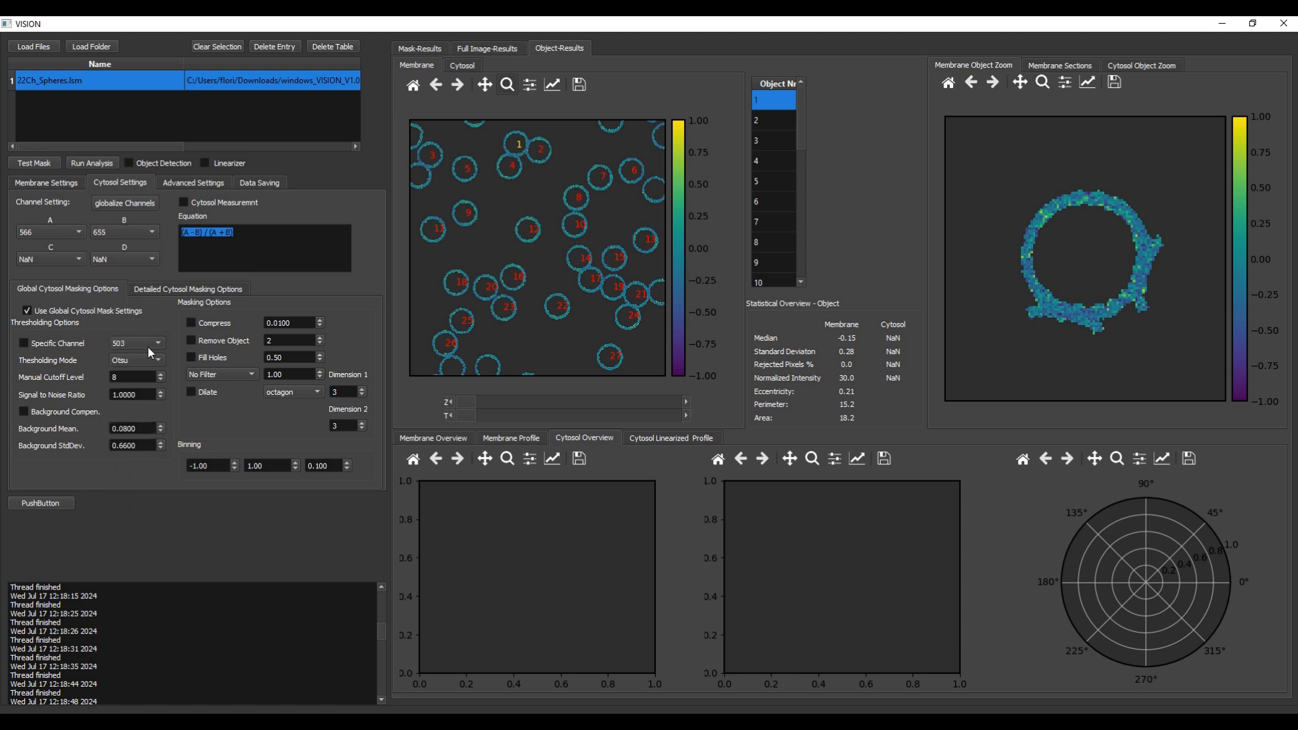
click(76, 345)
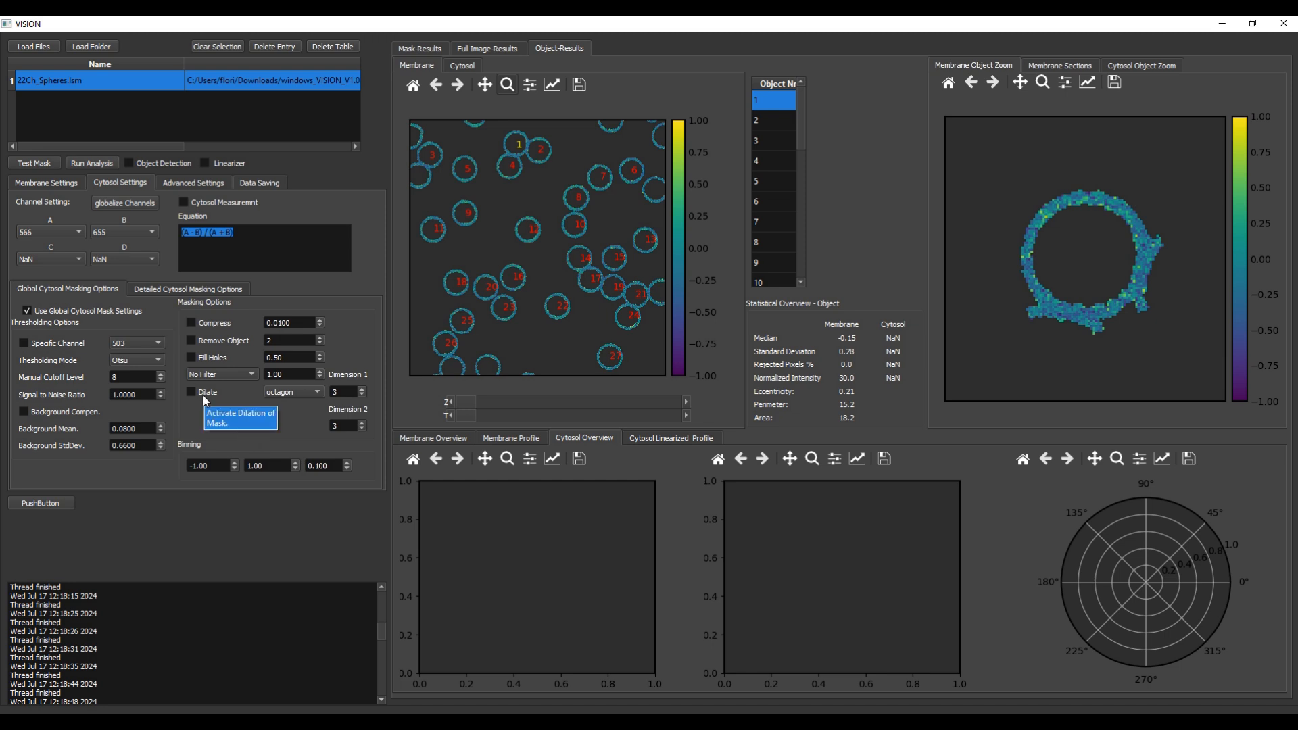
Enable cytosol measurement with a Gaussian filter and dilation for the cytosol mask, and test the resulting mask.
click(432, 55)
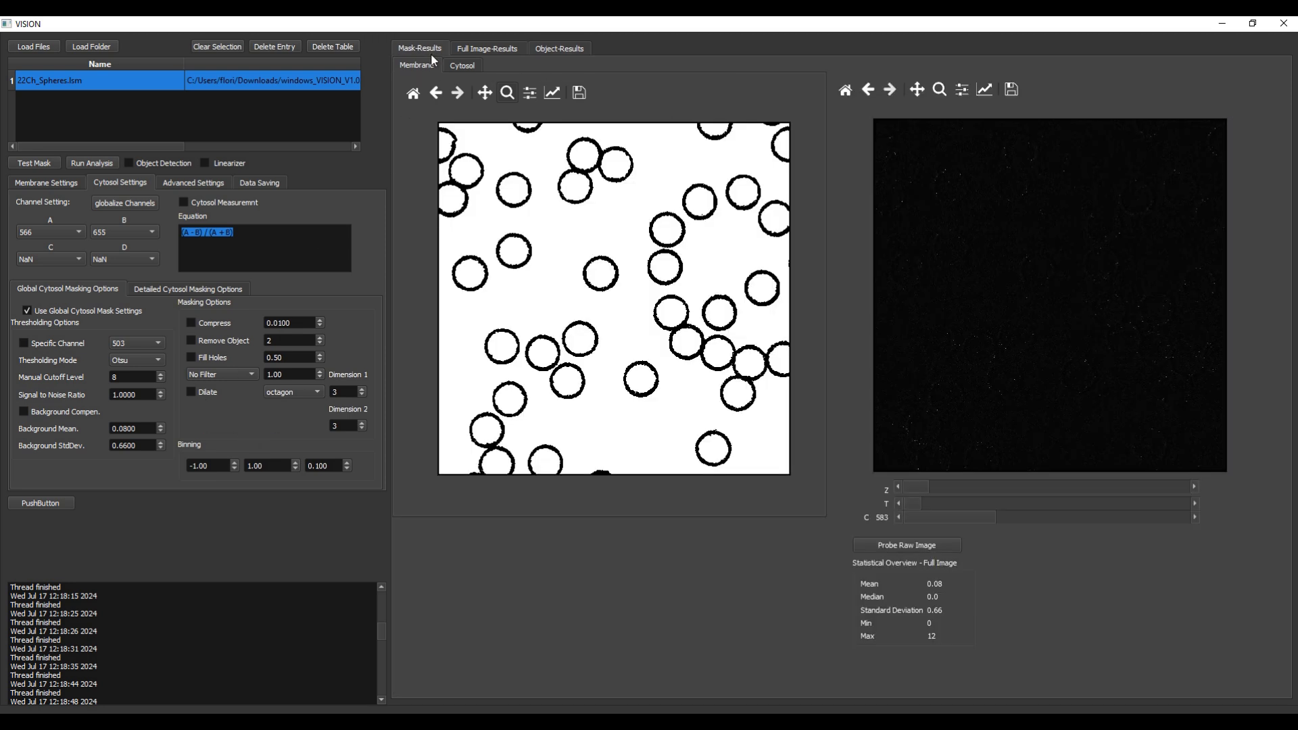
click(34, 163)
click(216, 374)
click(192, 391)
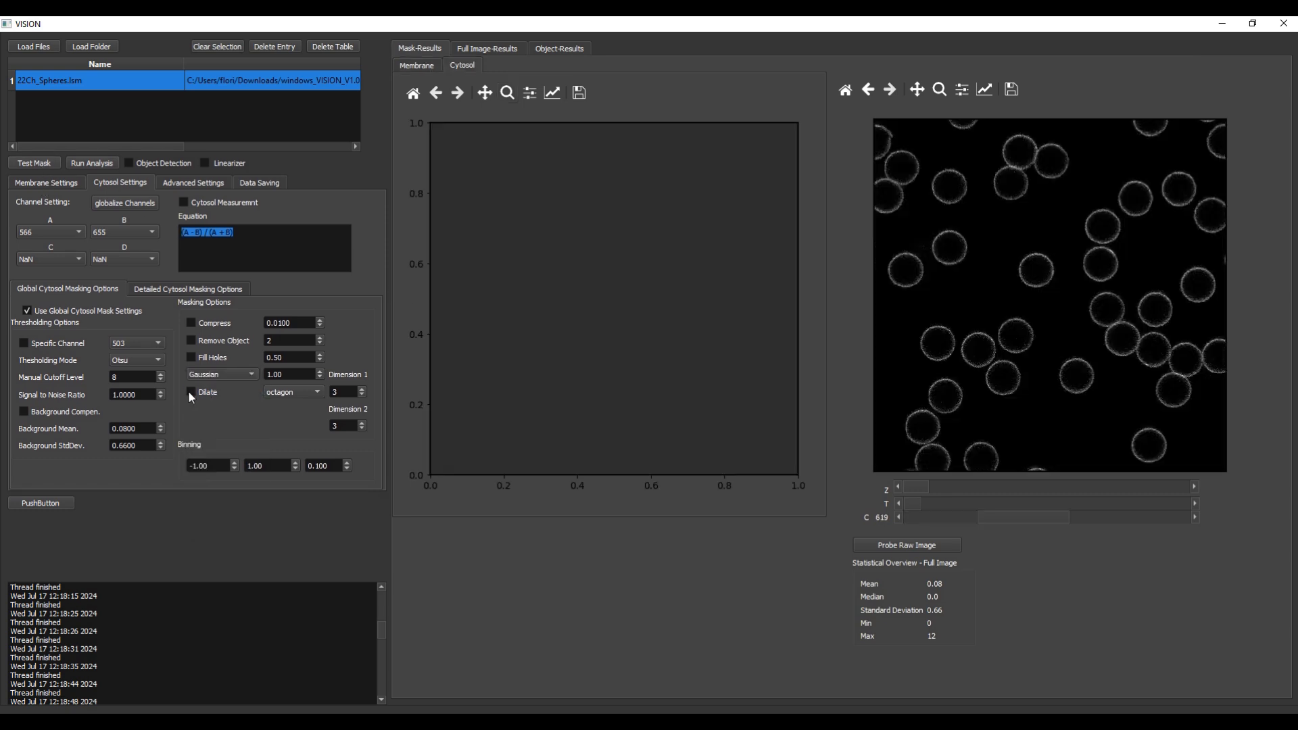
click(191, 392)
click(35, 163)
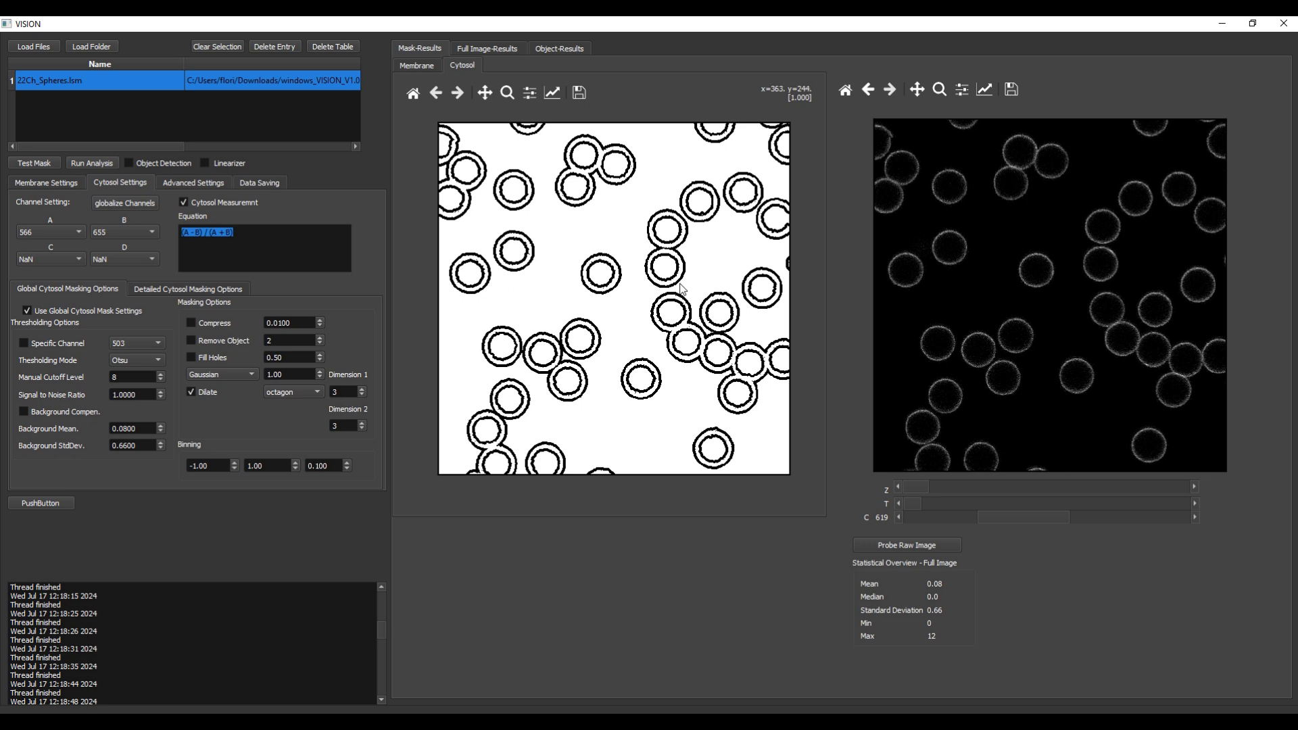
Compare the membrane and cytosol masks, enable Fill Holes with a value of 40 for the cytosol, and test the mask again.
click(410, 65)
click(470, 67)
click(208, 362)
key(Tab)
text(40)
key(Return)
click(35, 163)
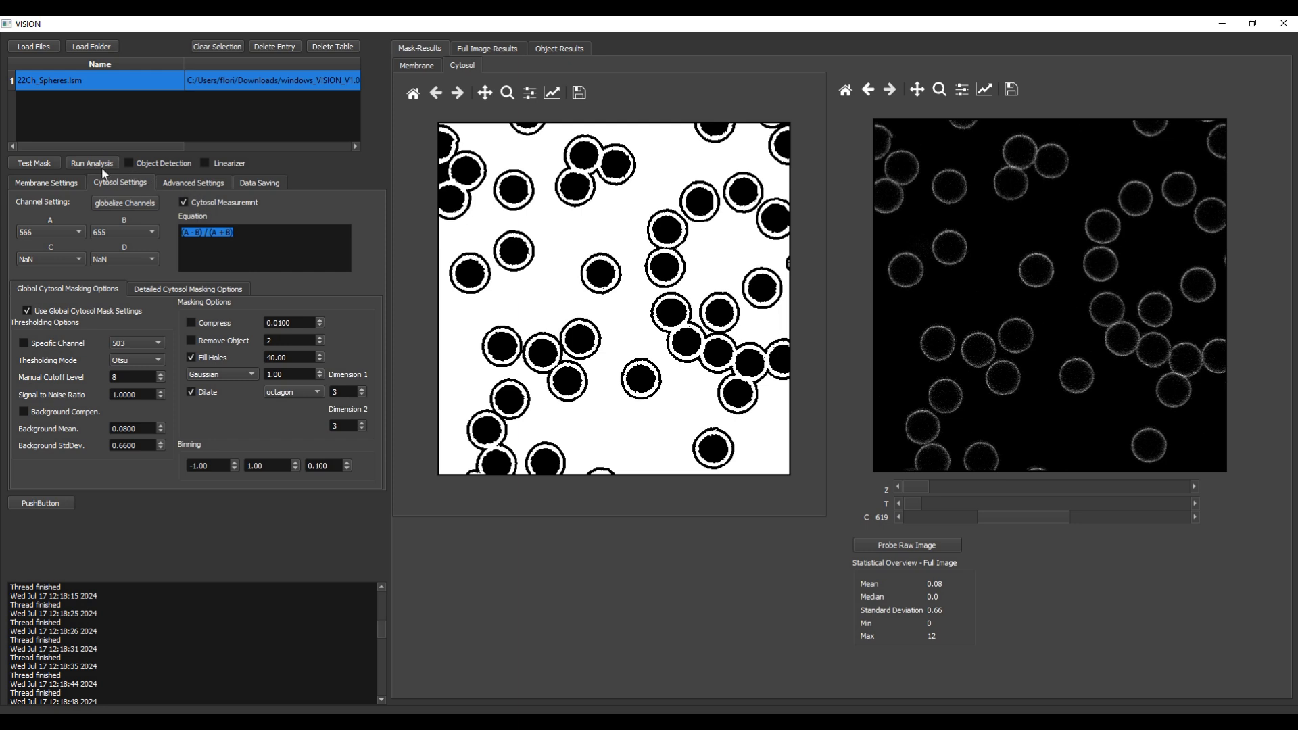
Enable Object Detection, check the membrane settings and run the analysis.
click(129, 163)
click(55, 180)
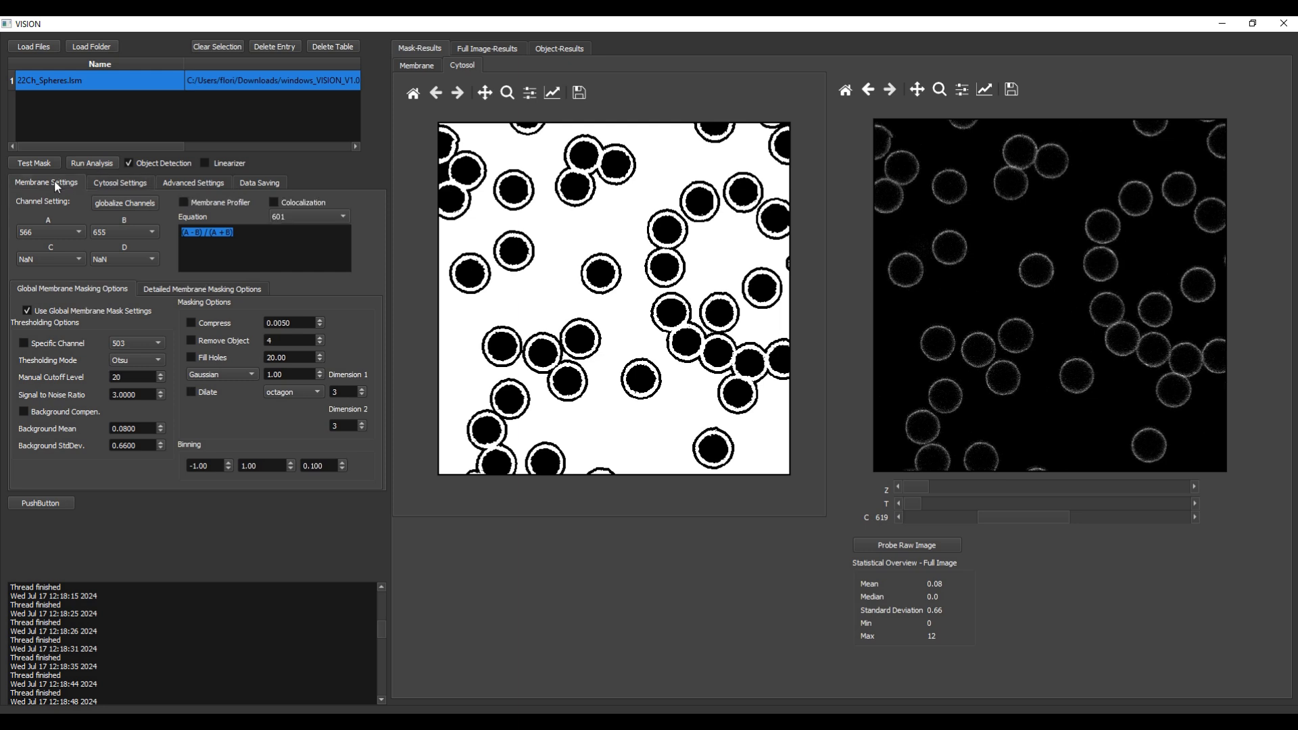
click(91, 163)
Compare the membrane and cytosol object results, examining object 1's cytosol overview and both object zooms.
click(570, 46)
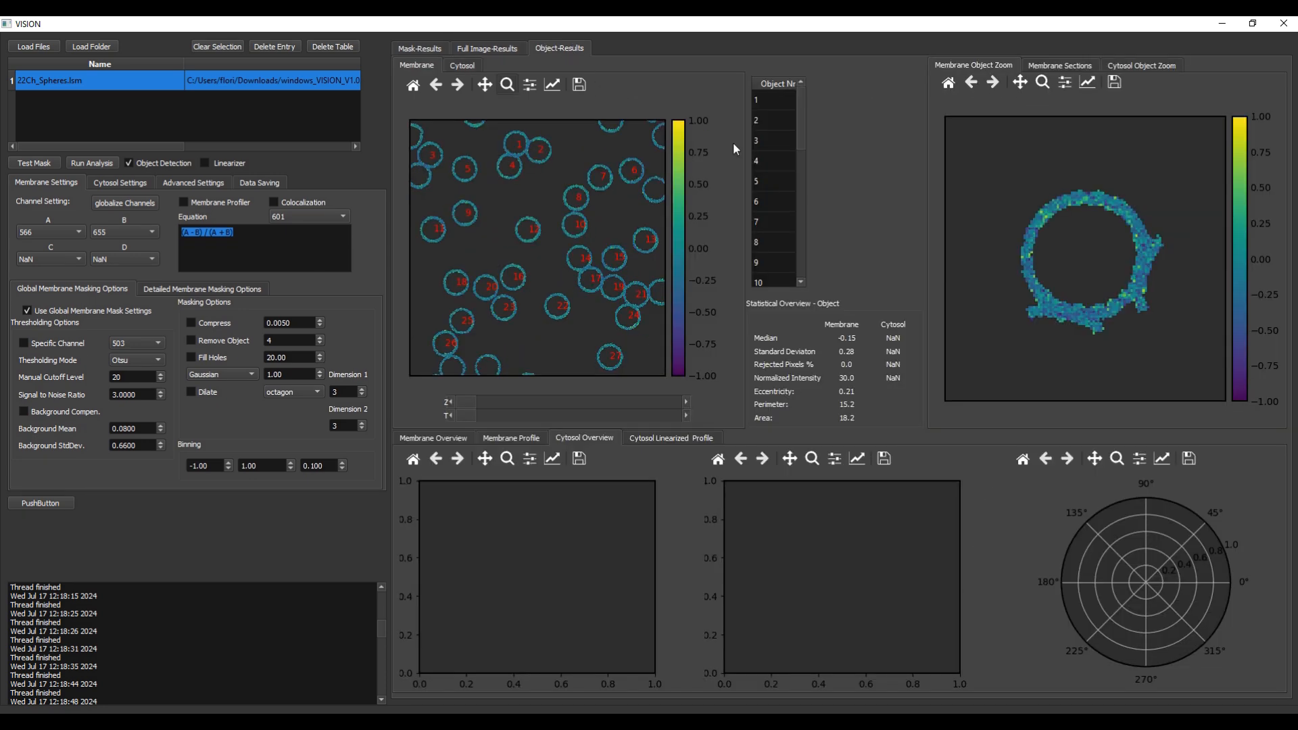
click(773, 101)
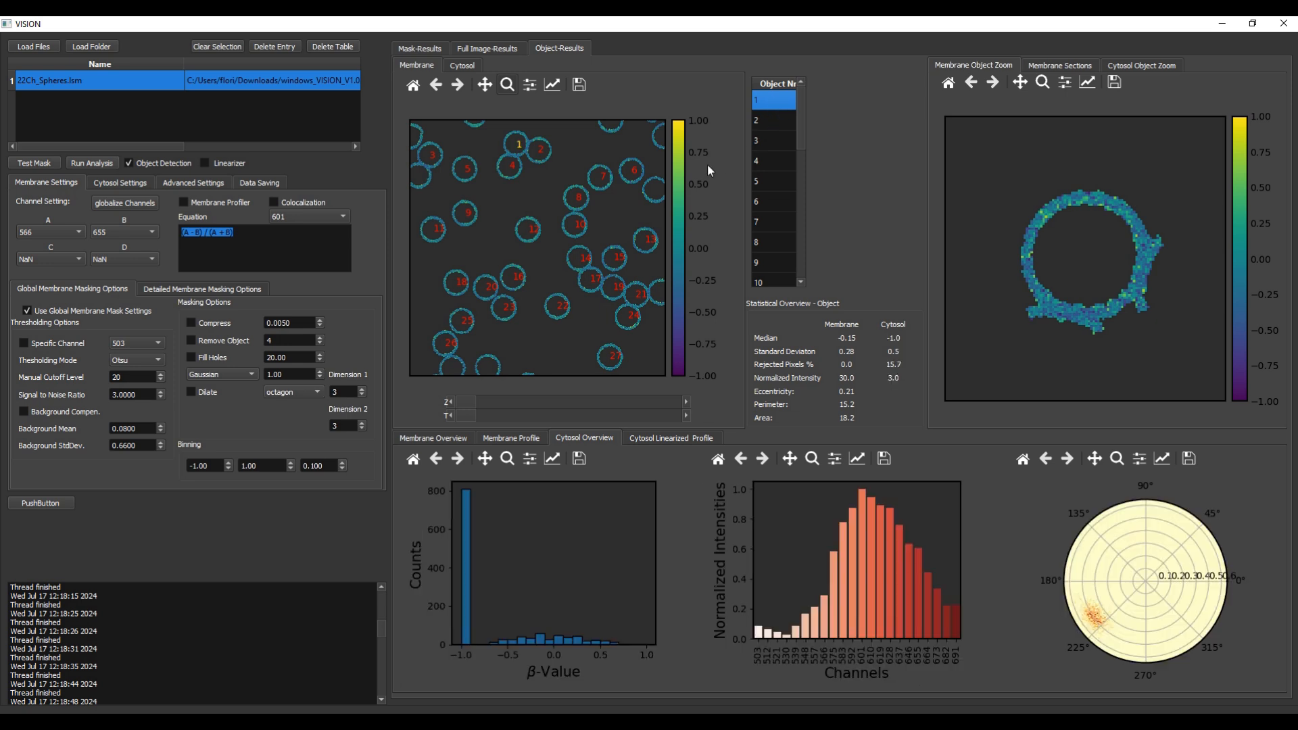
click(465, 67)
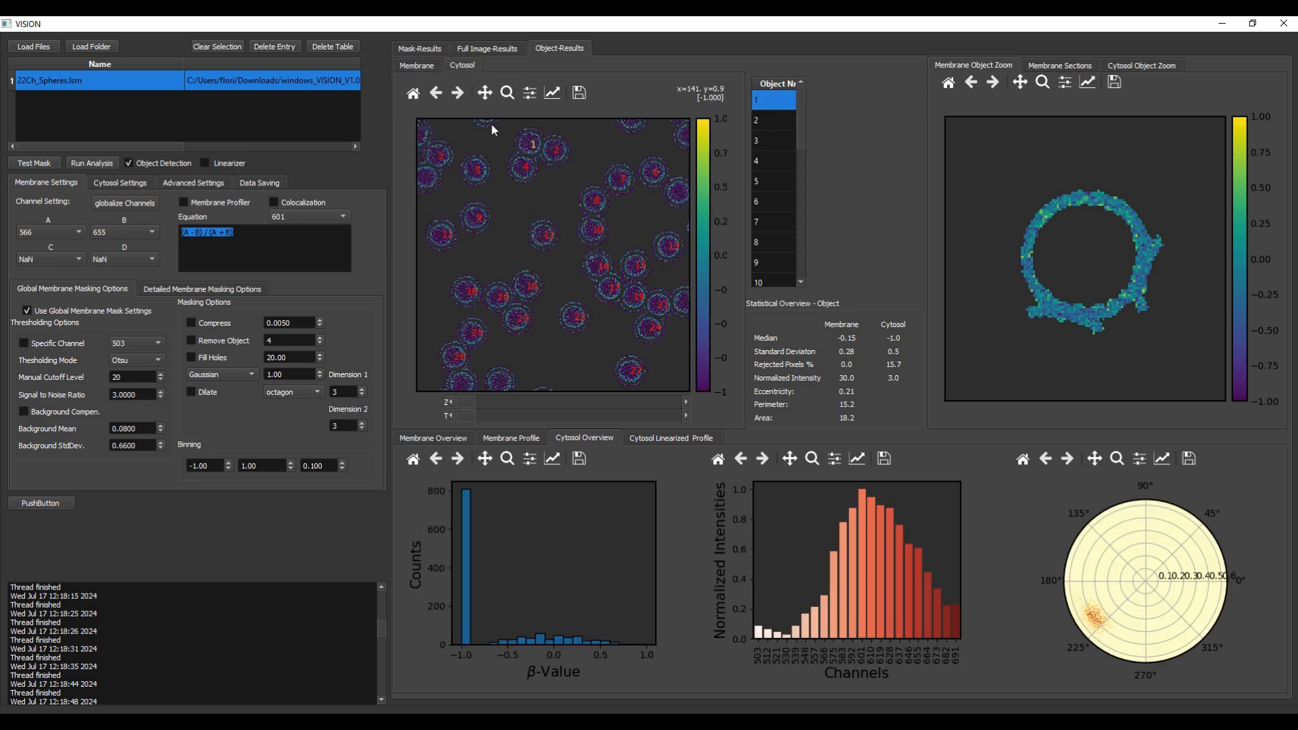
click(418, 67)
click(463, 67)
click(418, 67)
click(465, 68)
click(1137, 67)
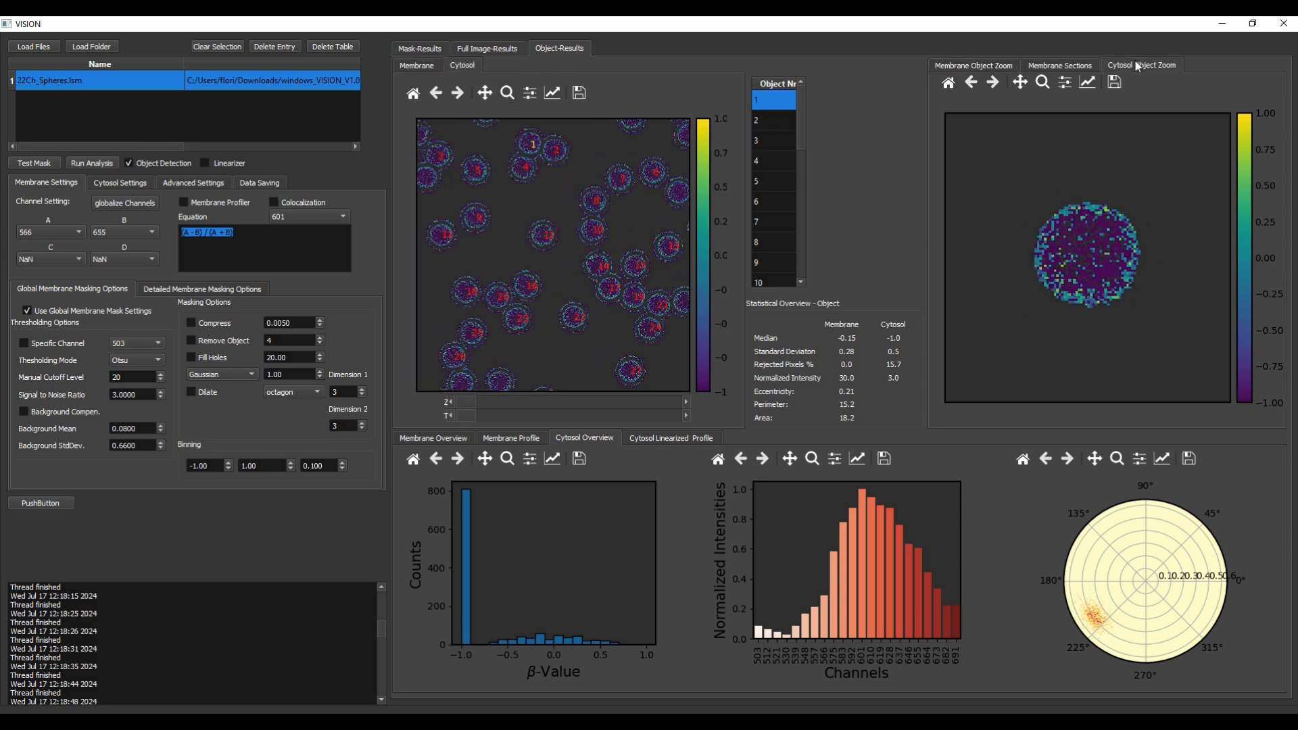
click(977, 67)
click(1108, 67)
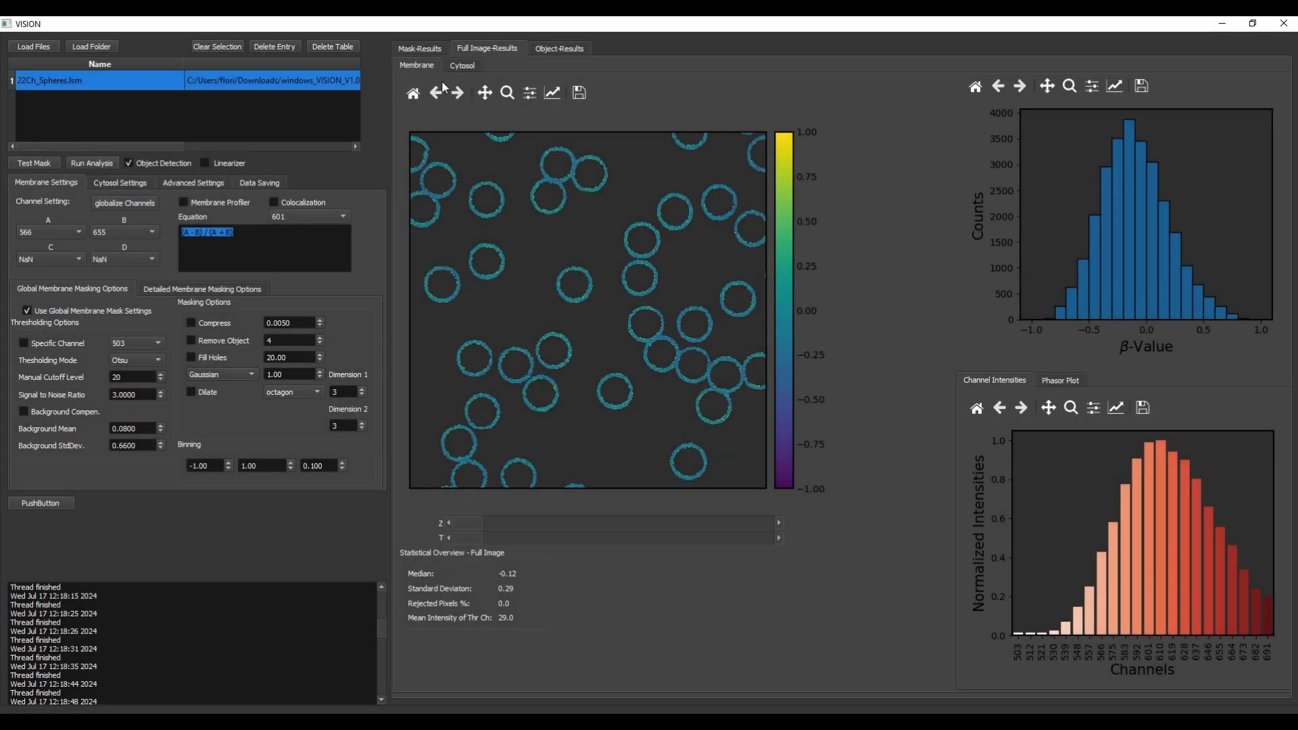
Compare the full-image cytosol results with the membrane results, including the maps, β-value histograms and channel intensities.
click(457, 67)
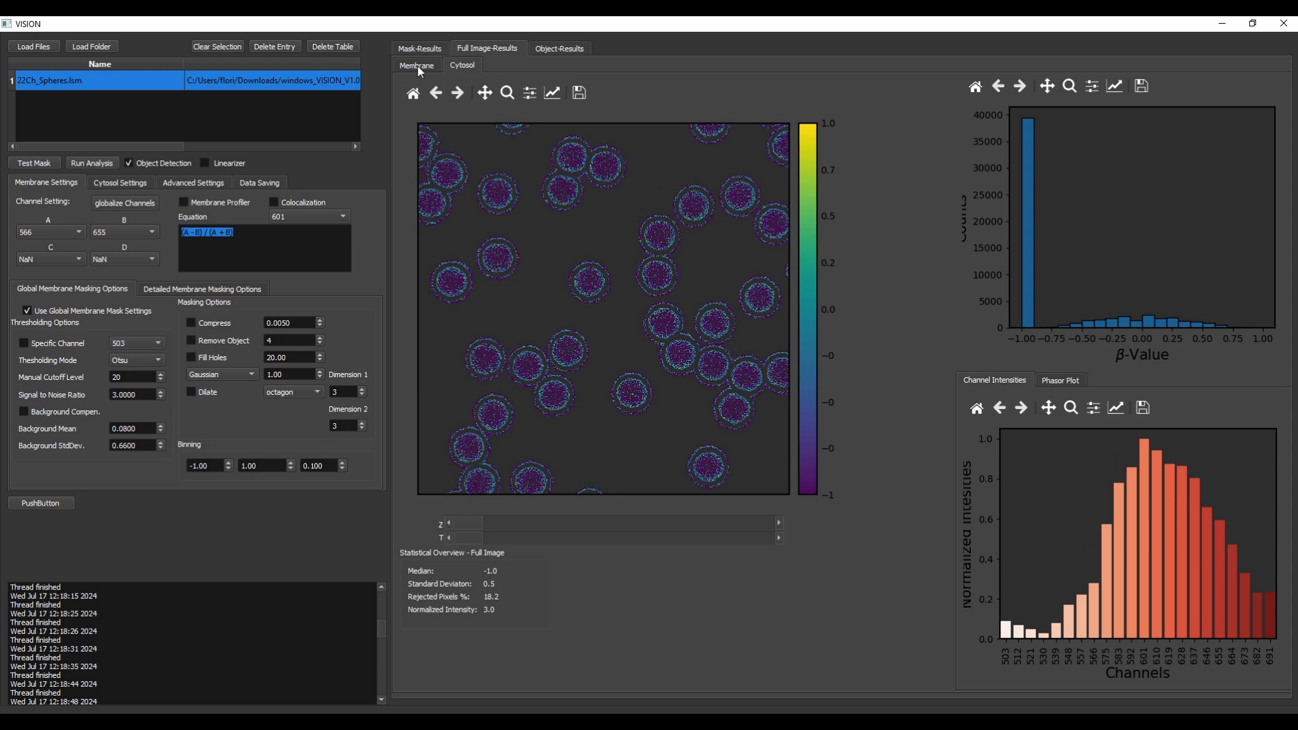
click(418, 68)
click(464, 68)
click(419, 67)
click(466, 64)
click(418, 65)
click(466, 65)
click(419, 65)
click(474, 65)
click(419, 65)
click(466, 65)
click(420, 65)
click(470, 65)
click(426, 65)
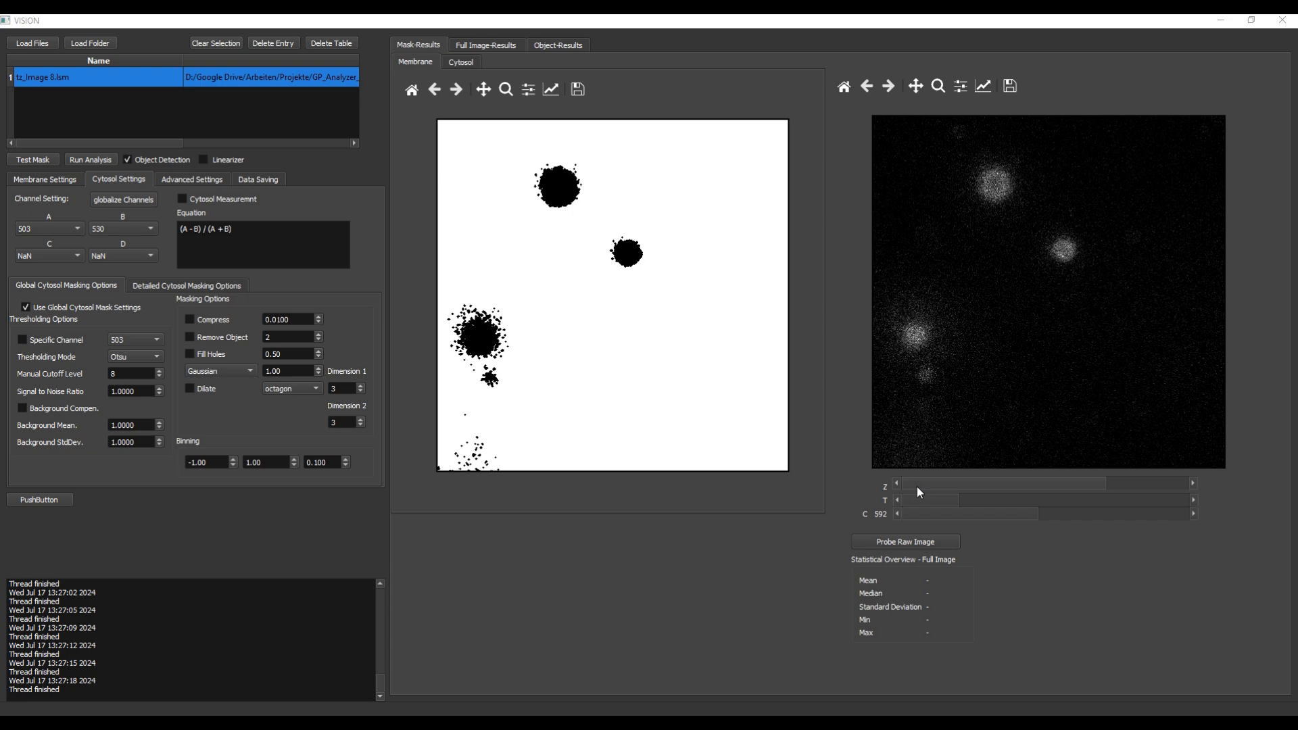
Browse the Z slices and channels of tz_Image 8.lsm and highlight the cytosol equation (A - B) / (A + B).
drag(918, 487, 1012, 491)
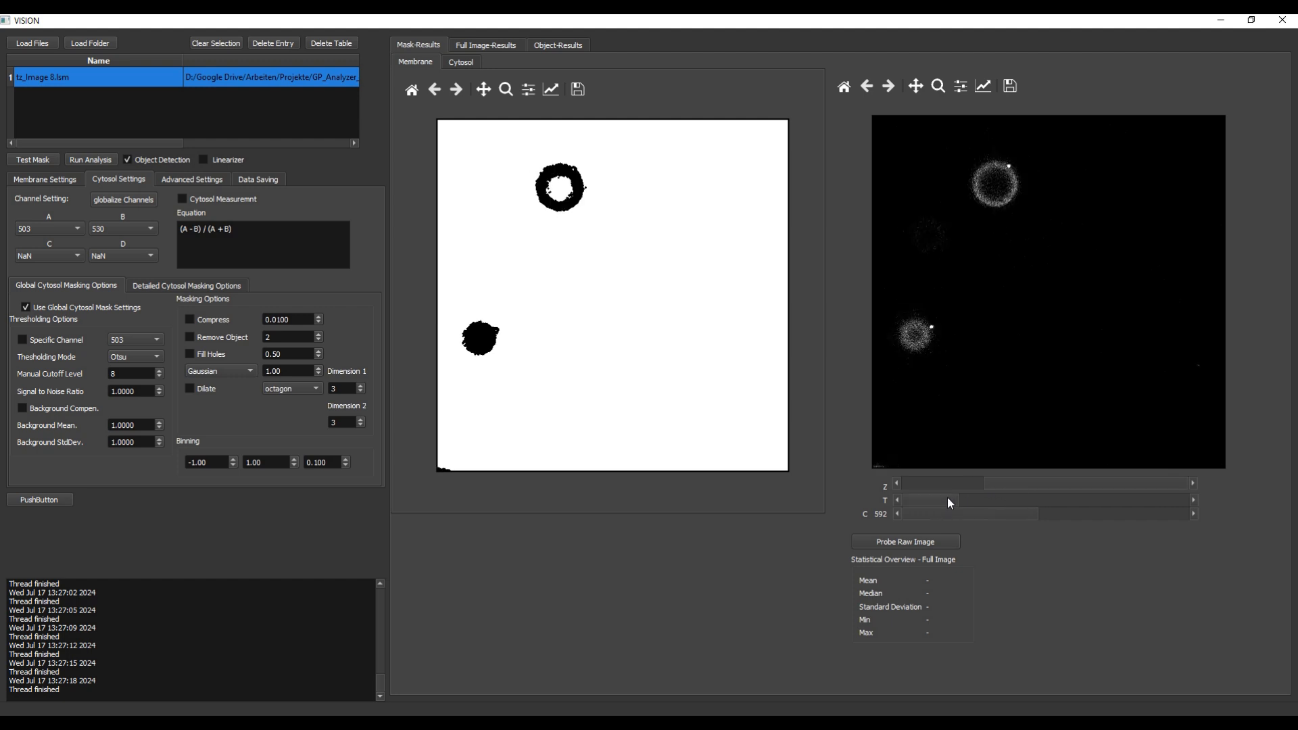
drag(1004, 489, 928, 519)
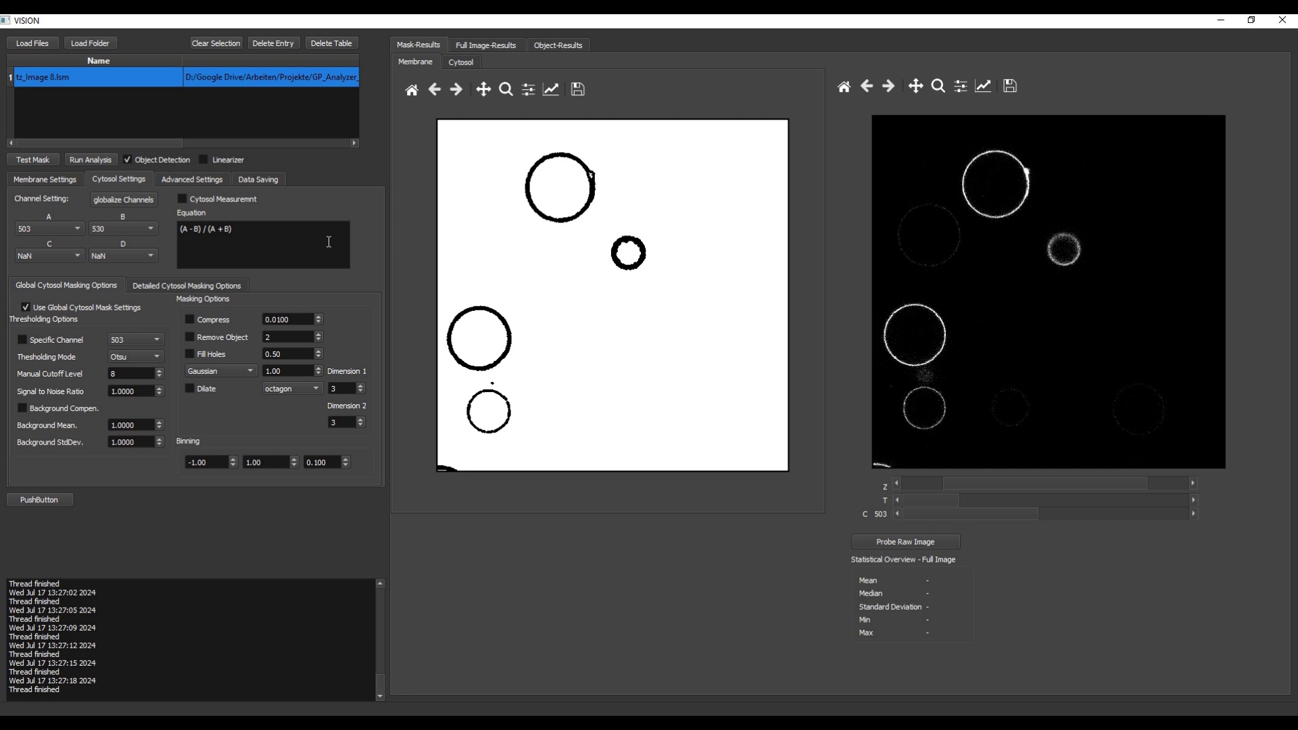
drag(272, 230, 178, 230)
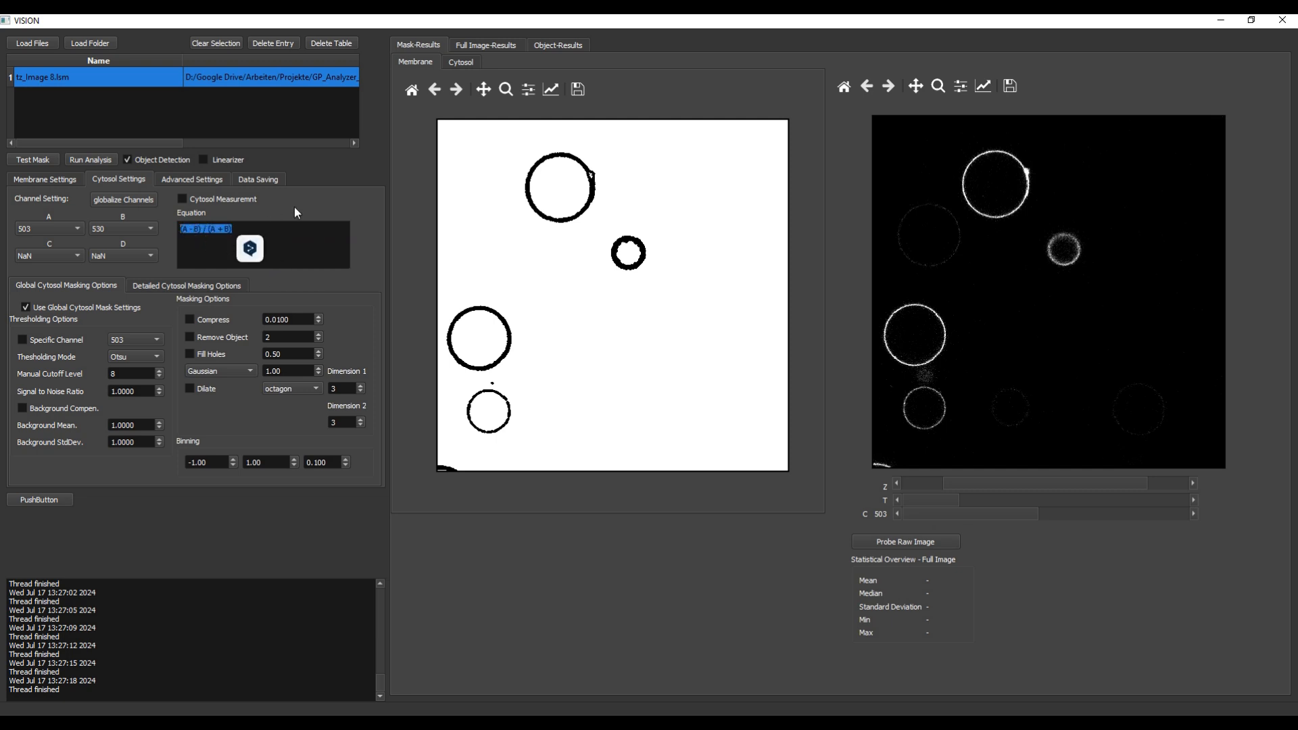
click(267, 234)
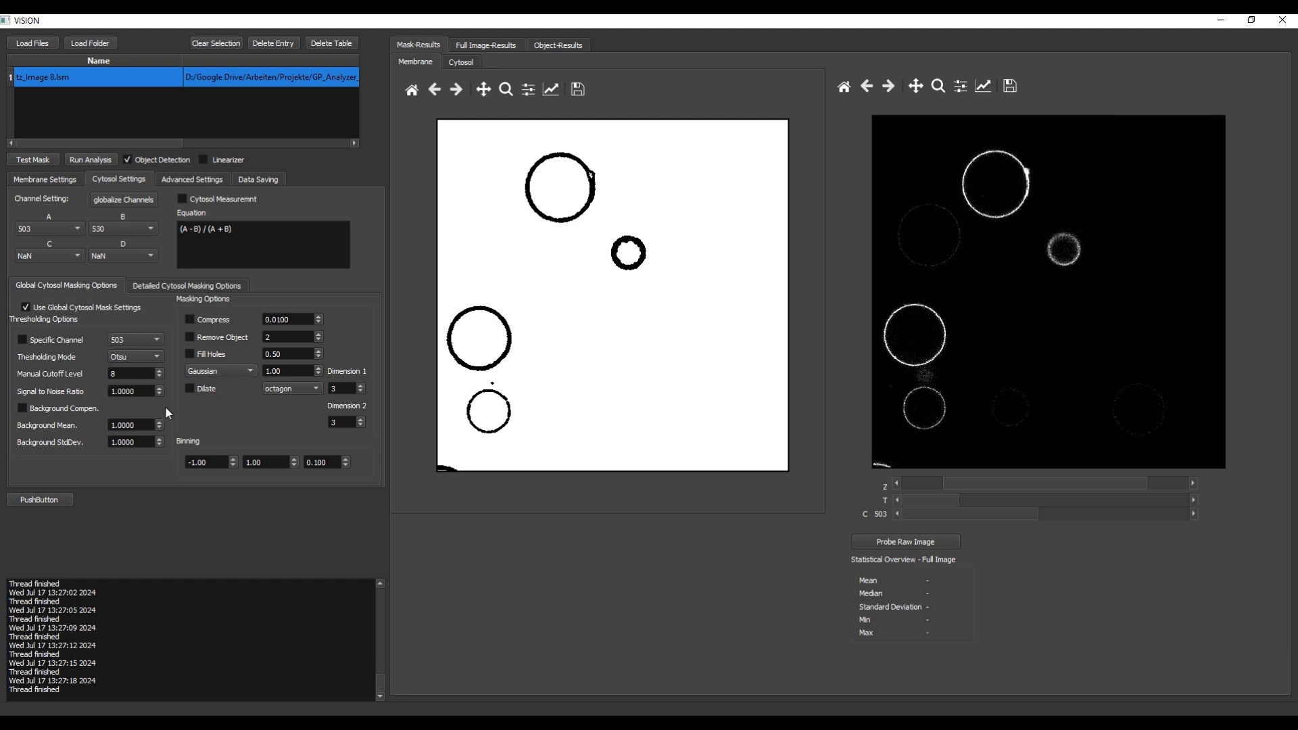
Test the membrane mask on the tz_Image 8.lsm stack and run the analysis with Object Detection.
click(30, 160)
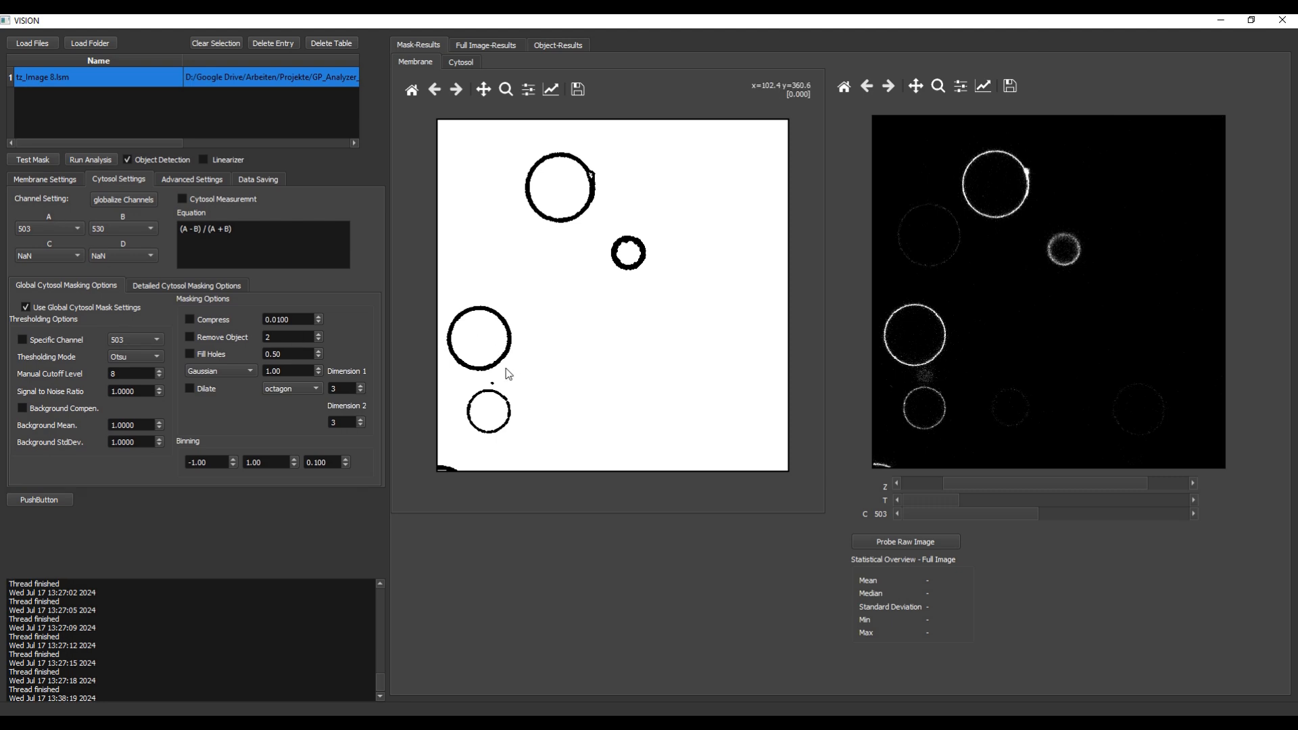
mouse_move(1000, 480)
mouse_down()
mouse_move(965, 480)
mouse_move(1052, 485)
mouse_move(1016, 488)
mouse_up()
click(969, 498)
click(954, 500)
click(96, 158)
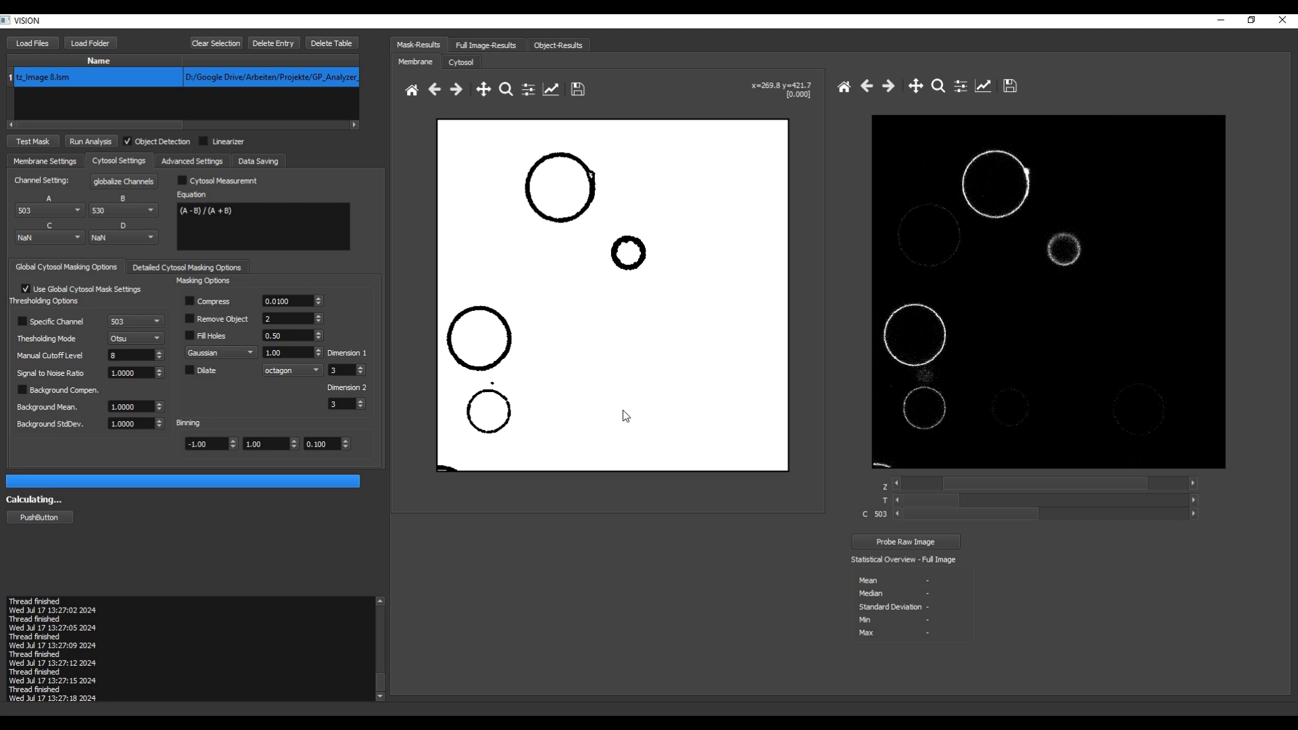
Browse the membrane masks across Z slices and time points, and step through the Z slices of the full-image results.
drag(951, 482, 992, 485)
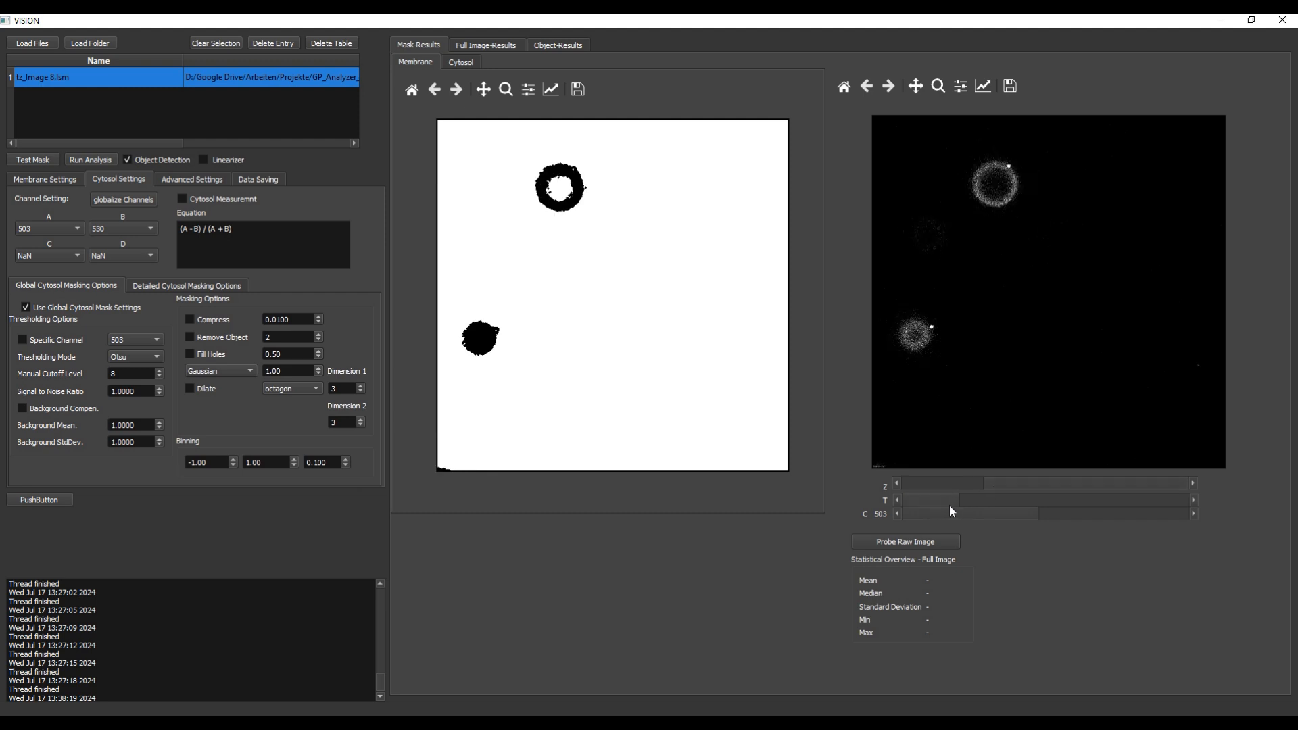
drag(945, 502, 1145, 505)
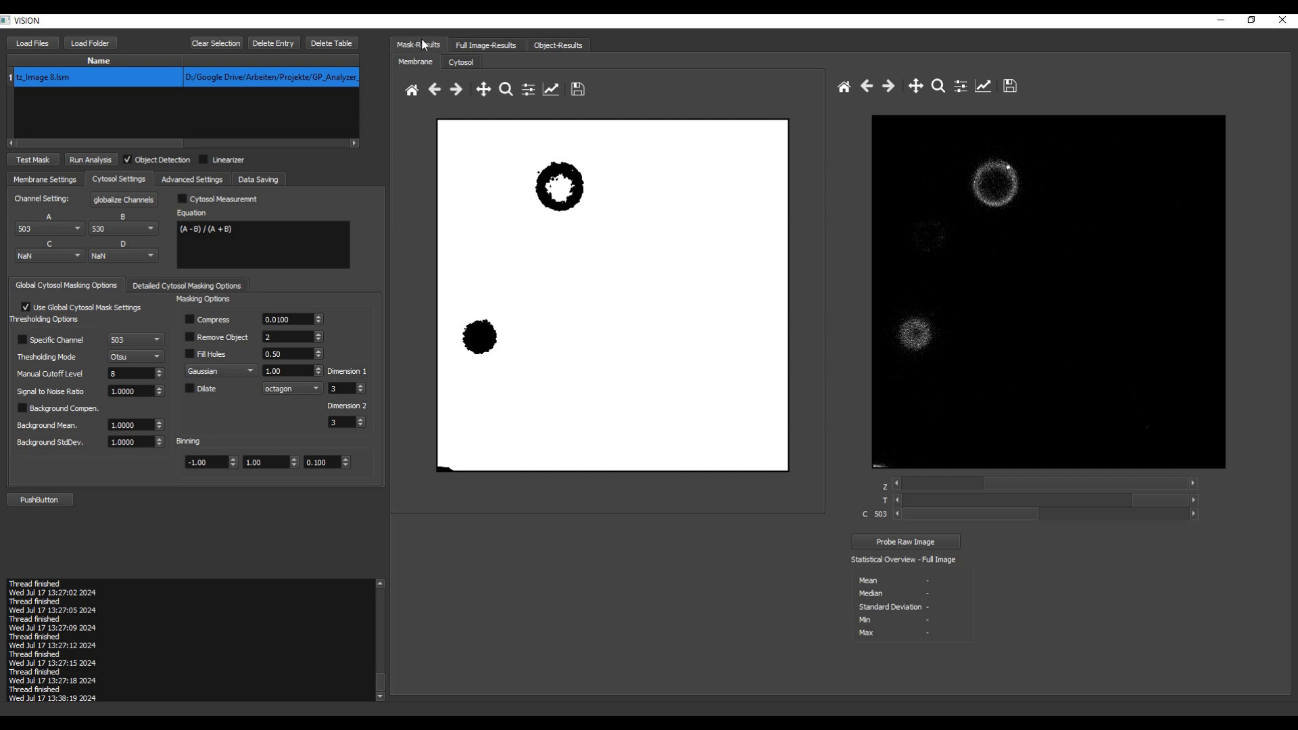
click(477, 49)
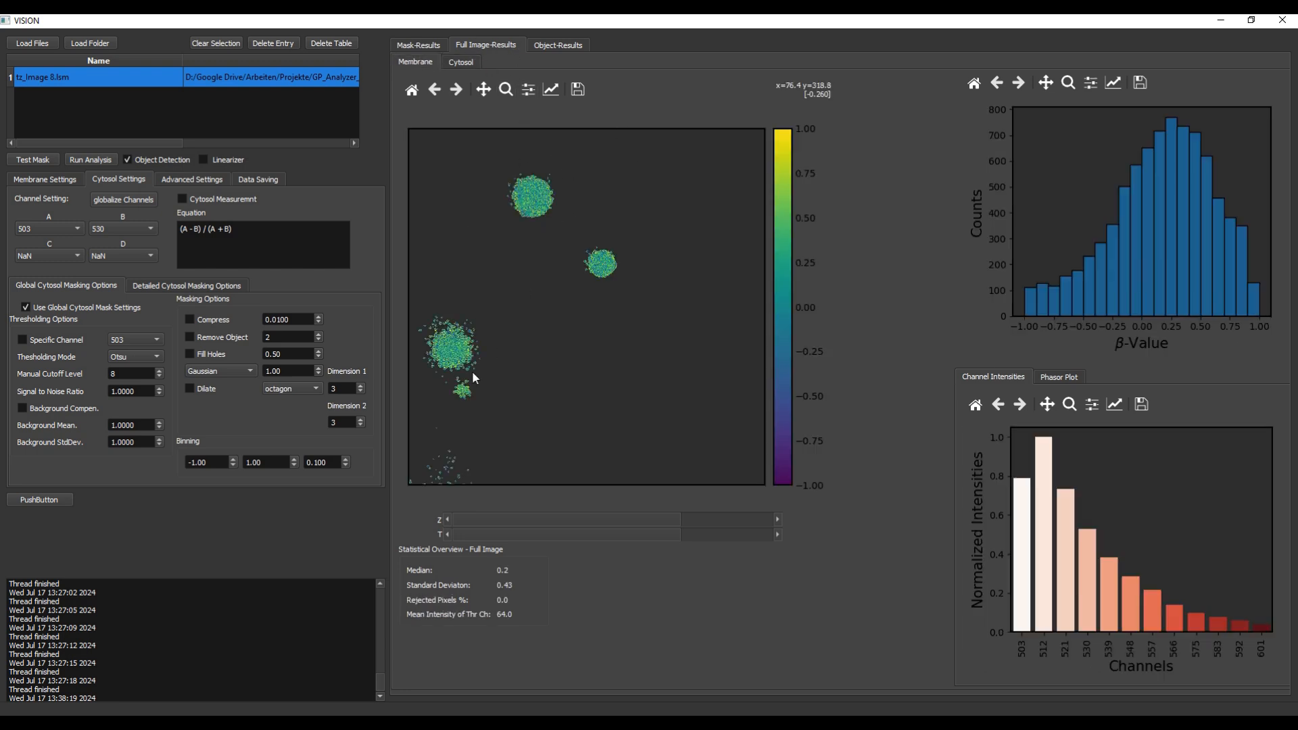
drag(509, 518, 530, 518)
click(779, 518)
click(778, 518)
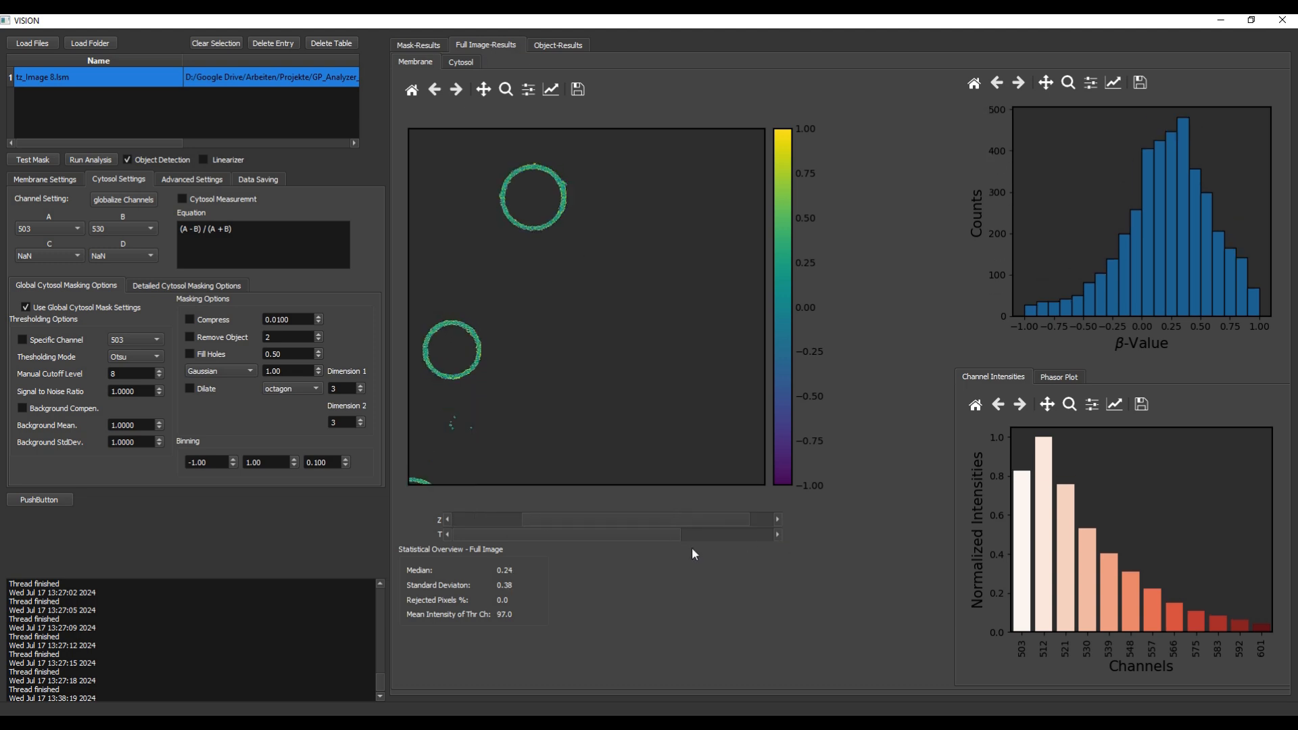
Step through the time points of the full-image membrane results and compare their β-value histograms.
click(777, 537)
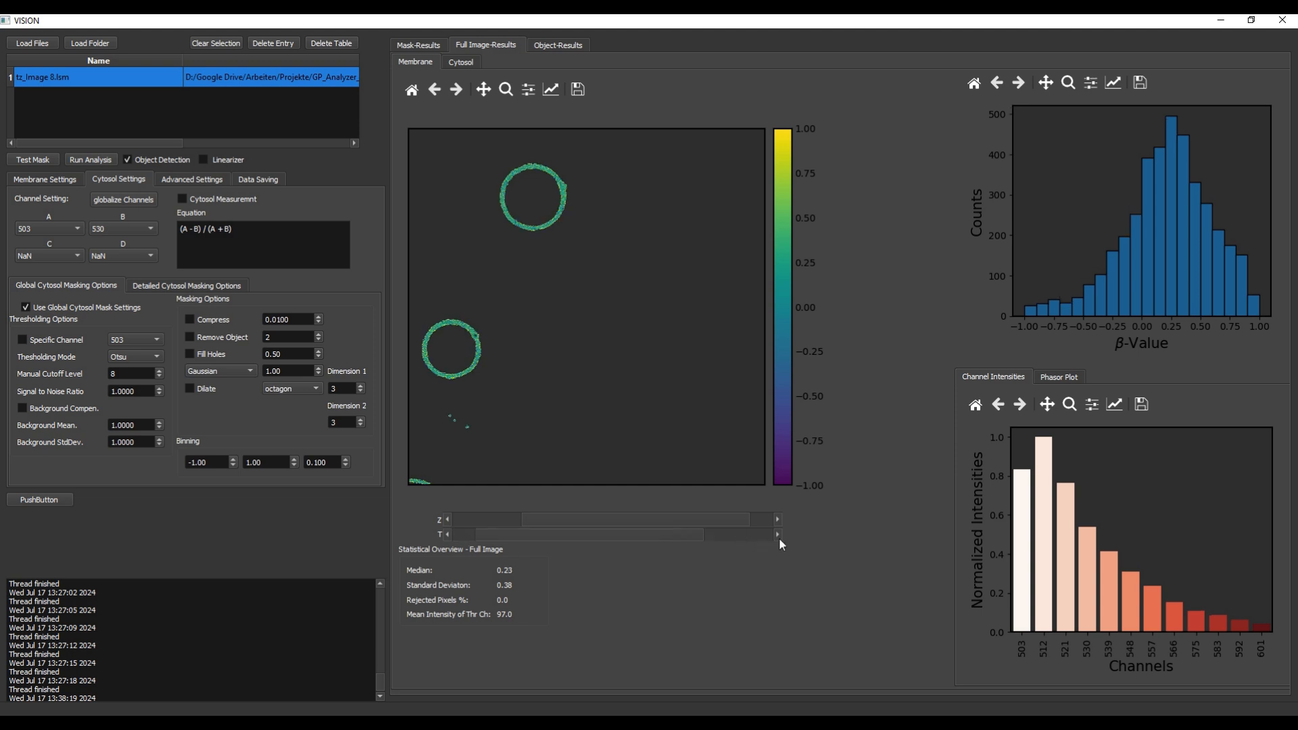
click(777, 536)
click(778, 535)
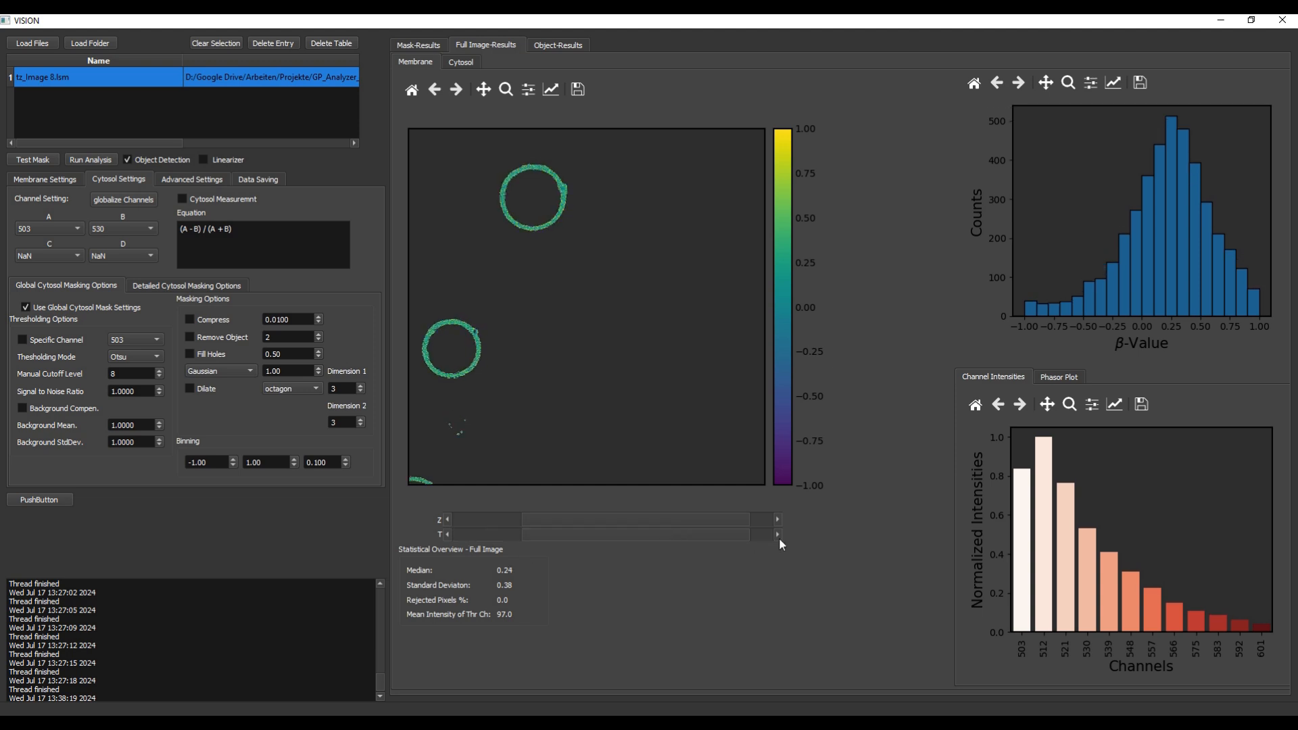
click(779, 539)
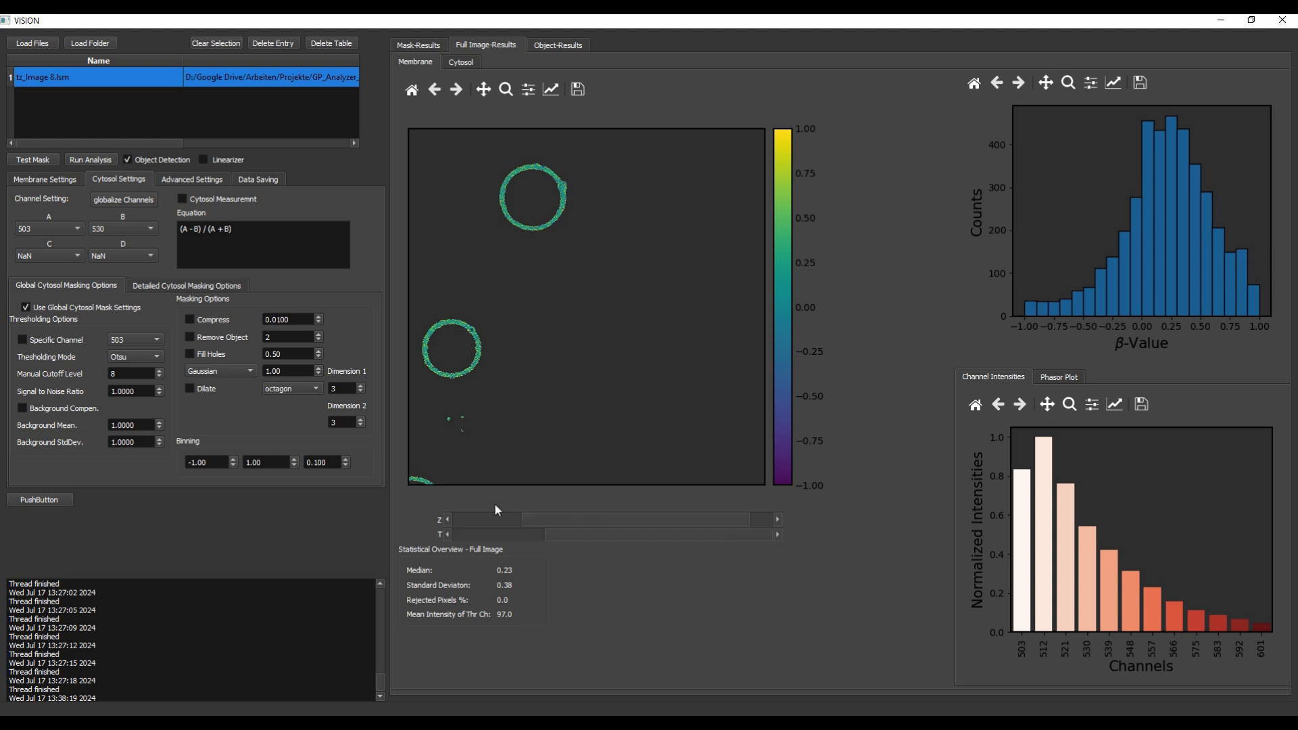
click(545, 533)
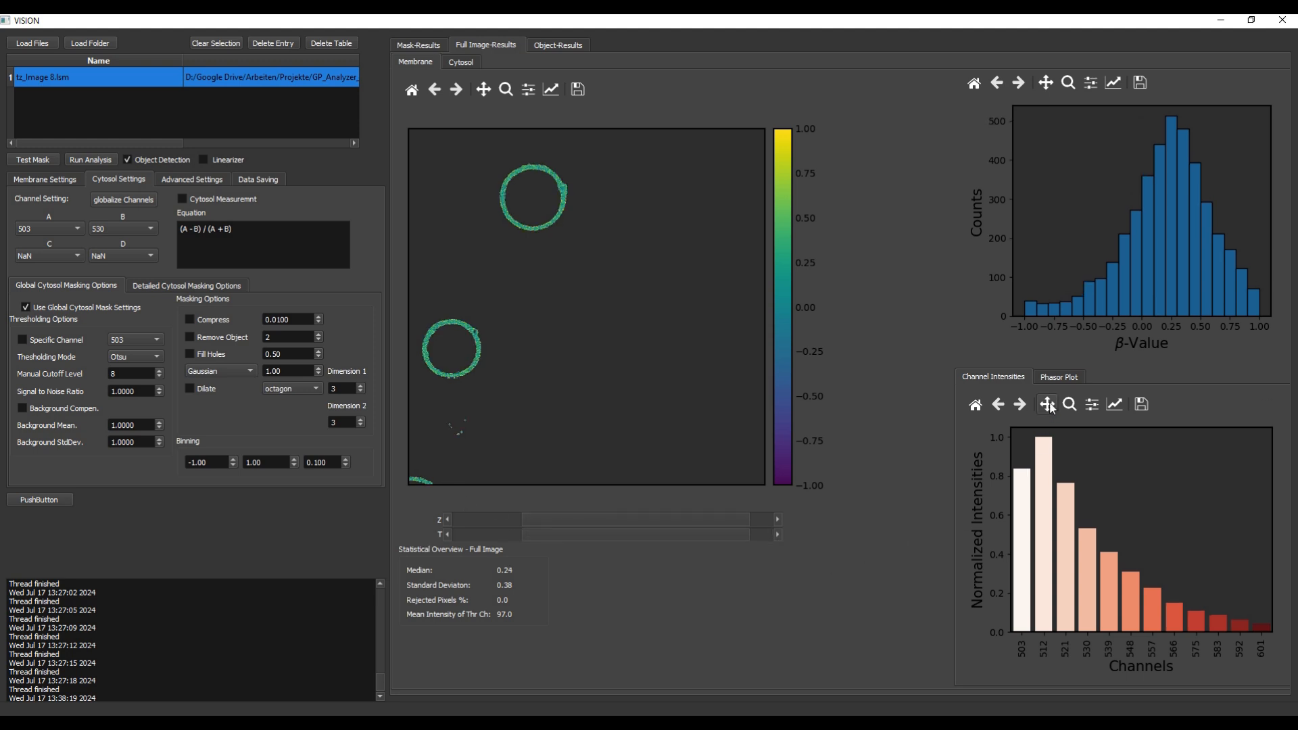
Examine the membrane object results for objects 1 to 4, and view object 4 at a different Z slice.
click(554, 45)
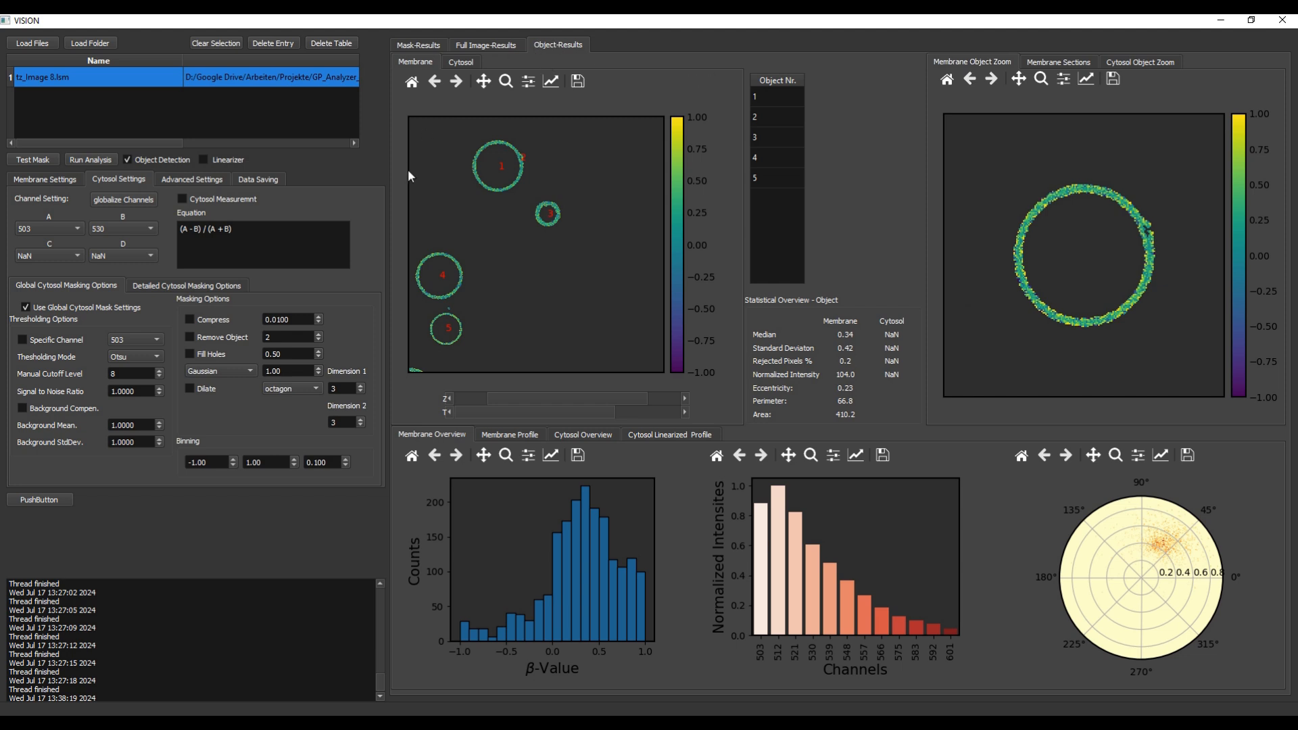
click(781, 99)
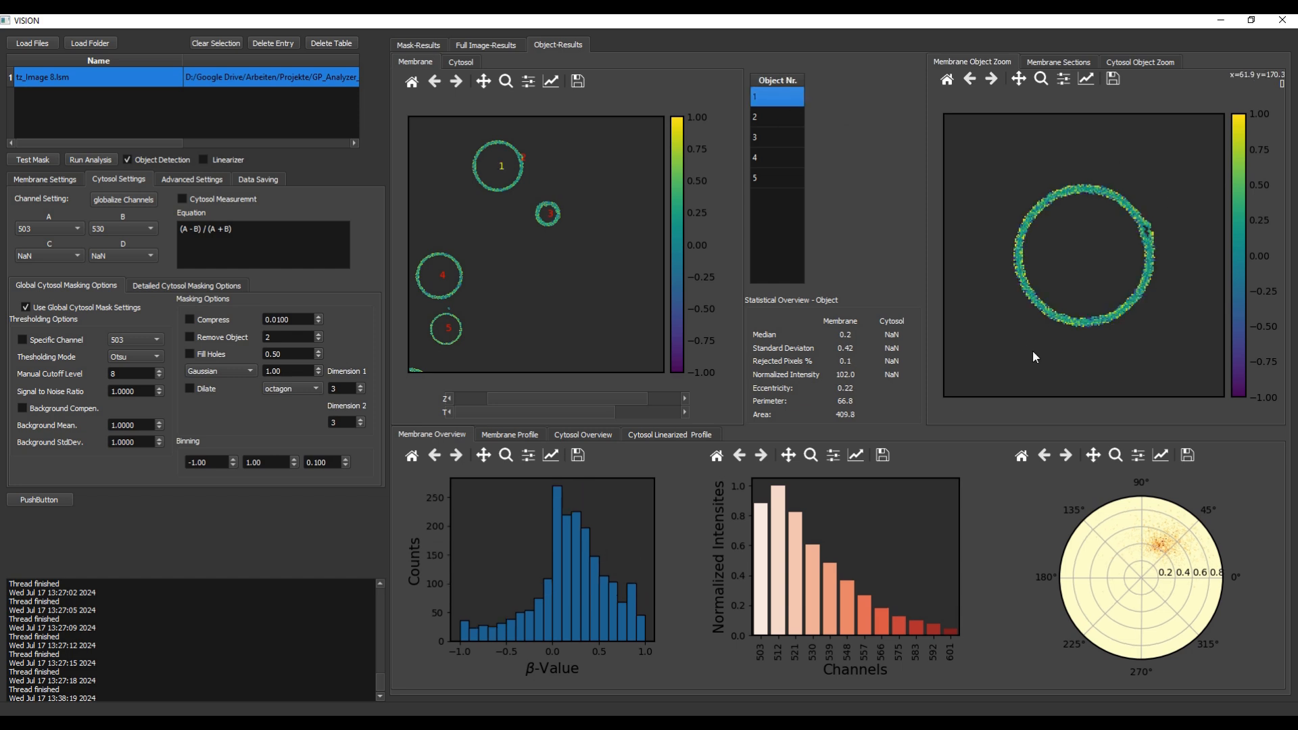
click(768, 118)
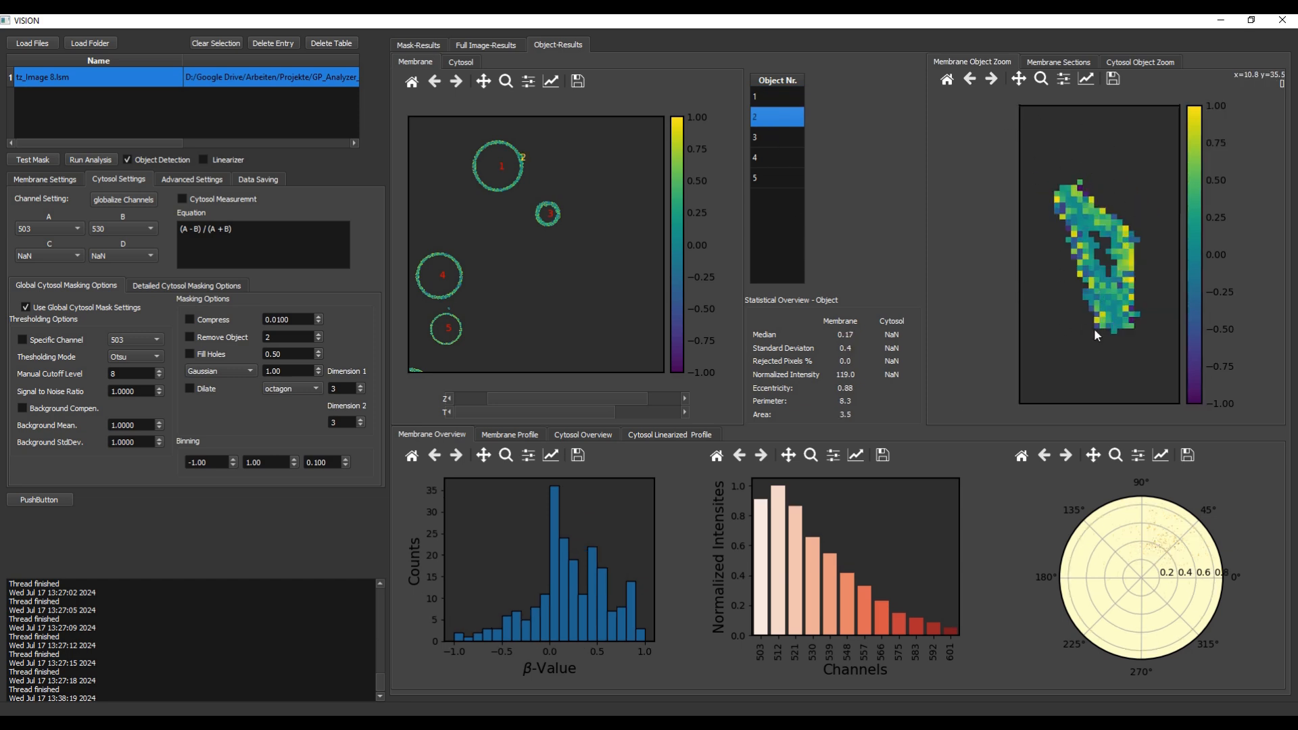
click(766, 143)
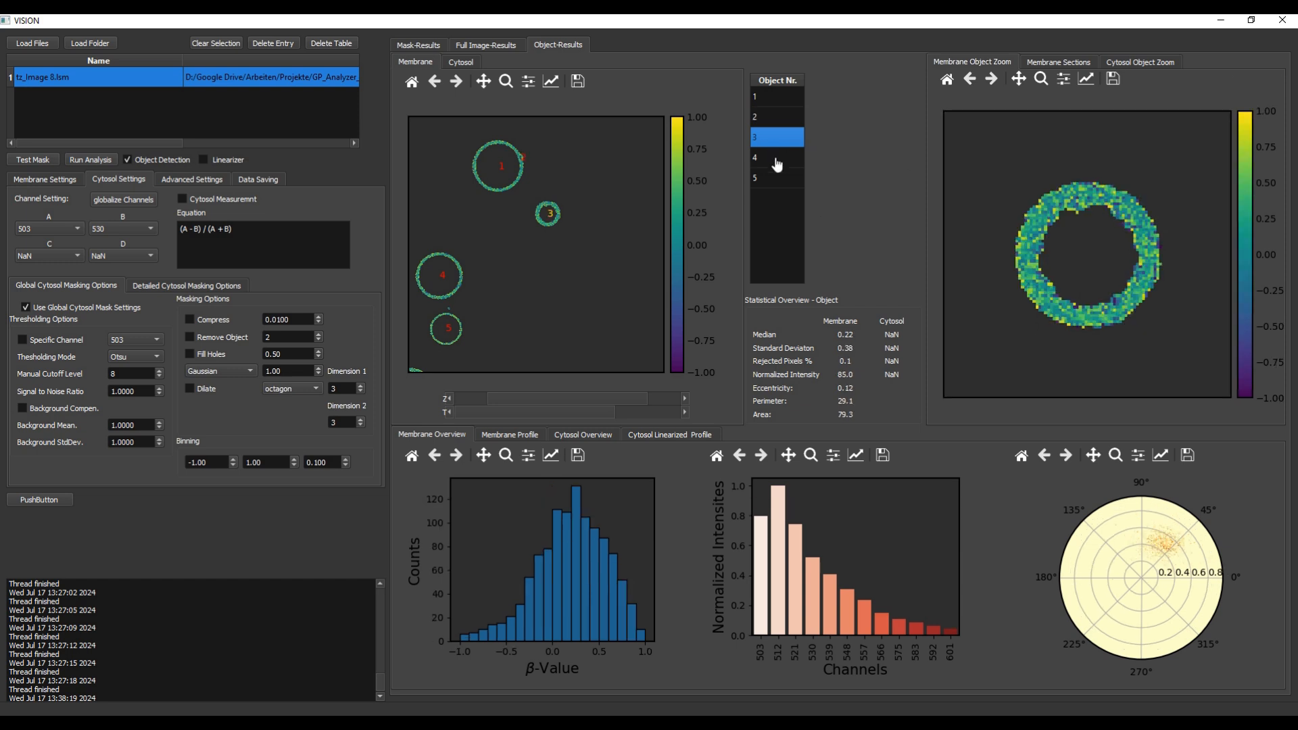
click(778, 162)
drag(570, 400, 549, 404)
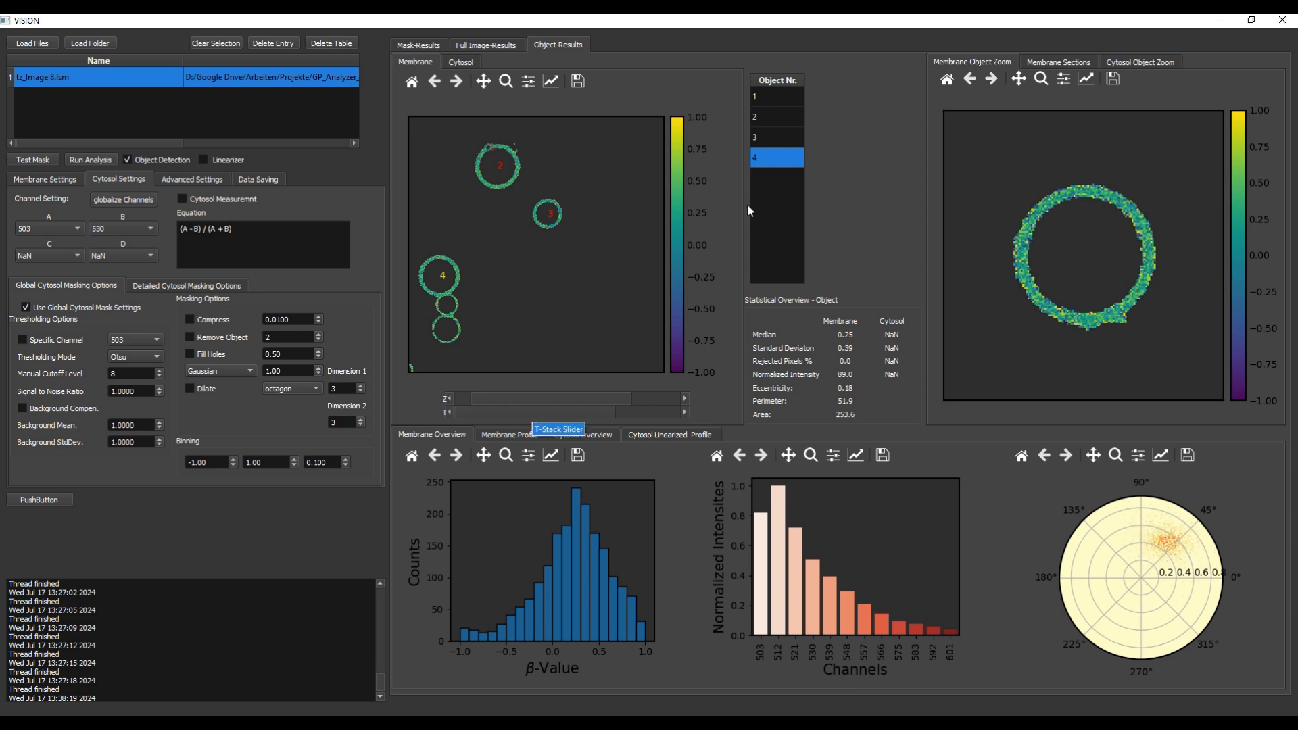
Examine the membrane results of object 3, view them at the next time point, and open the membrane settings.
click(777, 137)
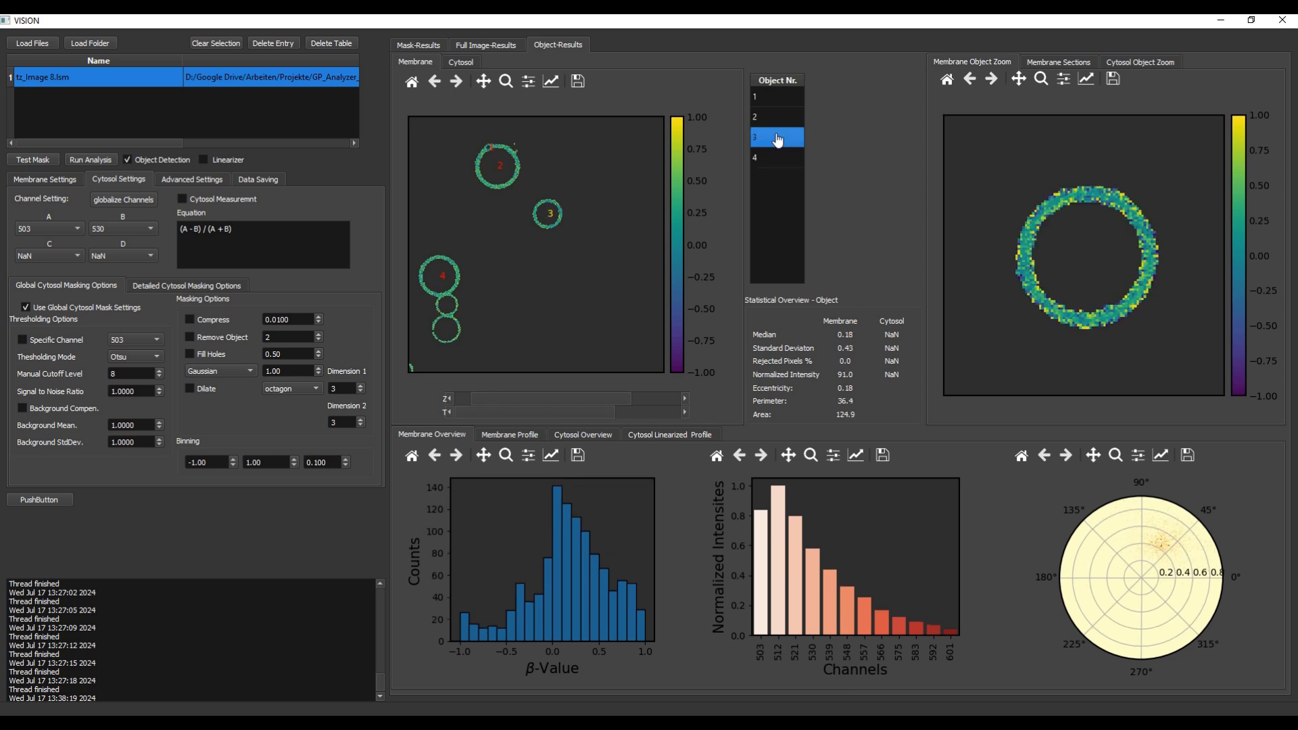
click(685, 413)
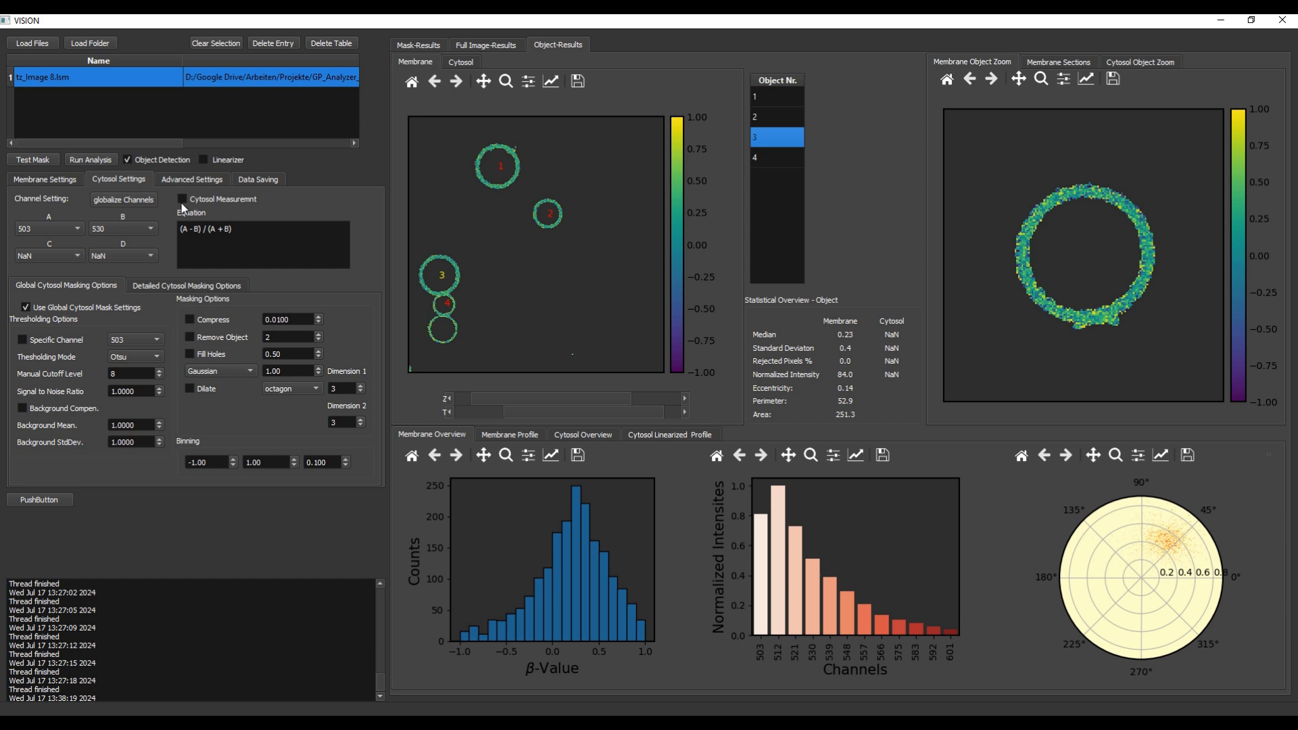
click(75, 180)
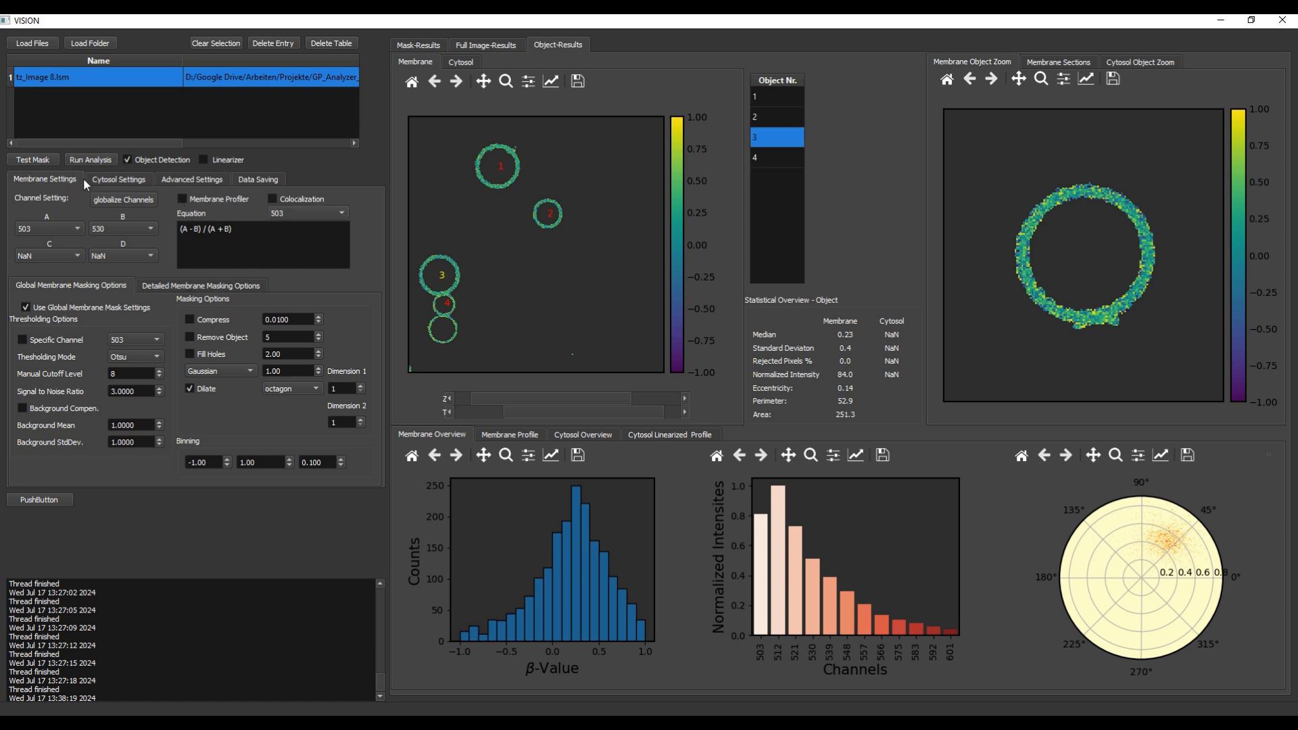
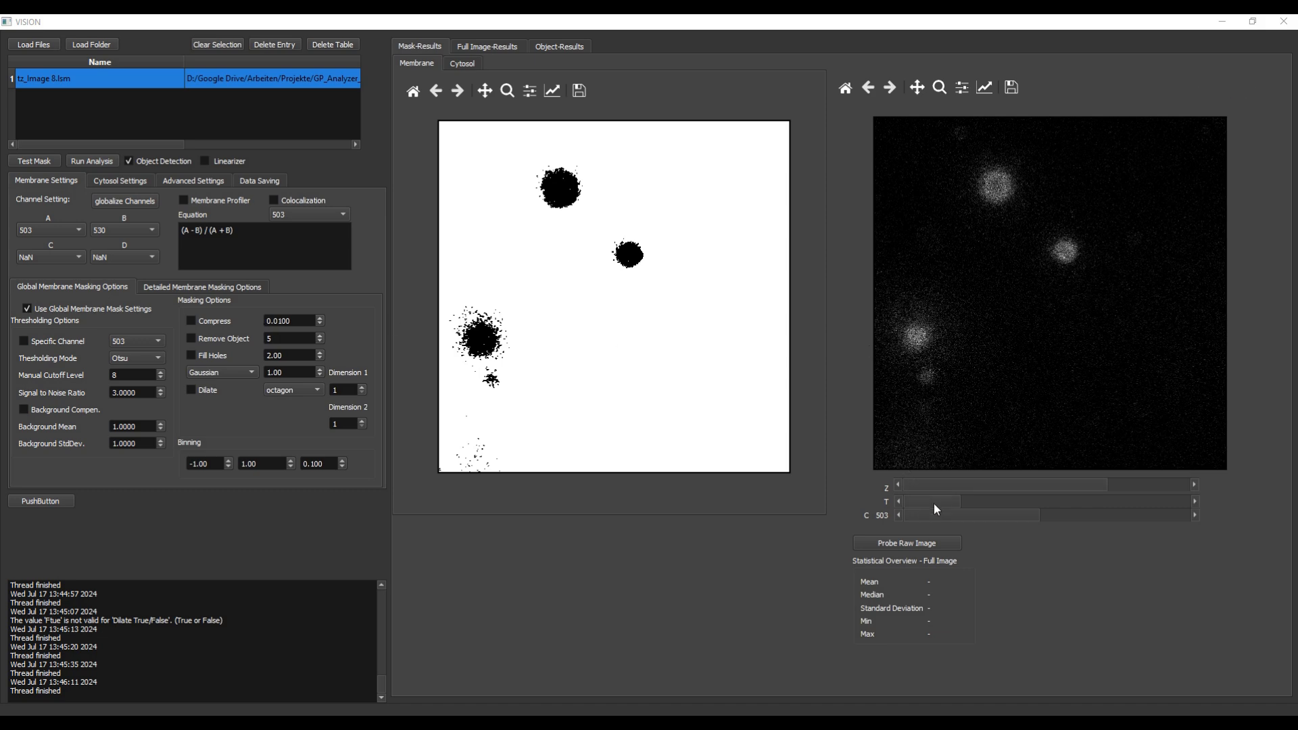
Test the membrane mask on tz_Image 8.lsm and browse the resulting mask to another Z slice.
click(31, 160)
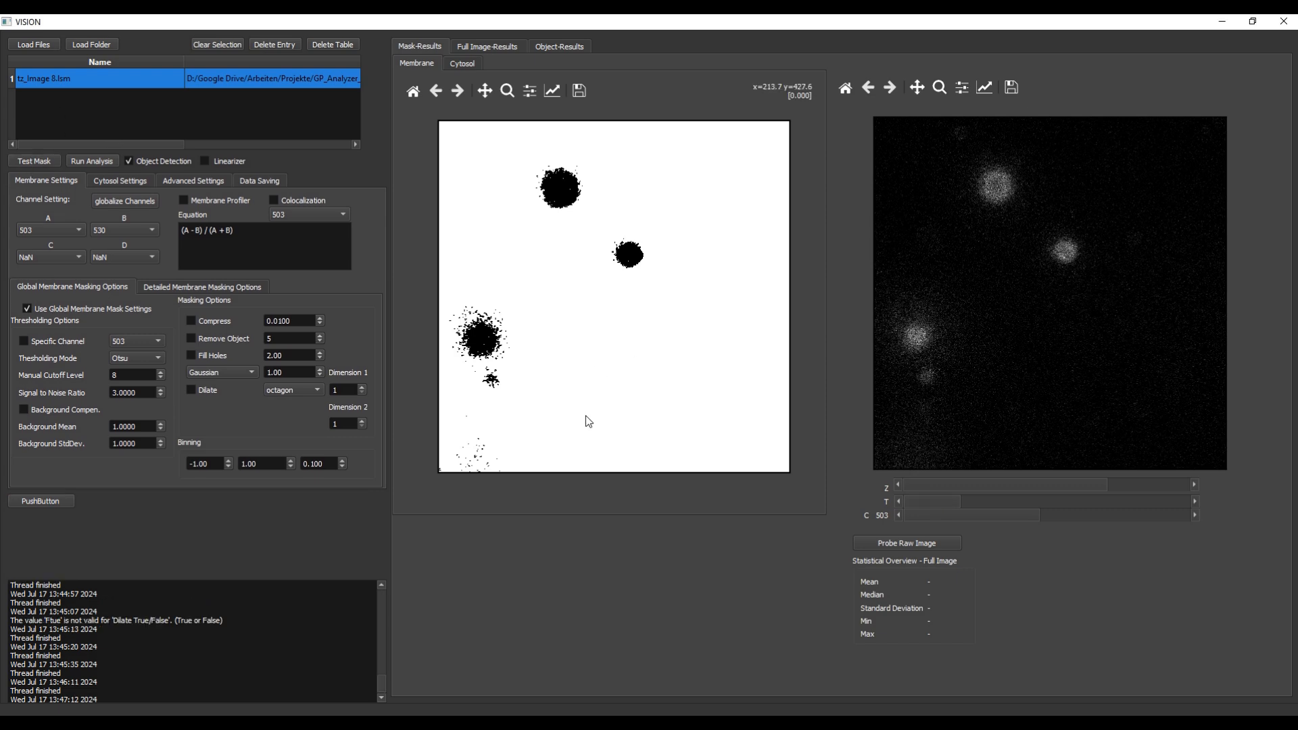
drag(953, 486, 990, 484)
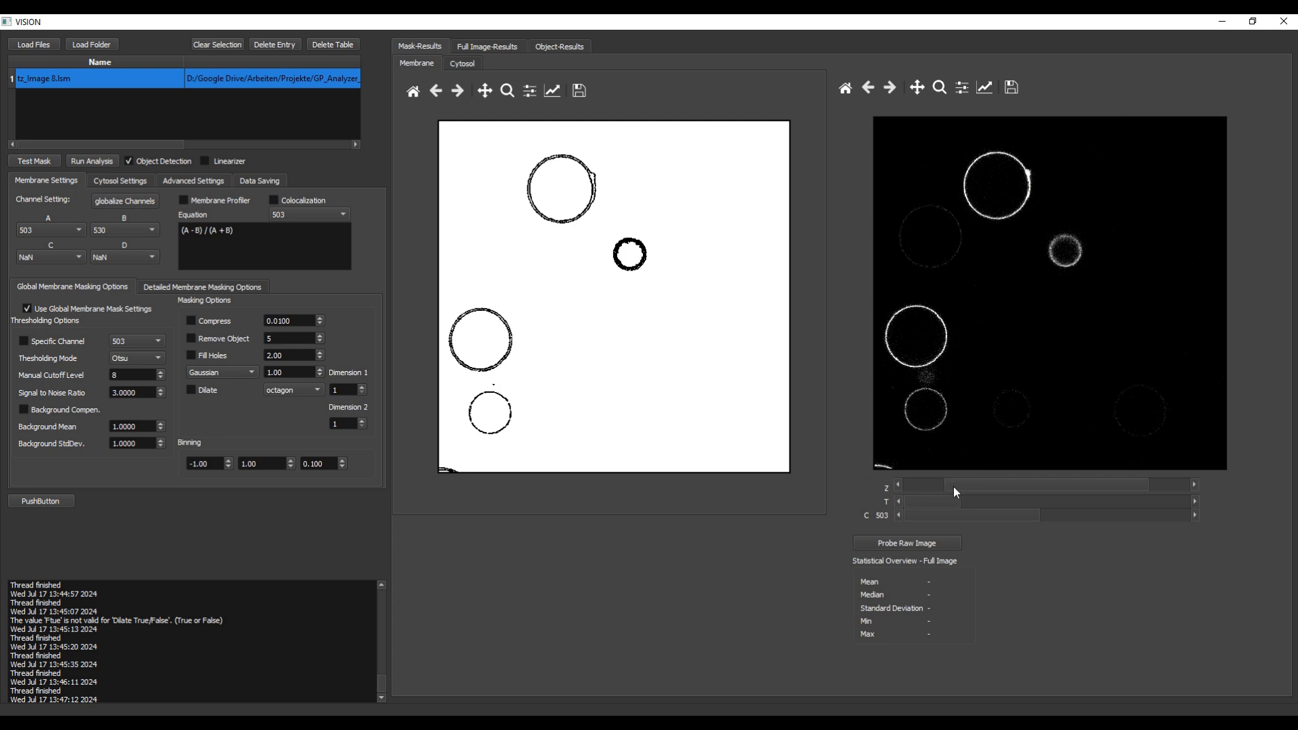
mouse_move(928, 502)
mouse_down()
mouse_move(976, 503)
mouse_move(923, 504)
mouse_up()
Compare the global membrane masking options with the detailed membrane masking table.
click(155, 289)
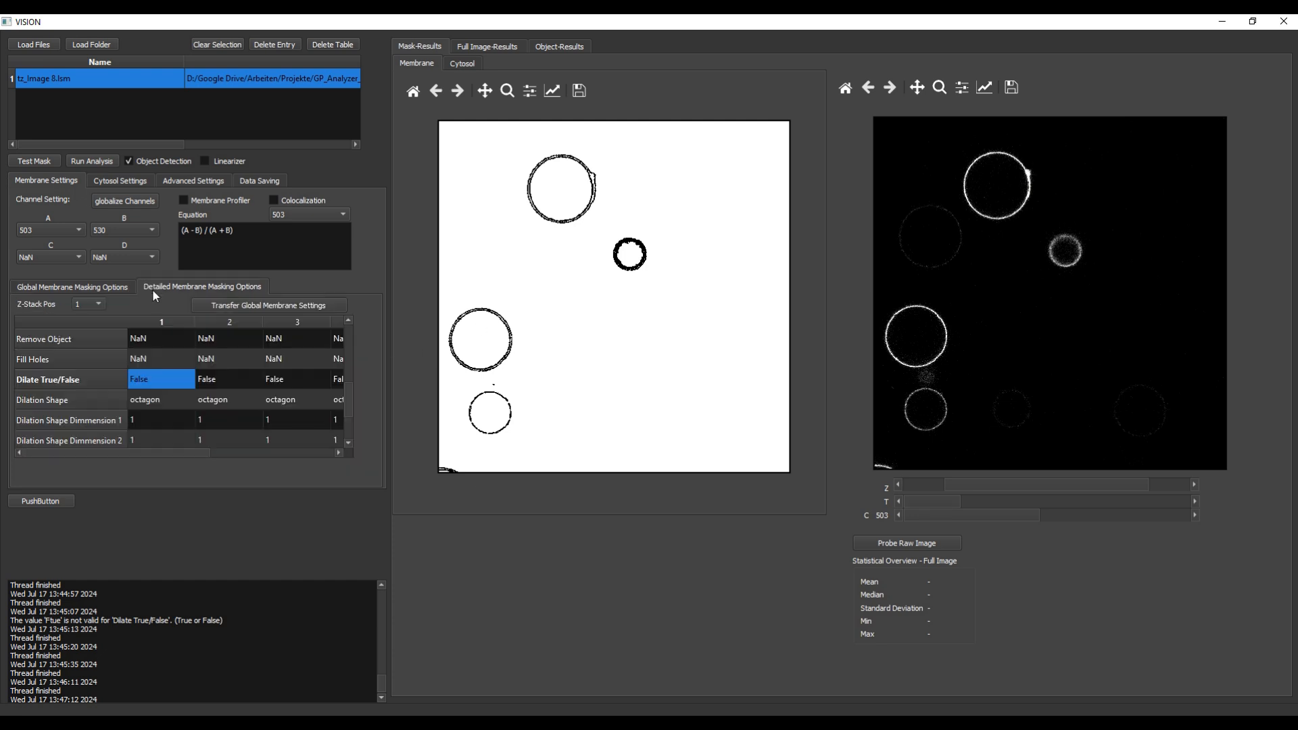
click(86, 292)
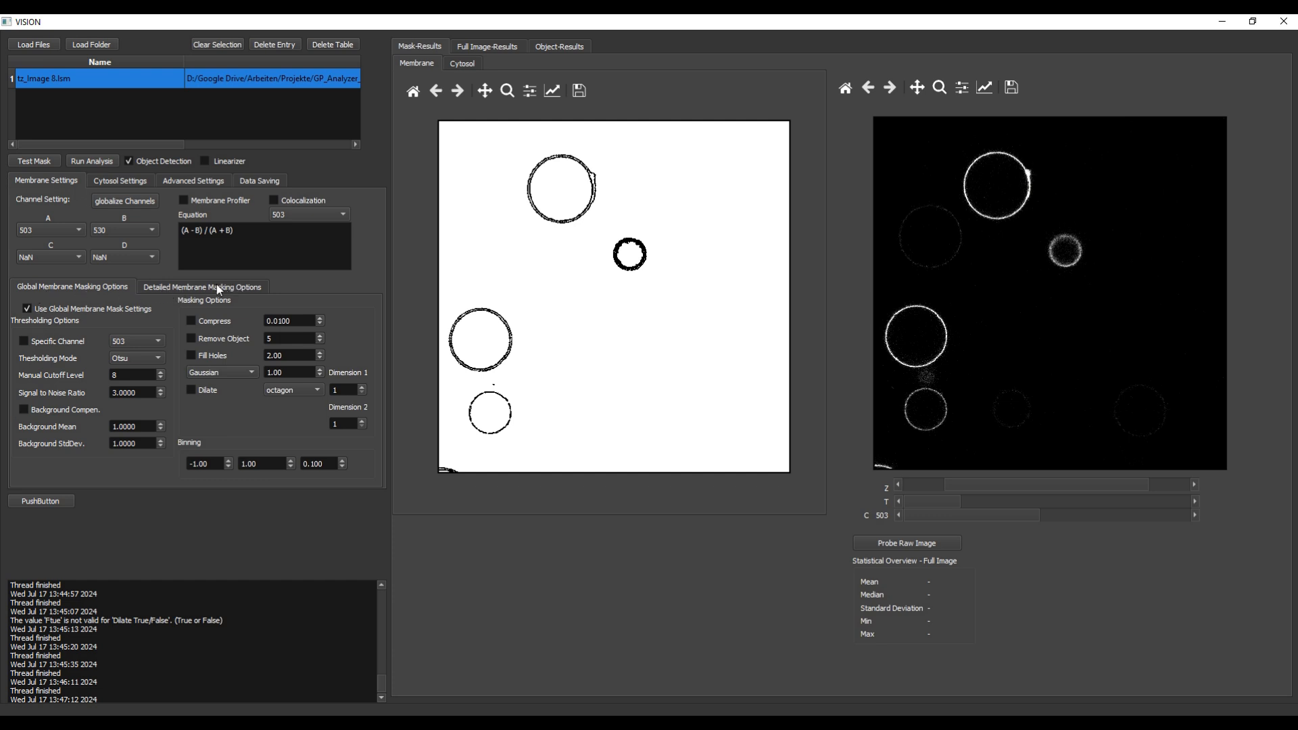
click(179, 286)
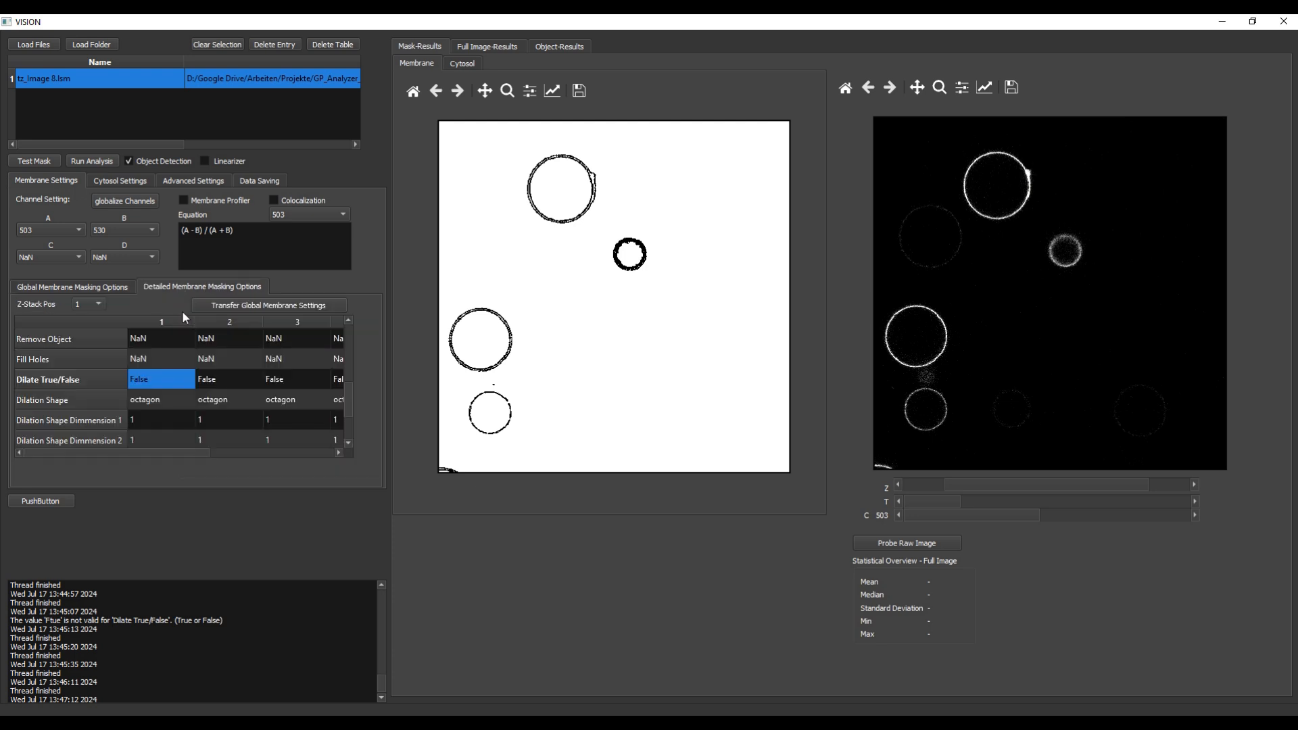
click(82, 284)
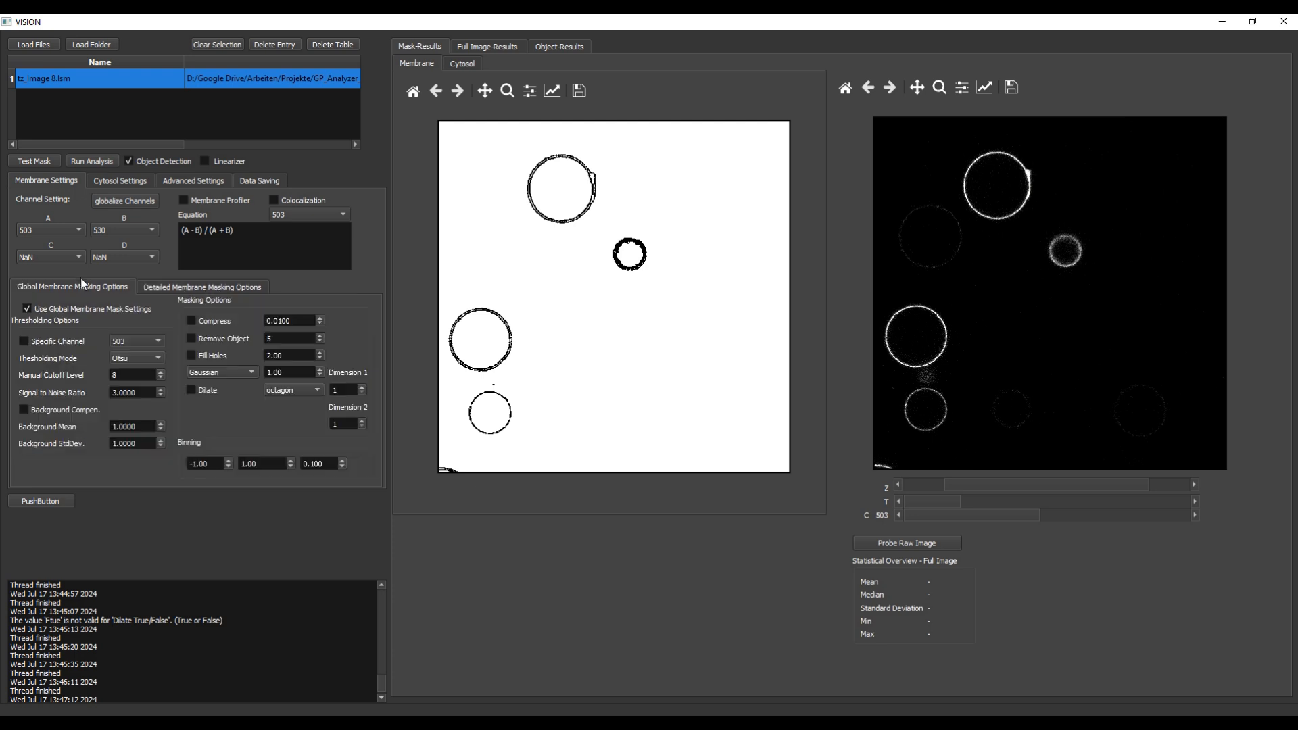
click(181, 291)
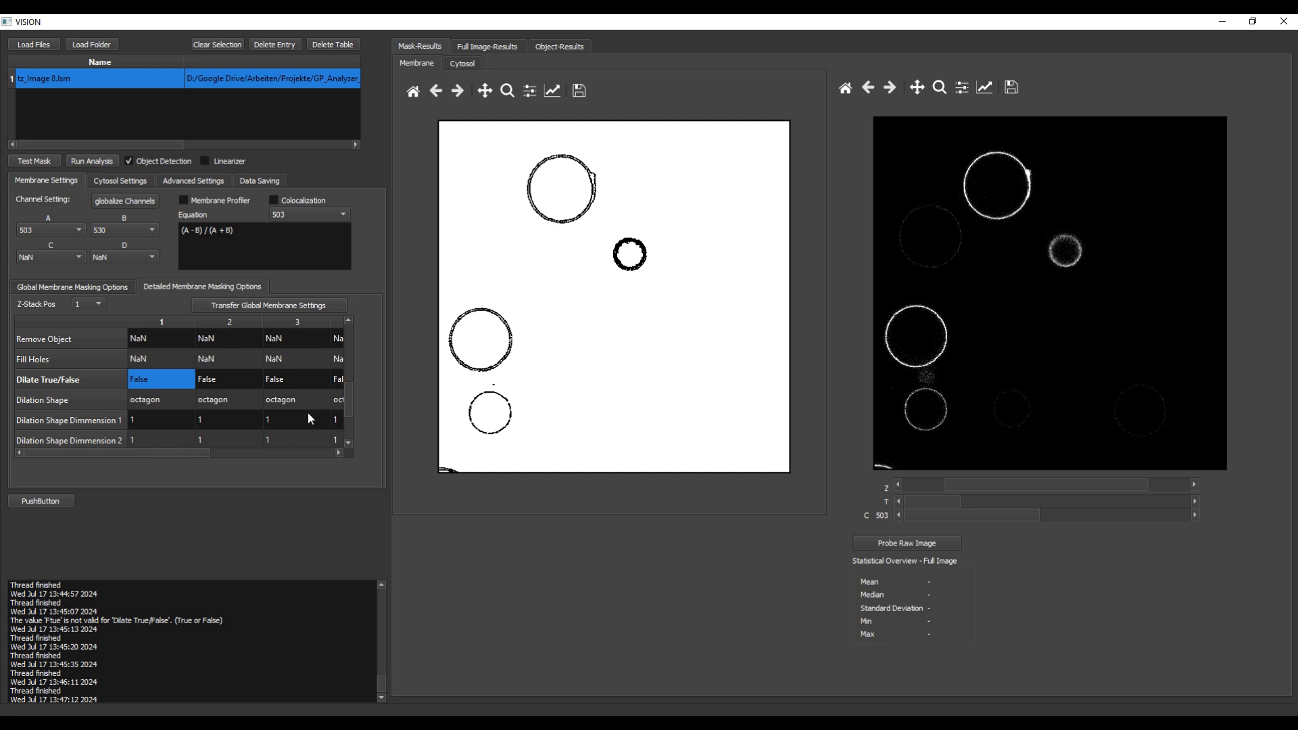
click(70, 289)
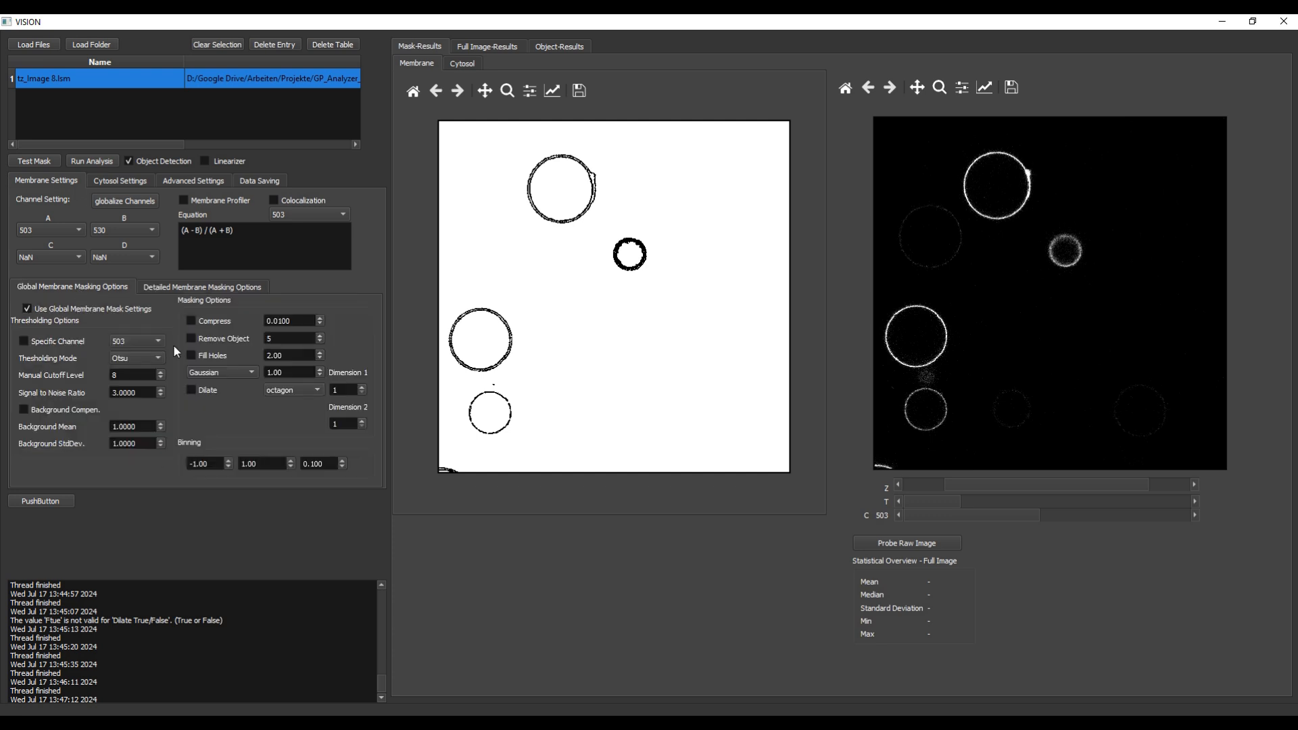
Turn off Use Global Membrane Mask Settings and show the detailed masking options for Z-stack position 3.
click(26, 310)
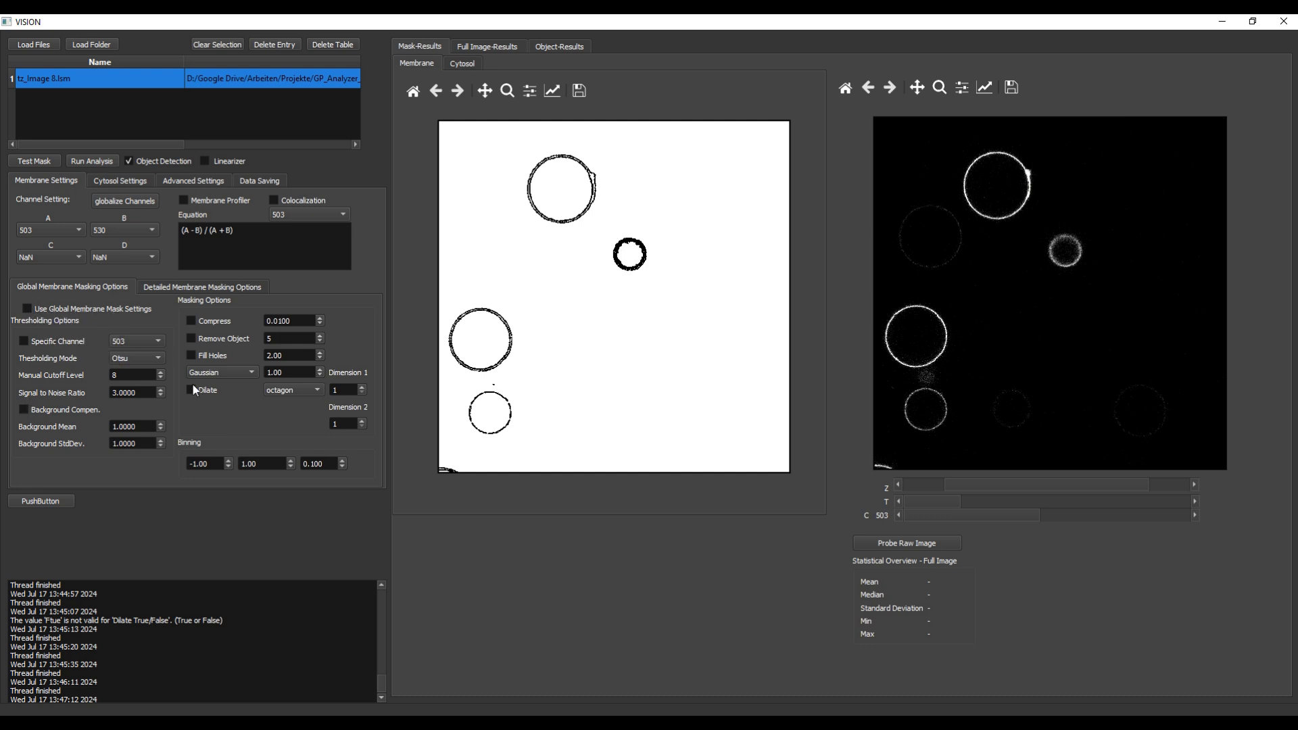
click(169, 289)
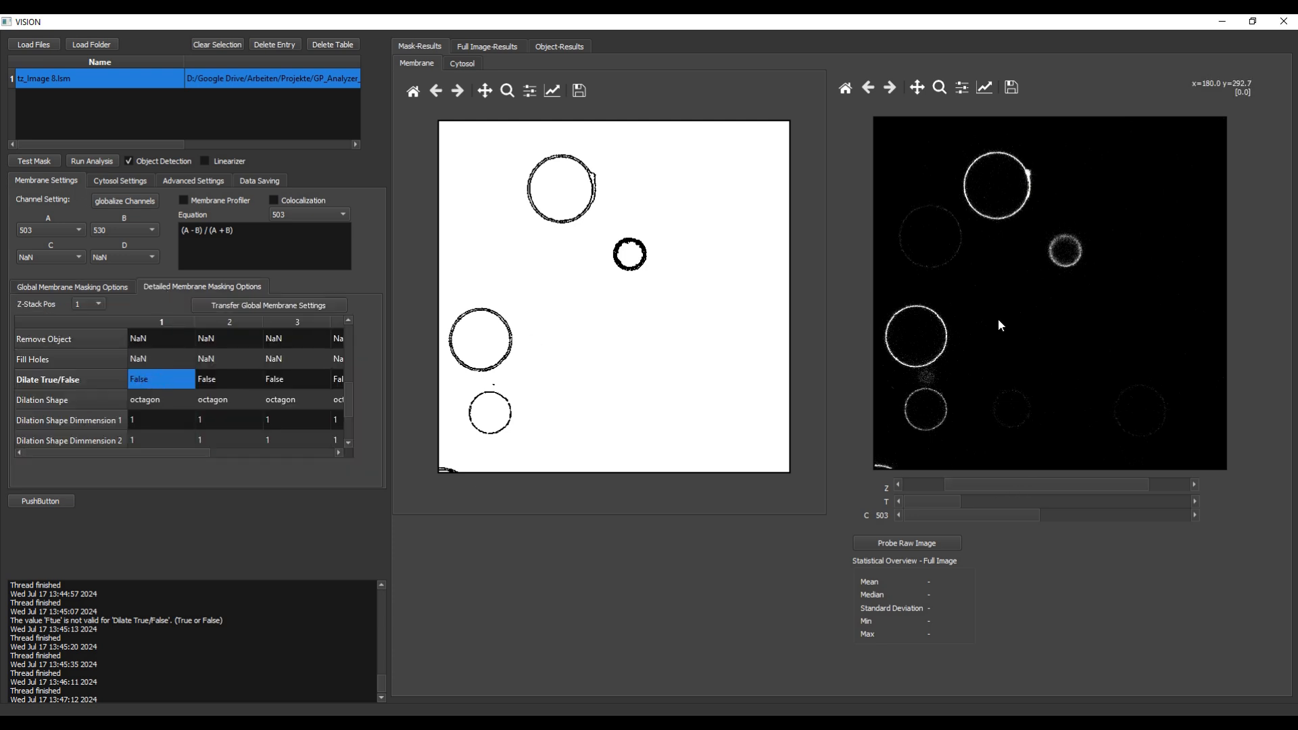
drag(900, 485, 1093, 484)
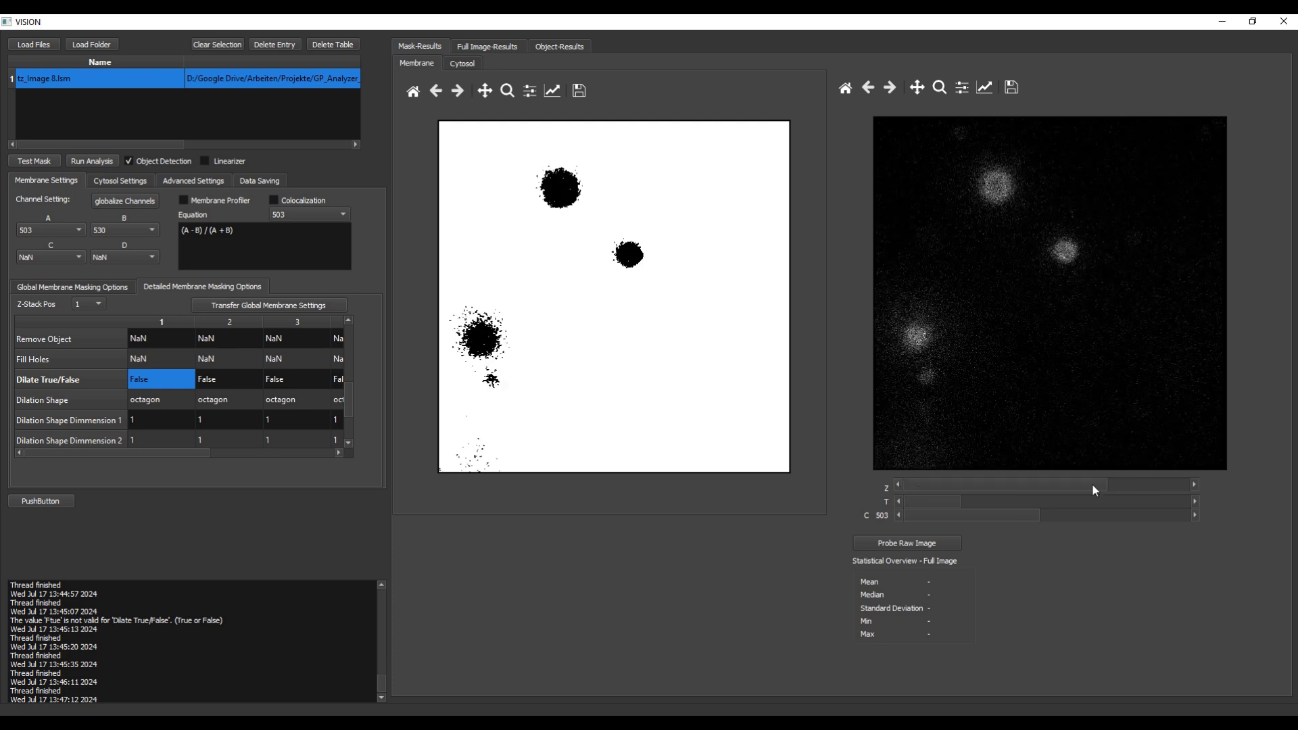
click(1194, 485)
click(1194, 484)
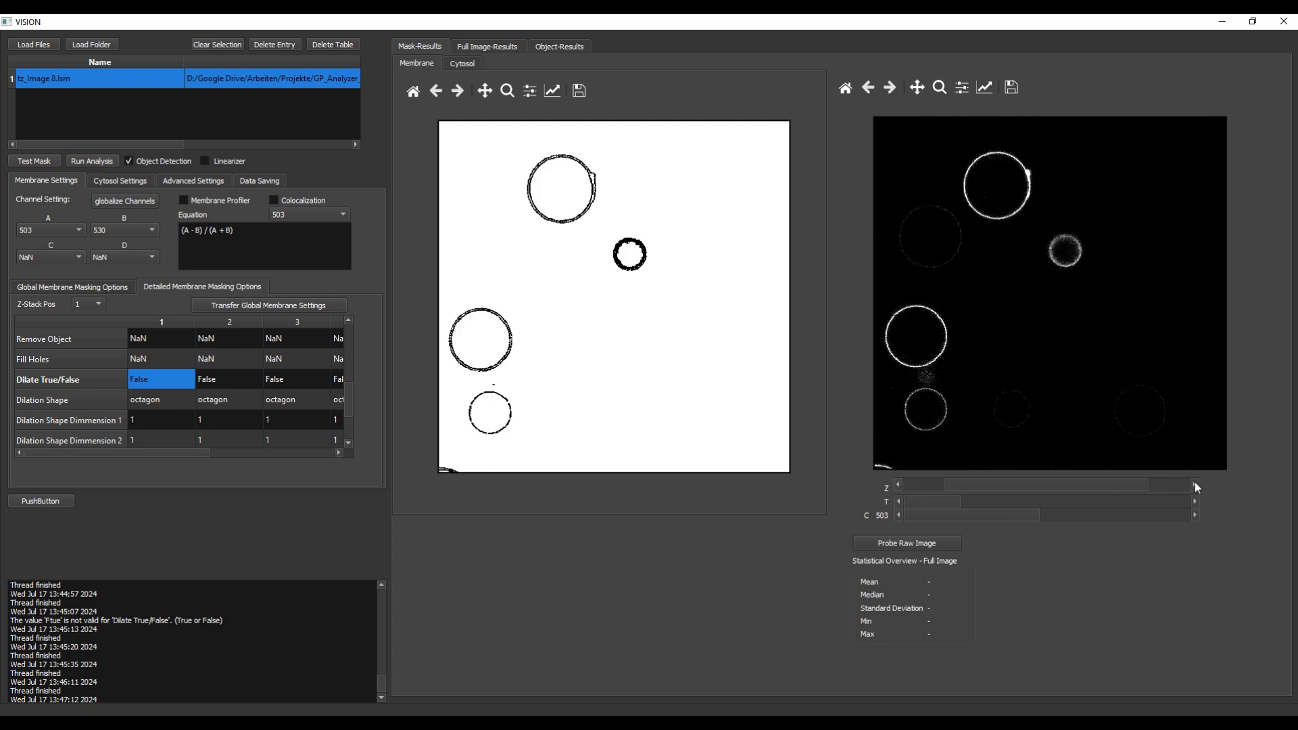
click(94, 305)
Set Dilate True/False to True for time point 1 at Z-stack position 3.
click(31, 382)
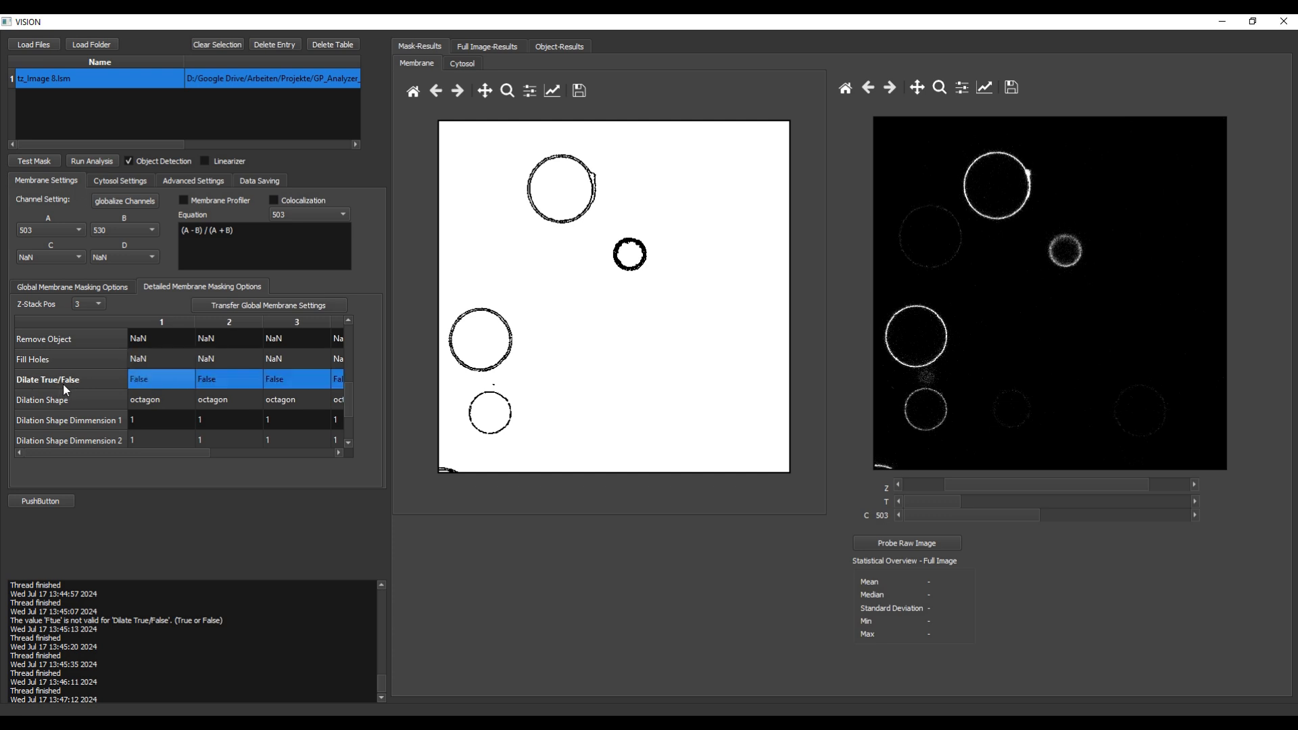
double_click(139, 378)
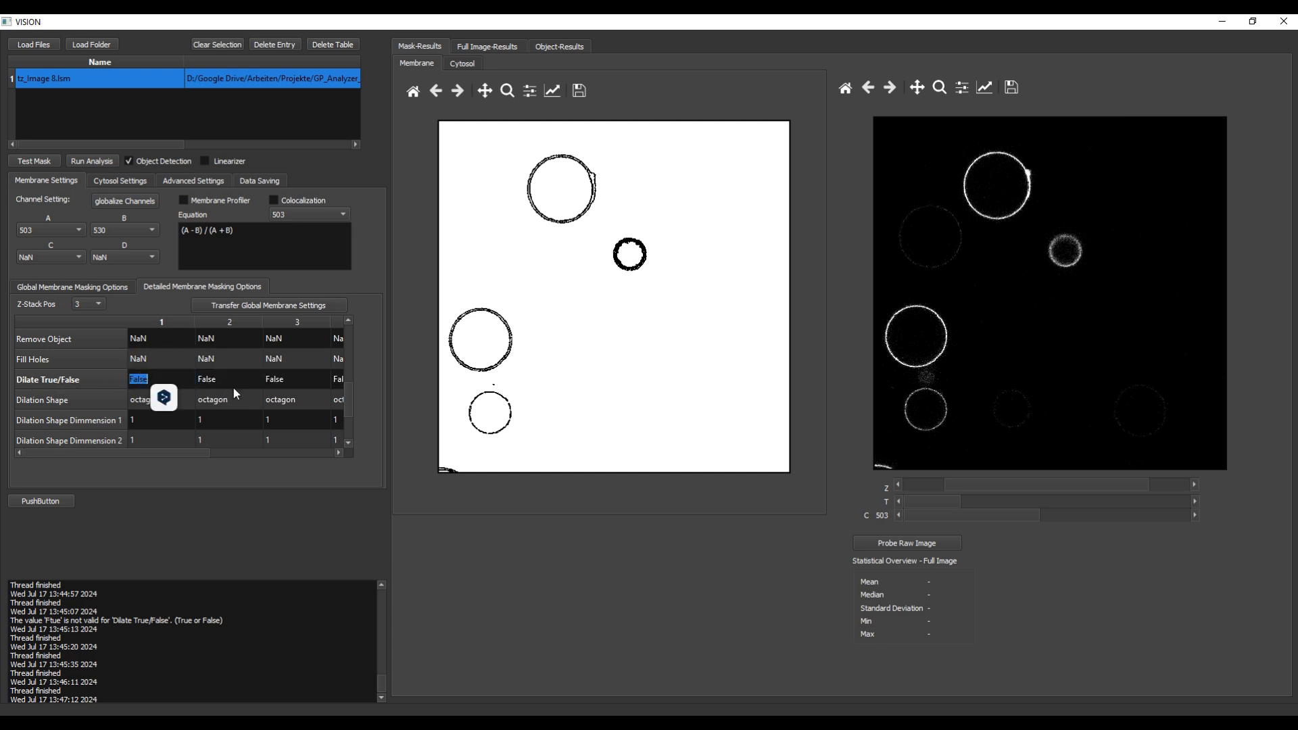
text(Triu)
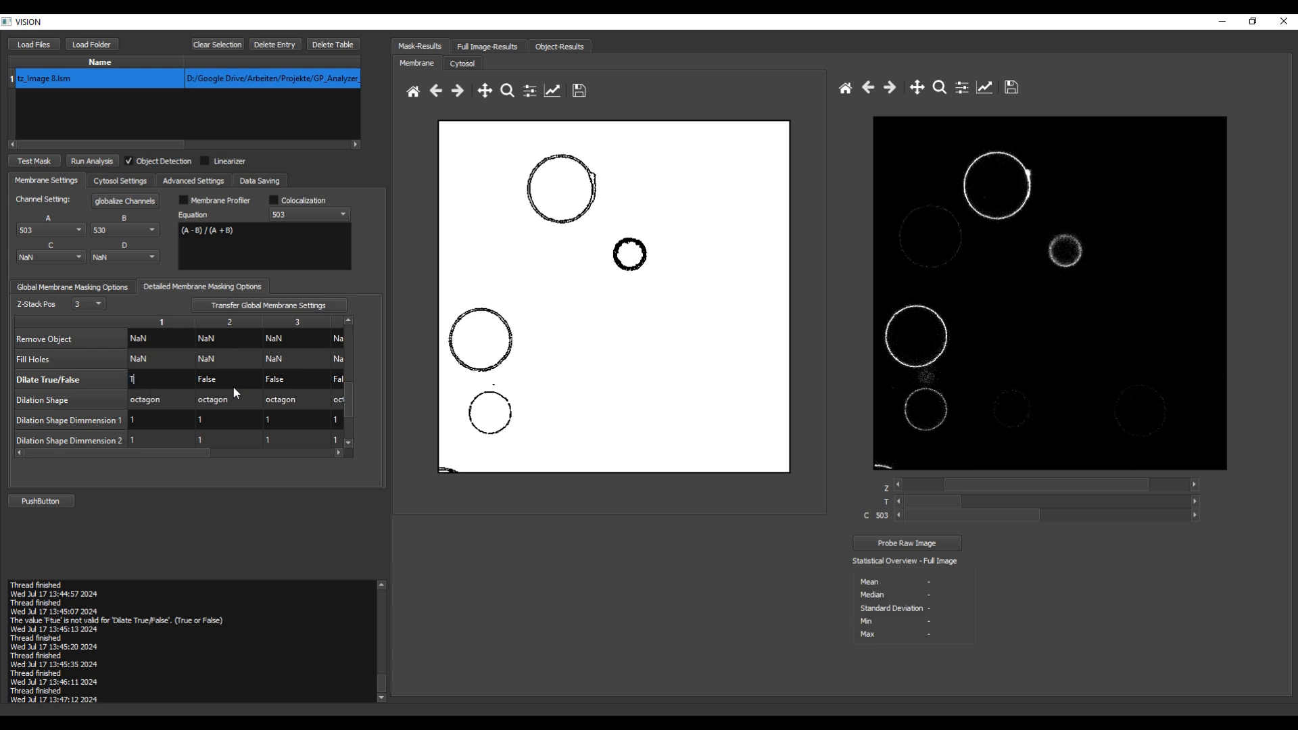
key(BackSpace)
key(BackSpace)
text(ue)
key(Return)
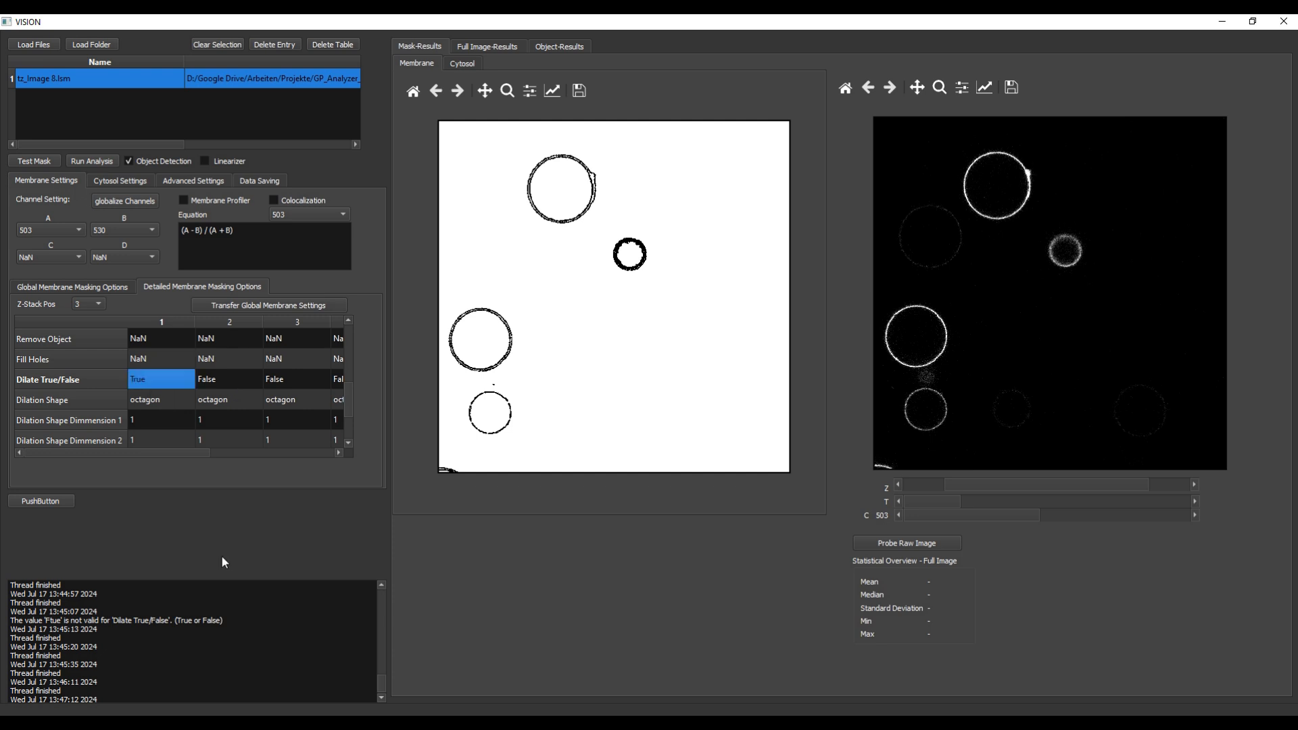
Try the invalid value "Truet" for the first time point's Dilate setting, check the log, and restore it to True.
click(165, 377)
text(t)
key(Return)
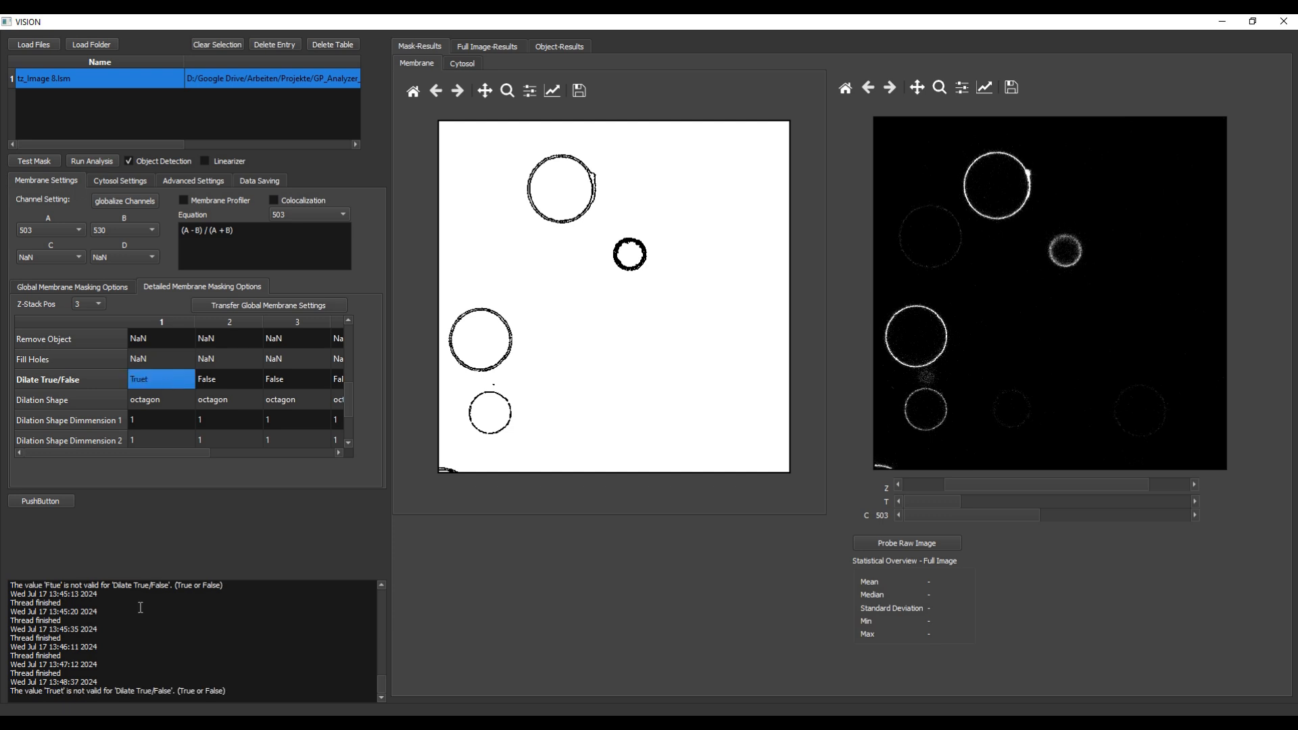
drag(30, 690, 230, 691)
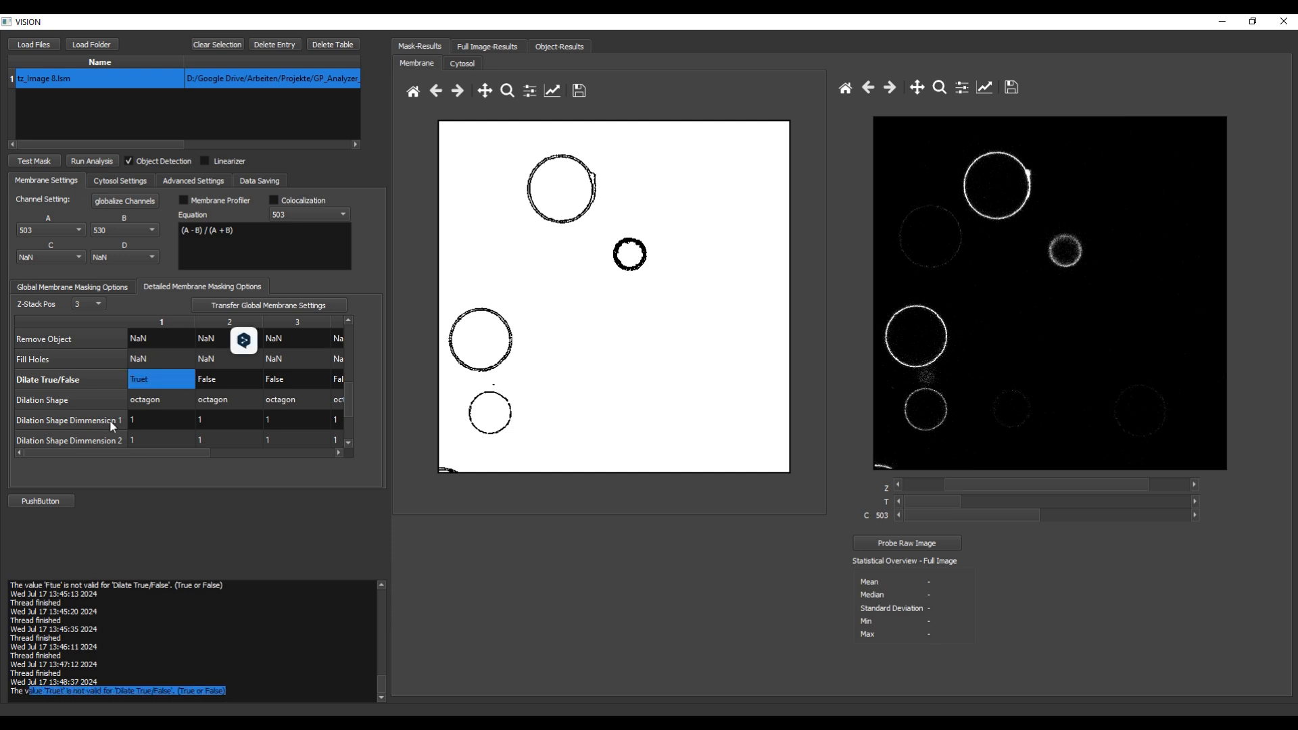
double_click(149, 379)
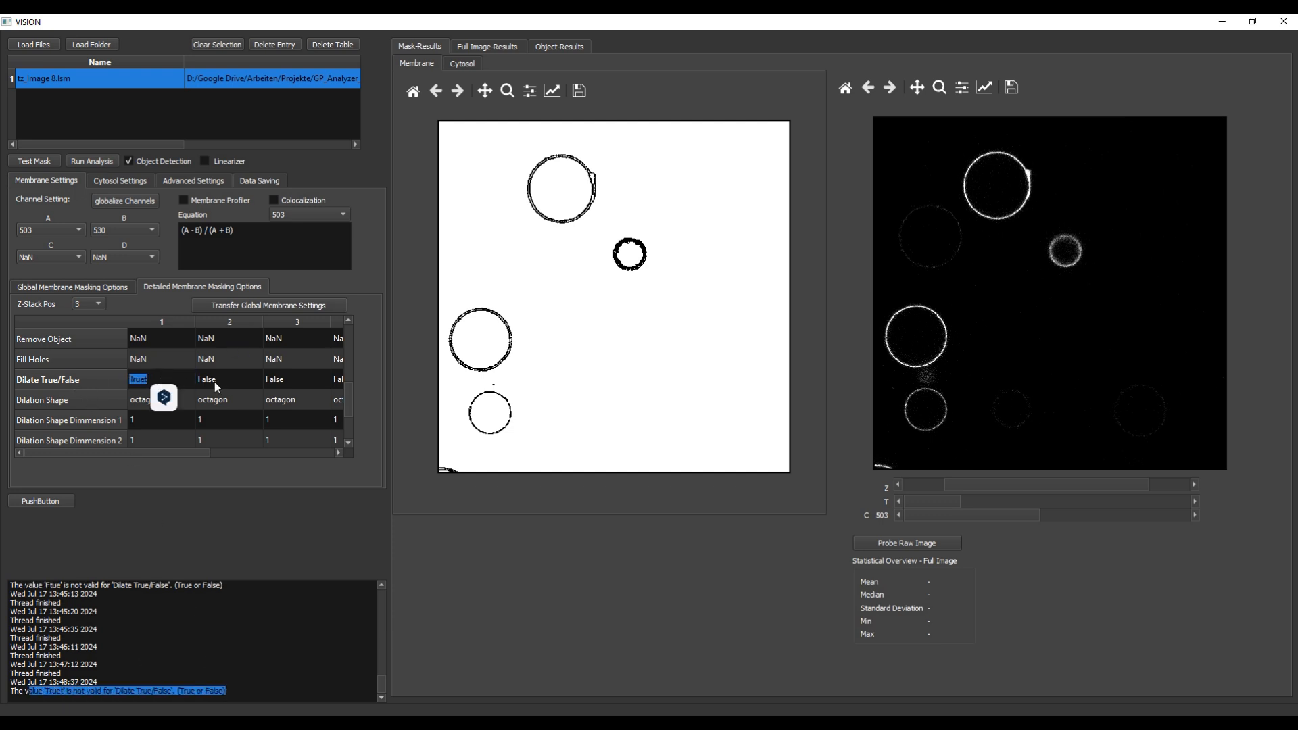
key(Right)
key(Return)
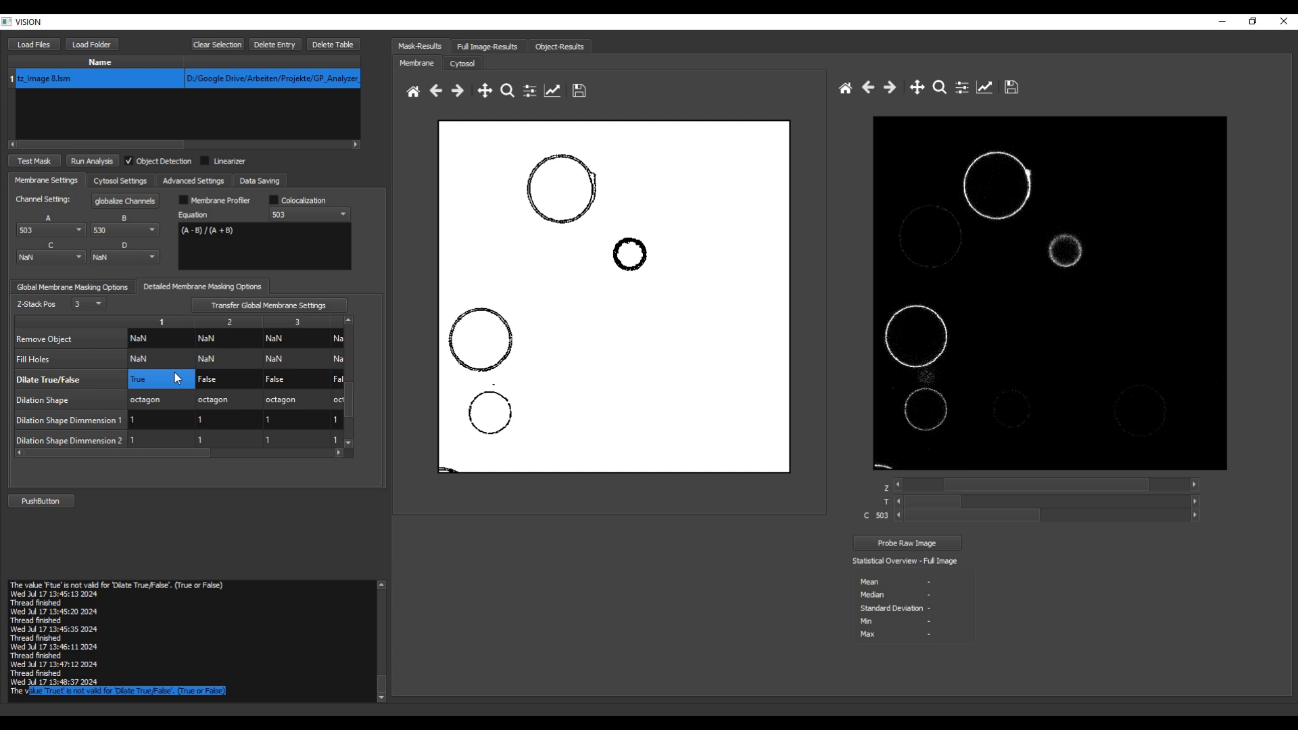
Review the dilation shape and both dilation dimensions in the detailed masking table alongside the global masking options.
scroll(176, 388, down, 1)
scroll(176, 388, up, 2)
scroll(176, 391, down, 2)
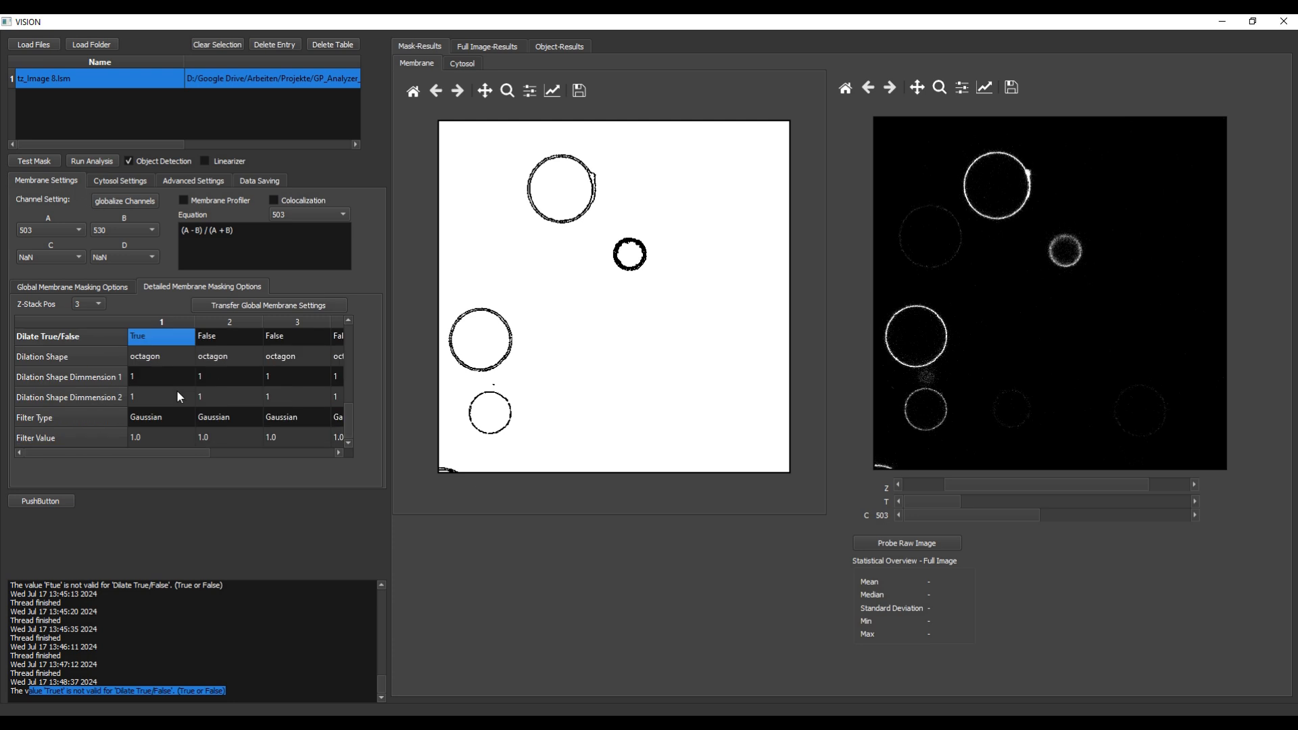
click(98, 291)
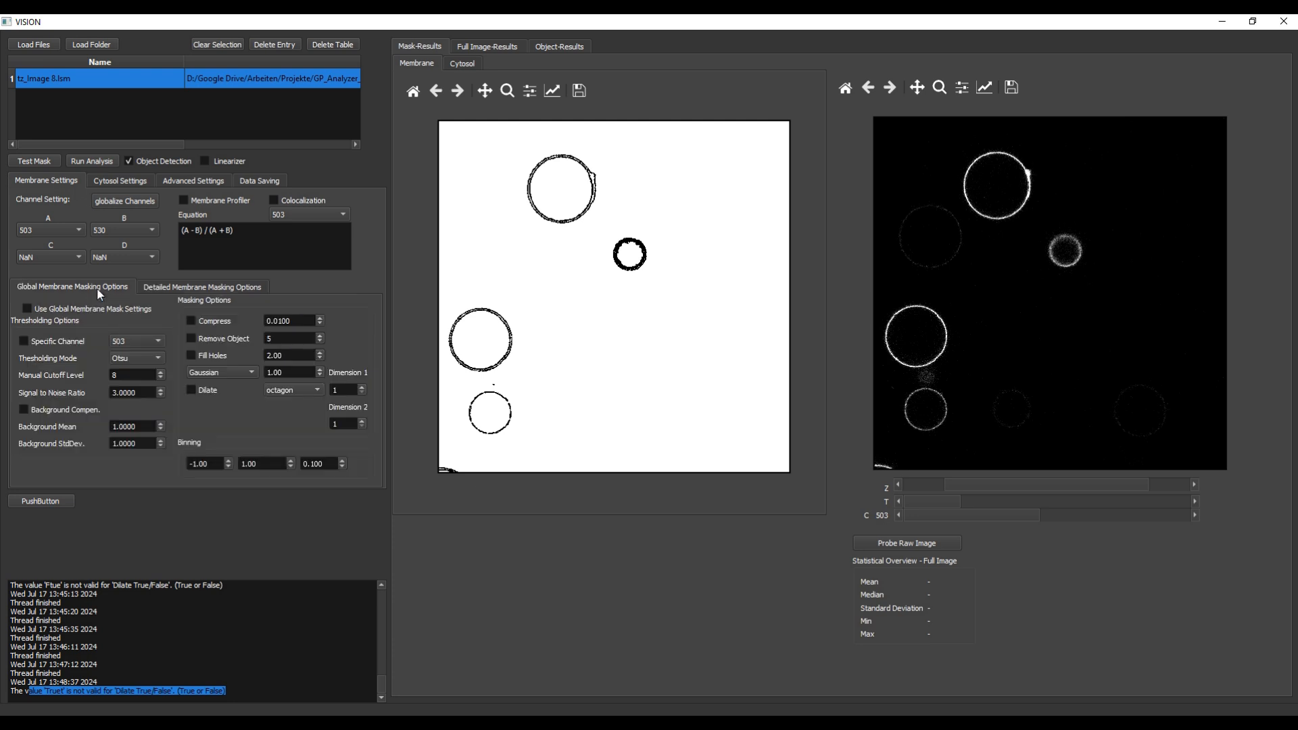
click(171, 286)
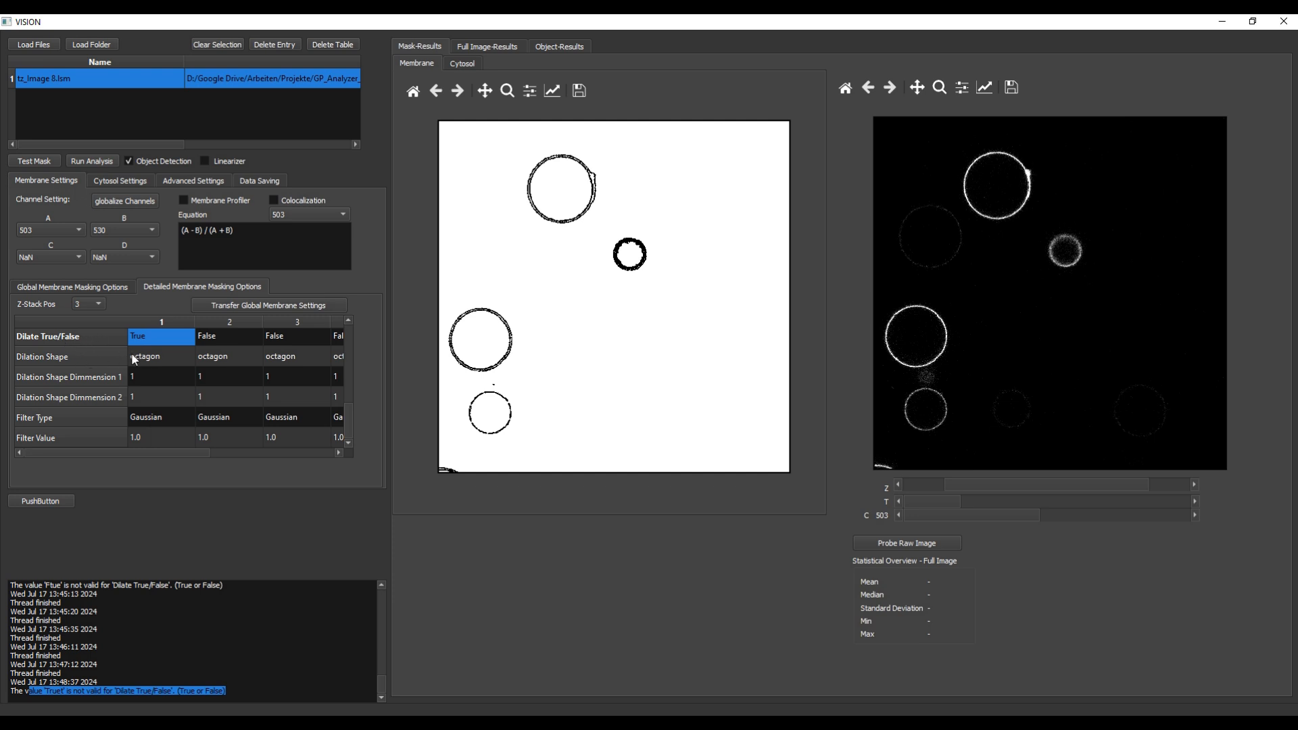
click(149, 359)
click(139, 379)
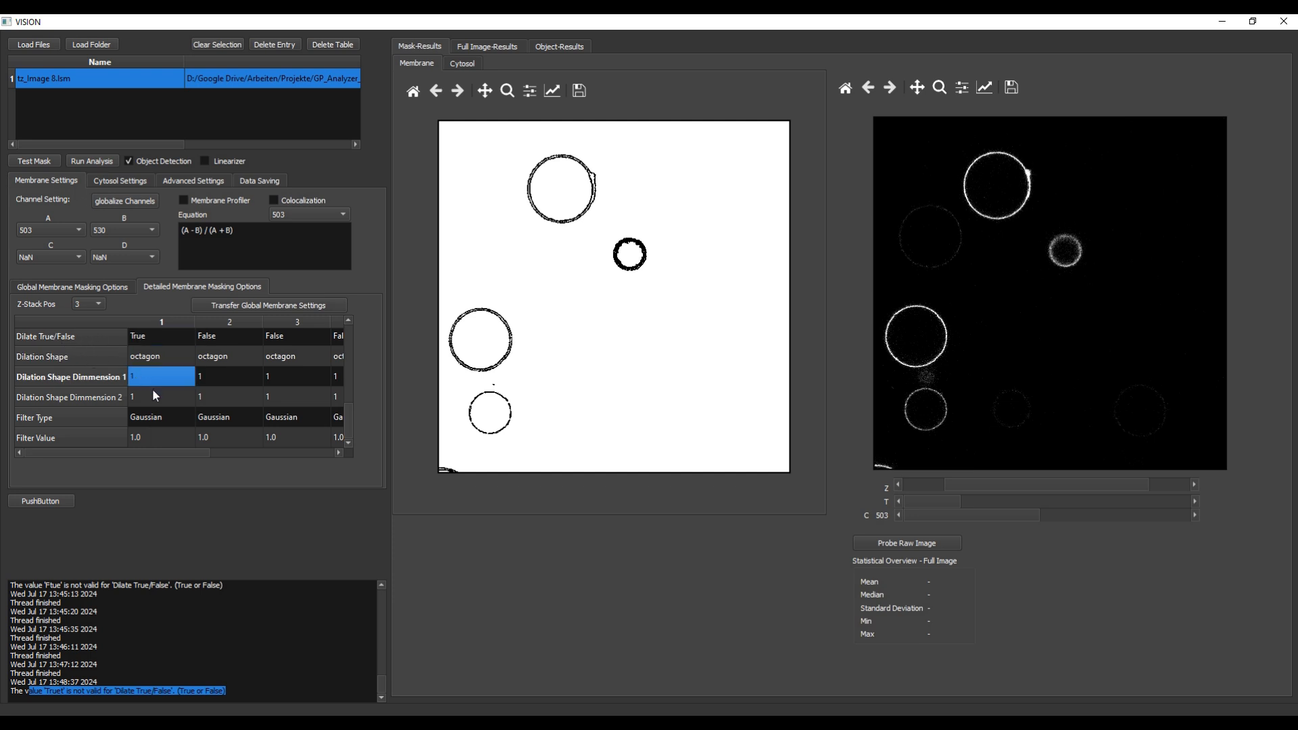
click(149, 397)
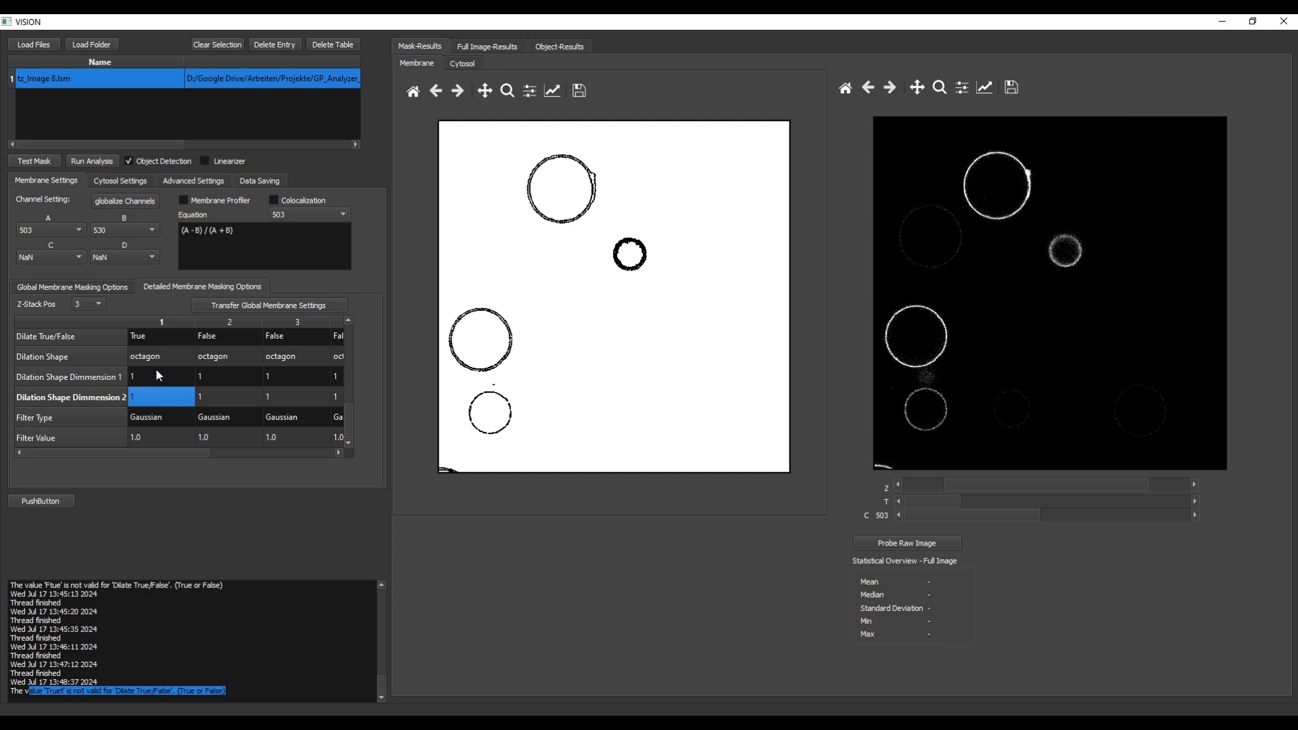
scroll(161, 361, up, 1)
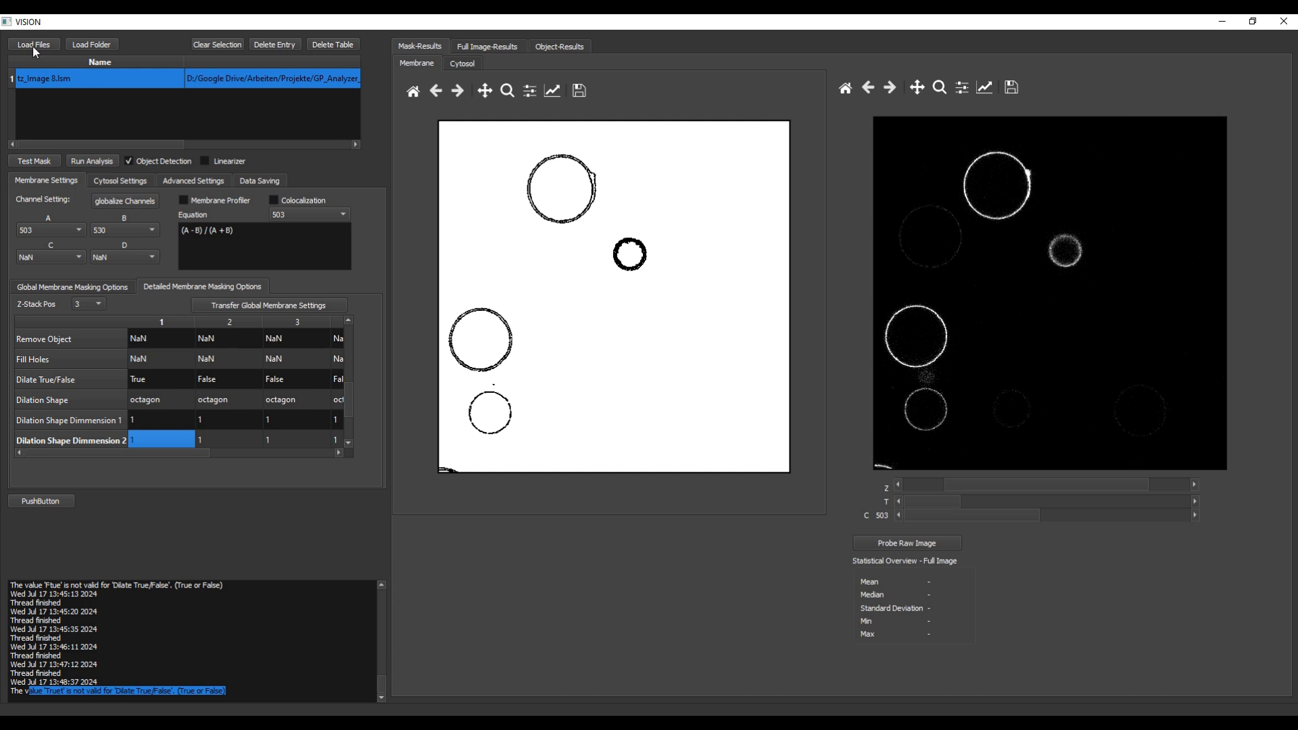
Test the membrane mask with the detailed settings and compare the masks of the first two time points at Z-stack position 3.
click(41, 162)
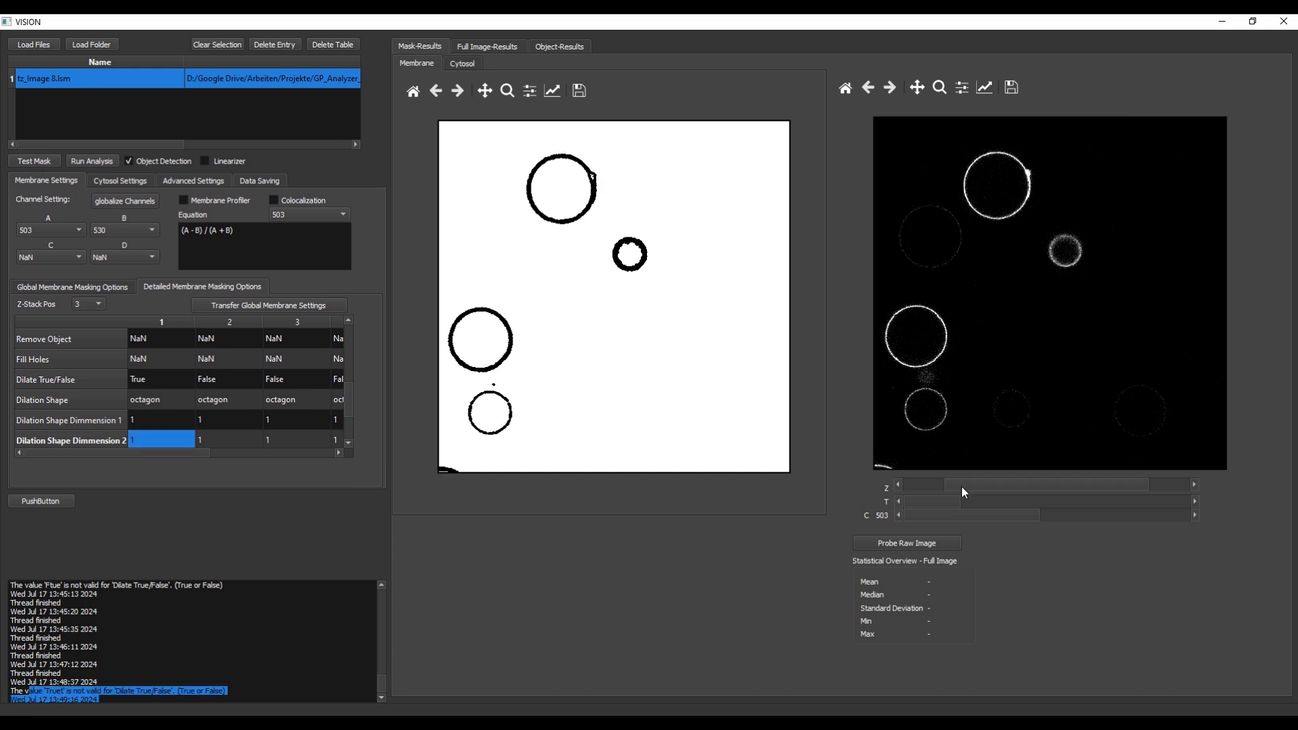
click(967, 502)
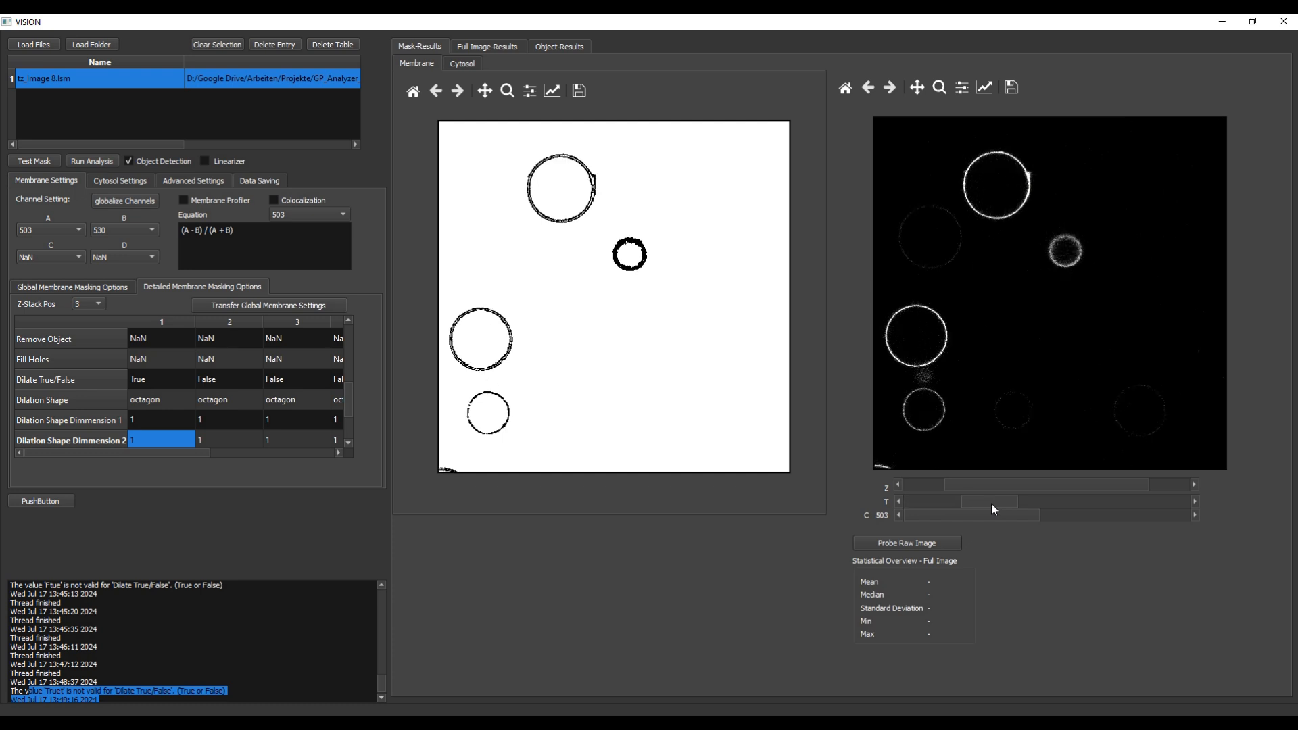
click(954, 501)
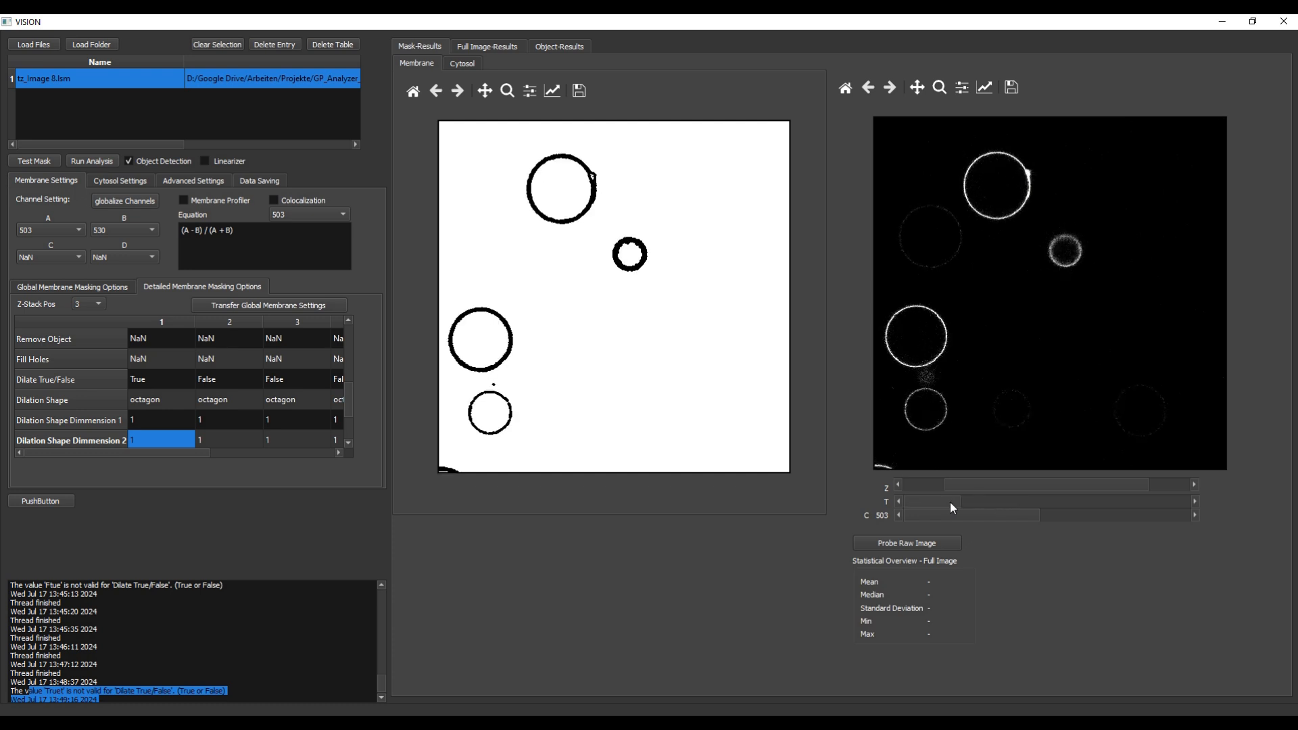
click(995, 500)
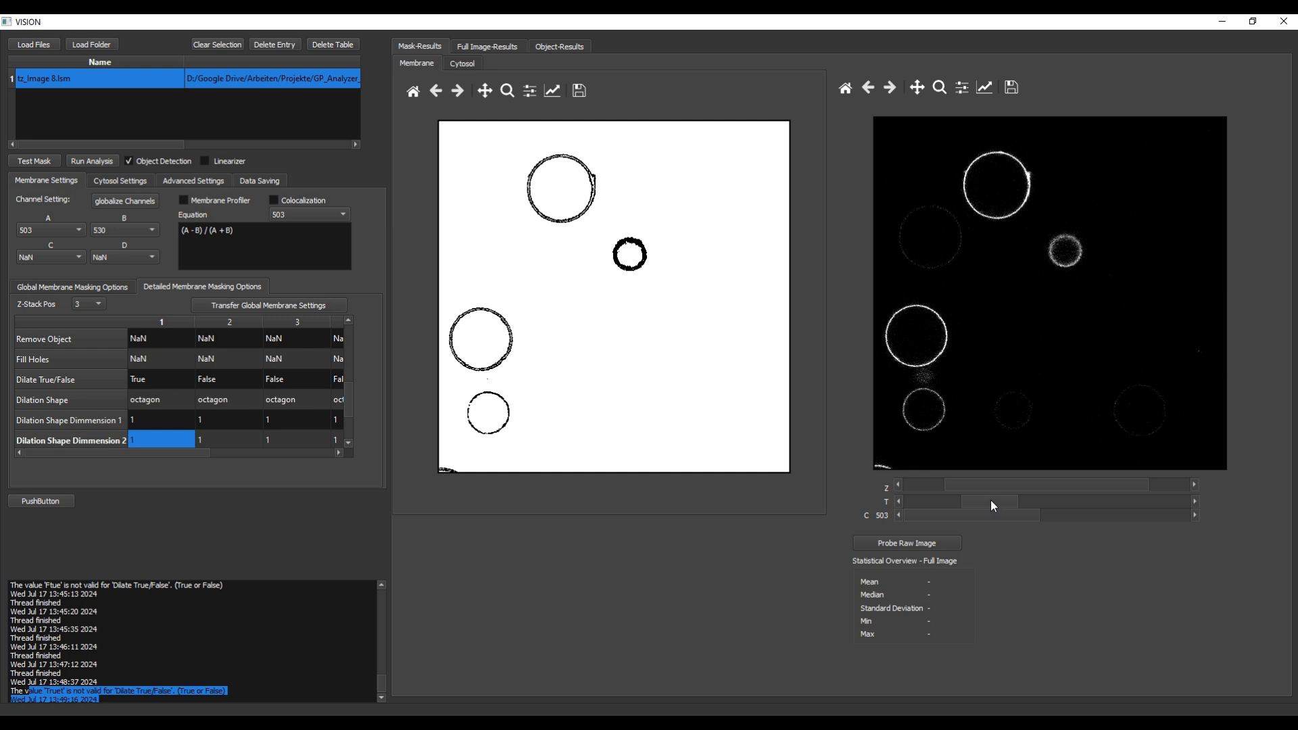
click(945, 484)
click(943, 503)
drag(926, 503, 970, 500)
Compare the global and detailed membrane masking options and transfer the global settings with Dilate enabled to the detailed table.
click(62, 286)
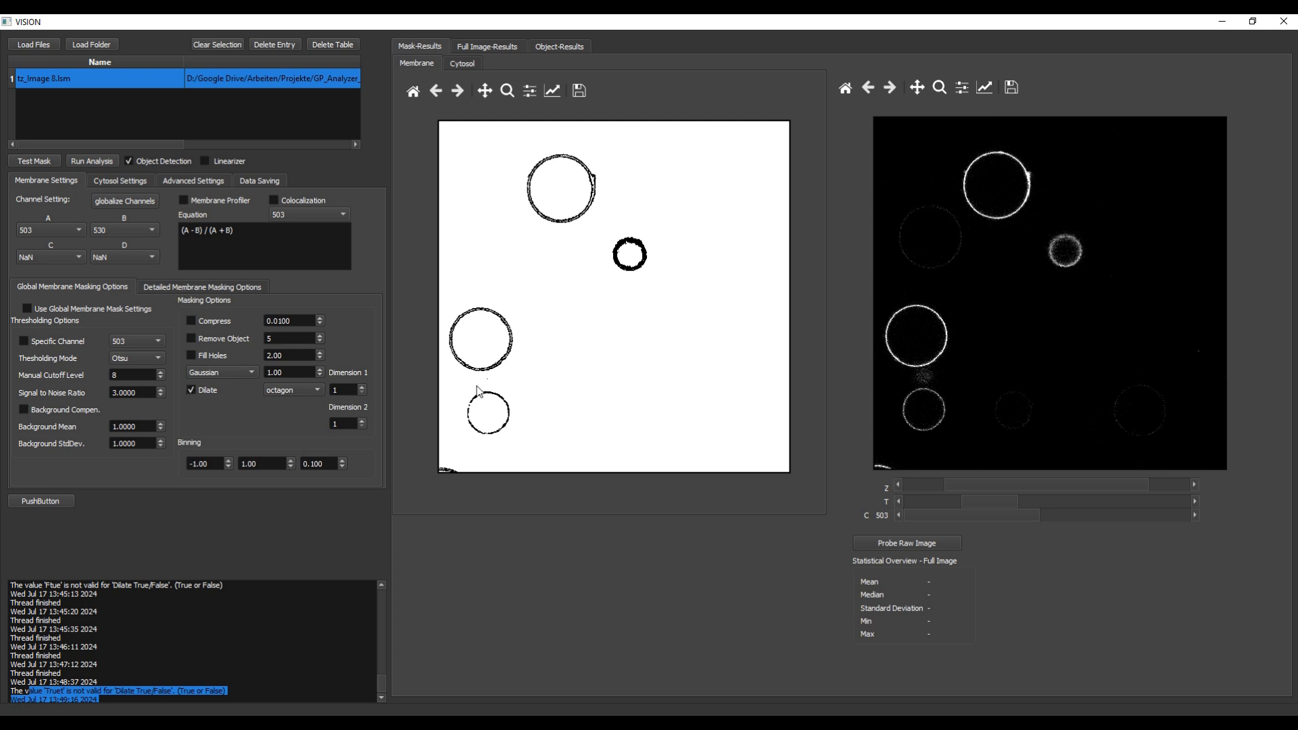
click(202, 288)
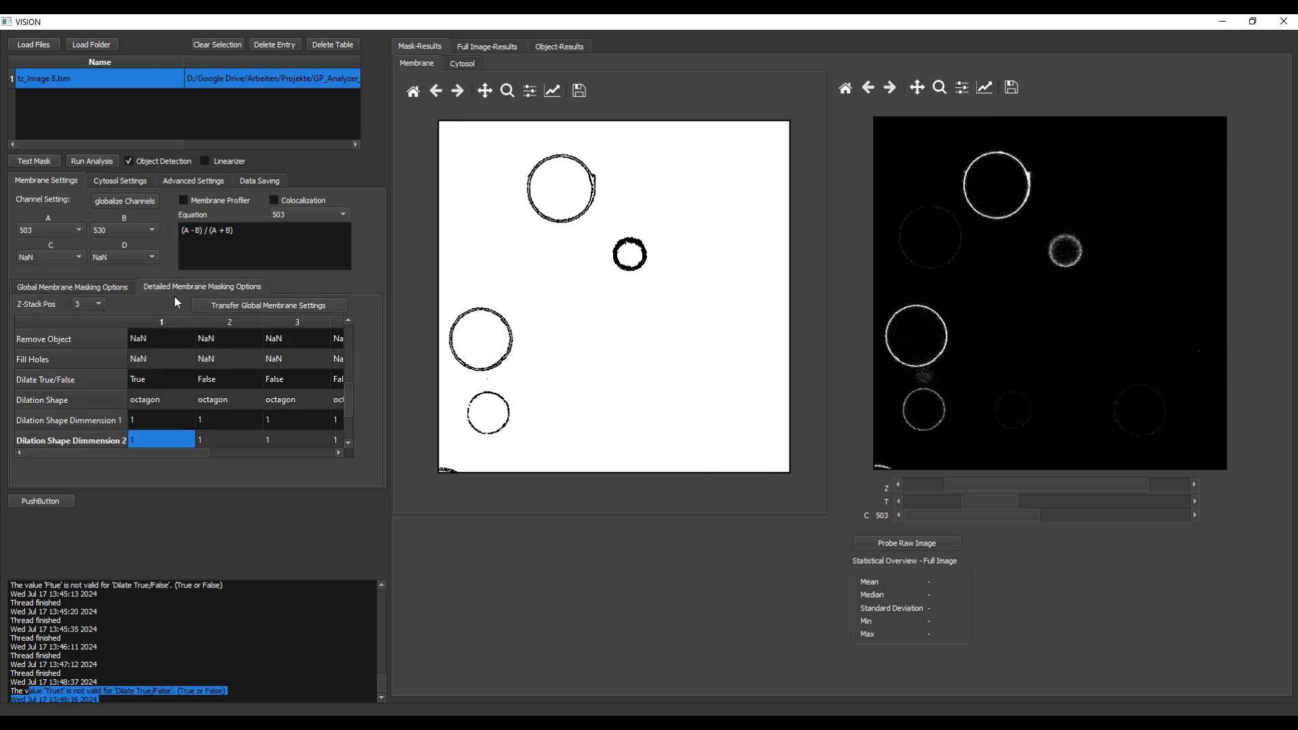
click(84, 288)
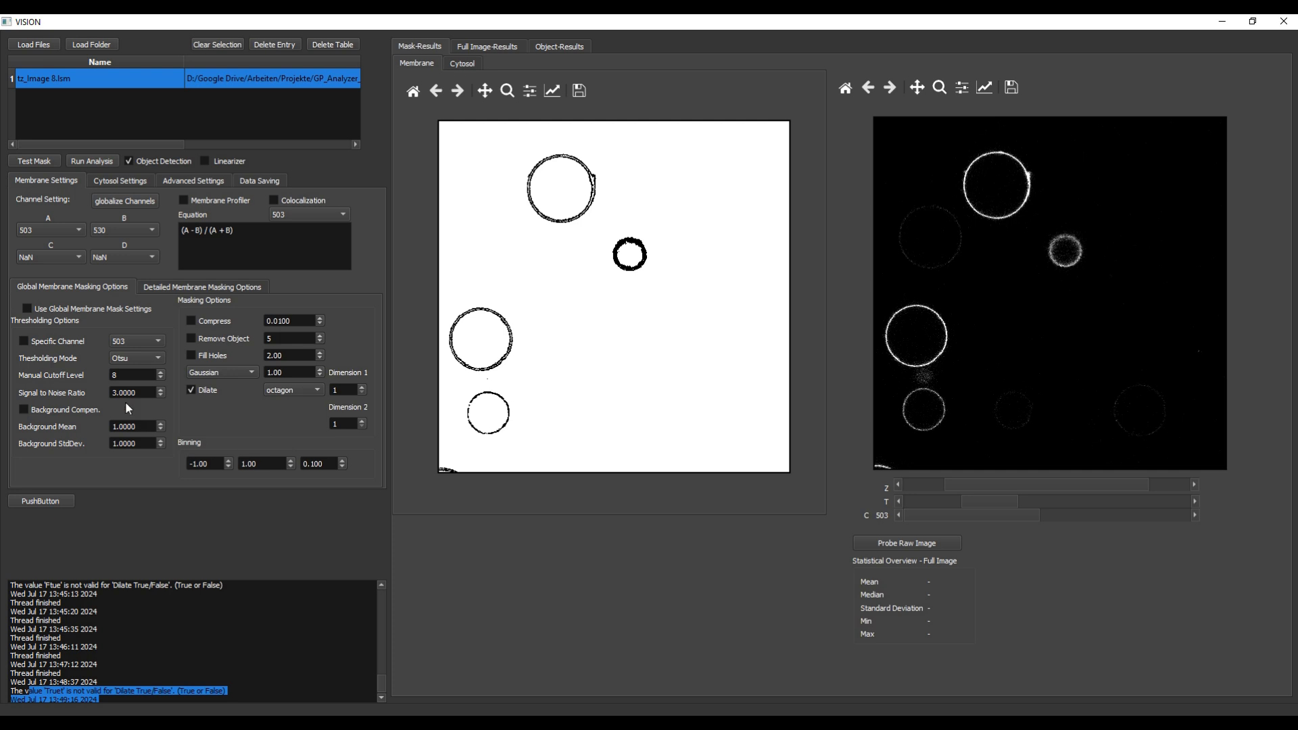
click(208, 283)
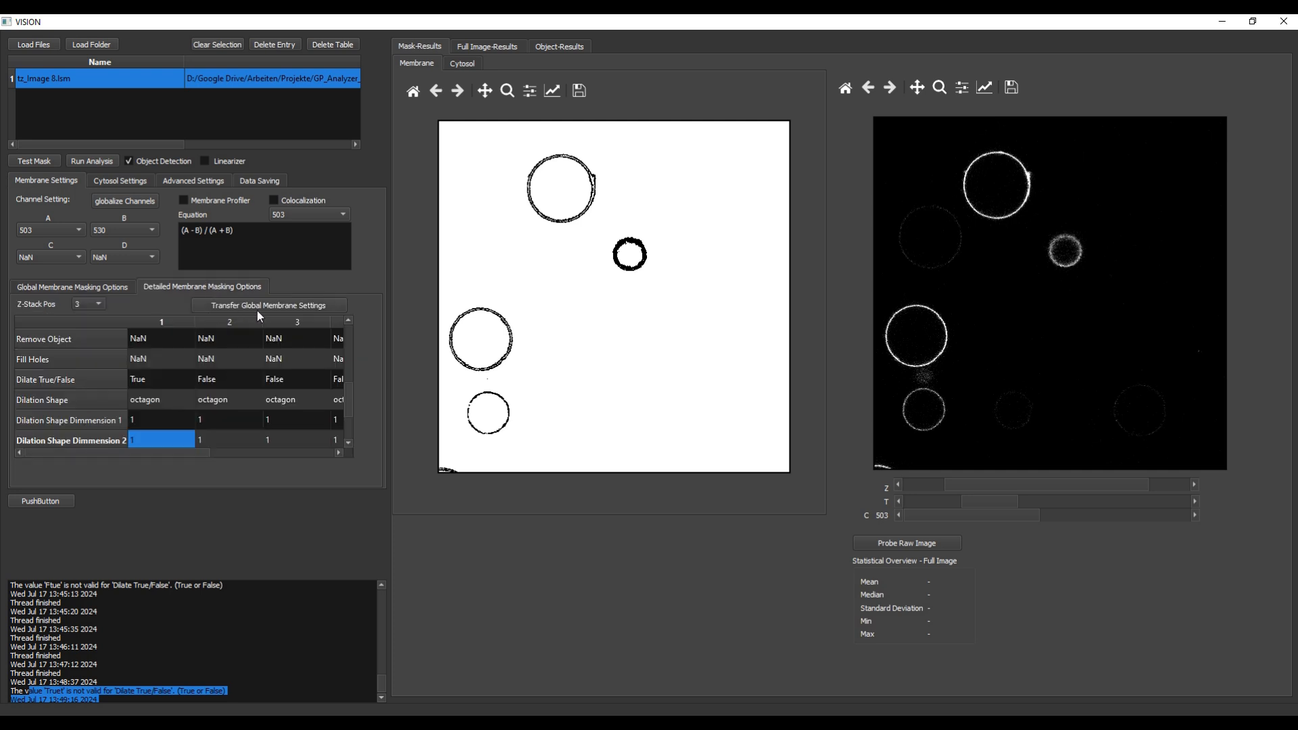
click(307, 306)
Turn off Dilate in the global membrane masking options and transfer the global settings to the detailed masking table again.
click(82, 291)
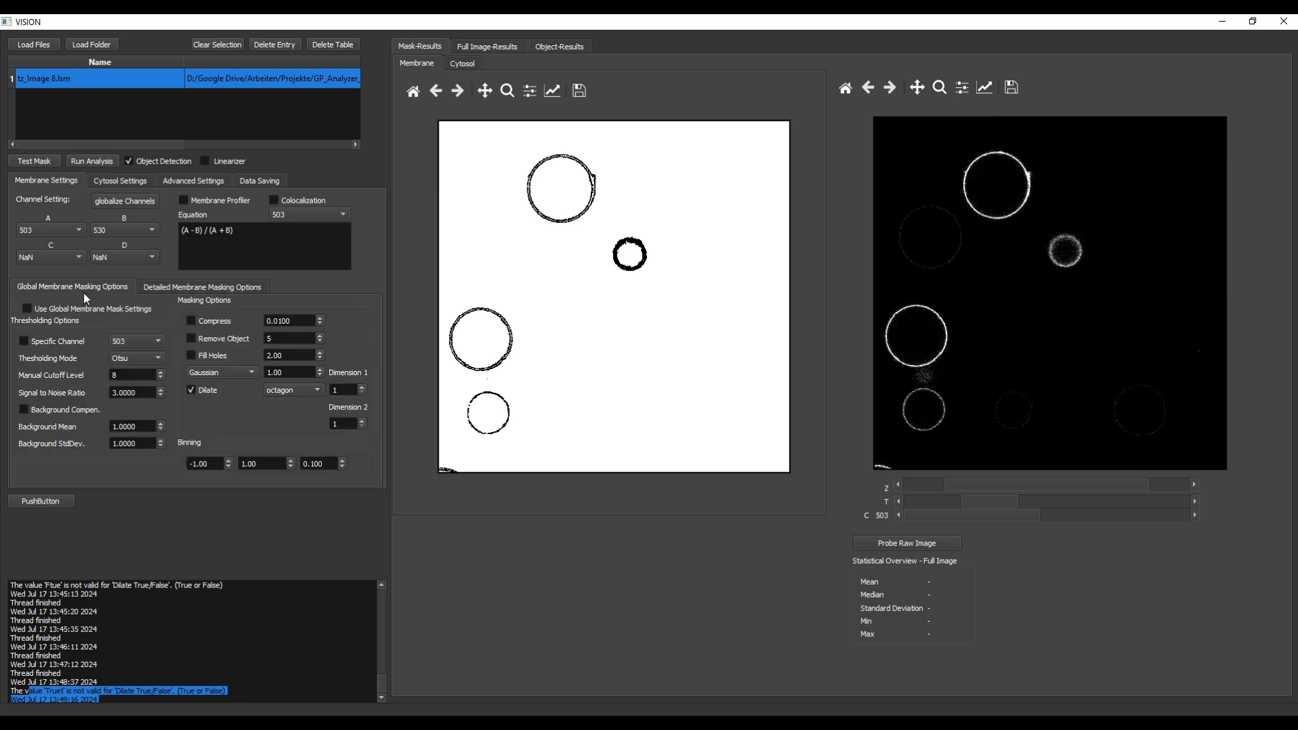
click(192, 391)
click(175, 286)
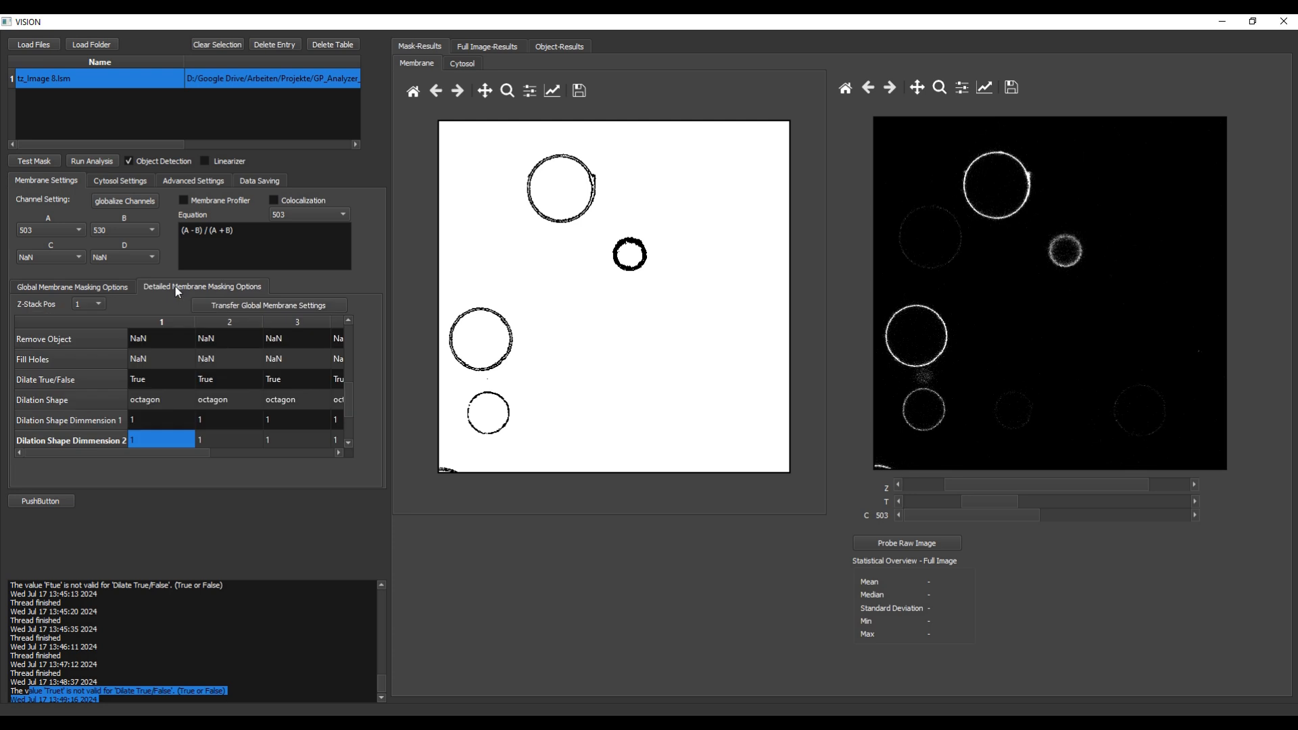
click(255, 306)
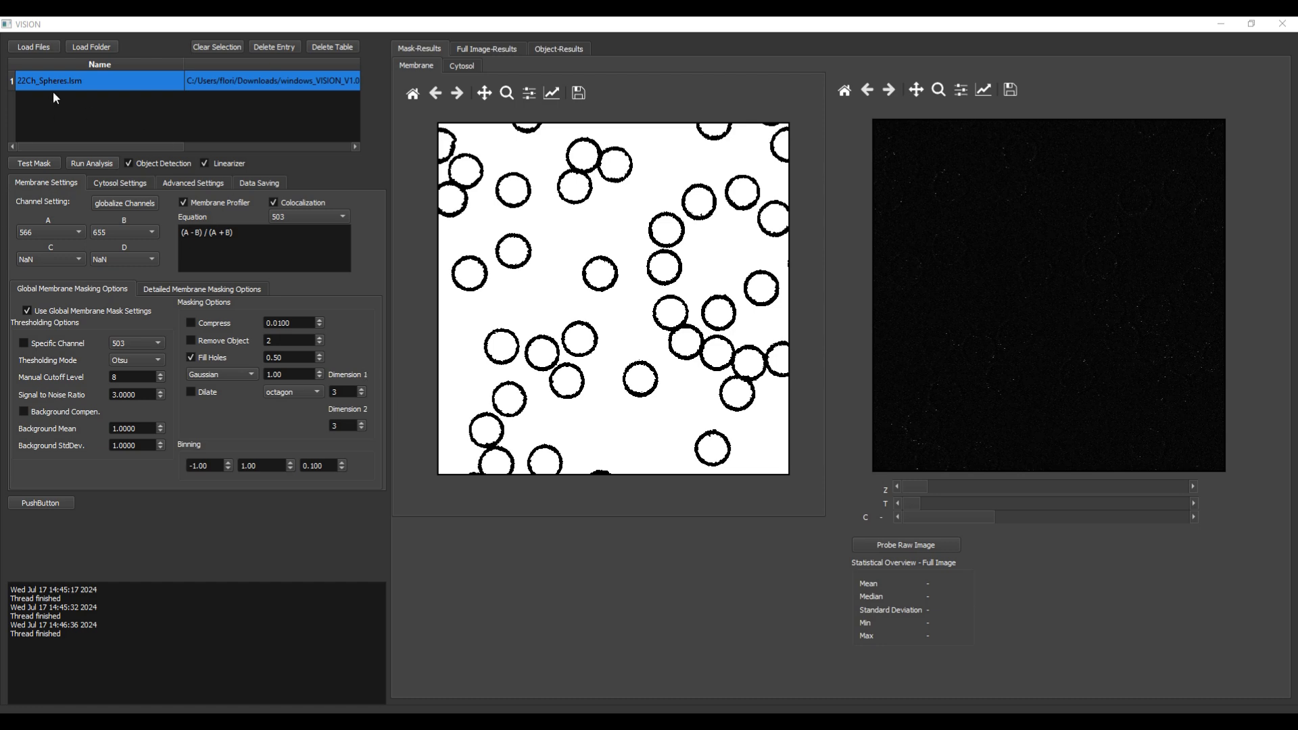
Run the analysis of 22Ch_Spheres.lsm and open the results workbook 22Ch_Spheres.xlsx from the Test_Images folder.
click(90, 161)
drag(1297, 128, 560, 107)
click(494, 300)
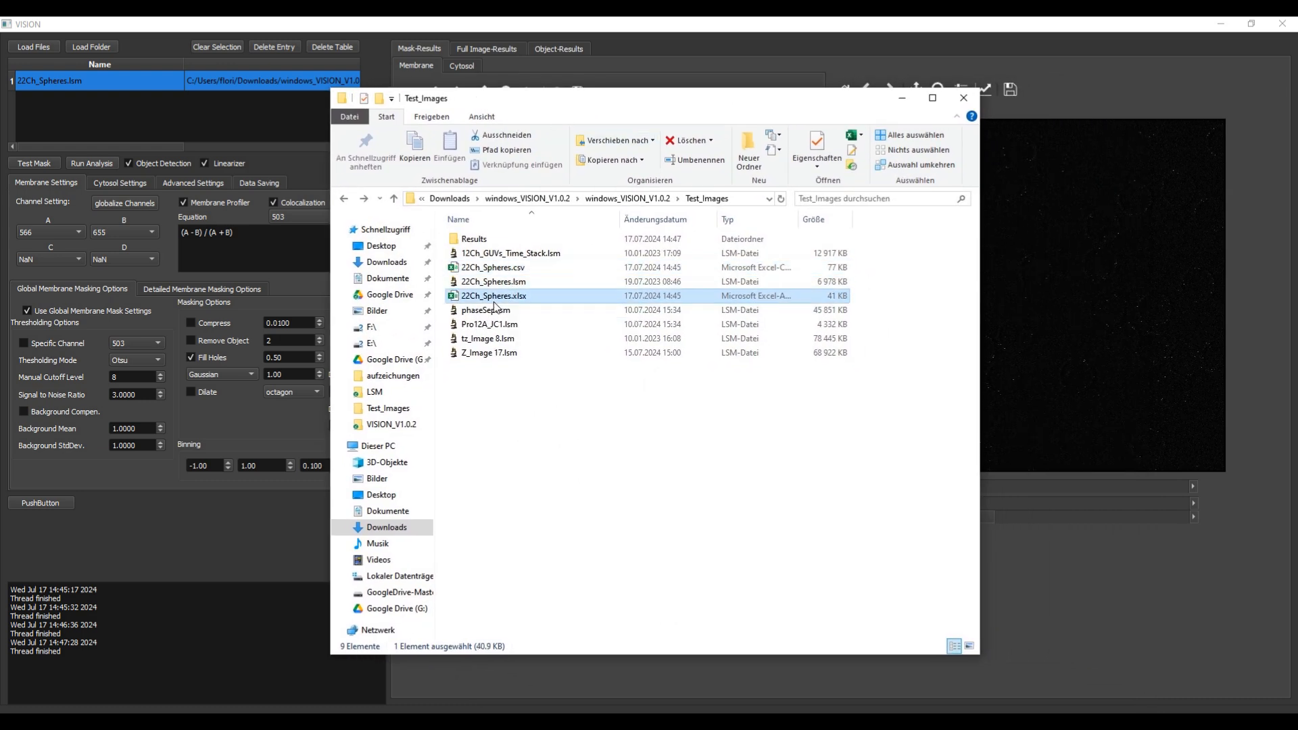
click(517, 270)
click(514, 302)
double_click(514, 302)
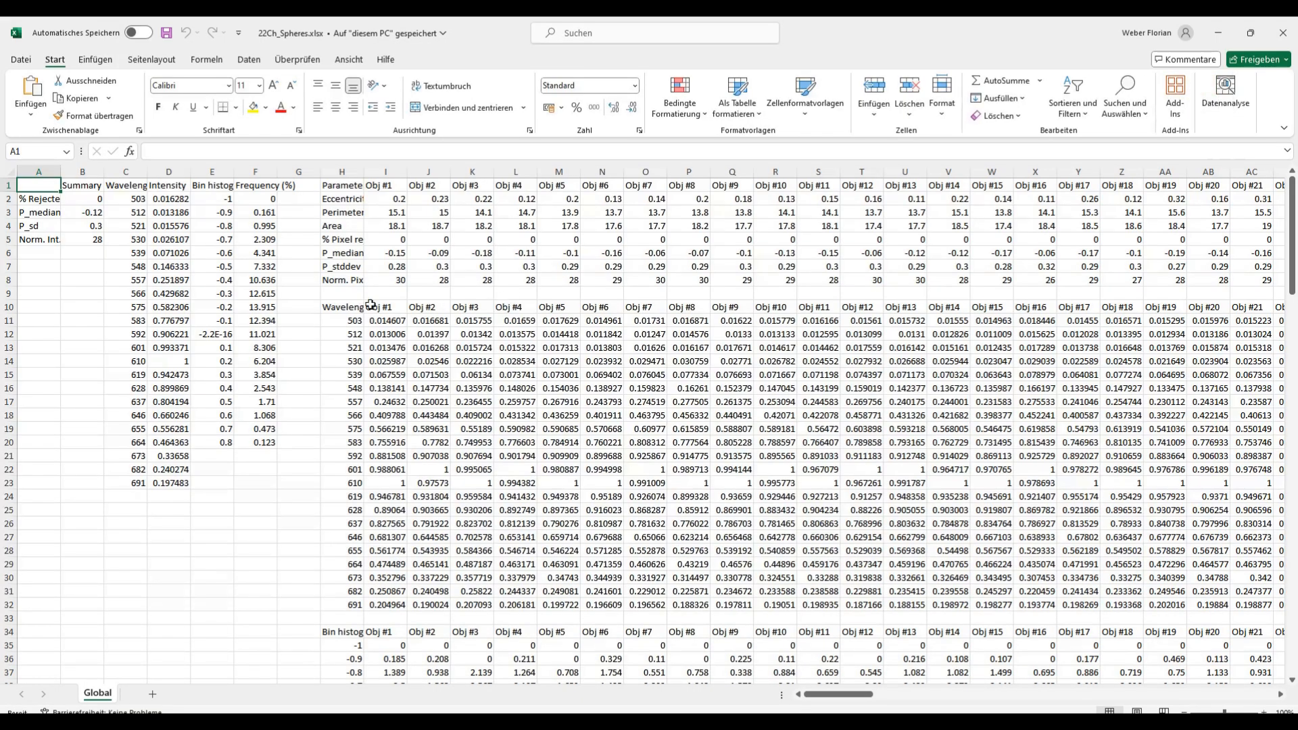
Review the summary, wavelength, per-object and bin histogram columns in 22Ch_Spheres.xlsx, widening the wavelength column, and put the workbook away.
click(82, 184)
click(127, 184)
drag(144, 176, 173, 177)
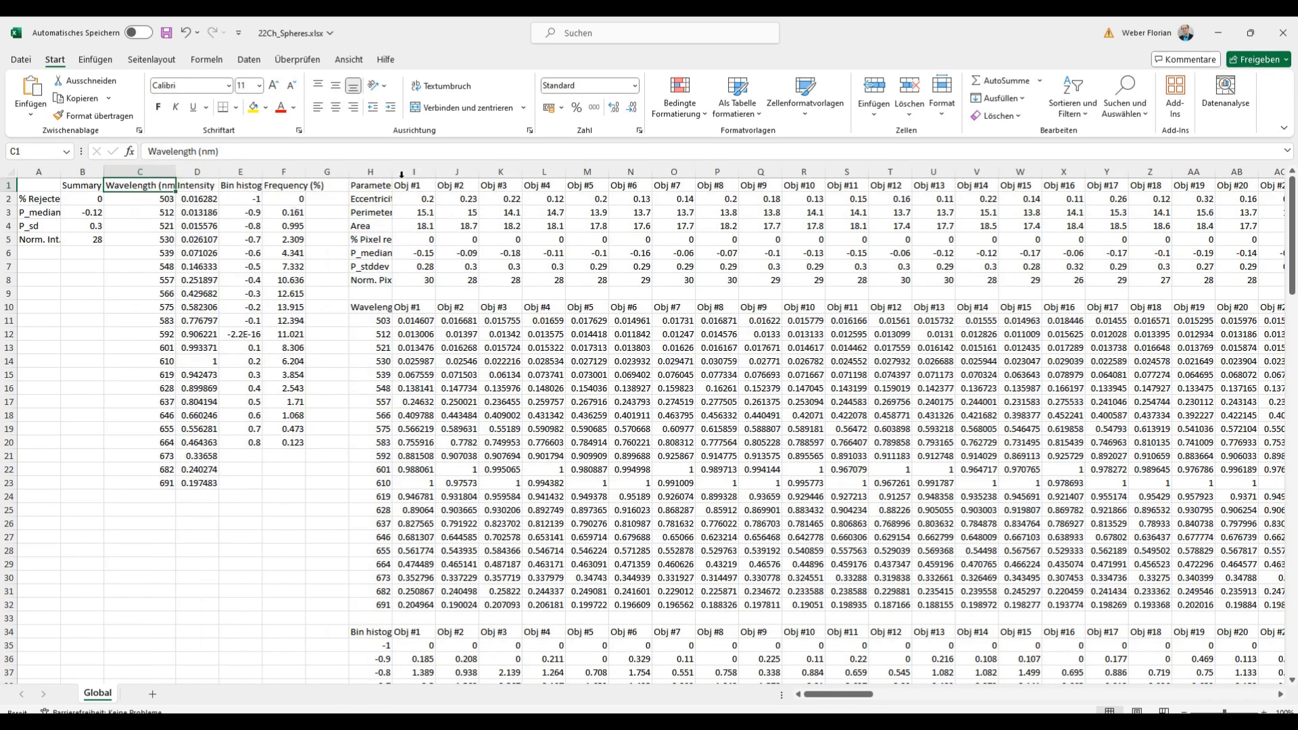
drag(415, 183, 1220, 195)
drag(371, 199, 411, 592)
click(446, 323)
scroll(617, 582, down, 7)
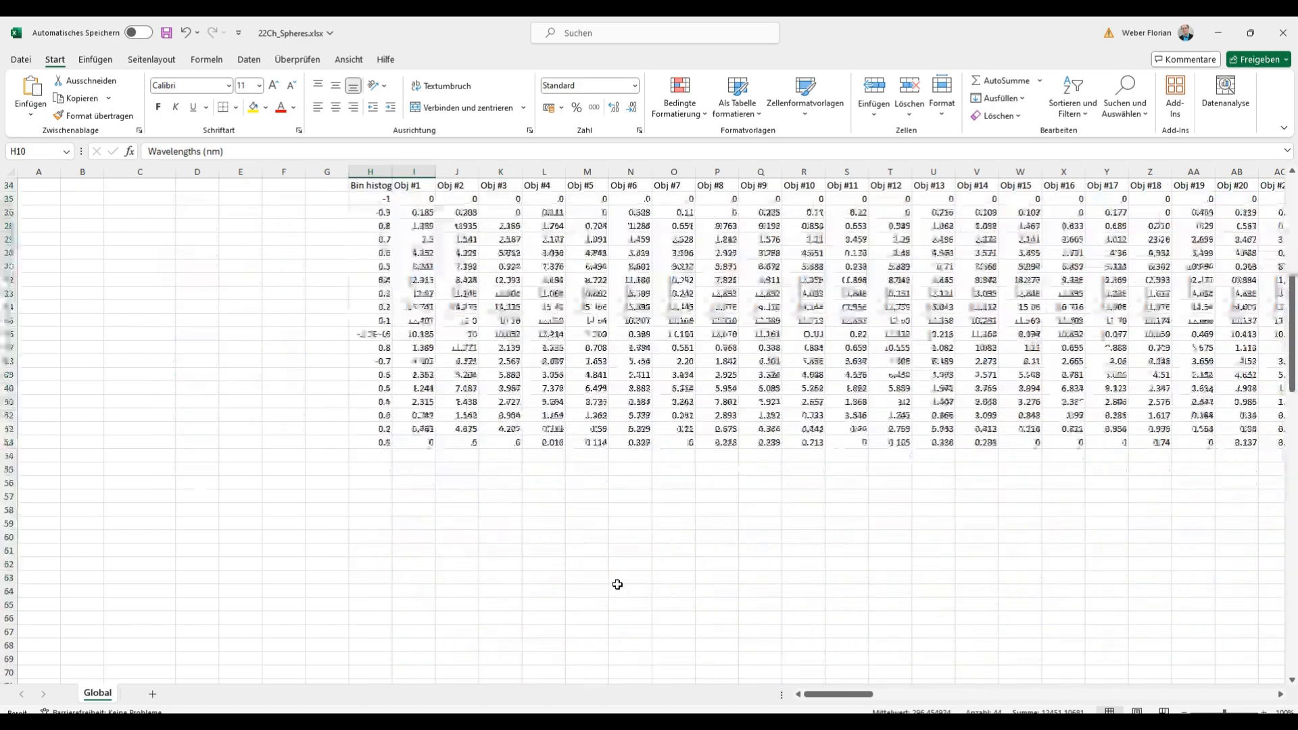
scroll(617, 582, up, 7)
click(1217, 32)
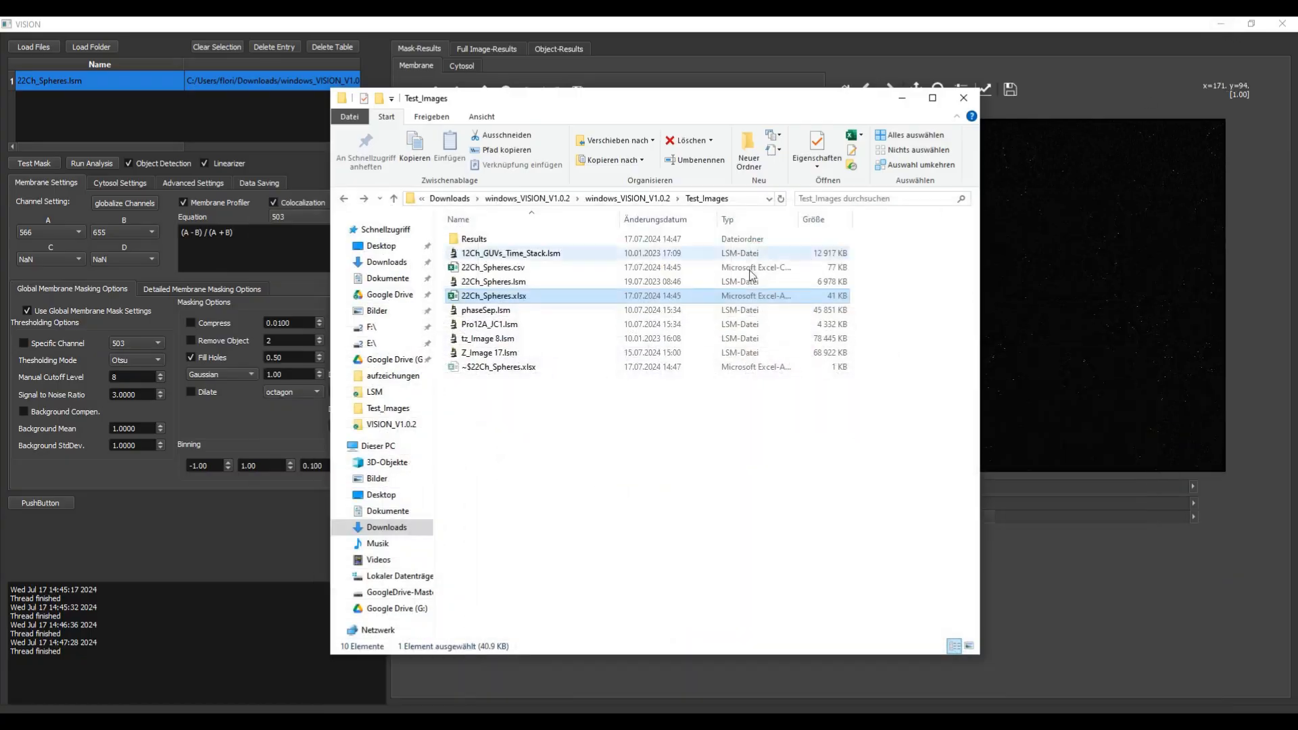
Examine the 22Ch_Spheres.csv results file in the Test_Images folder and move the folder window out of view.
right_click(485, 267)
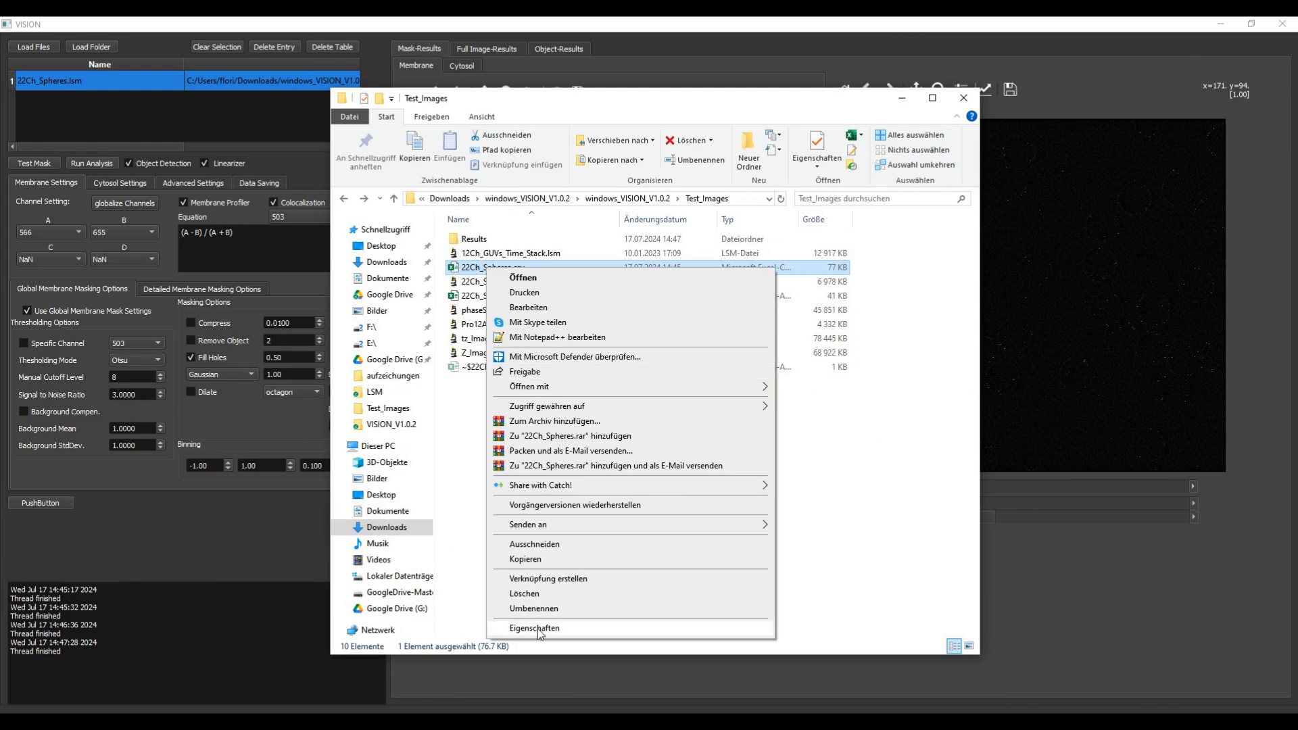
click(852, 559)
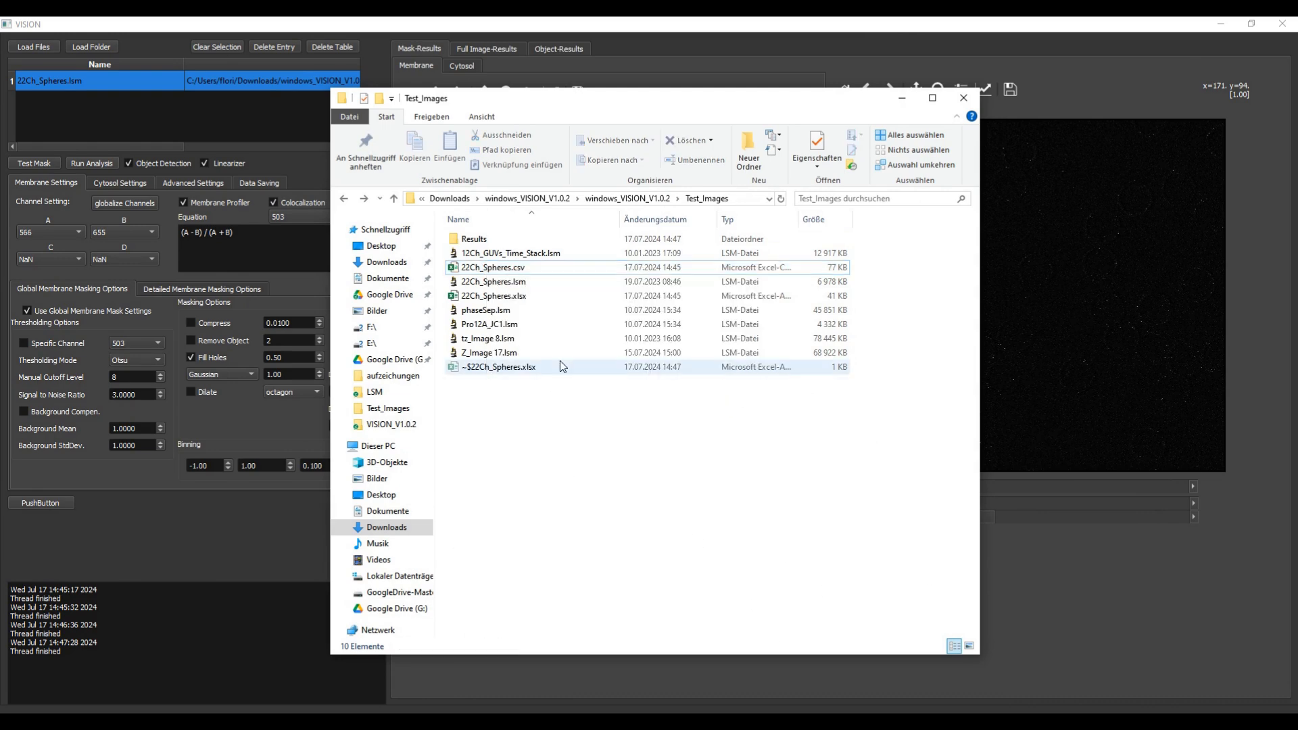
click(517, 267)
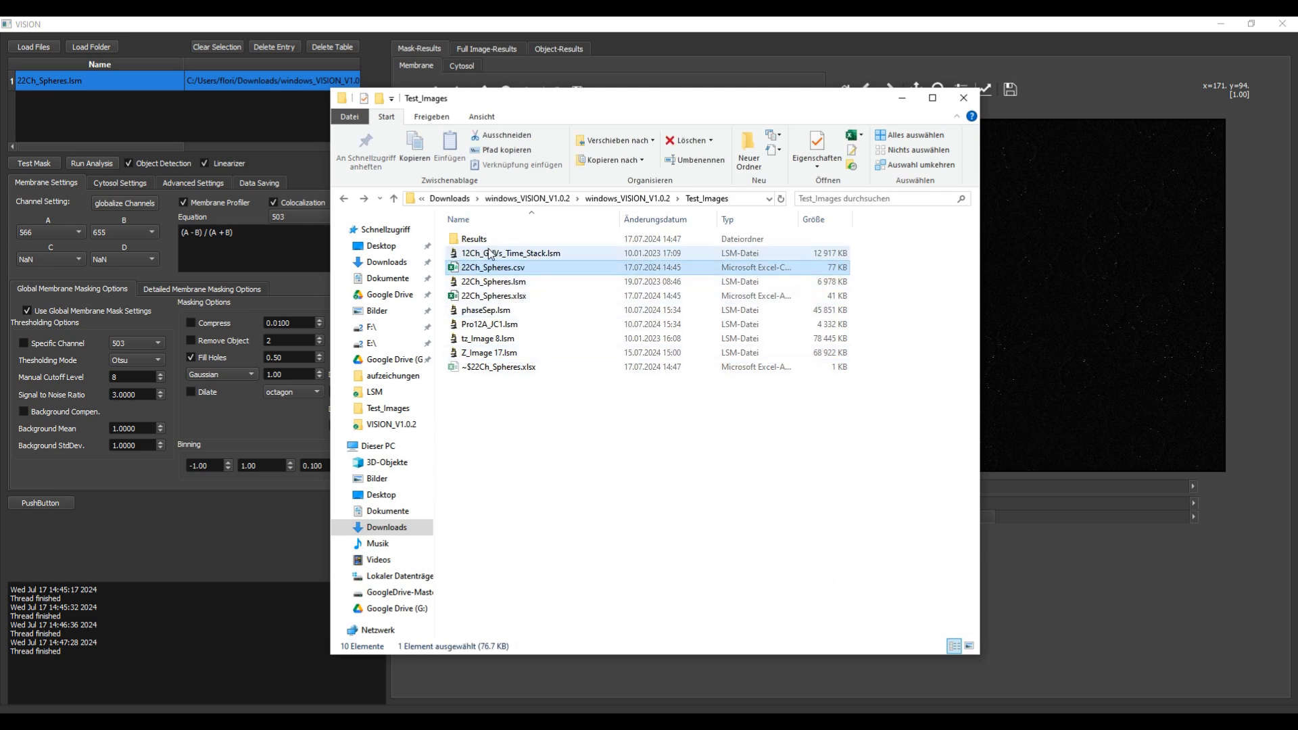
drag(593, 98, 1297, 115)
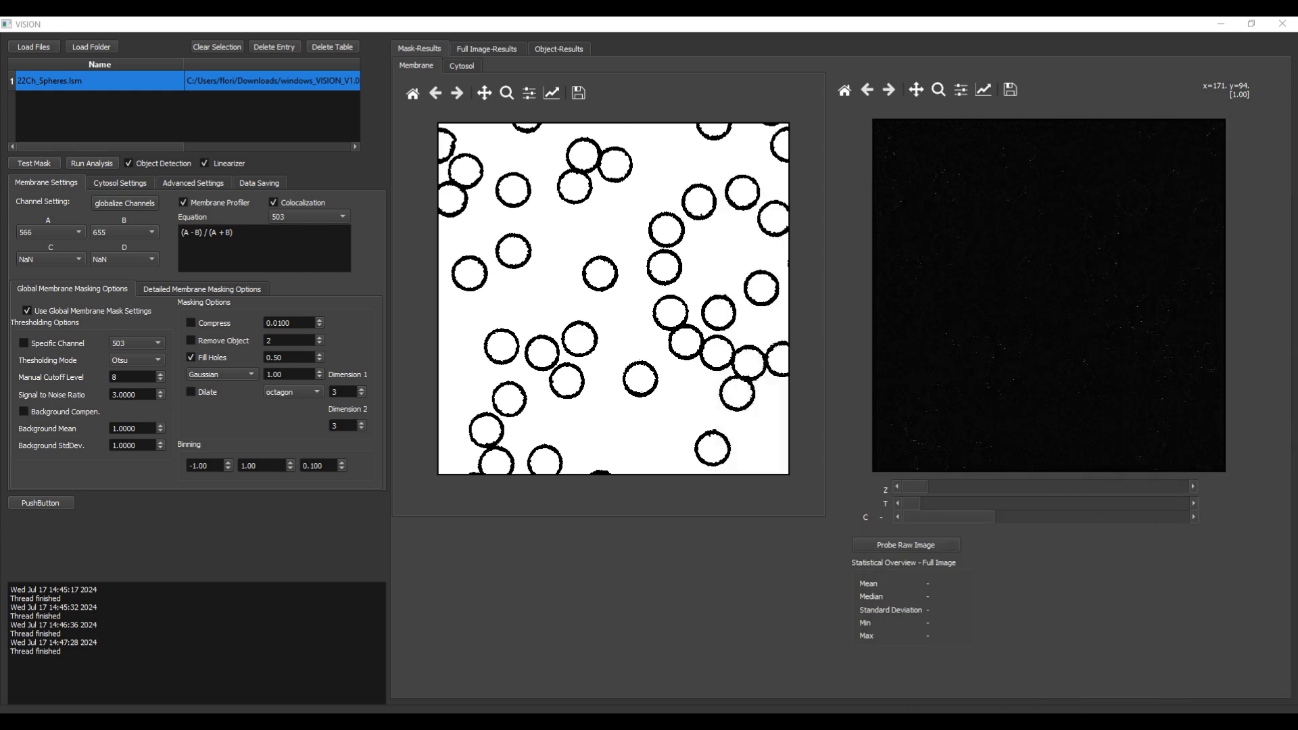
Enable saving of the cropped membrane, phasors and β-ColorCodedImage as TIF, and show the full-image results.
click(271, 182)
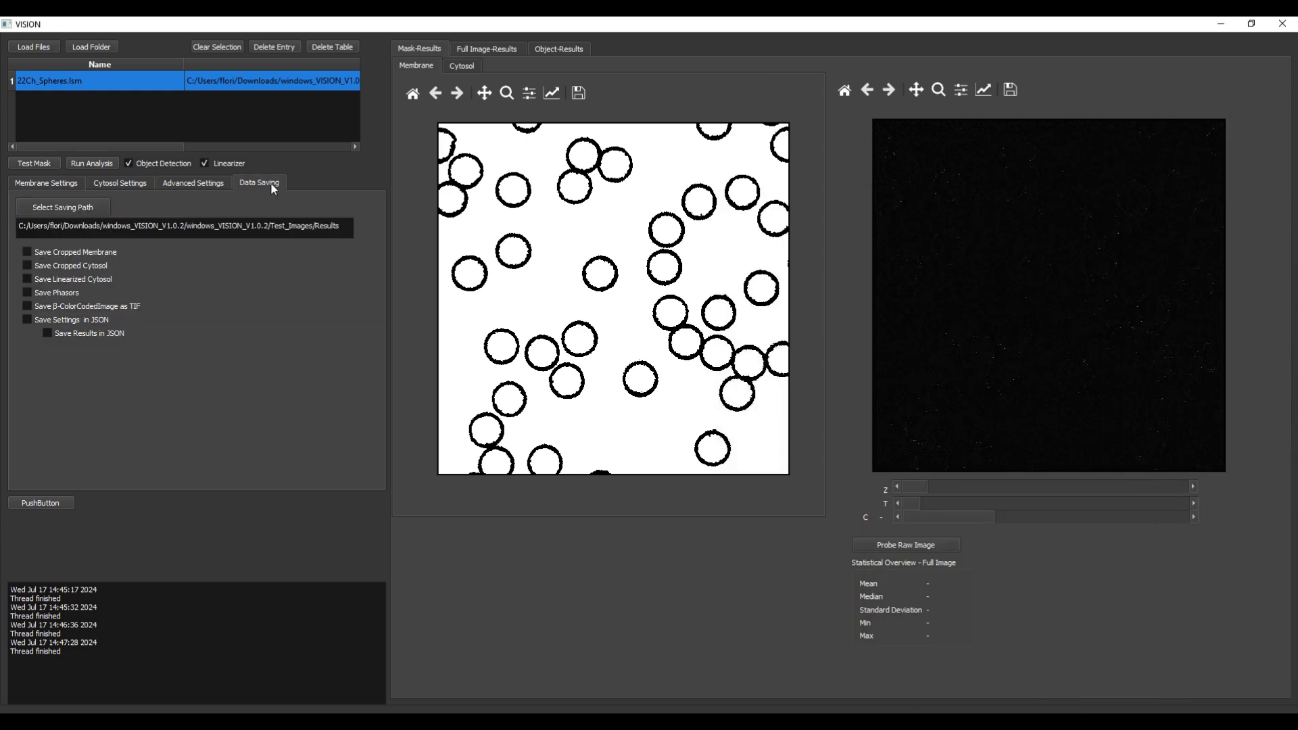
click(77, 250)
click(78, 281)
click(479, 50)
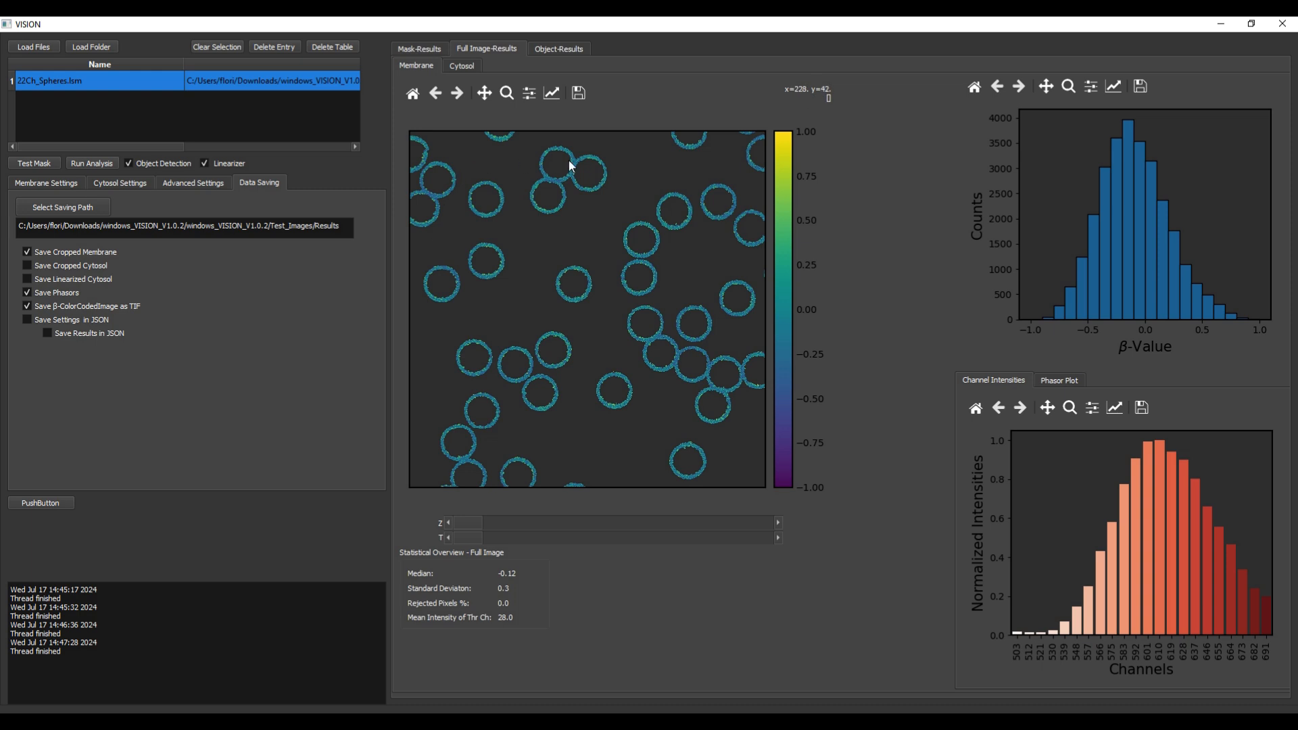
Enable saving both the settings and the results in JSON, checking the membrane settings and acknowledging the performance warning.
click(58, 321)
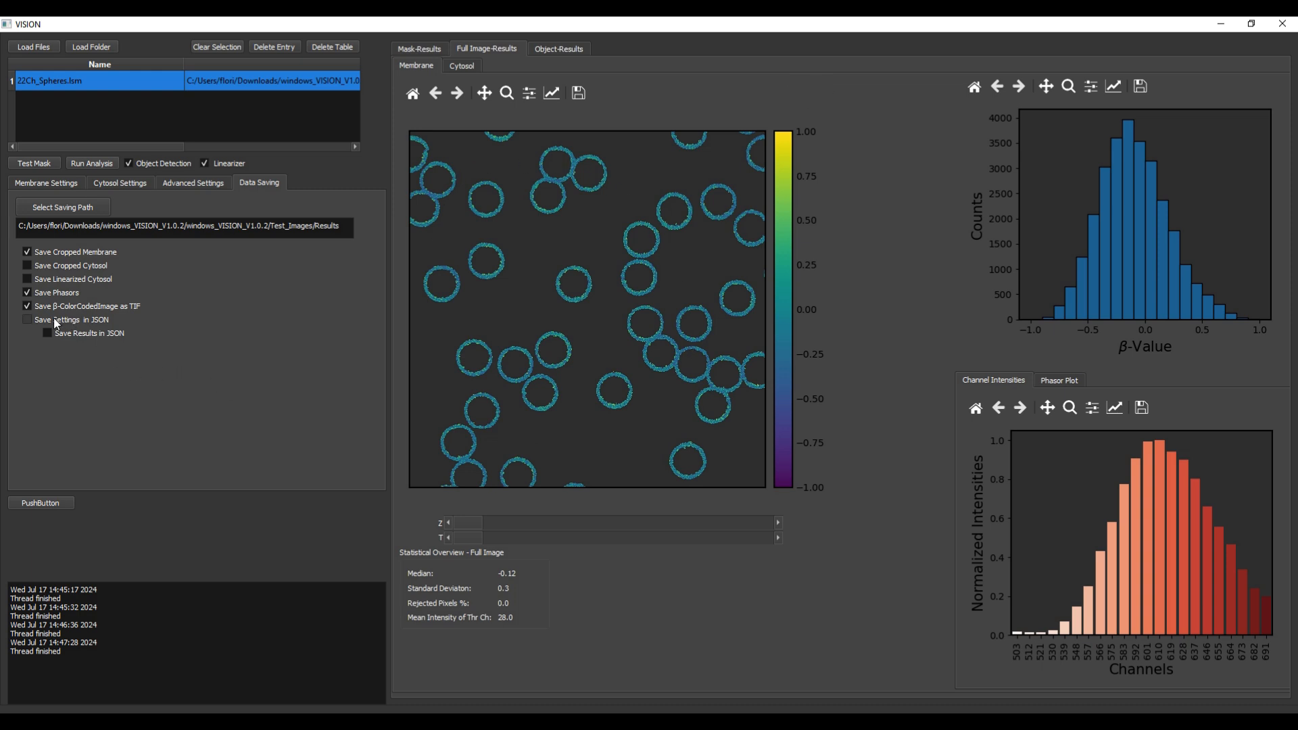
click(73, 186)
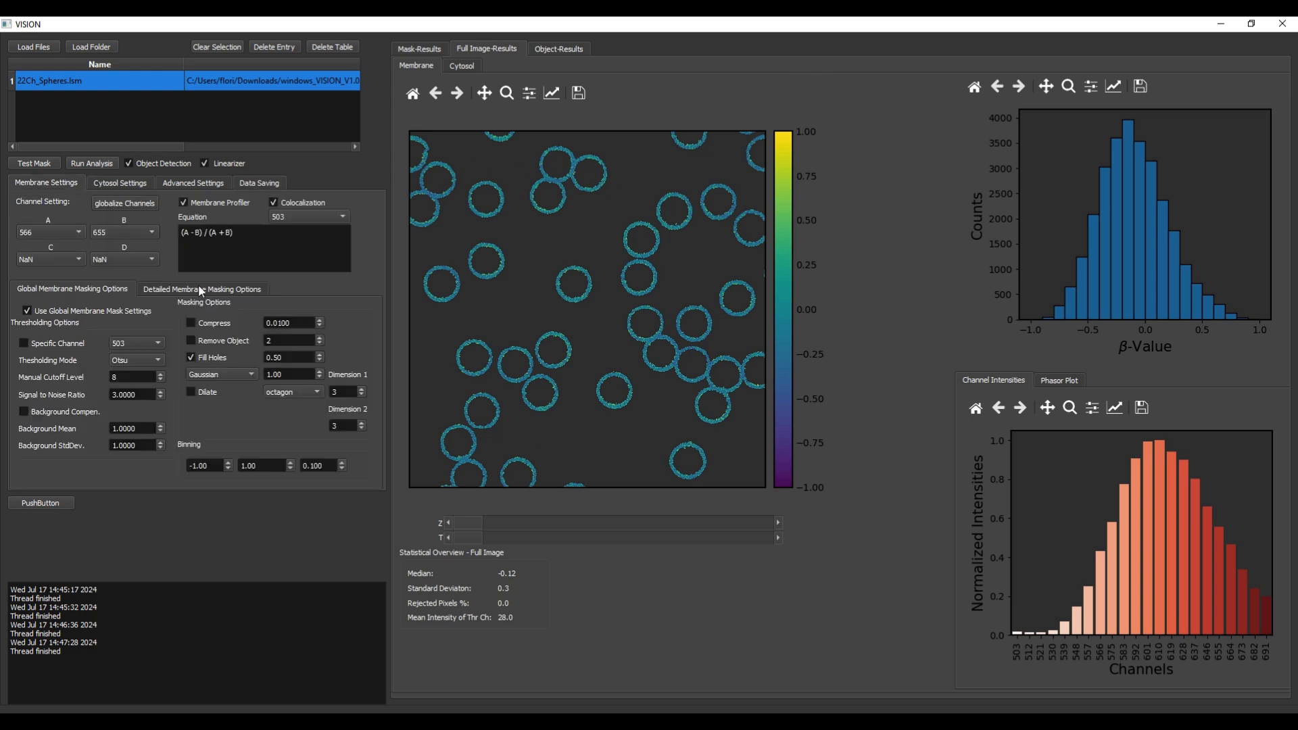
click(258, 183)
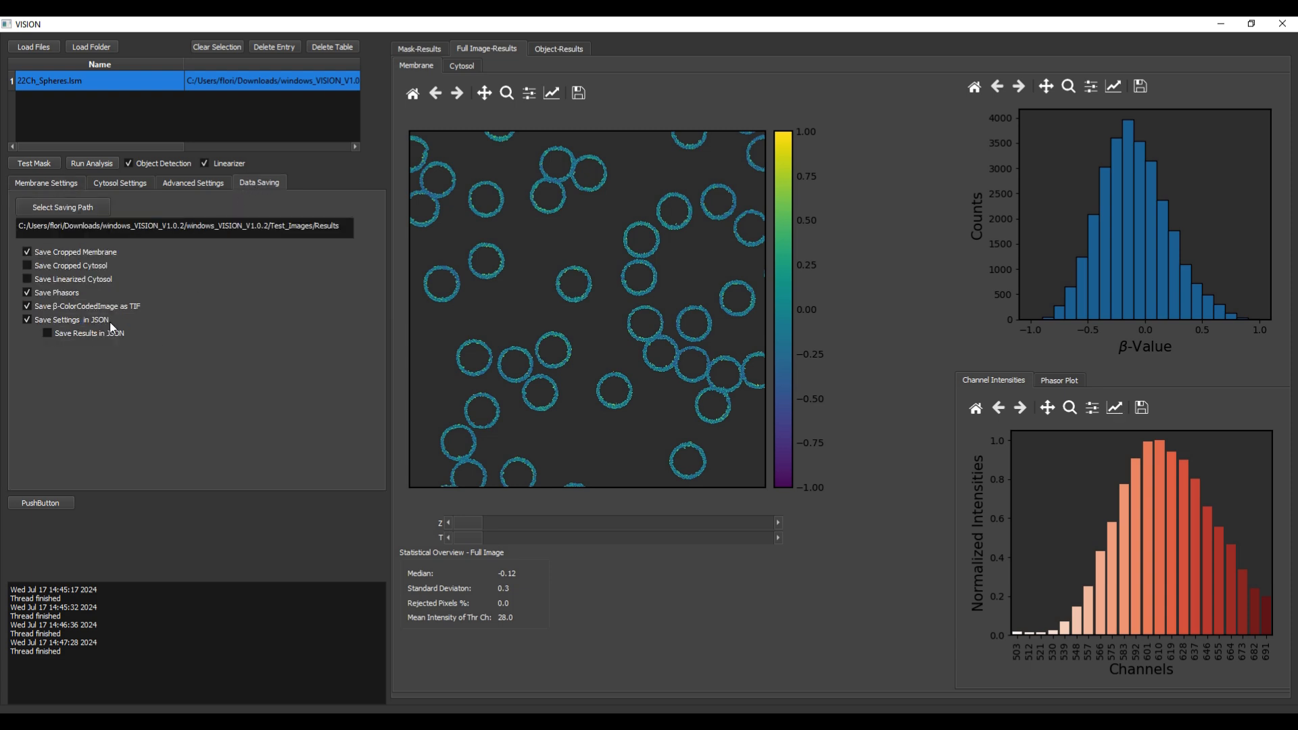
click(71, 338)
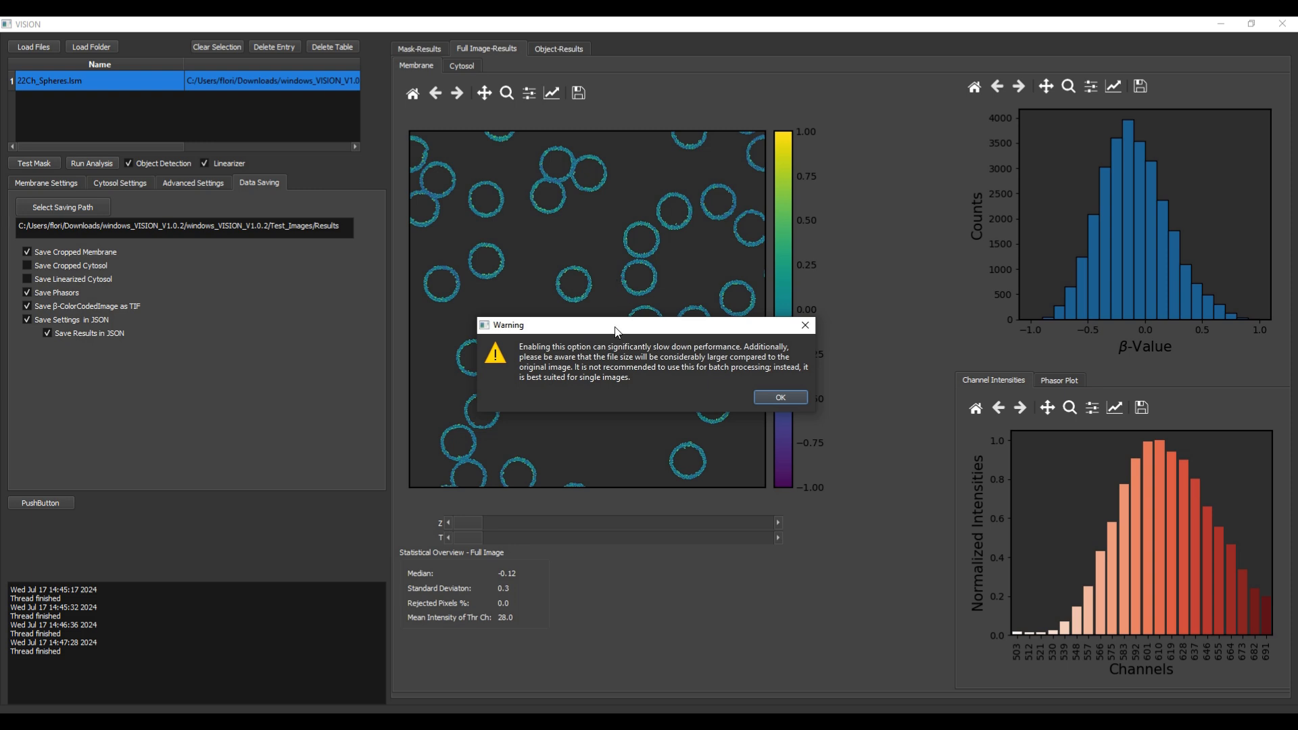
drag(616, 328, 592, 270)
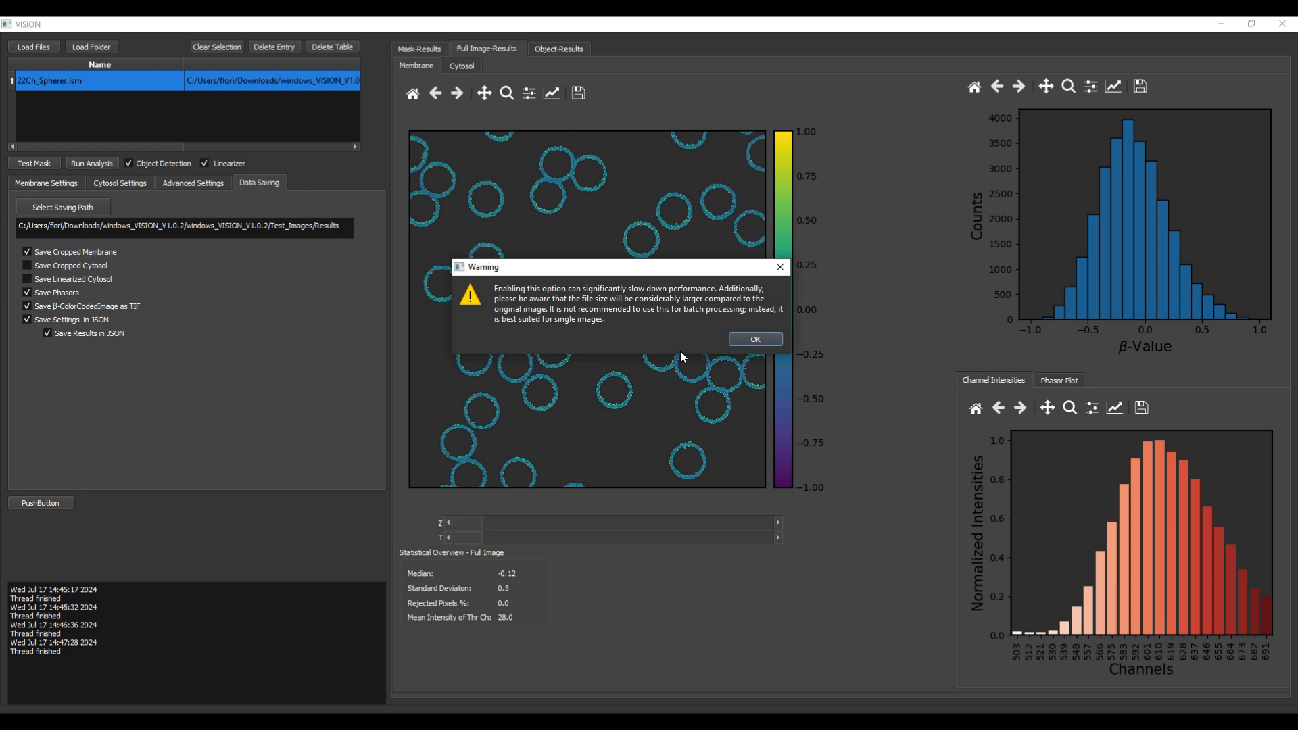
click(740, 339)
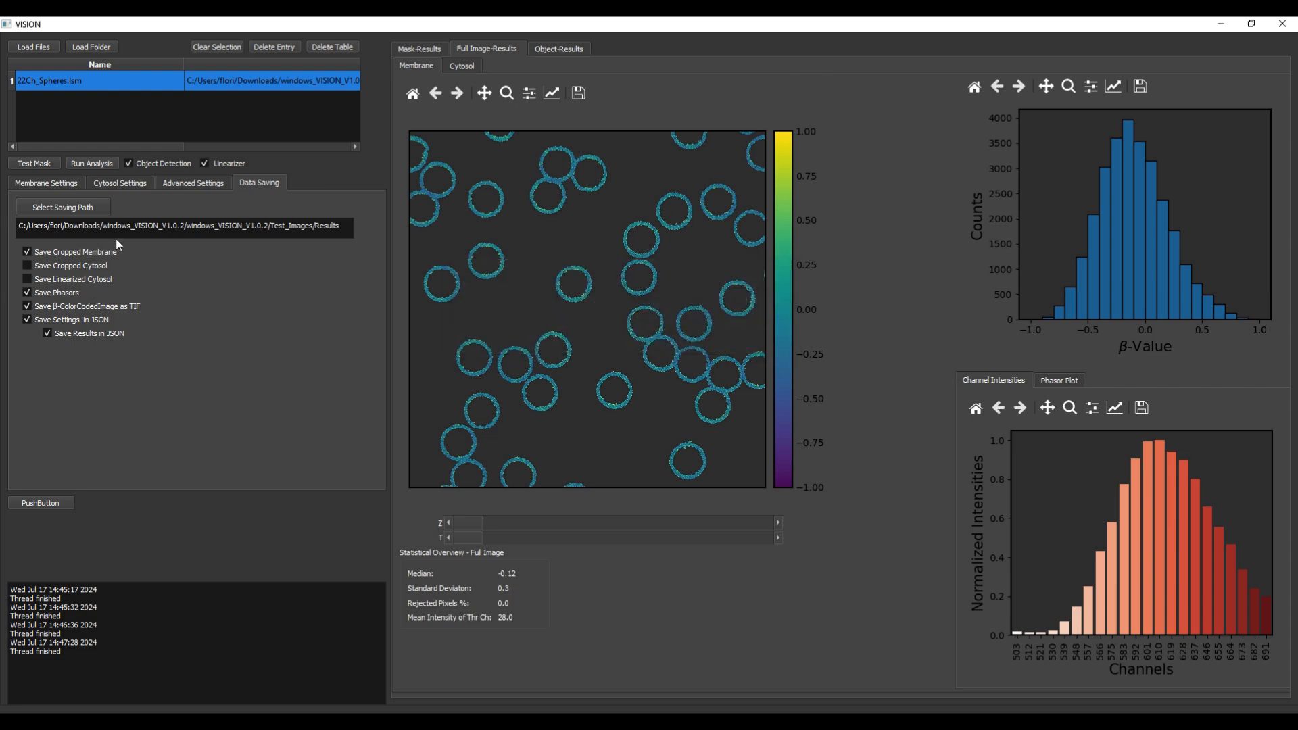
Choose the Results folder inside Test_Images as the saving path and run the analysis with the chosen export options.
click(43, 211)
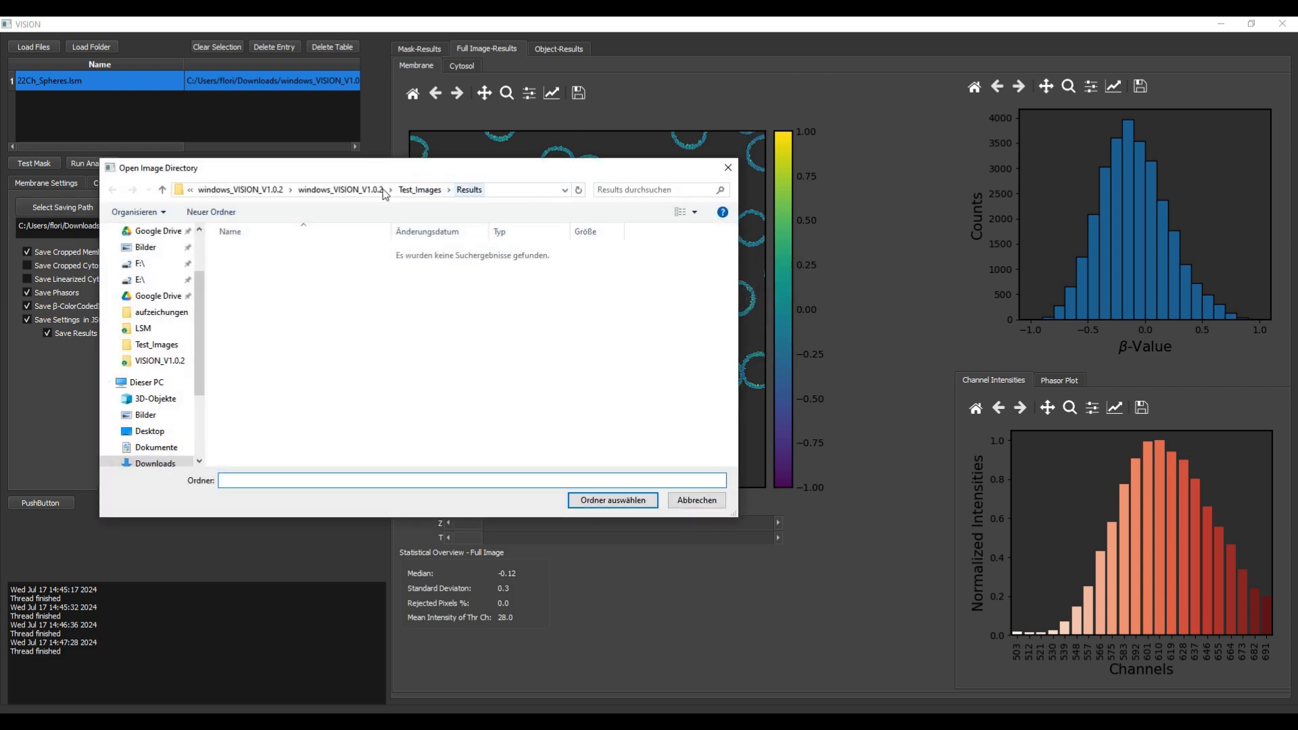
click(410, 193)
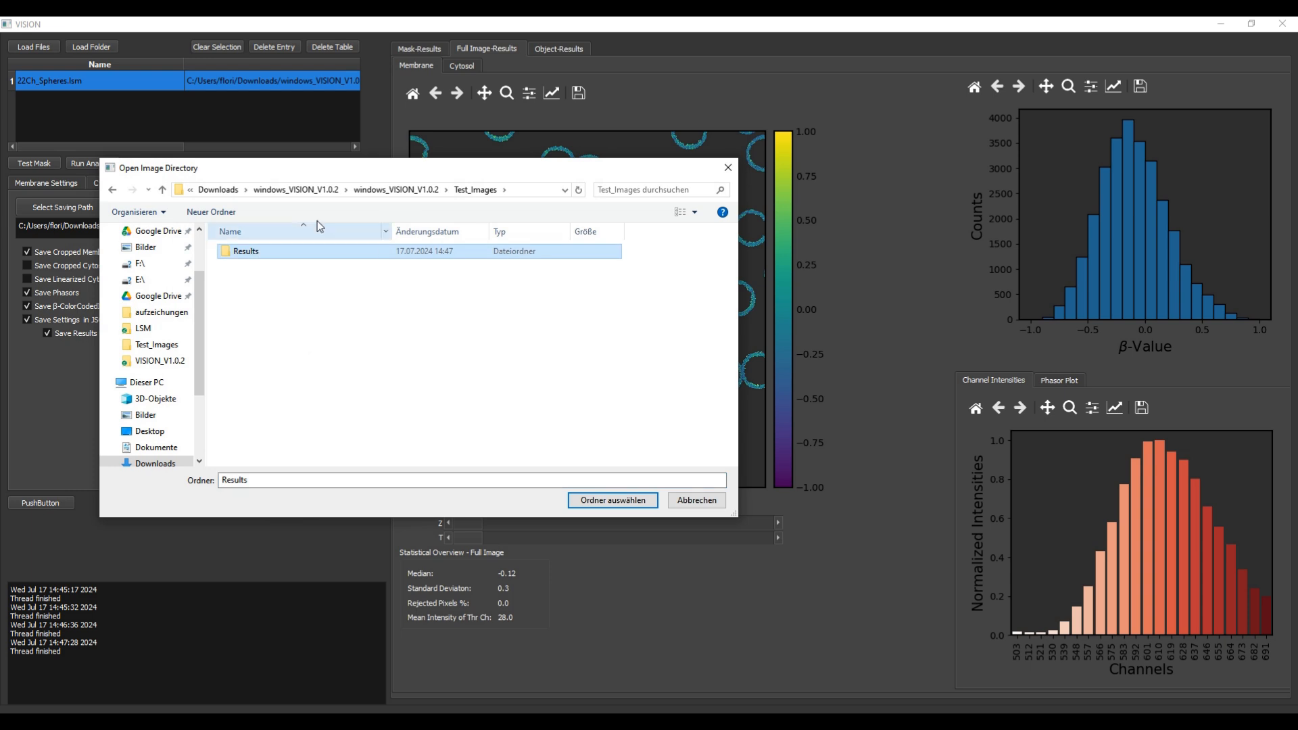
click(622, 500)
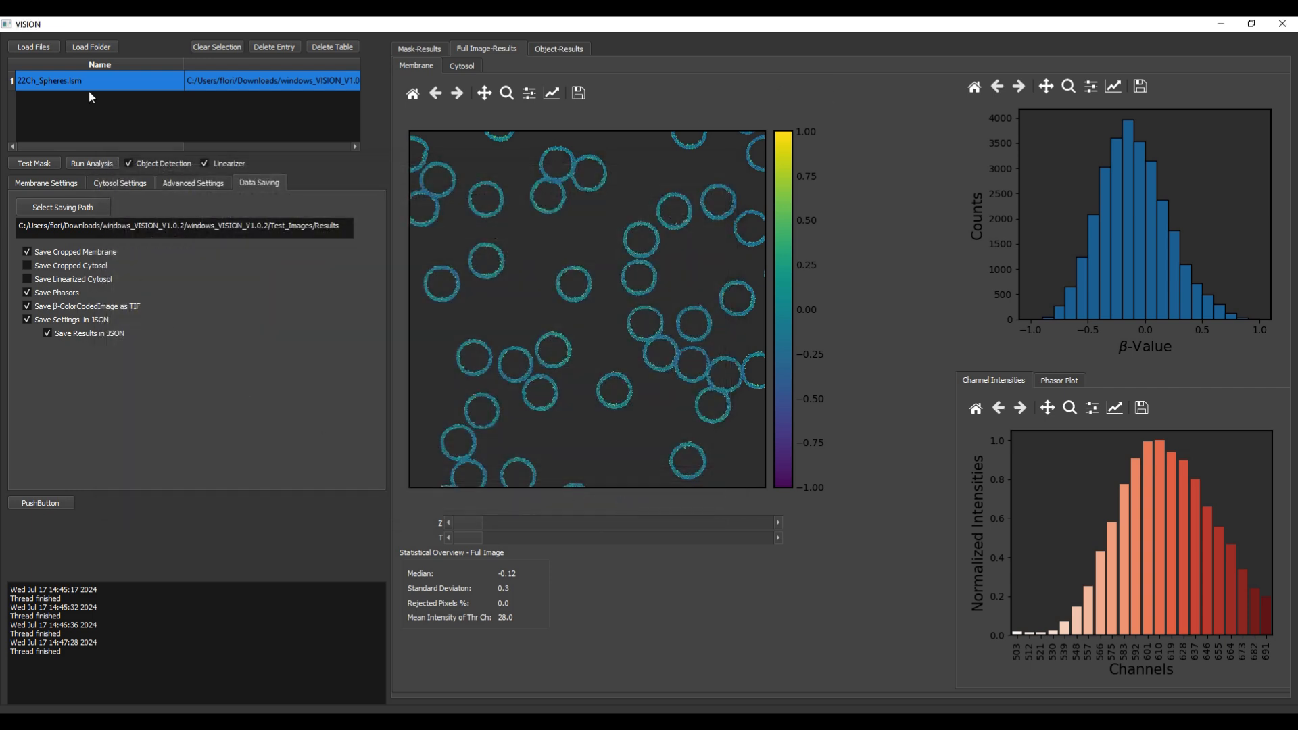
click(101, 162)
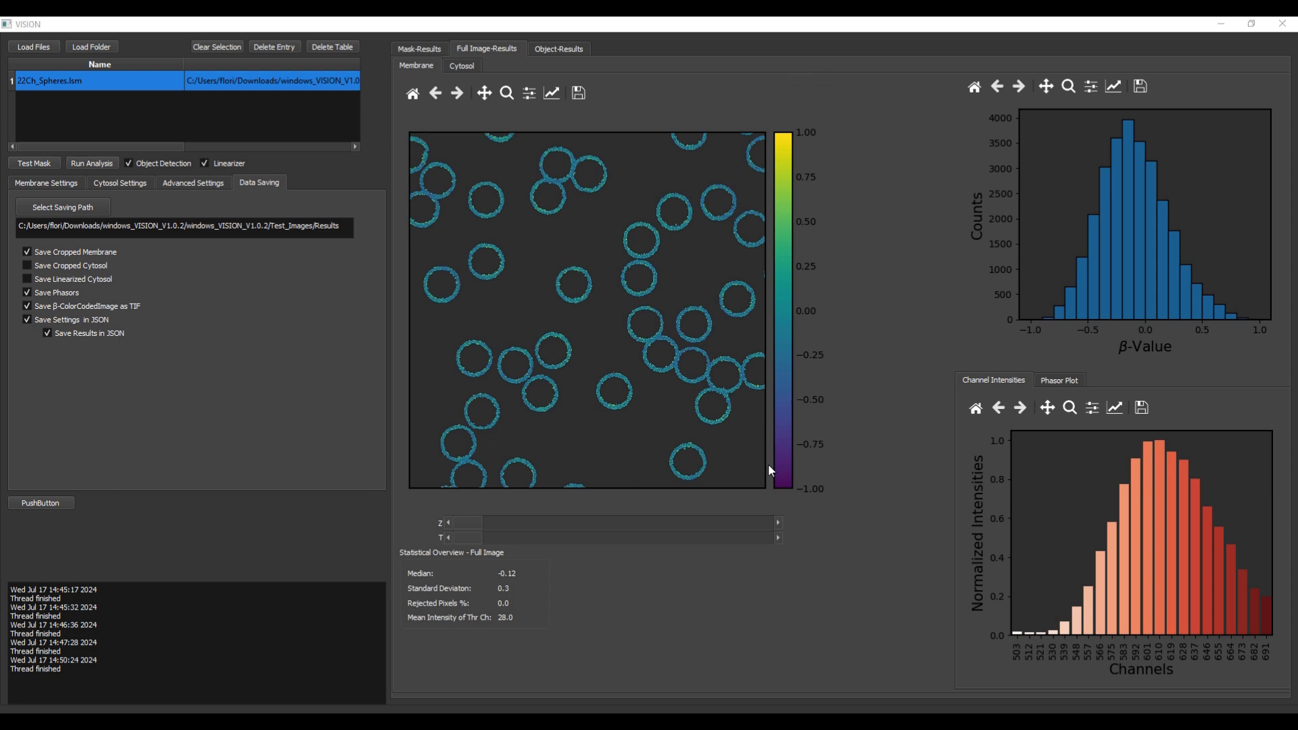
Open the Cropped Membranes folder inside the Results folder of Test_Images to inspect the exported files.
drag(1297, 117, 660, 96)
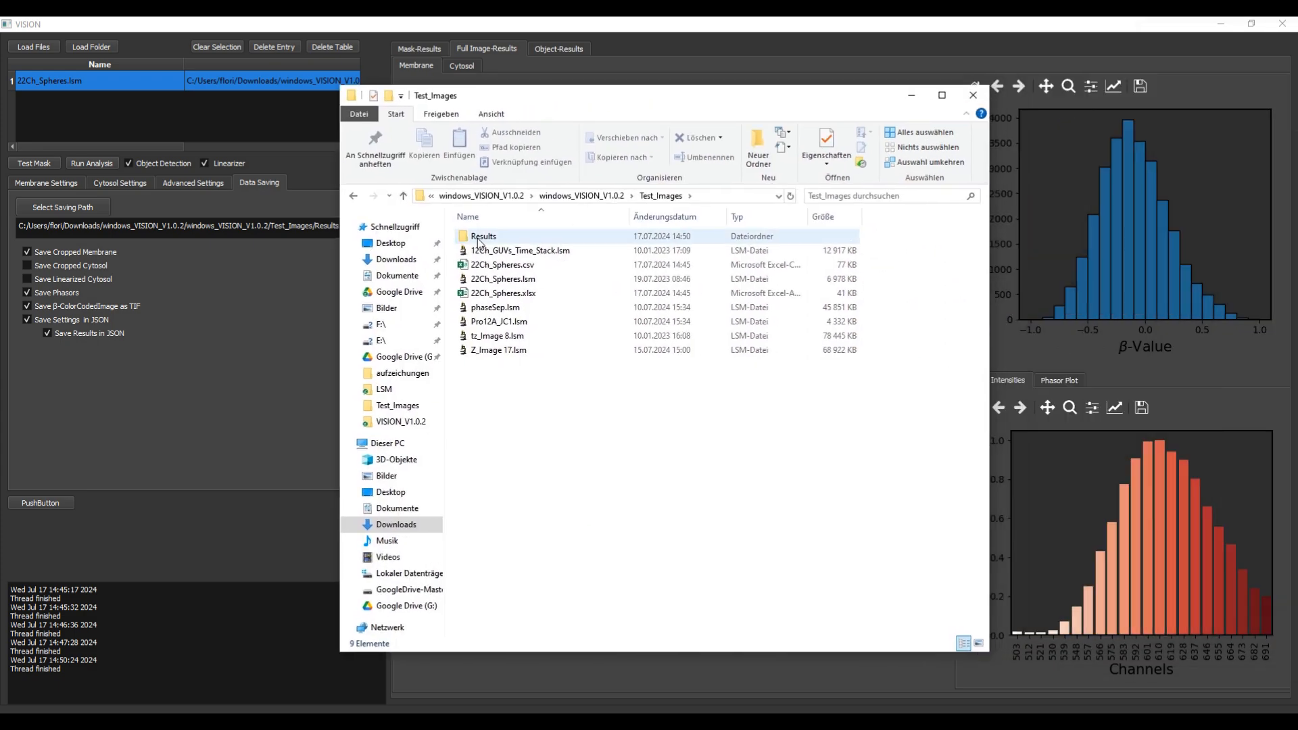
double_click(479, 240)
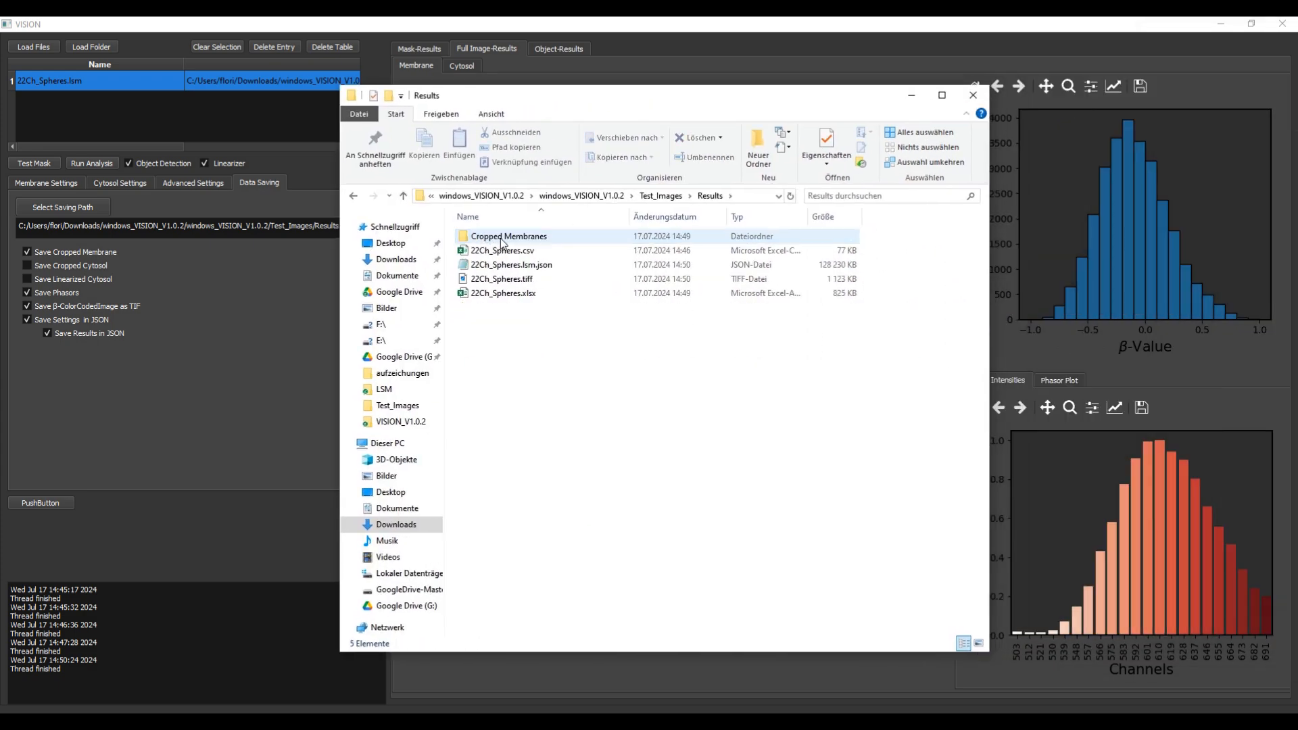
double_click(501, 238)
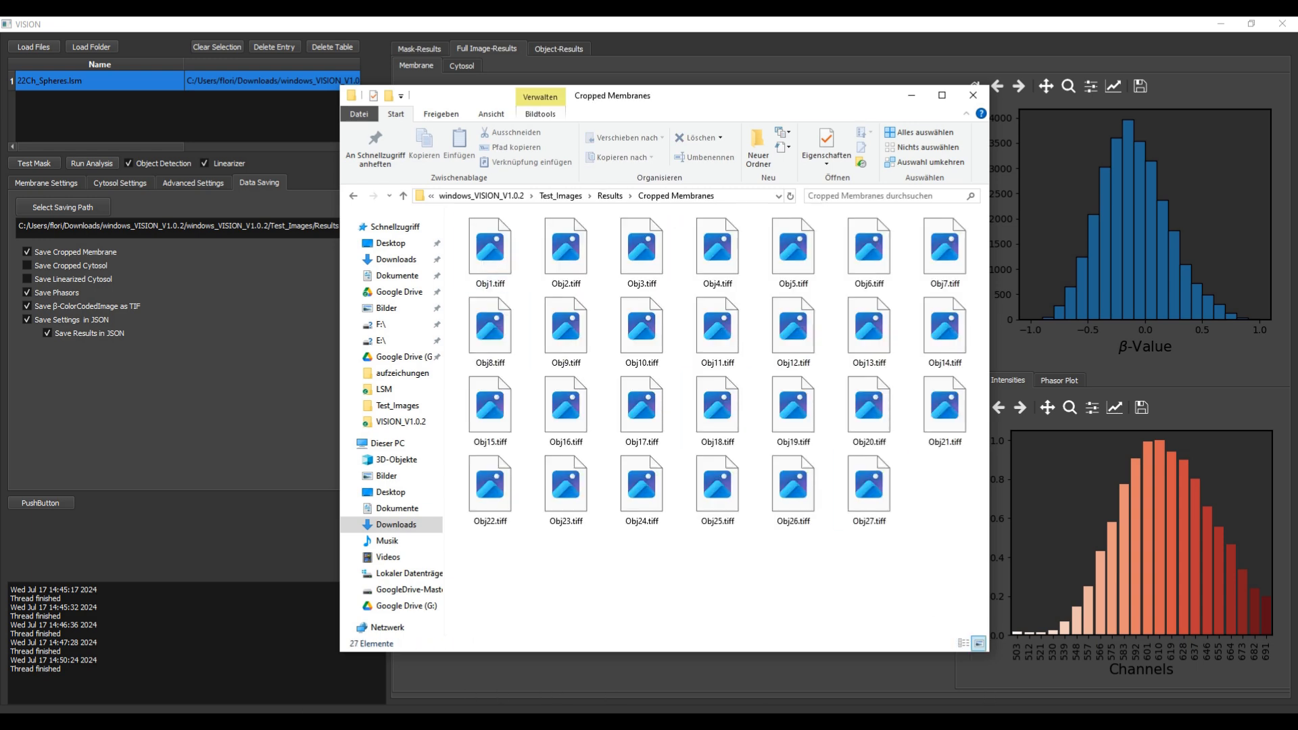
Import Obj1.tiff into Fiji as a Hyperstack, go to image 11 of 22, and compare it with the object results in VISION.
drag(490, 249, 688, 155)
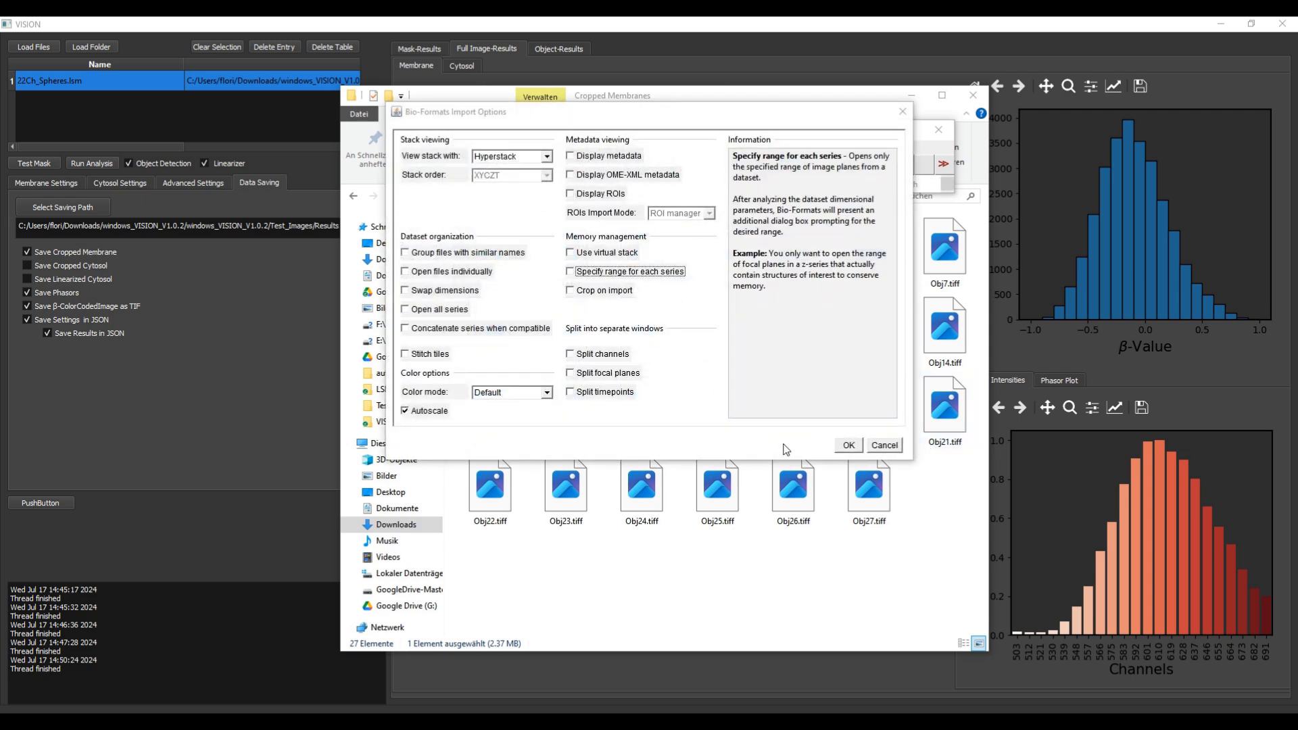
click(848, 445)
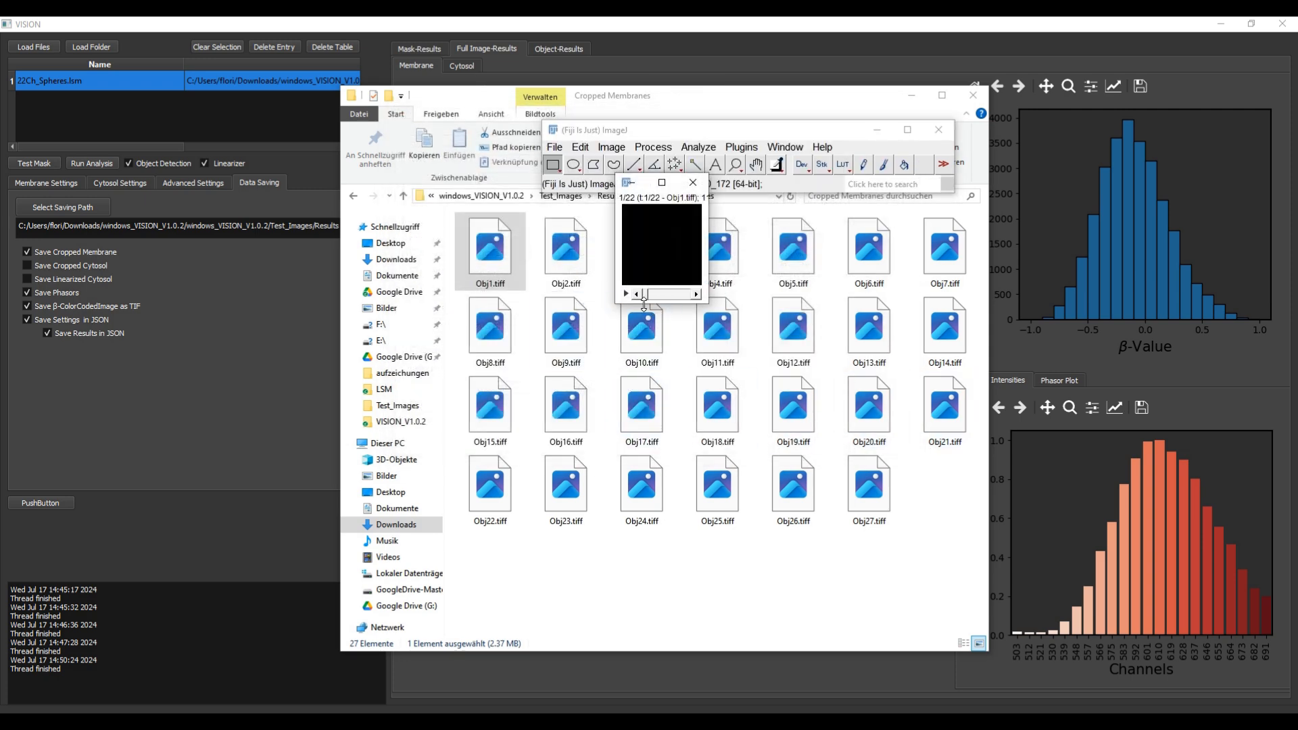
drag(645, 295, 668, 296)
drag(765, 97, 1297, 159)
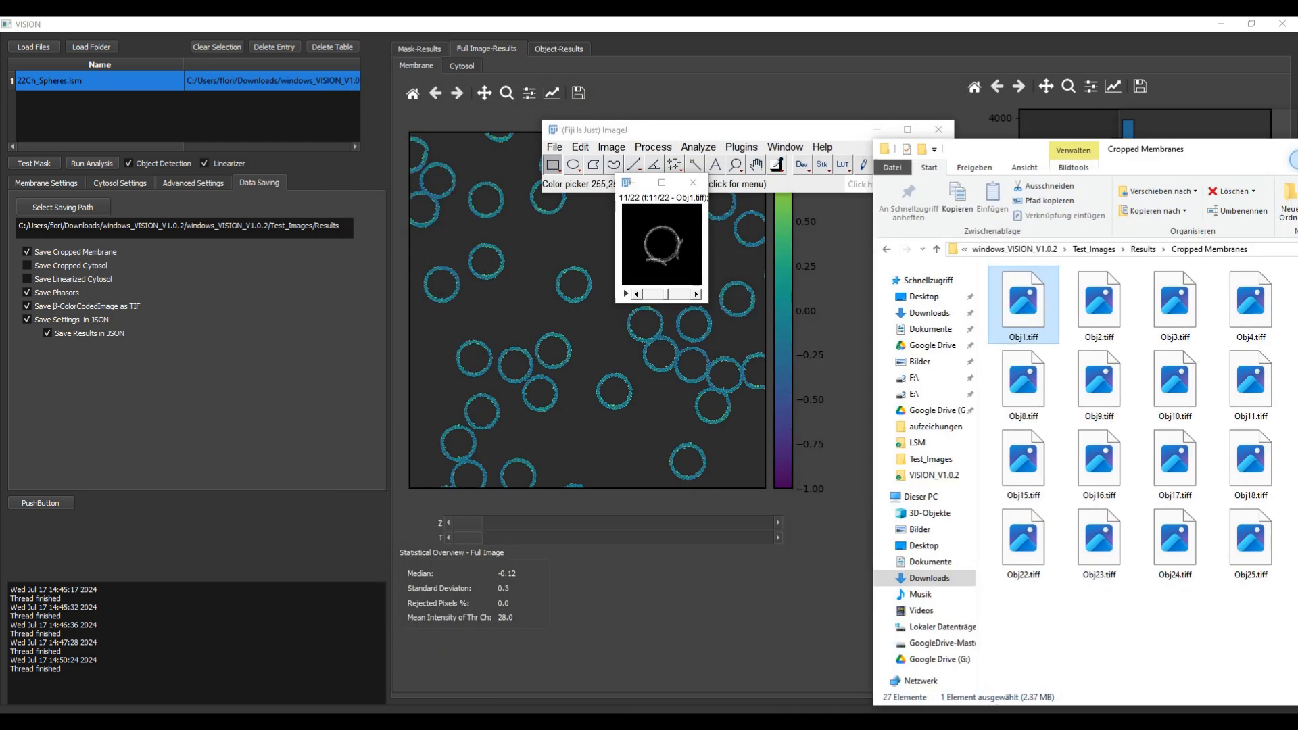
click(559, 48)
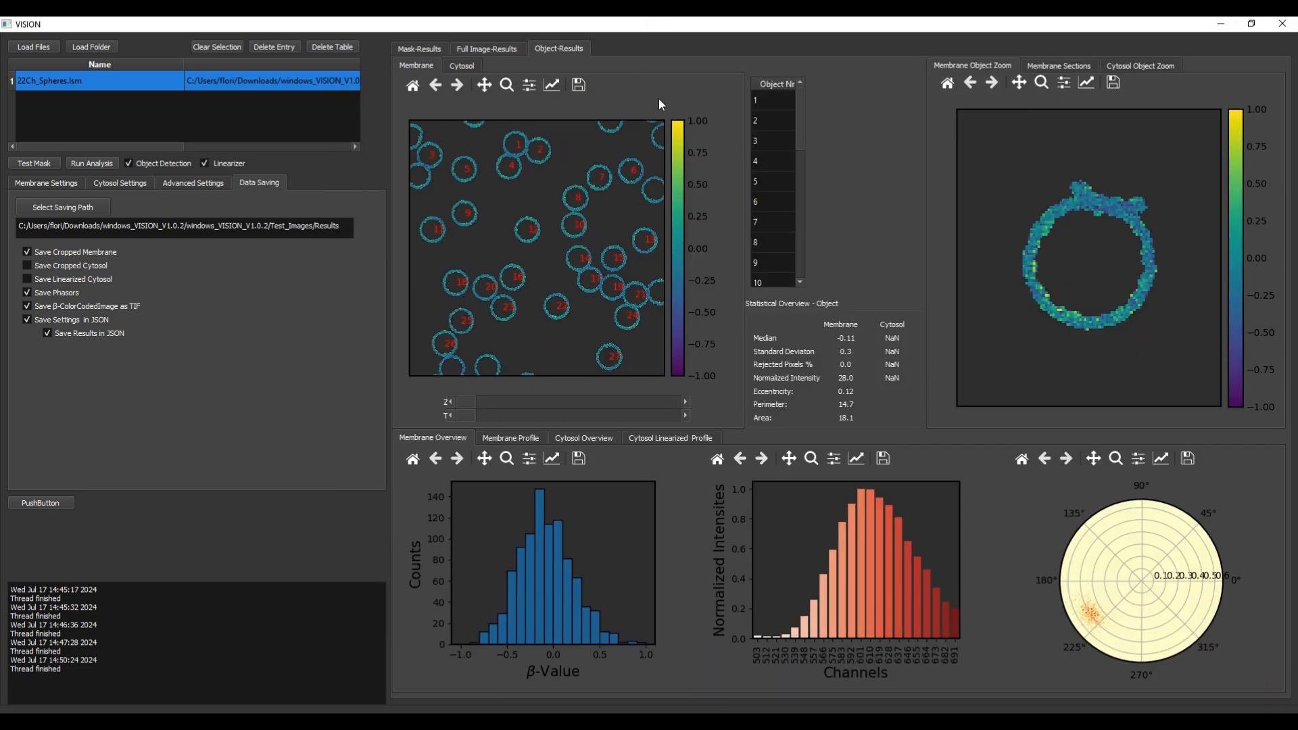
Show the results of object 1 in VISION and compare its membrane image with Obj1.tiff in Fiji.
click(763, 101)
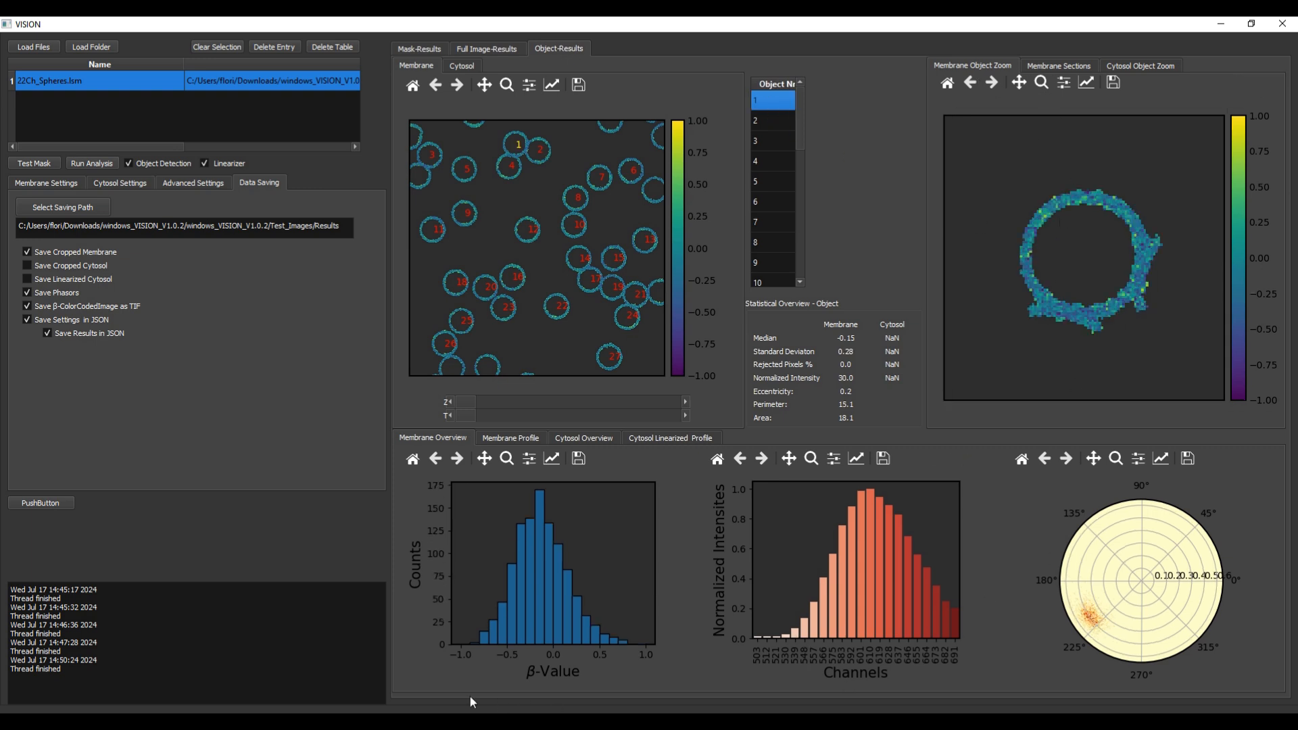
mouse_move(148, 721)
click(209, 669)
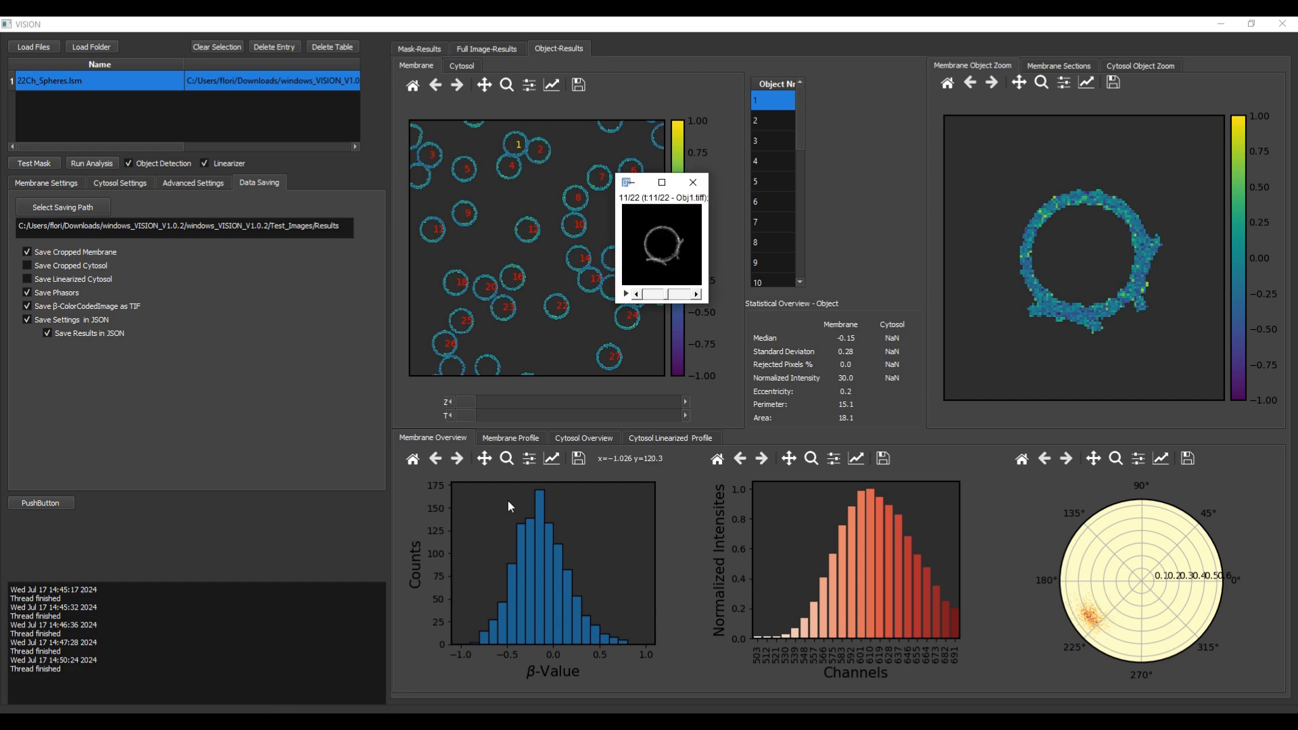
Switch to File Explorer, go up from Cropped Membranes to the Results folder, and review the exported 22Ch_Spheres CSV, XLSX and TIFF files.
mouse_move(145, 722)
click(131, 693)
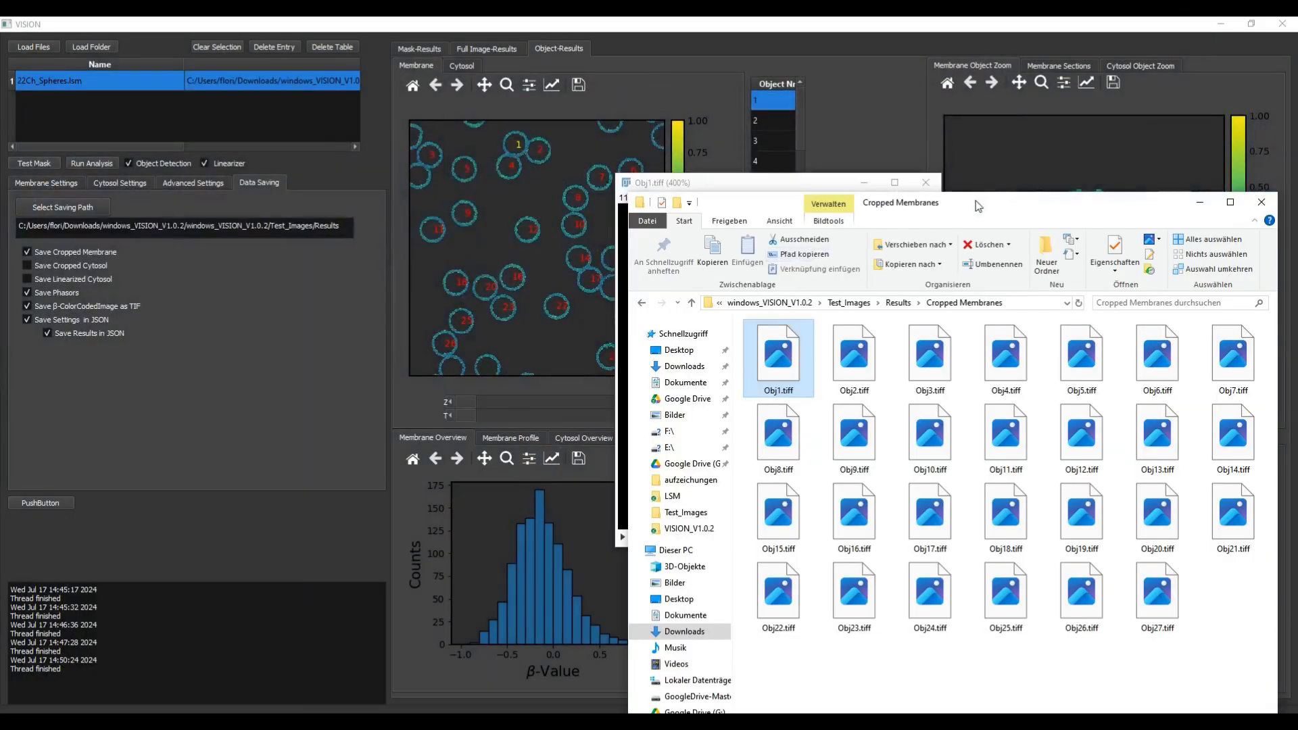
drag(1010, 203, 804, 103)
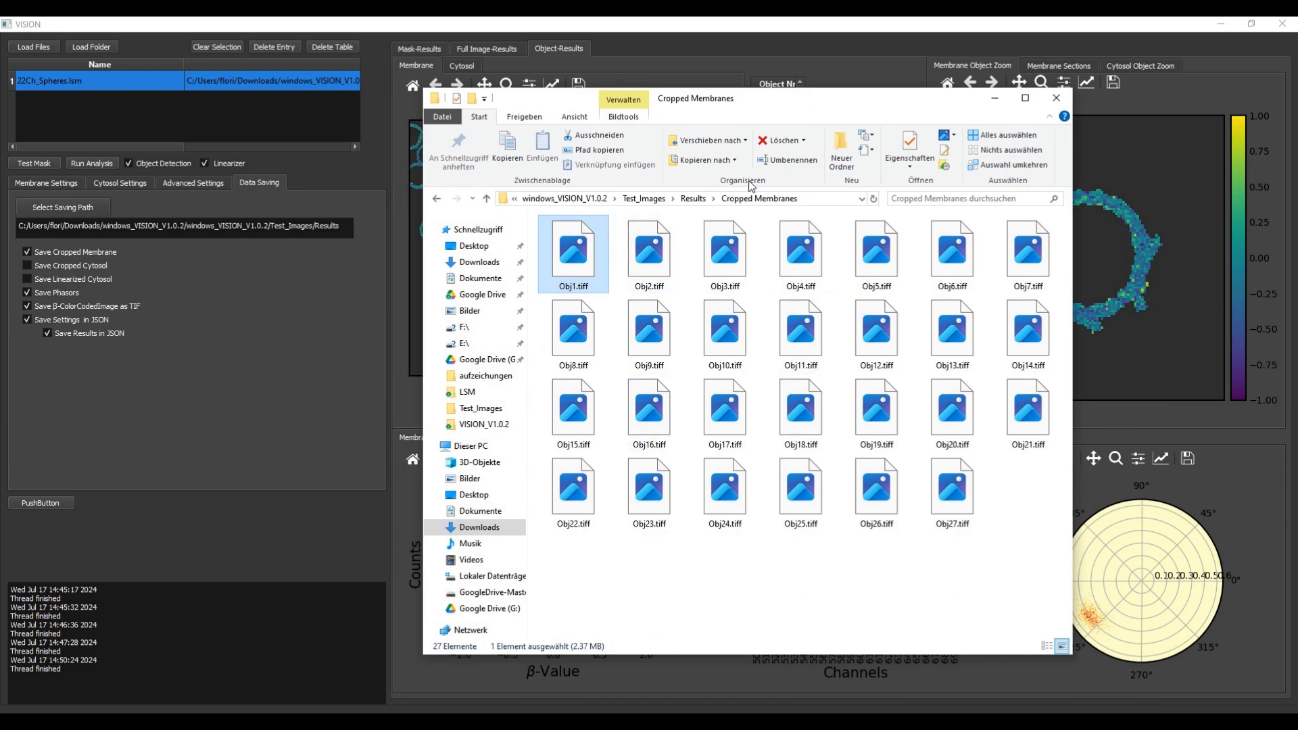
click(695, 198)
click(581, 253)
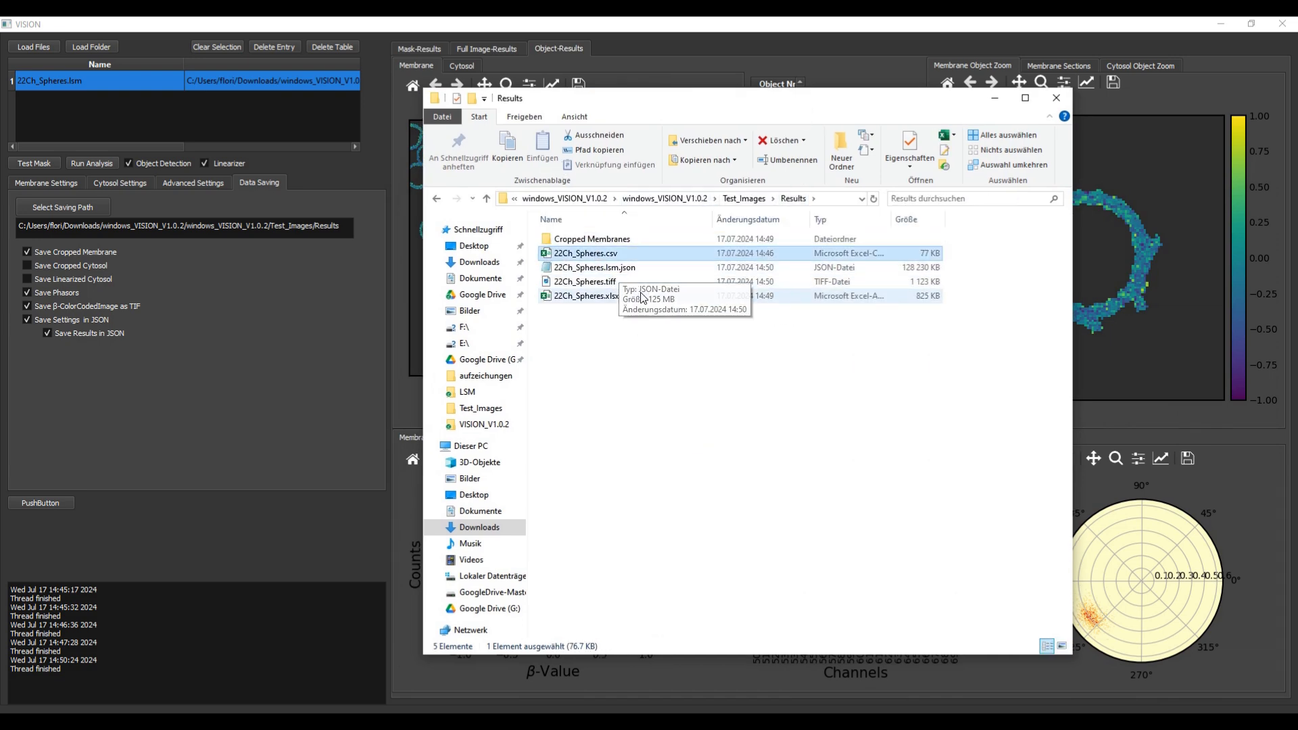
click(608, 298)
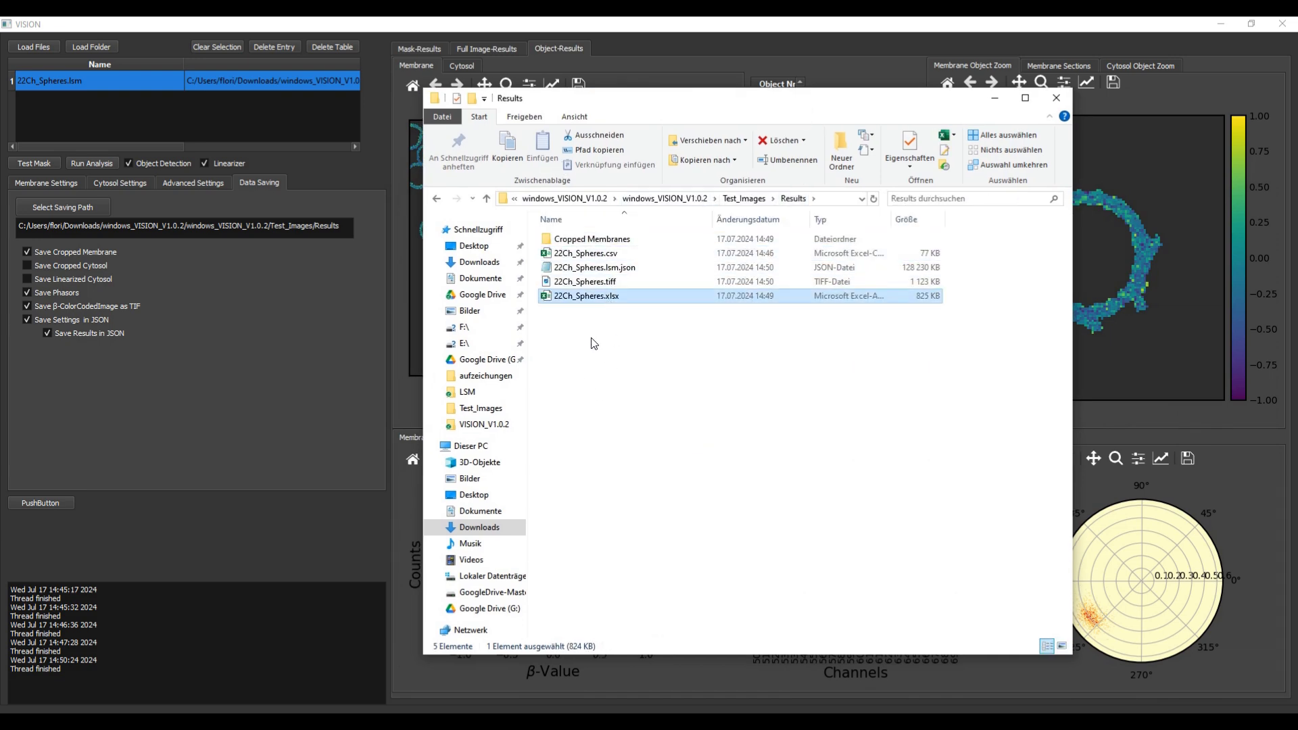
click(595, 282)
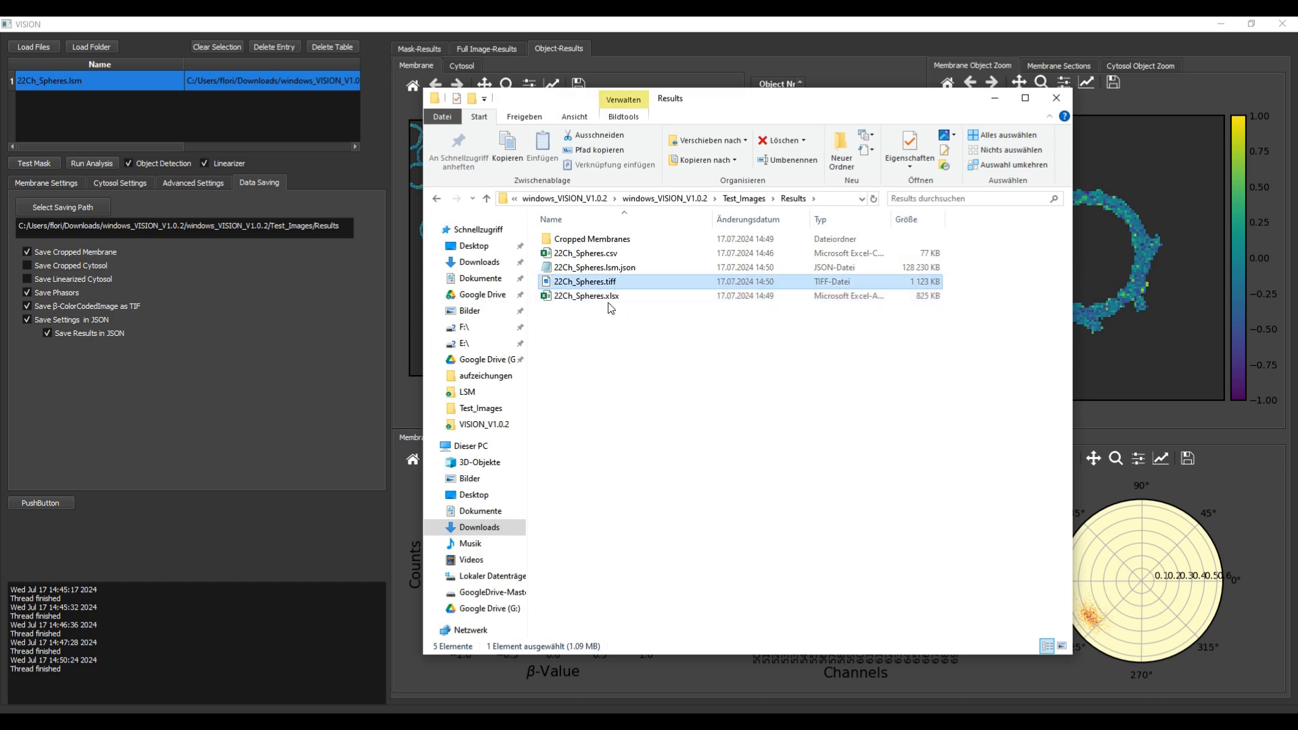
Open 22Ch_Spheres.tiff from the Results folder in Fiji to compare it with the full-image membrane results in VISION.
drag(762, 109, 1004, 131)
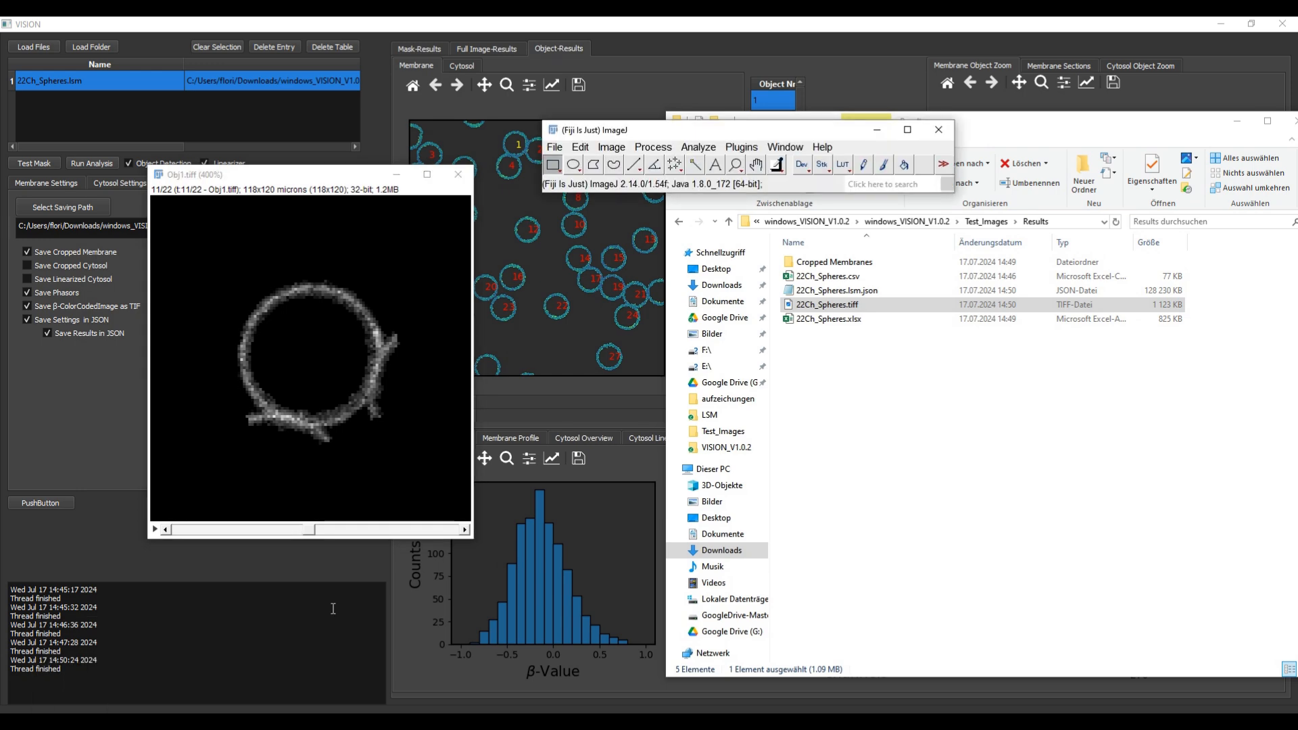
drag(842, 311, 474, 153)
click(499, 404)
right_click(499, 404)
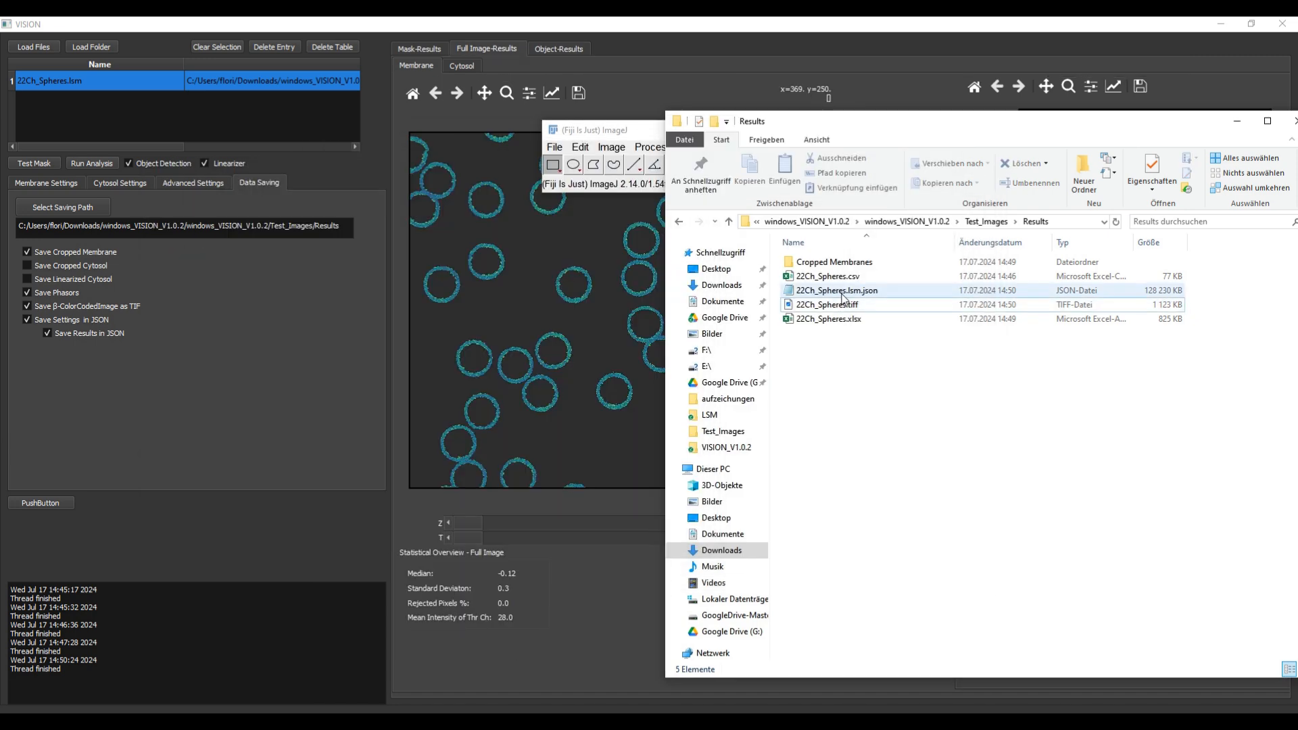
Open 22Ch_Spheres.lsm.json in the text editor, examine the saved settings from the file name through Advanced Settings, and close the file.
click(846, 294)
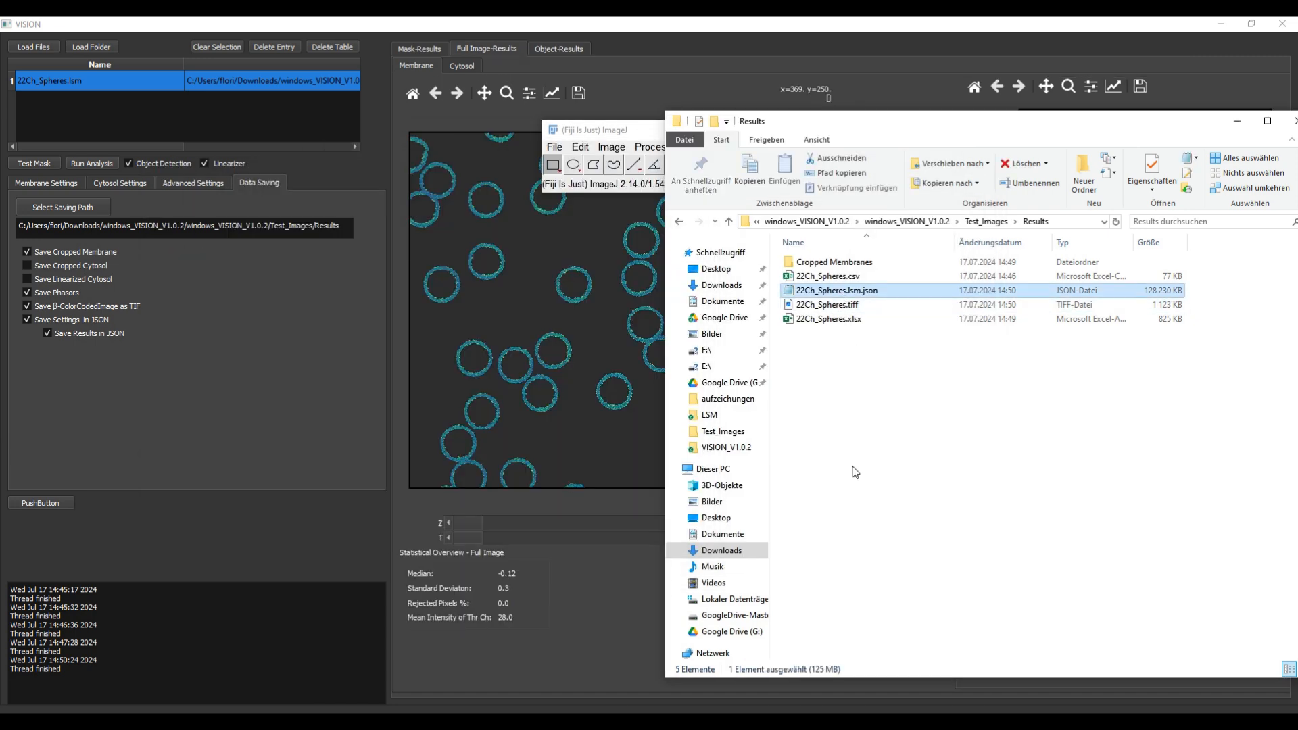
double_click(853, 294)
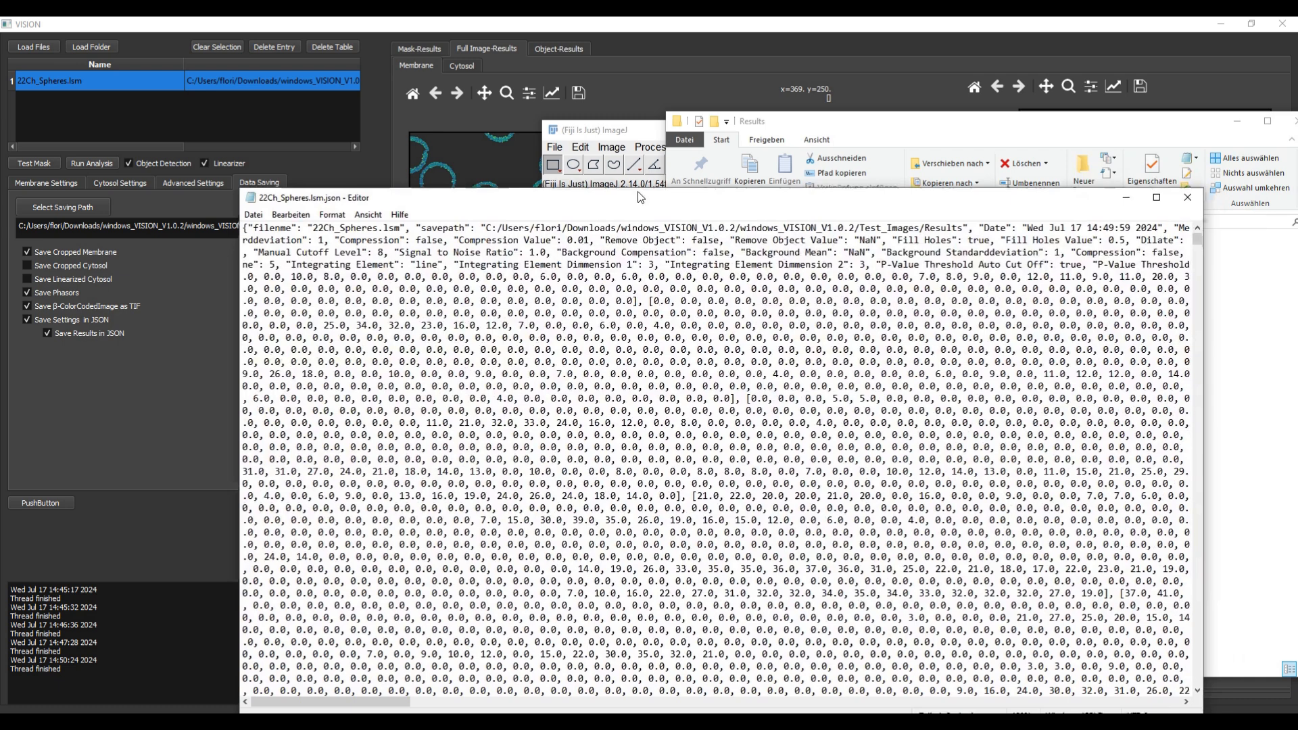
drag(638, 192, 509, 139)
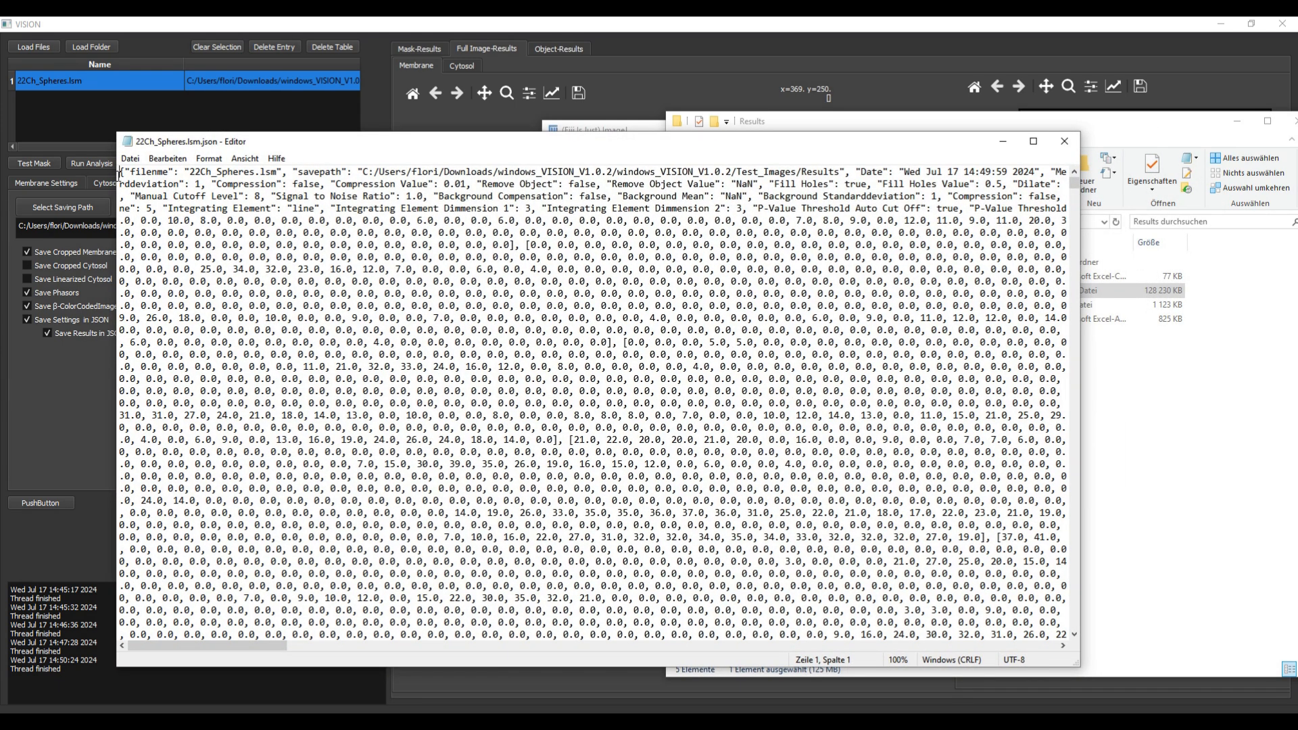
drag(122, 173, 599, 464)
scroll(599, 464, down, 14)
scroll(599, 463, down, 14)
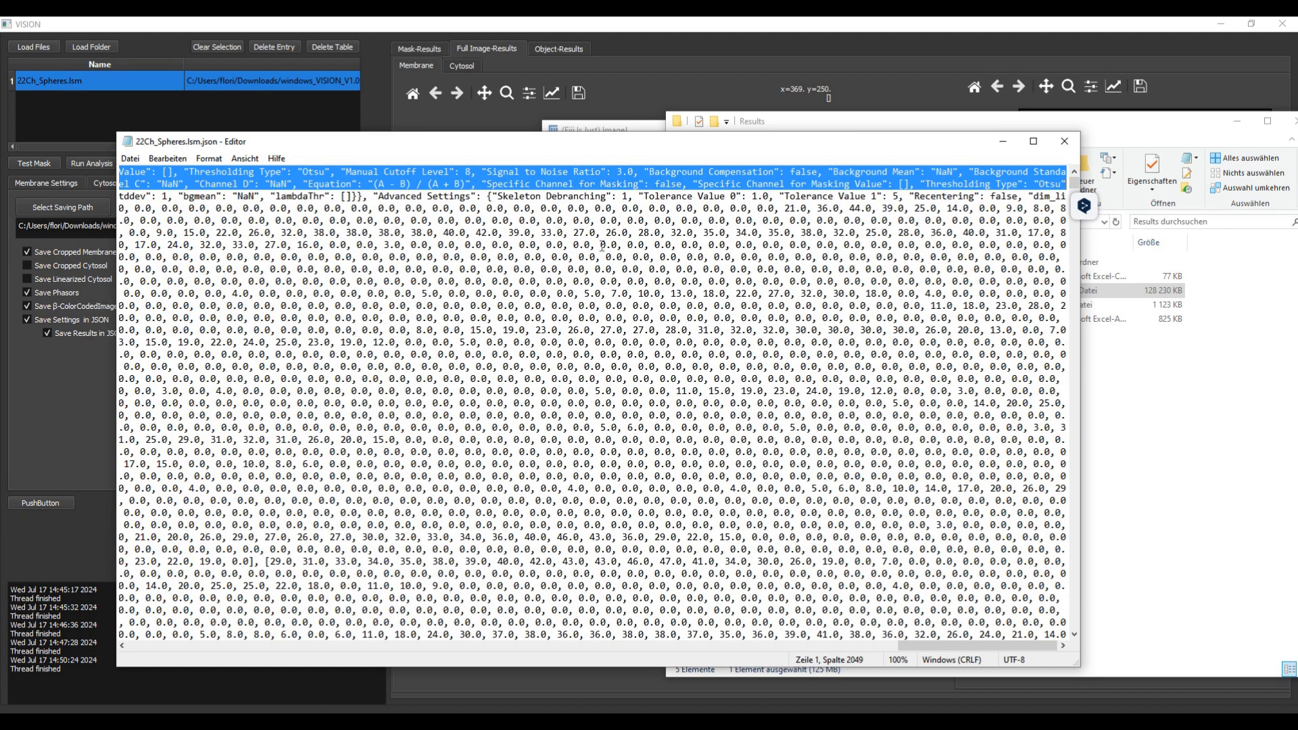
click(420, 195)
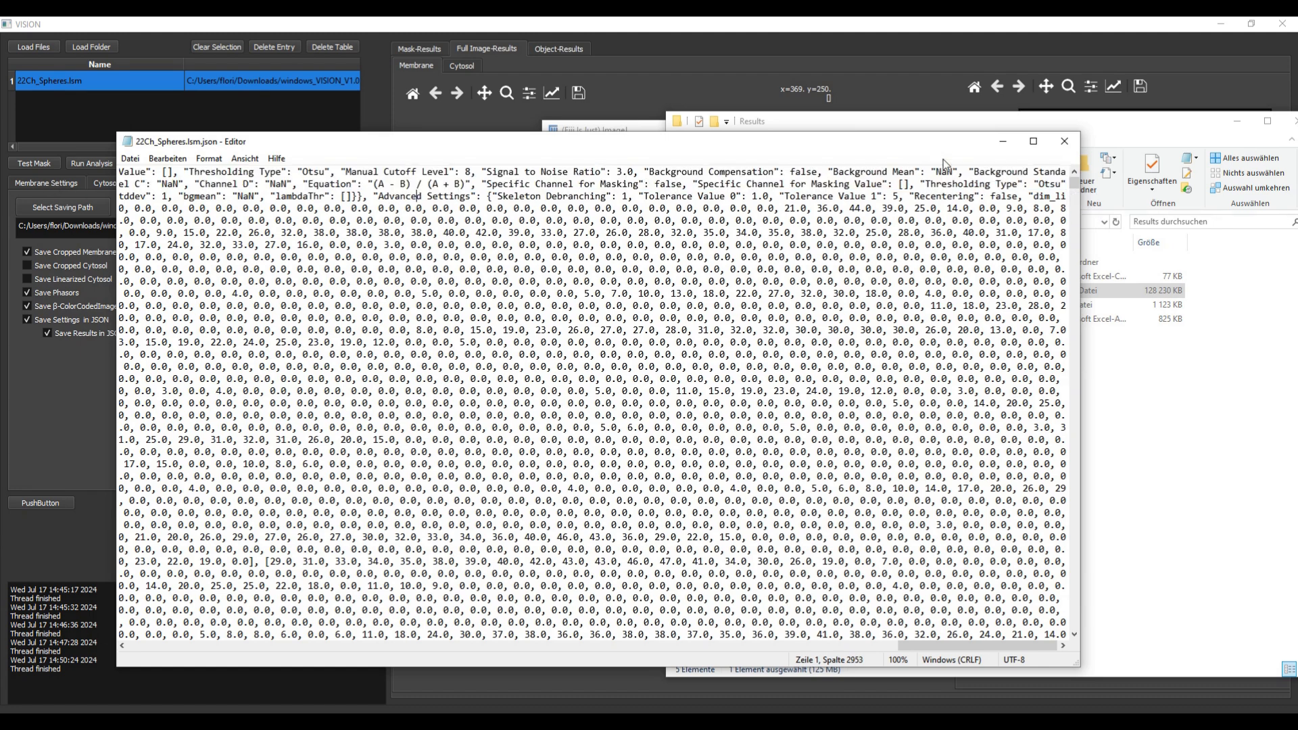
click(1064, 140)
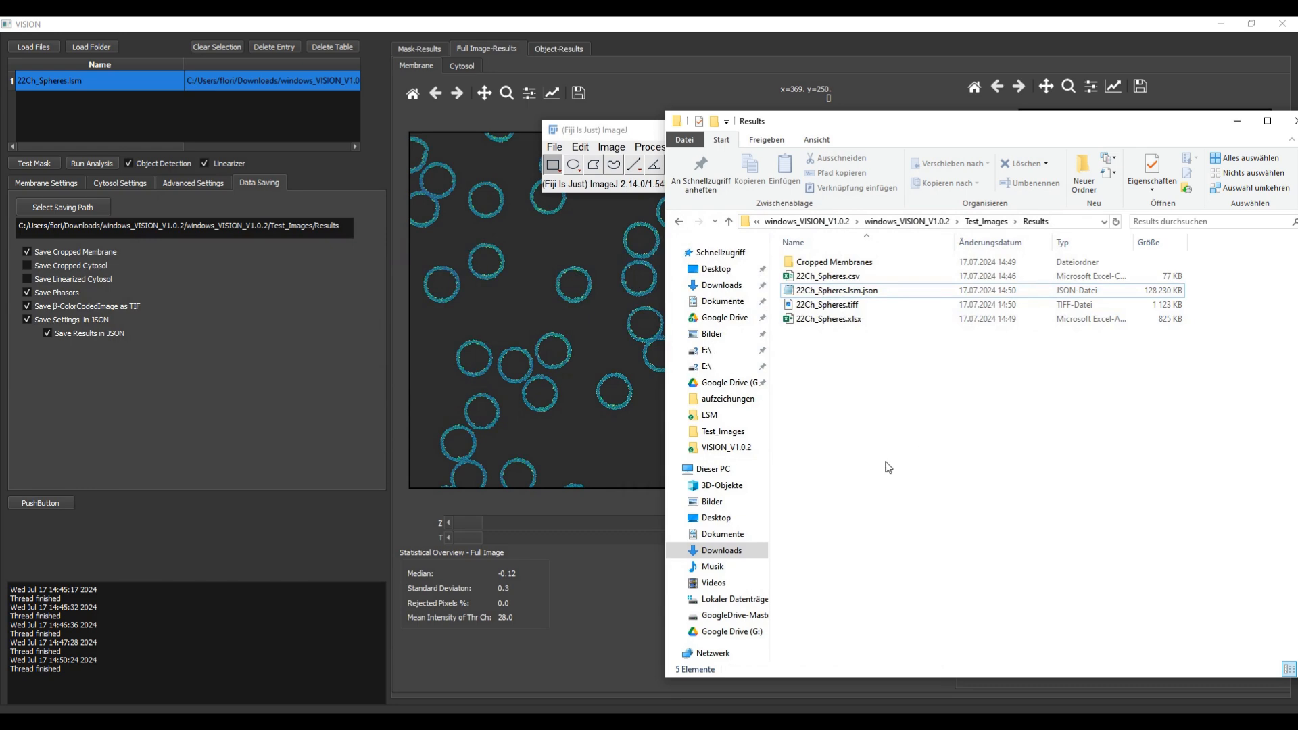
Close the Results folder and Fiji to return to the full-image results in VISION.
drag(1002, 131, 675, 135)
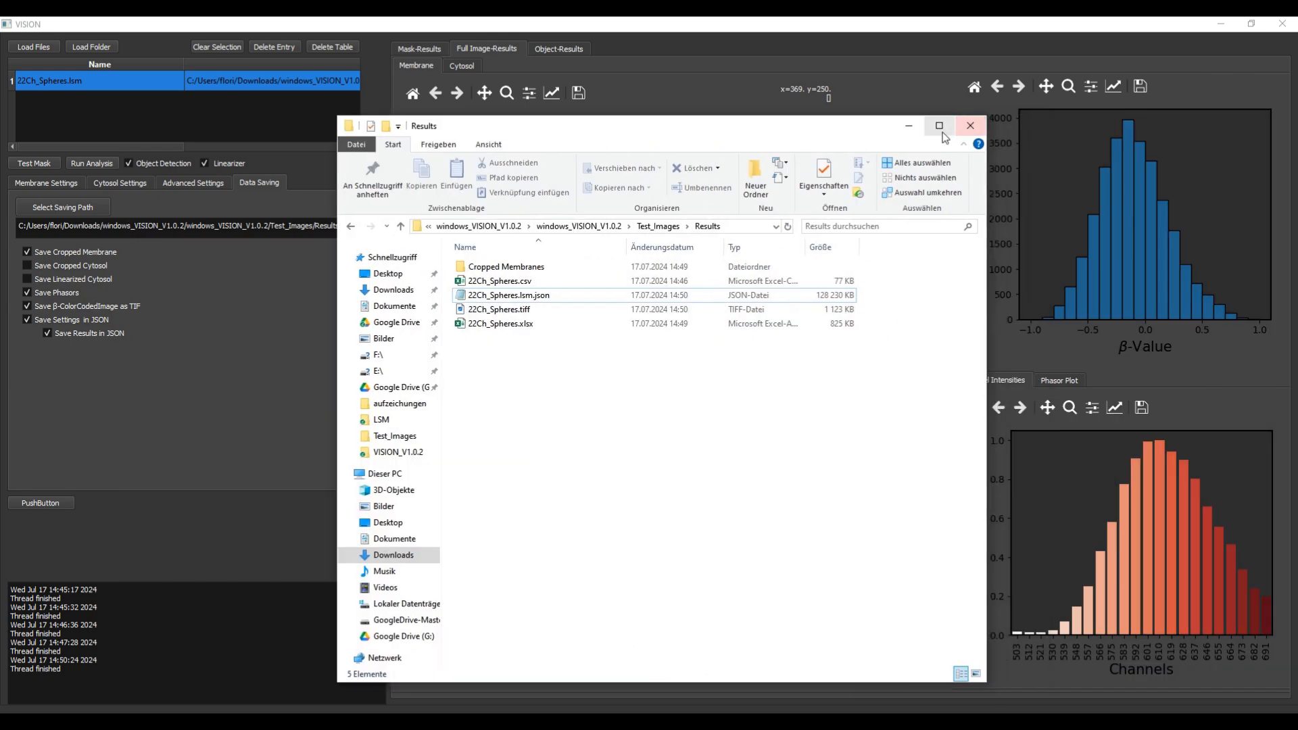
click(971, 131)
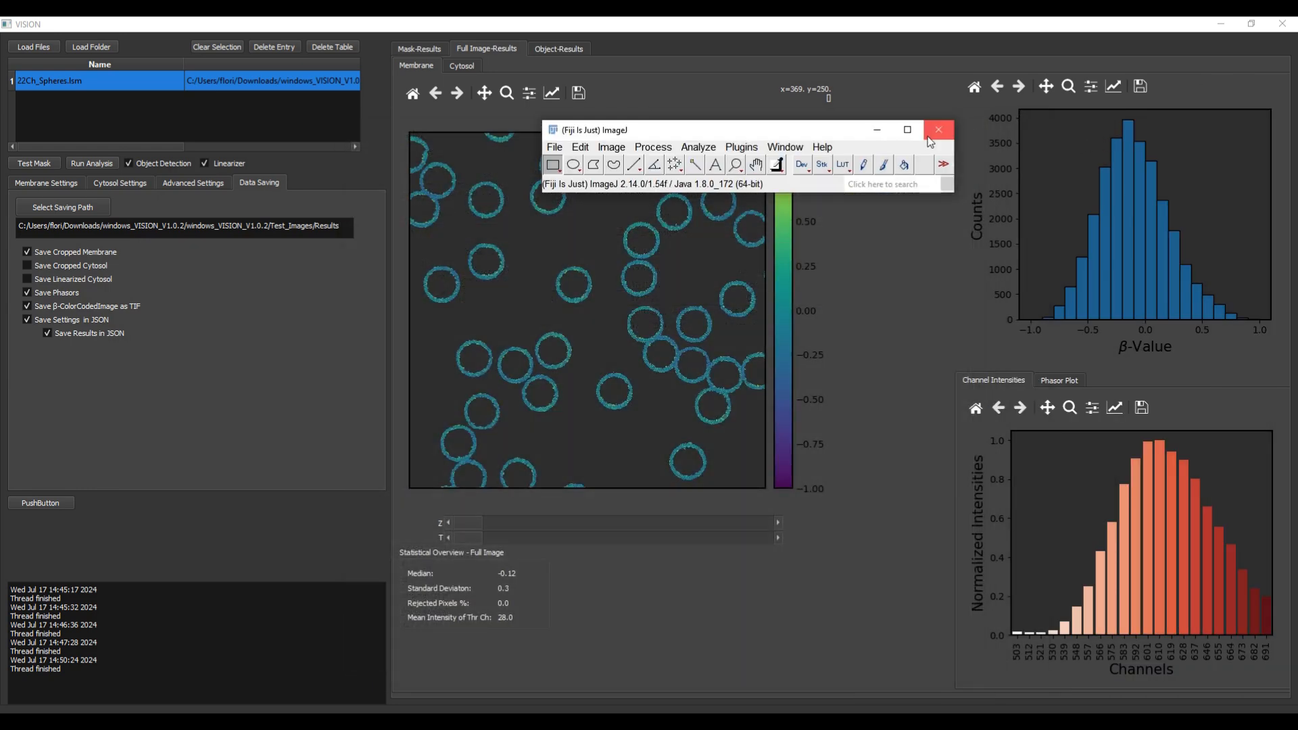
click(938, 131)
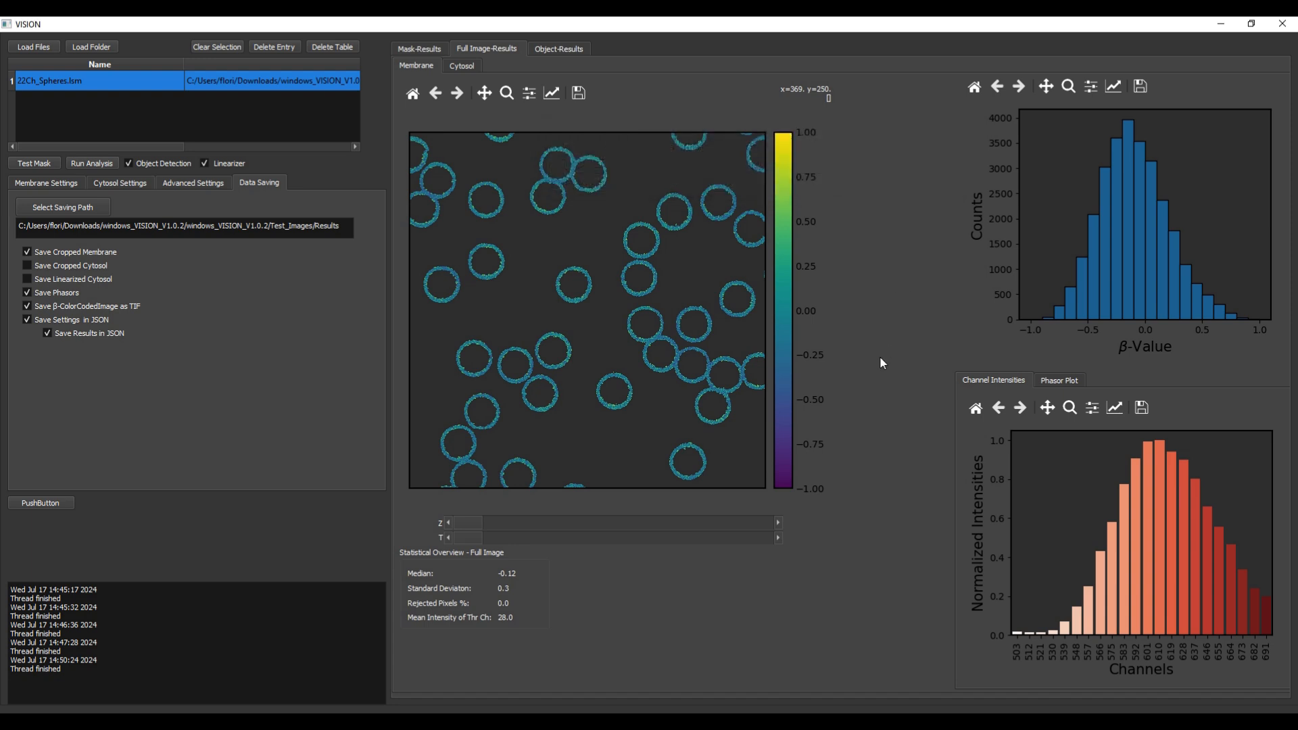